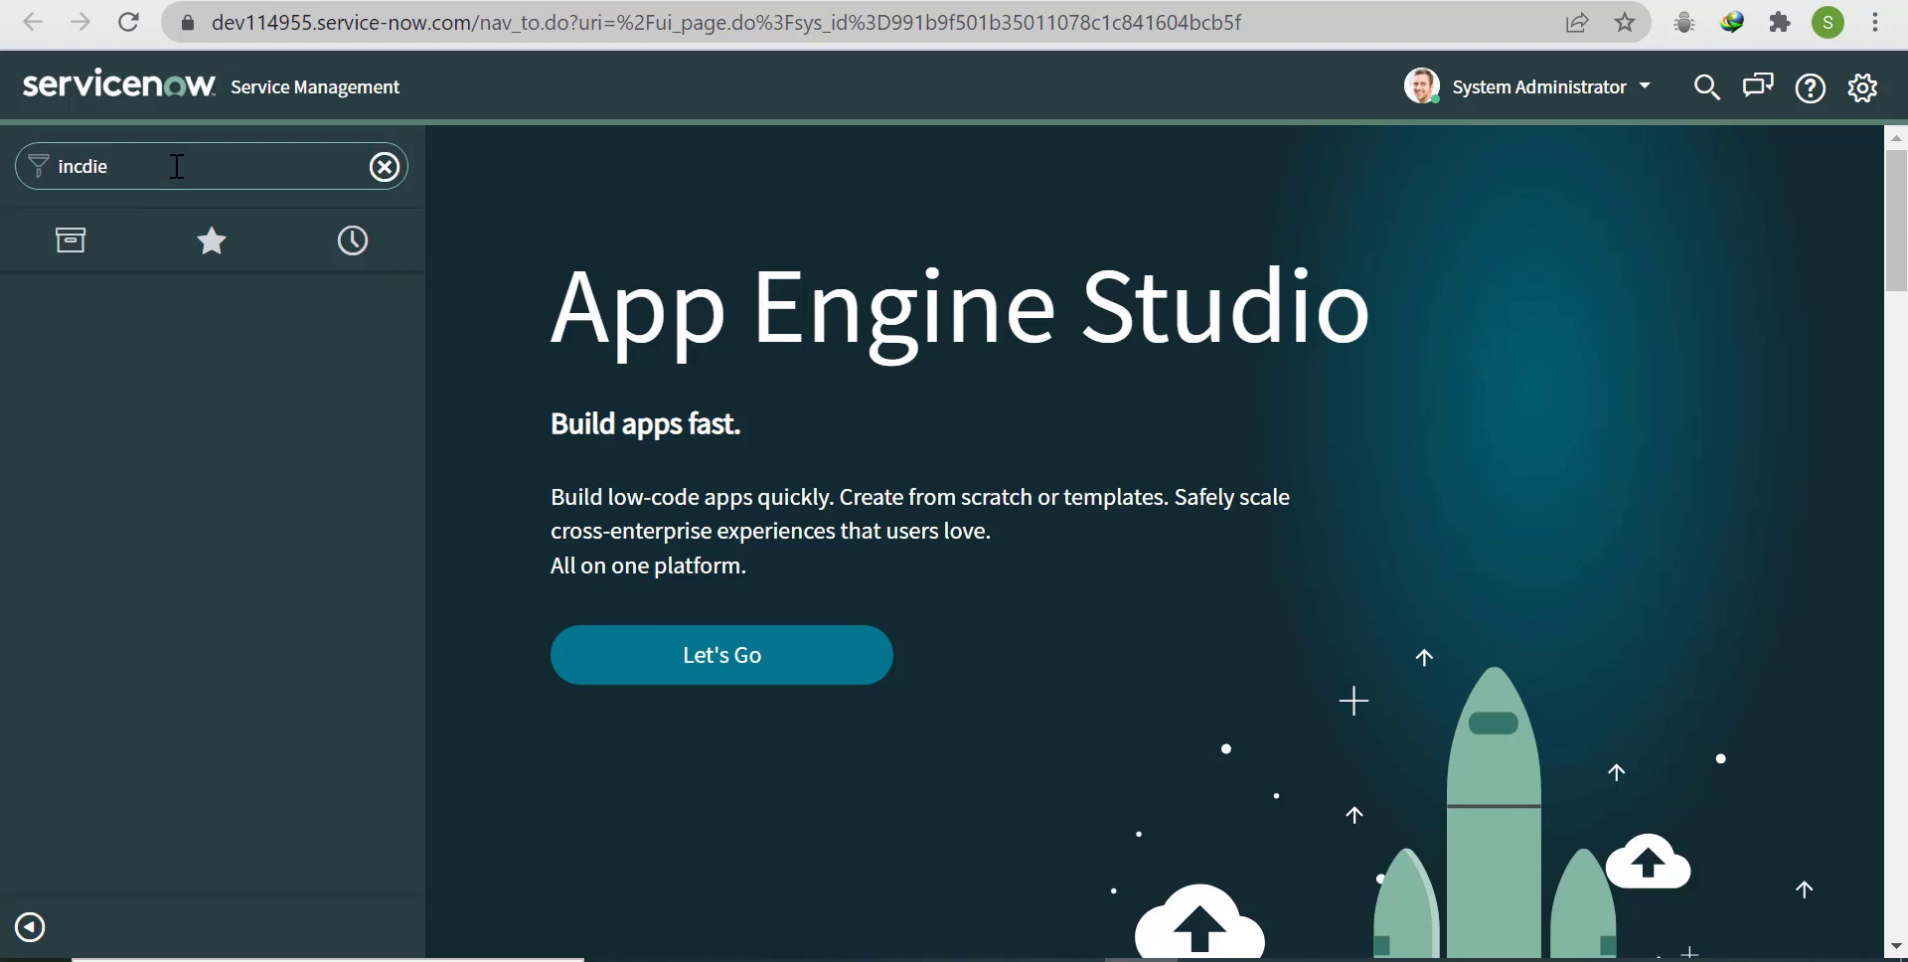
Step: Open incident INC0009009 from the incident.list view
type("ident.")
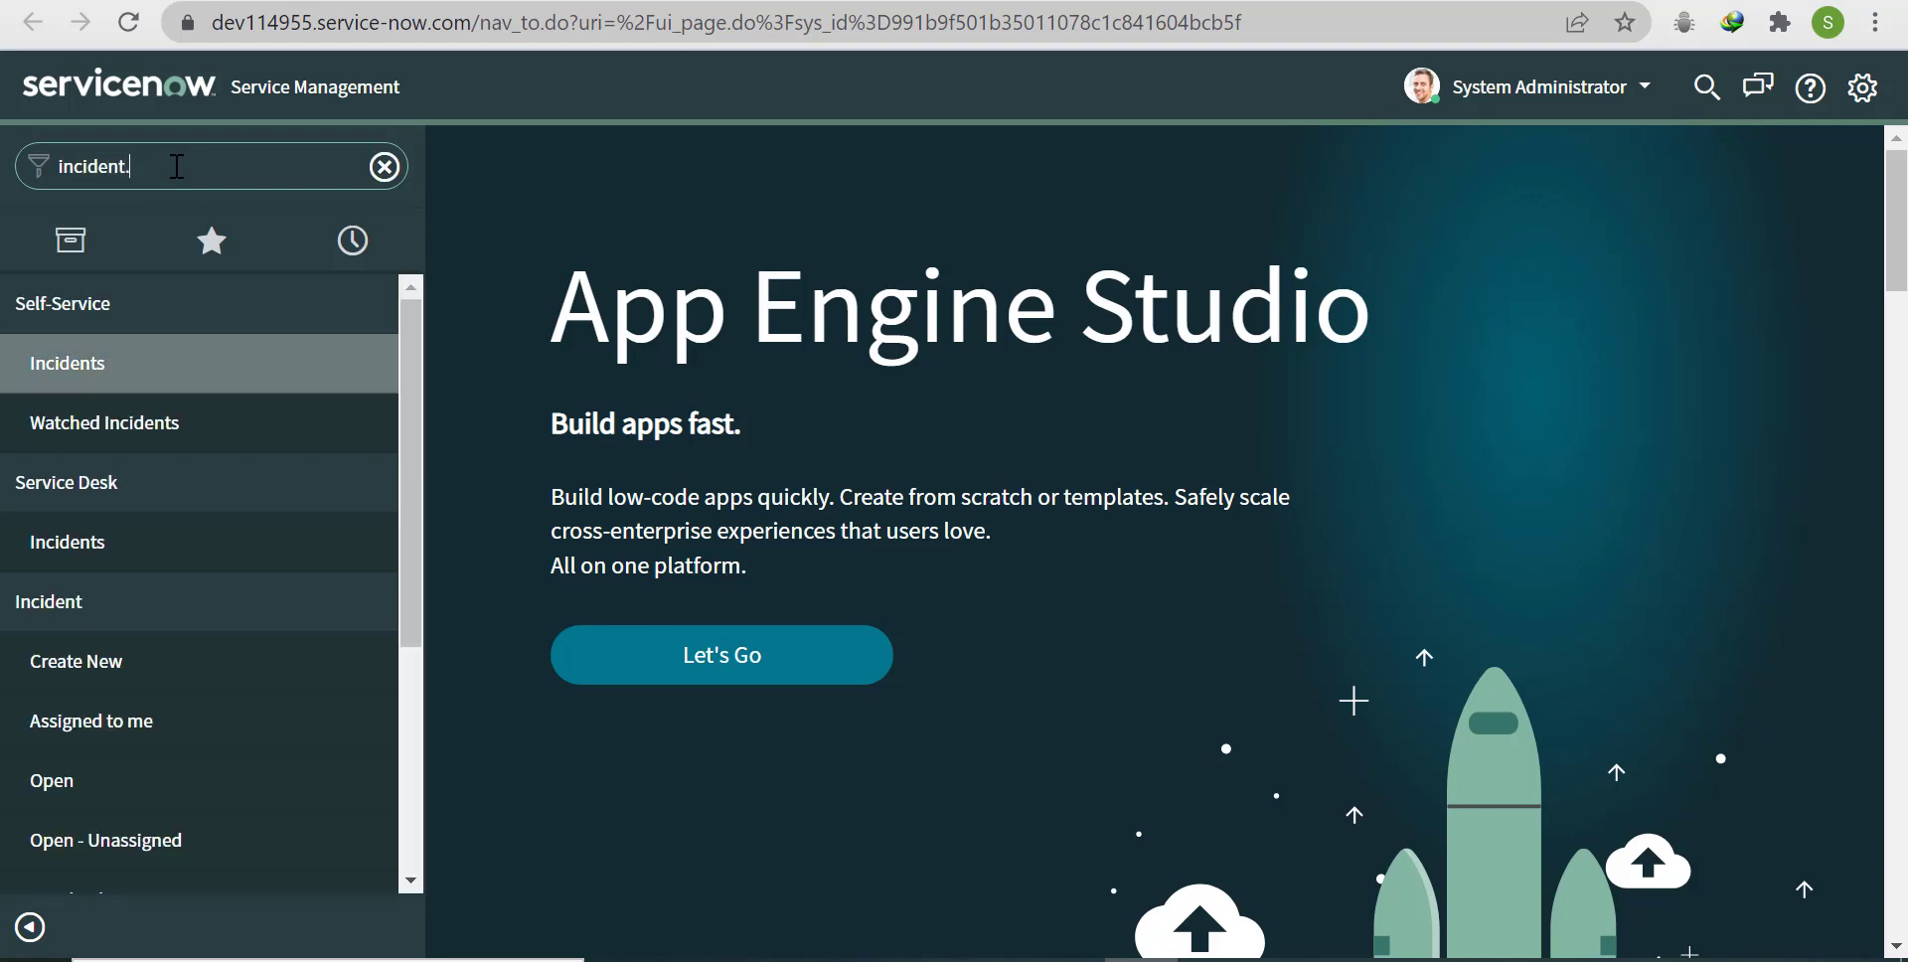
type("list")
key("Return")
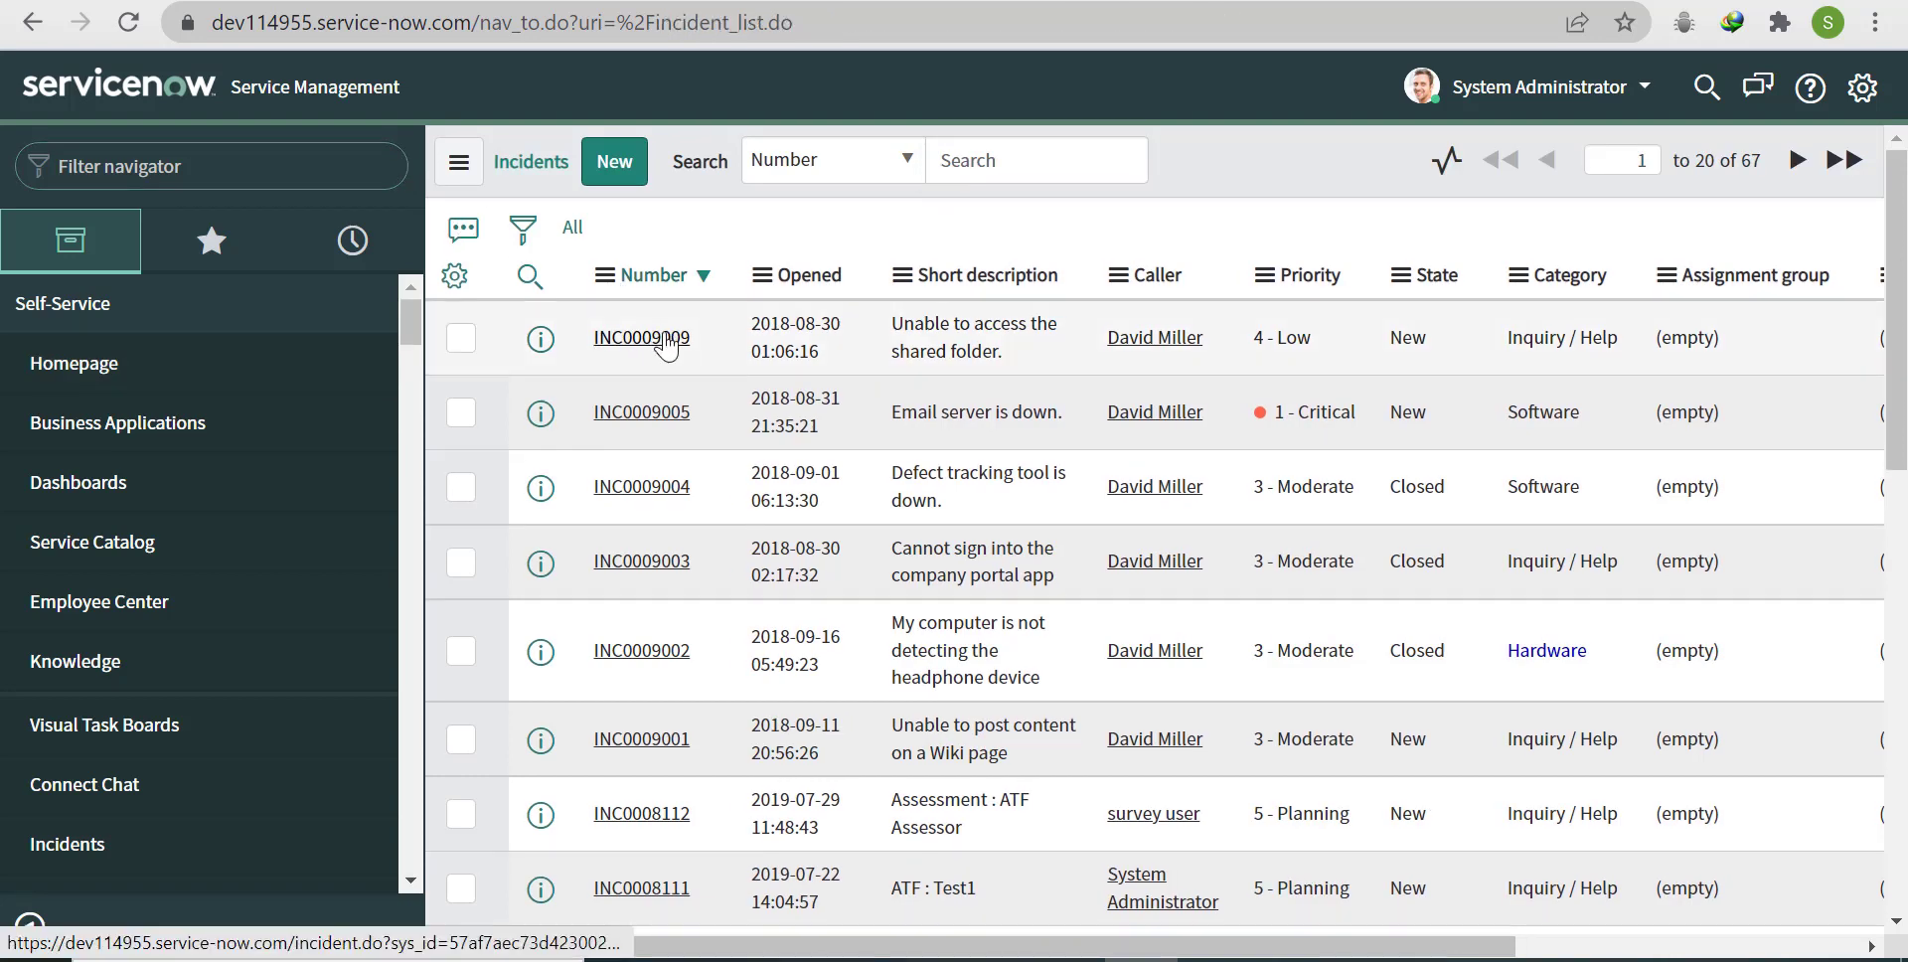
left_click(664, 340)
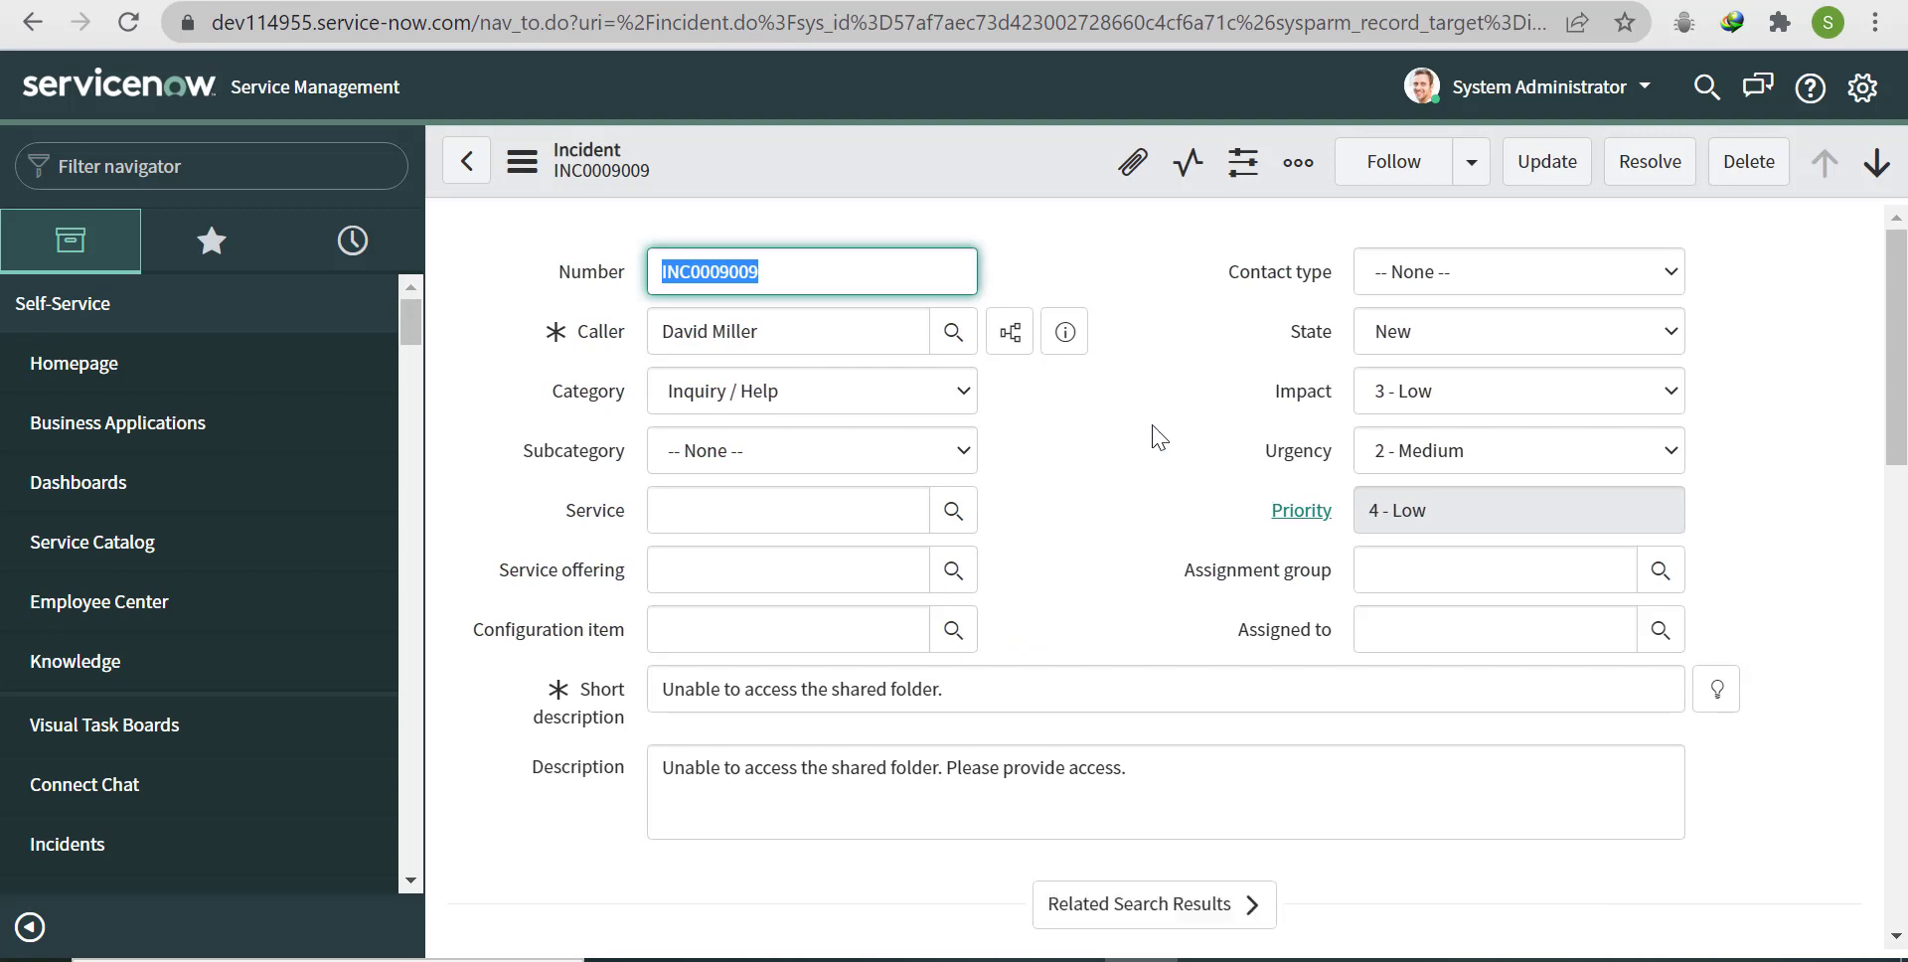
scroll(1848, 273, "down", 4)
scroll(1849, 274, "up", 4)
Step: Launch Configure > Form Design for the Incident form from the header menu
right_click(924, 177)
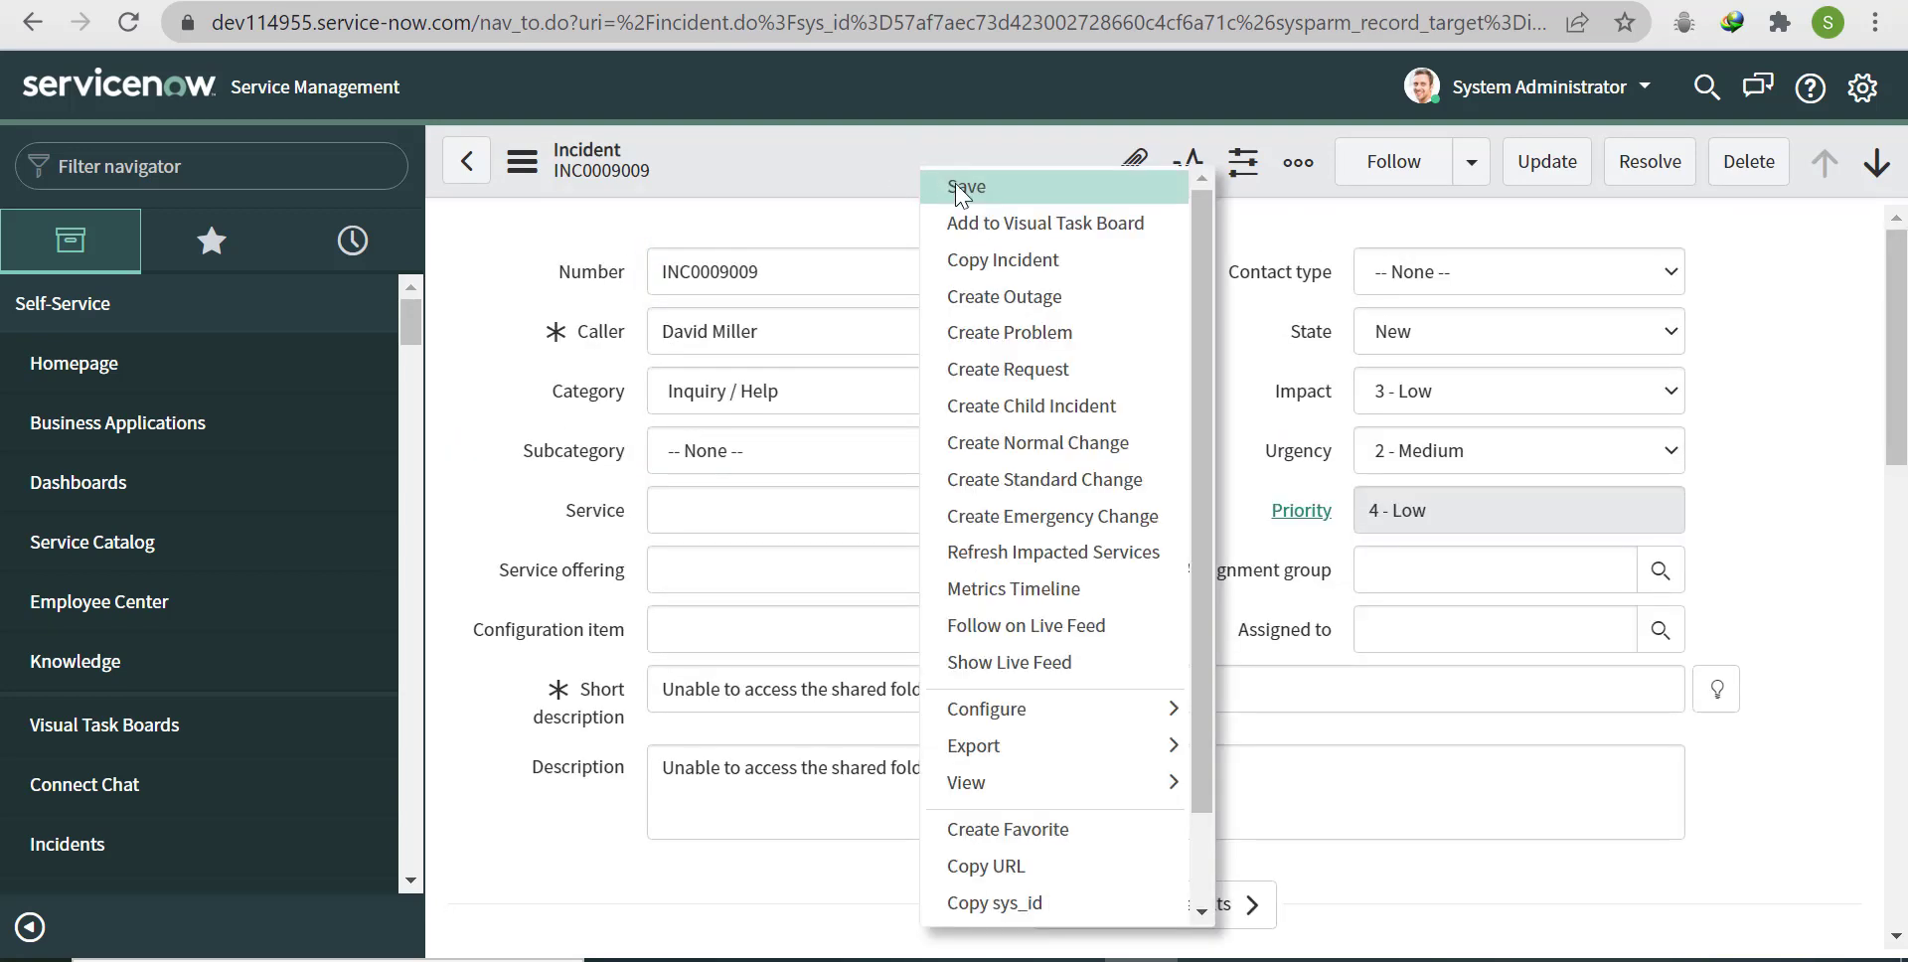
mouse_move(1143, 708)
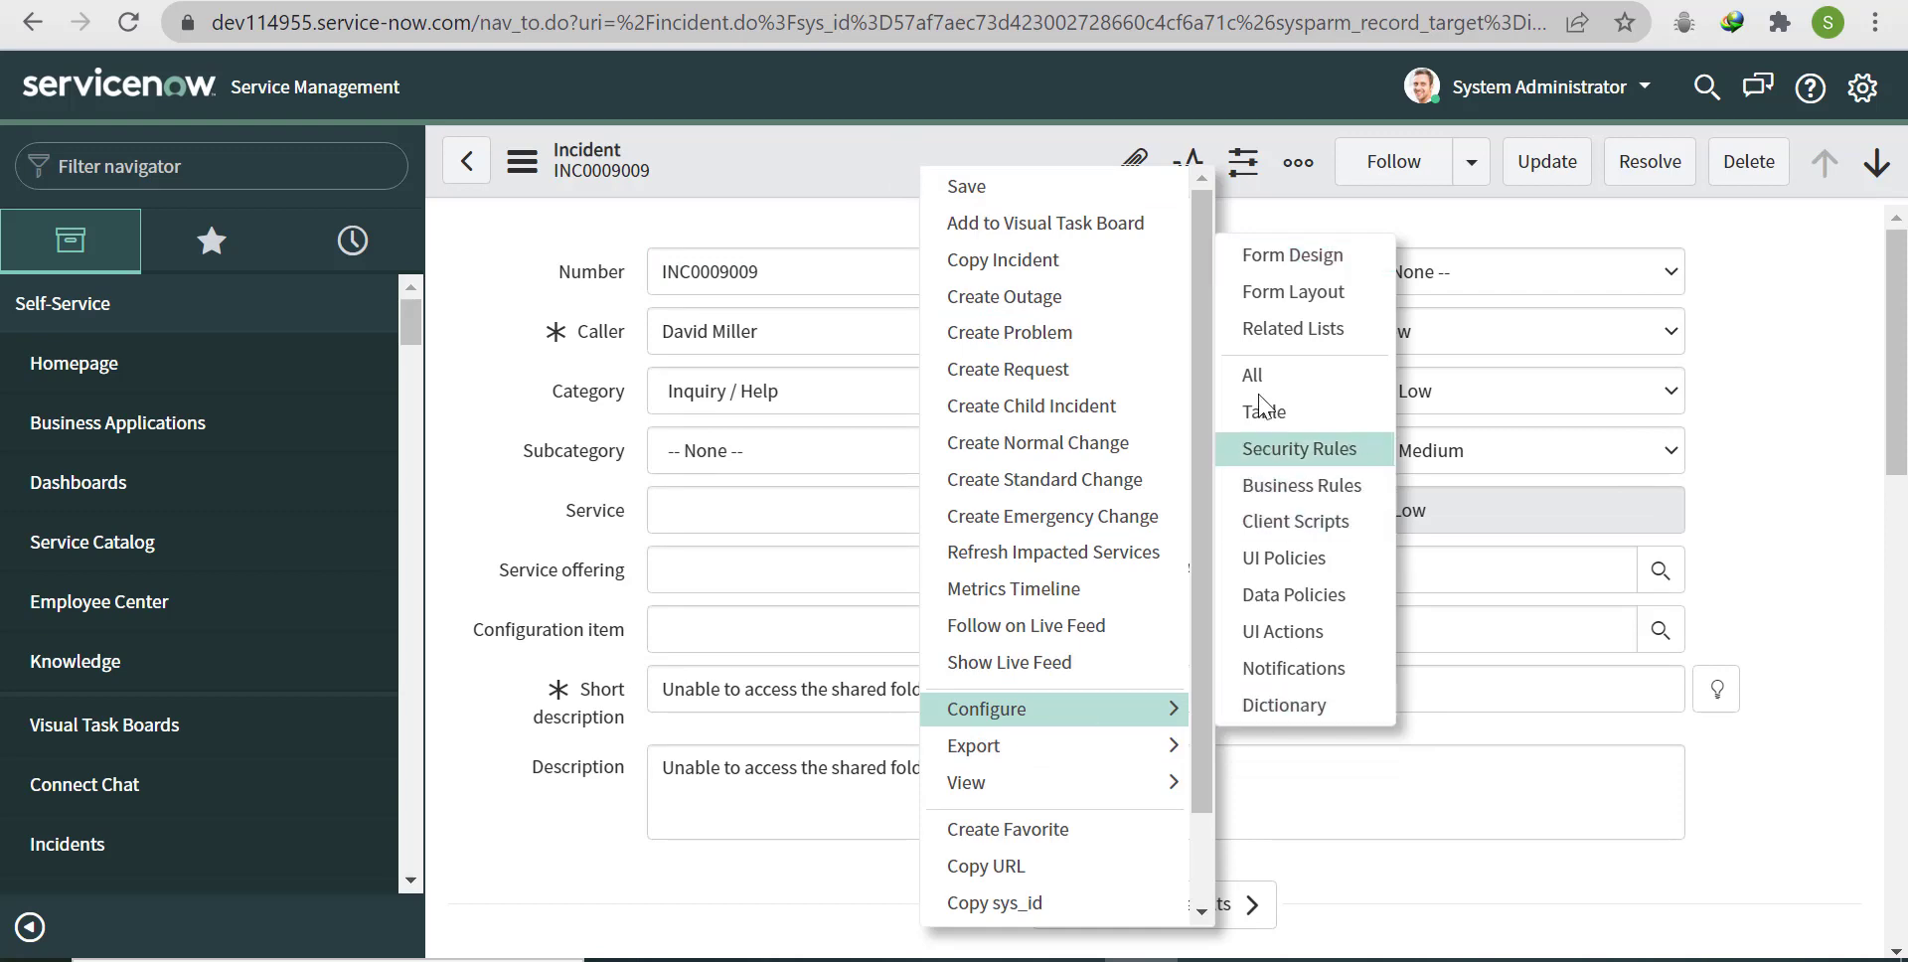
left_click(1300, 257)
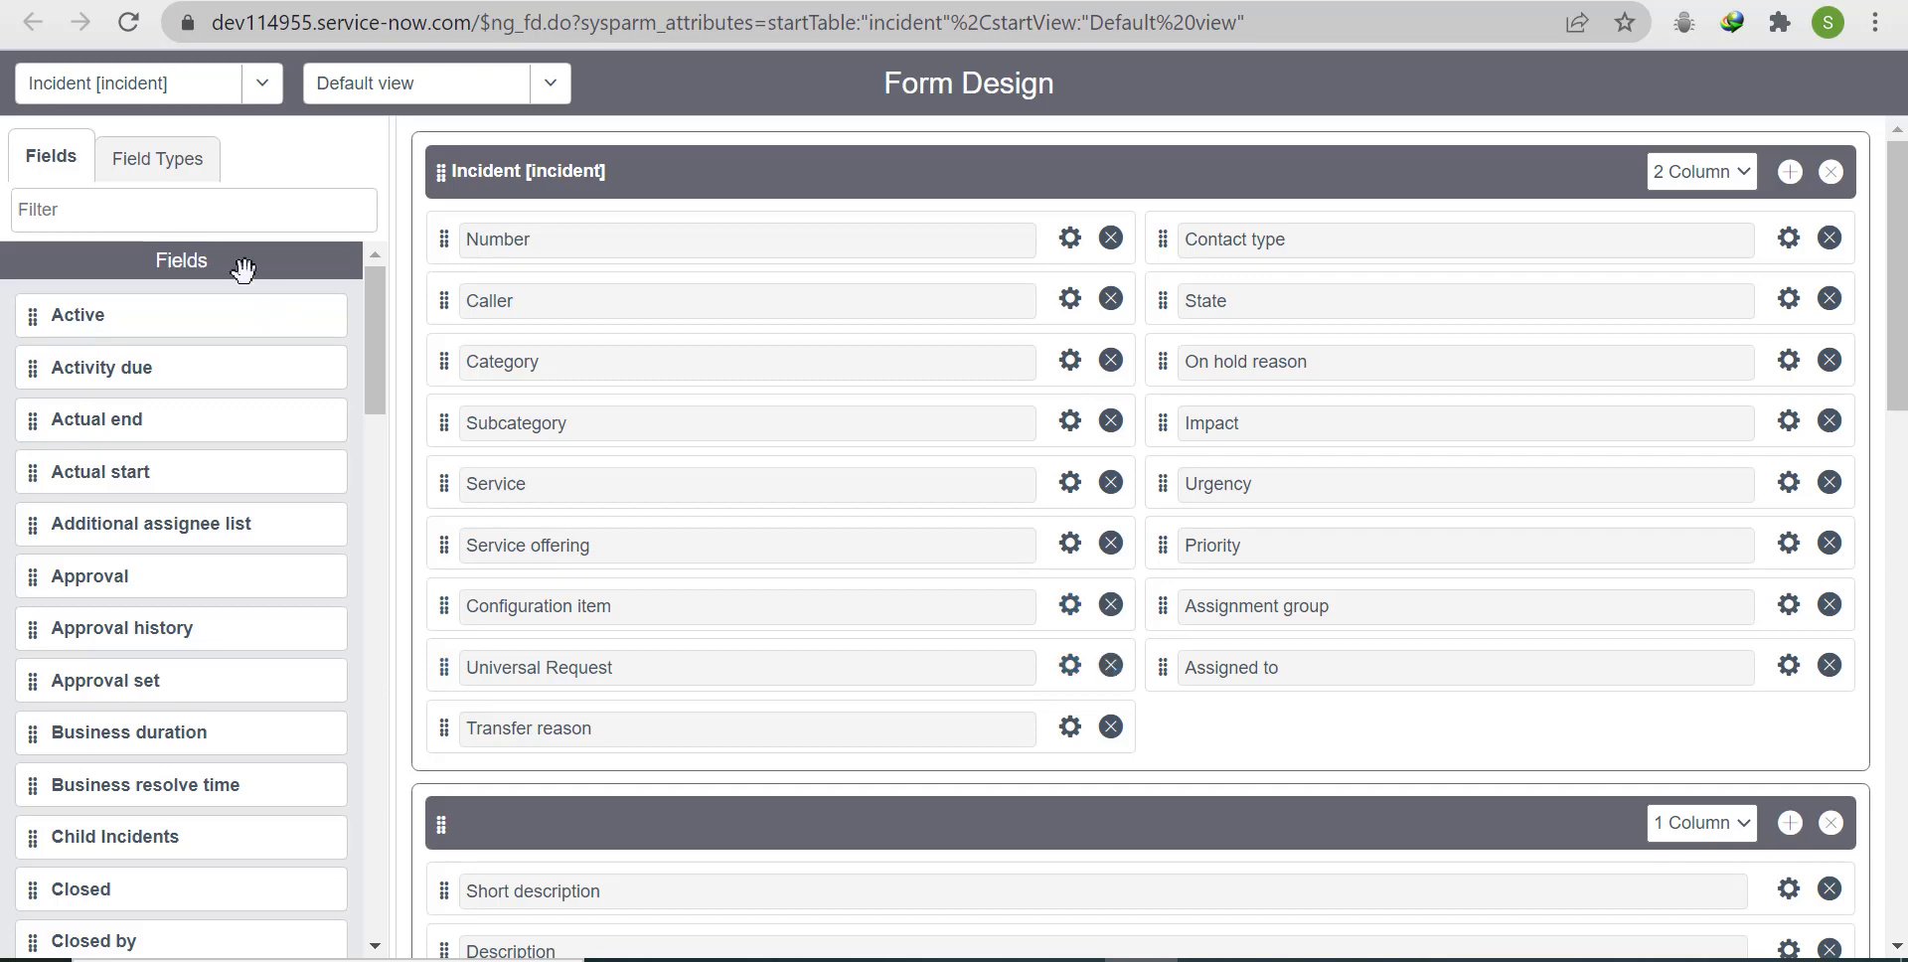
Step: Drag a True/False field type into the Incident form's top section
left_click(169, 173)
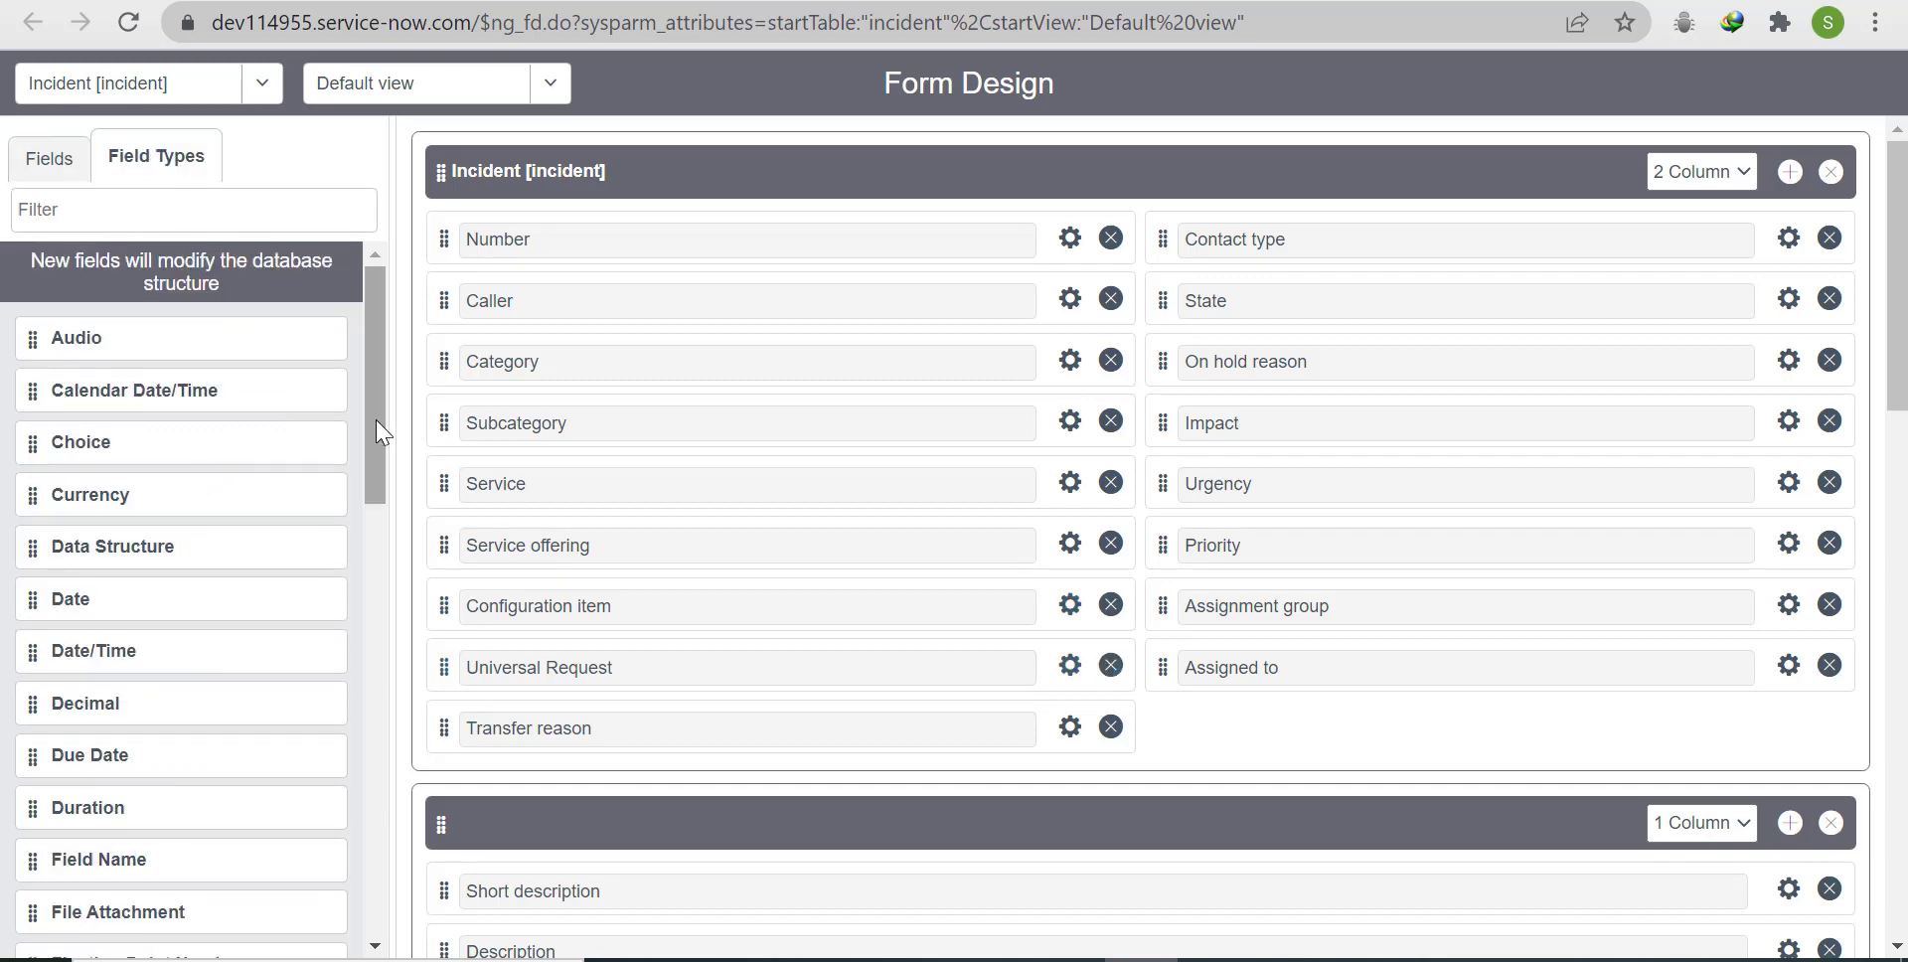
scroll(378, 467, "down", 2)
left_click_drag(376, 510, 397, 869)
left_click_drag(33, 656, 1174, 722)
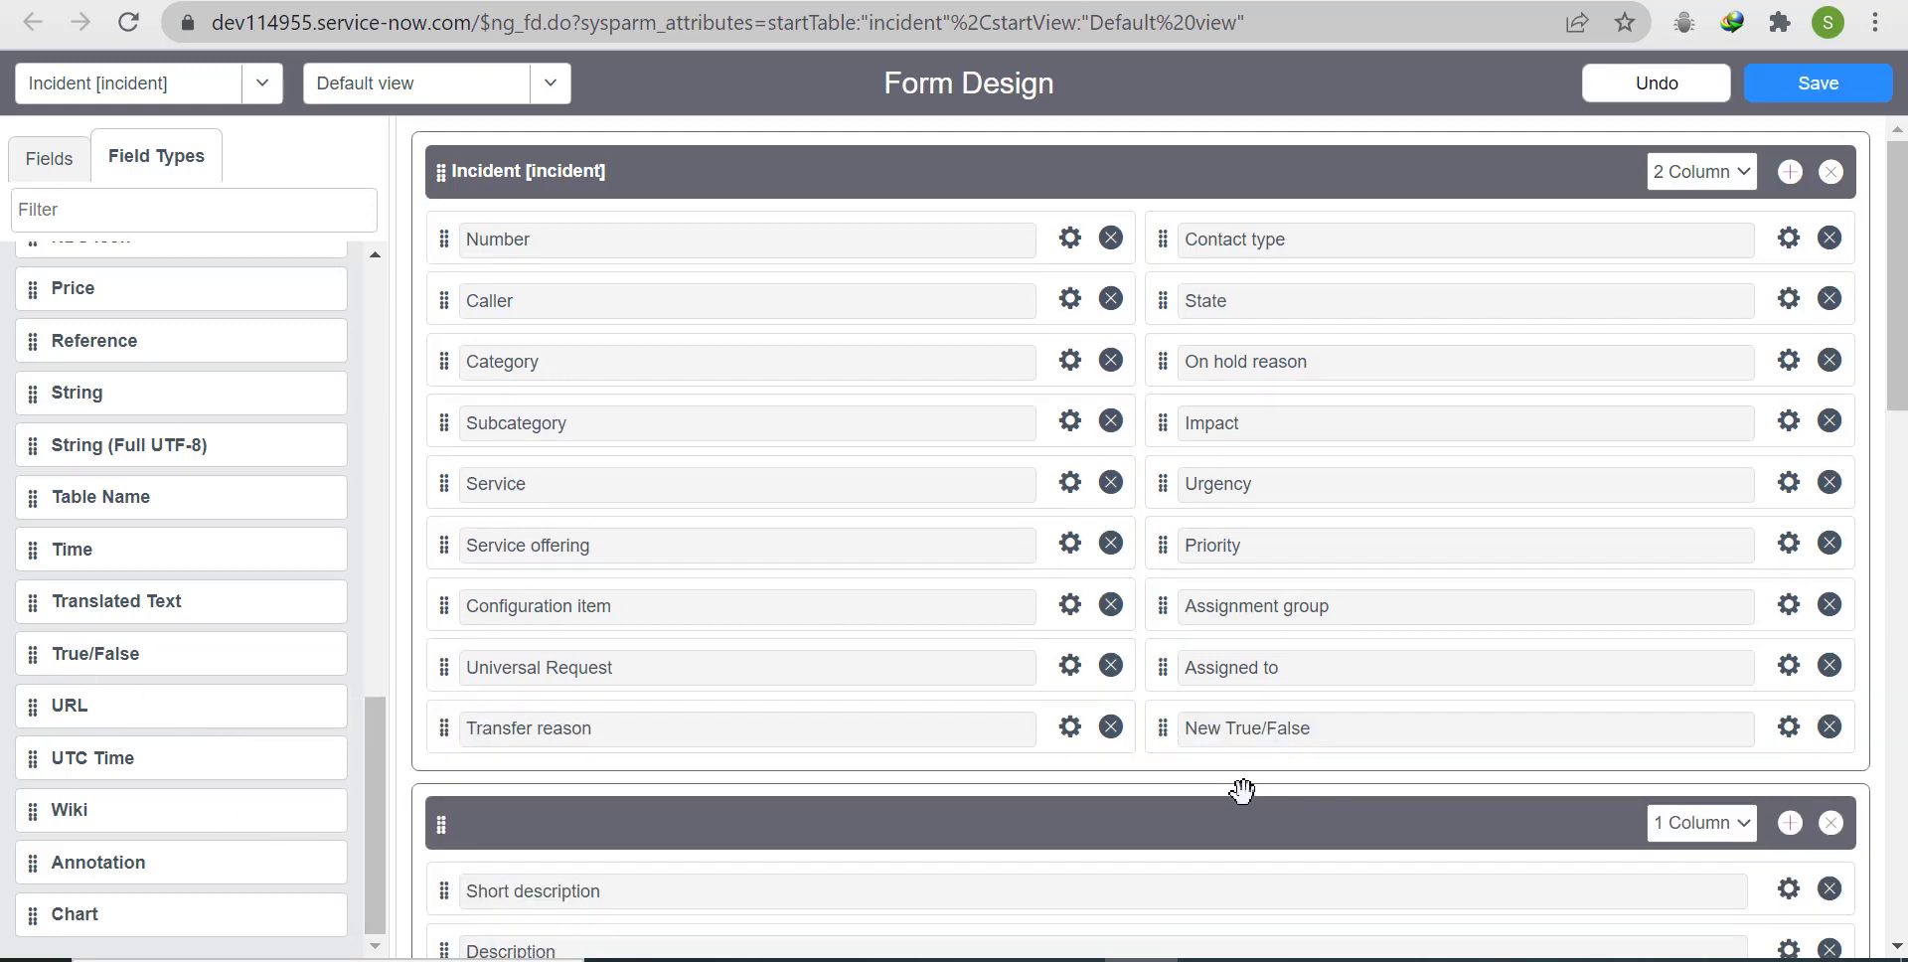
Step: Label the new field 'Caller Info', name it u_caller_info, and save the design
left_click(1789, 731)
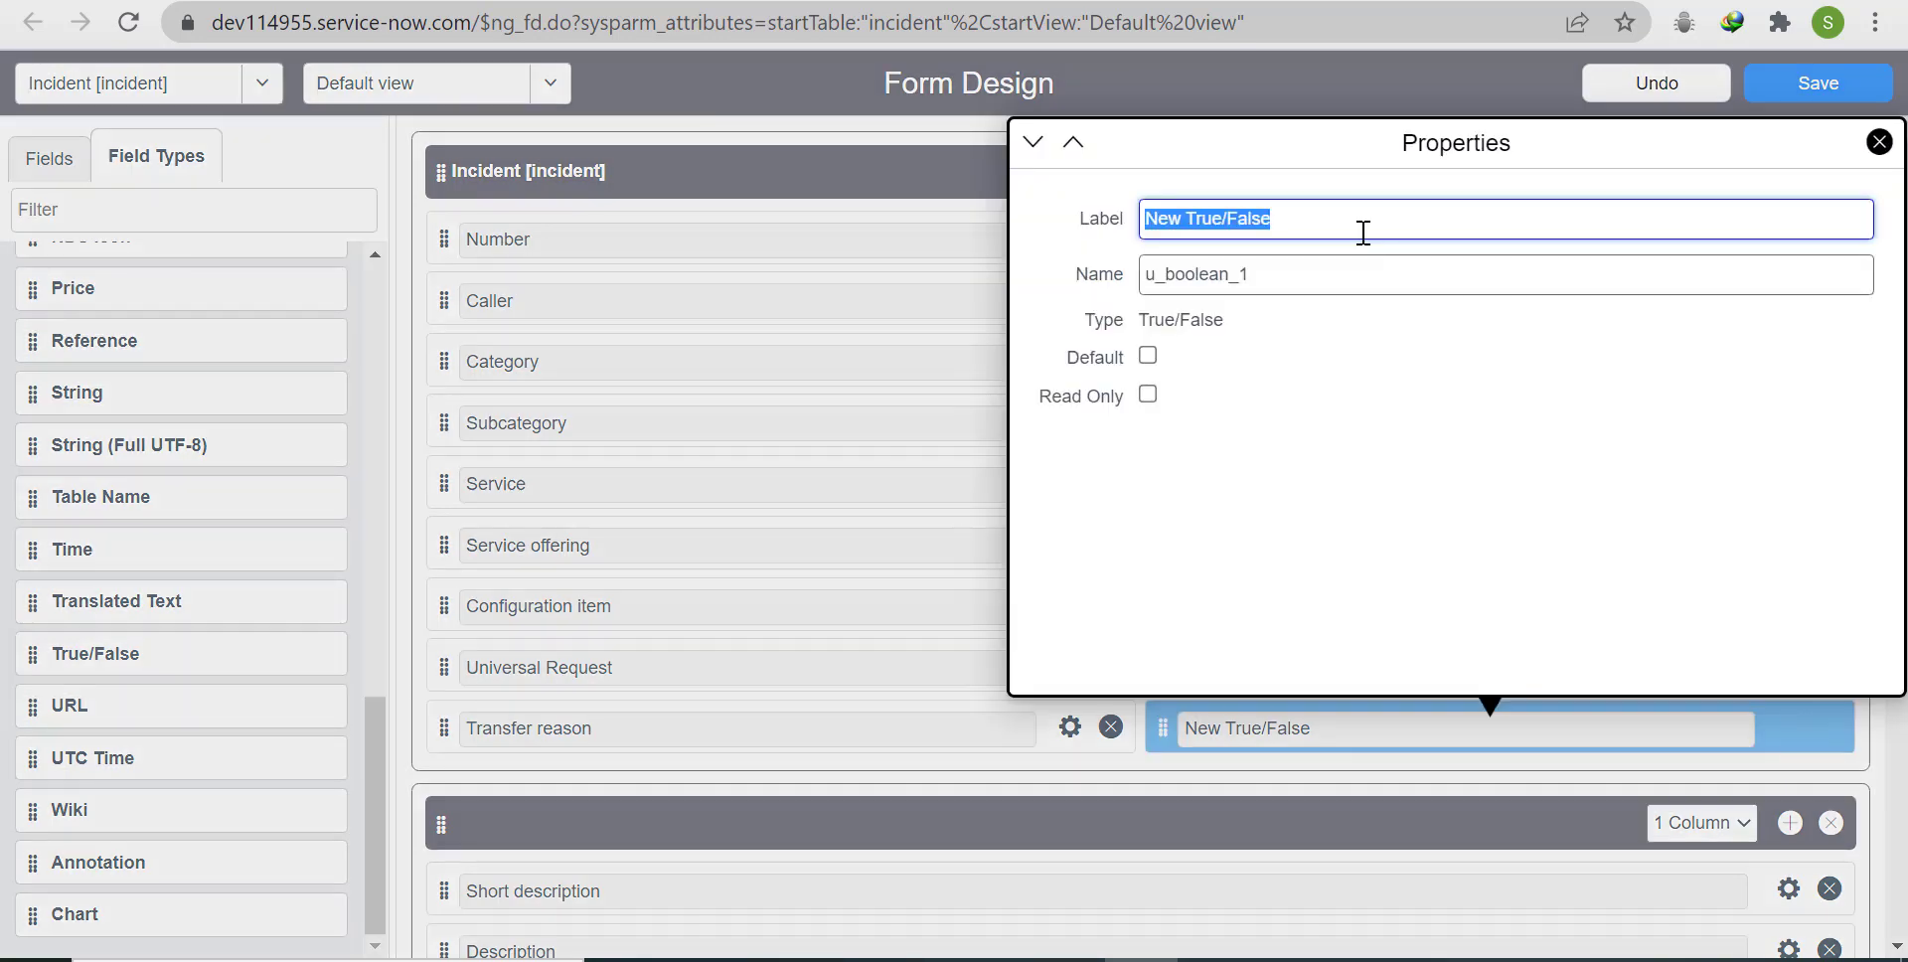
type("Caller Info")
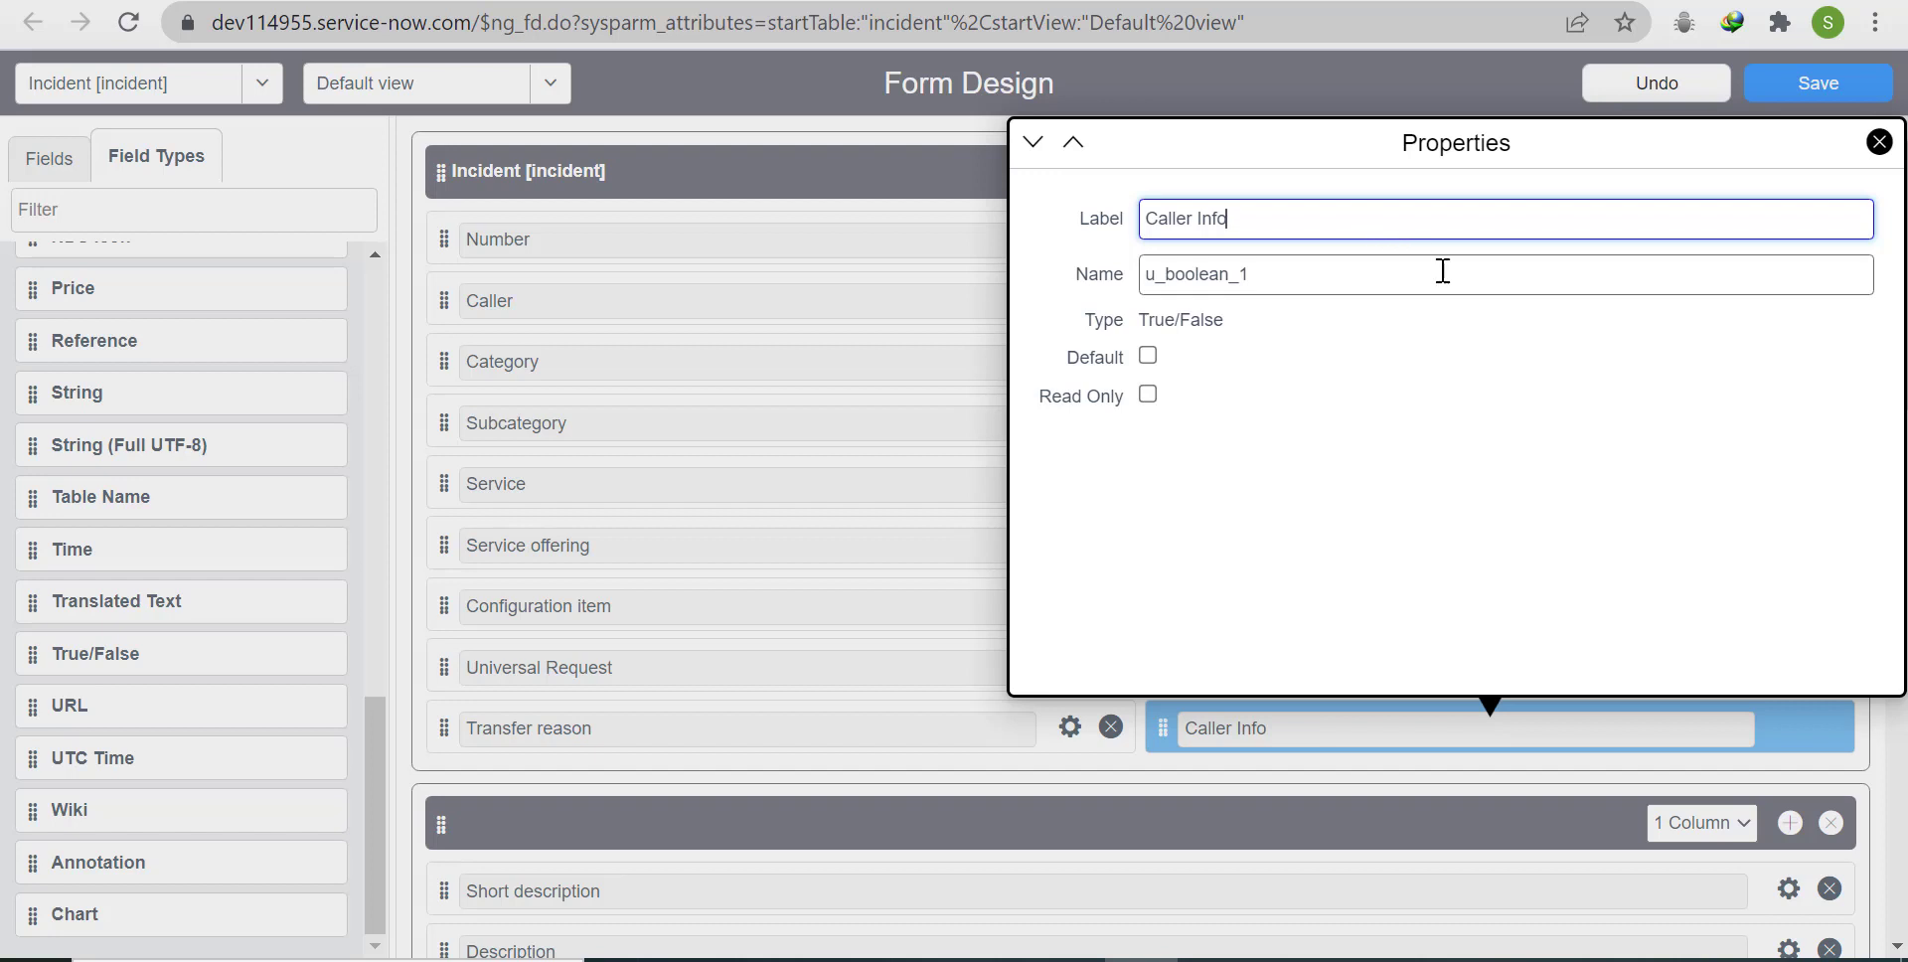
left_click(1283, 263)
double_click(1257, 271)
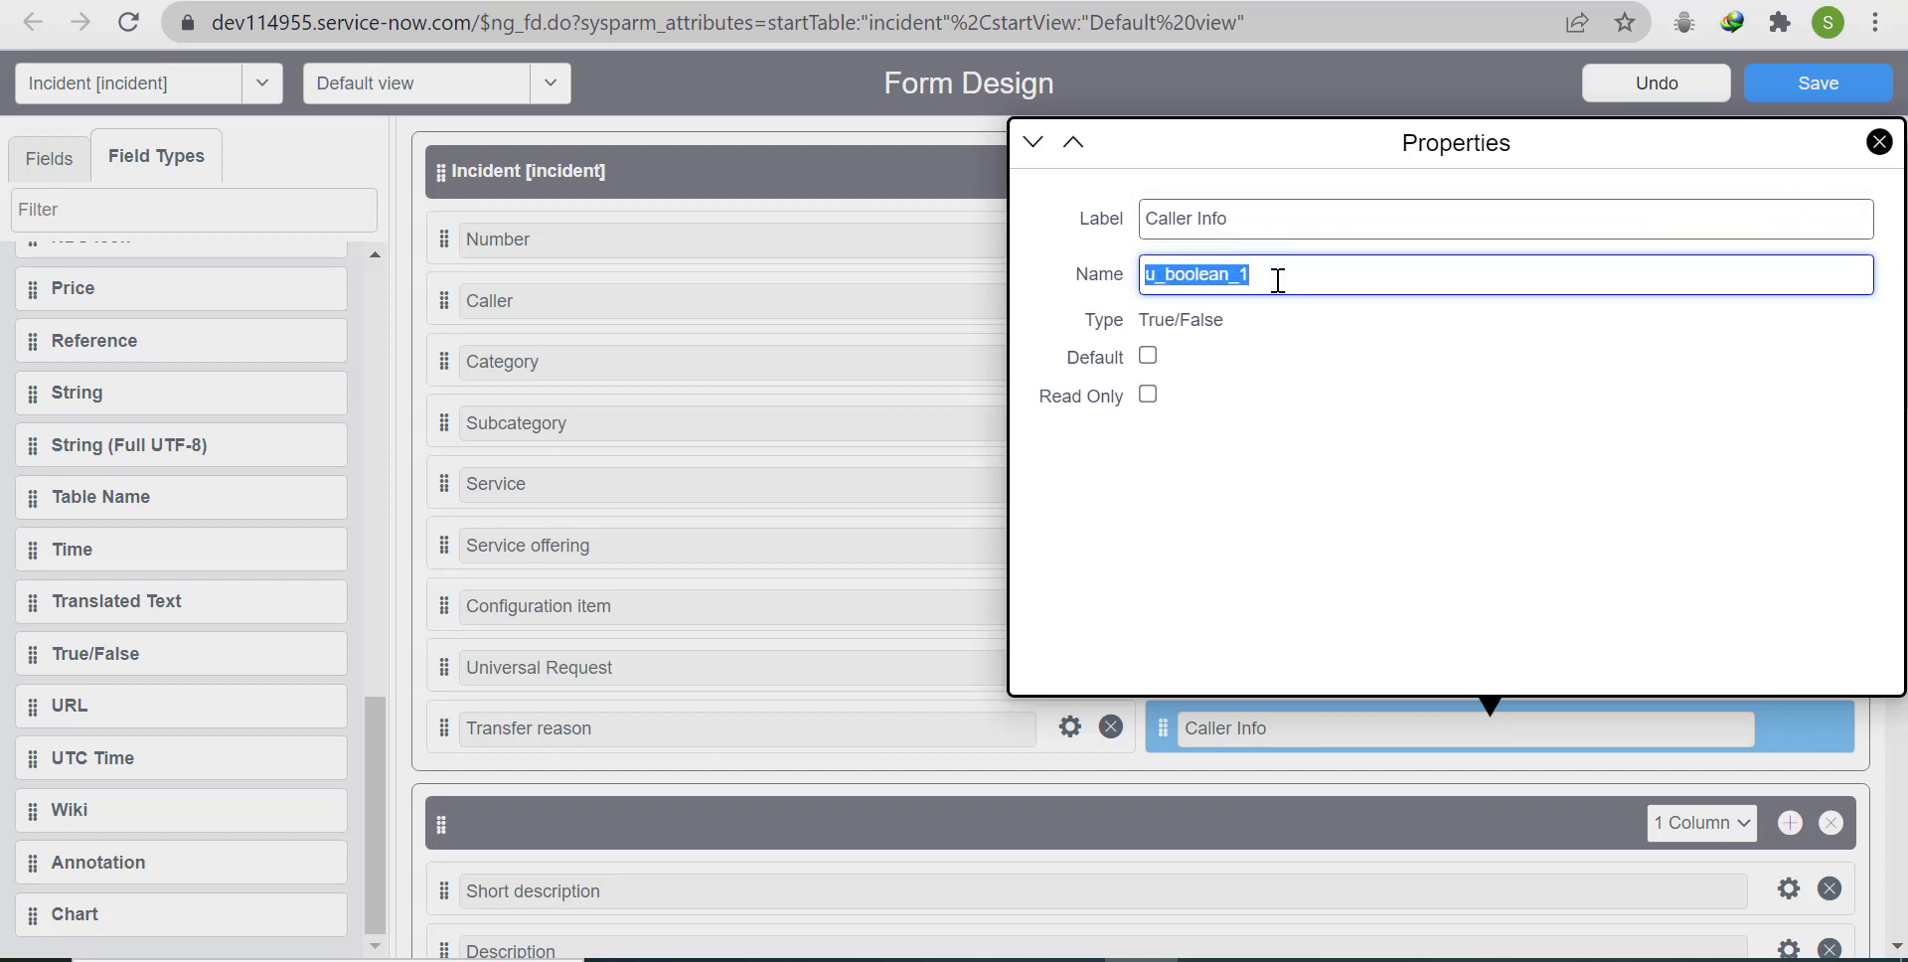
left_click(1278, 280)
key("BackSpace")
key("BackSpace")
key("BackSpace")
key("BackSpace")
key("BackSpace")
key("BackSpace")
key("BackSpace")
key("BackSpace")
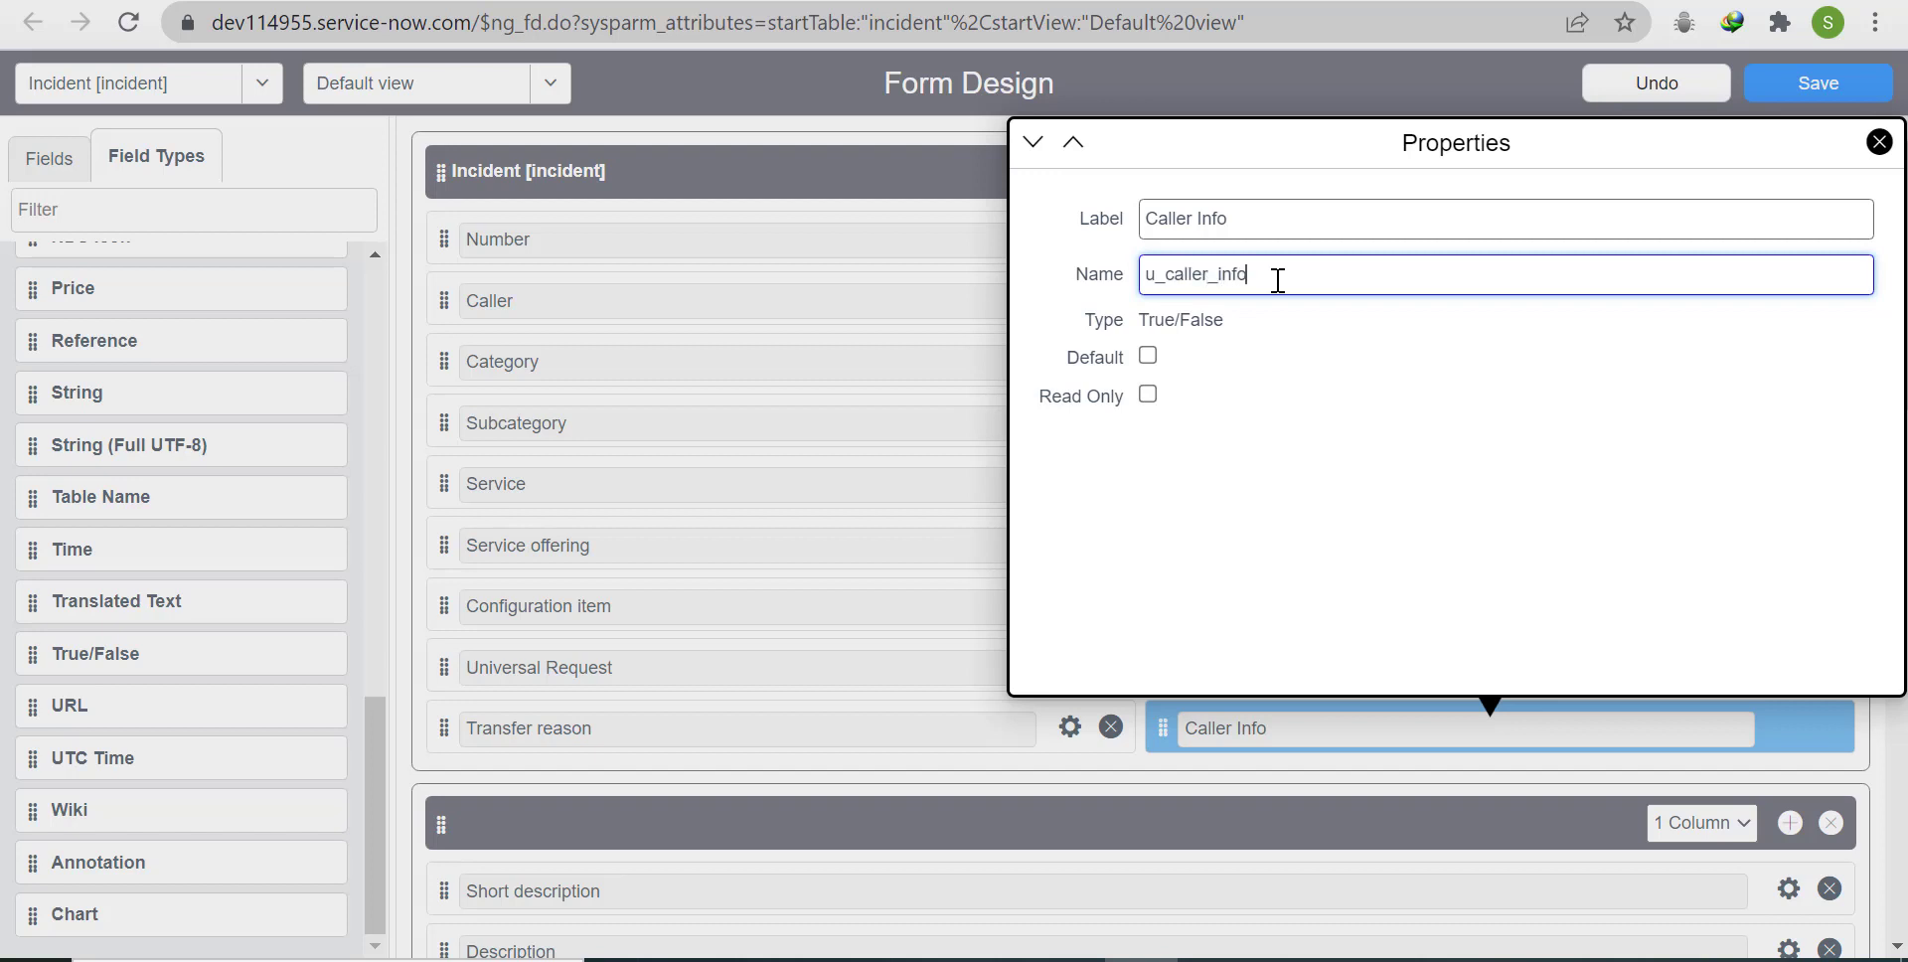
left_click(1817, 94)
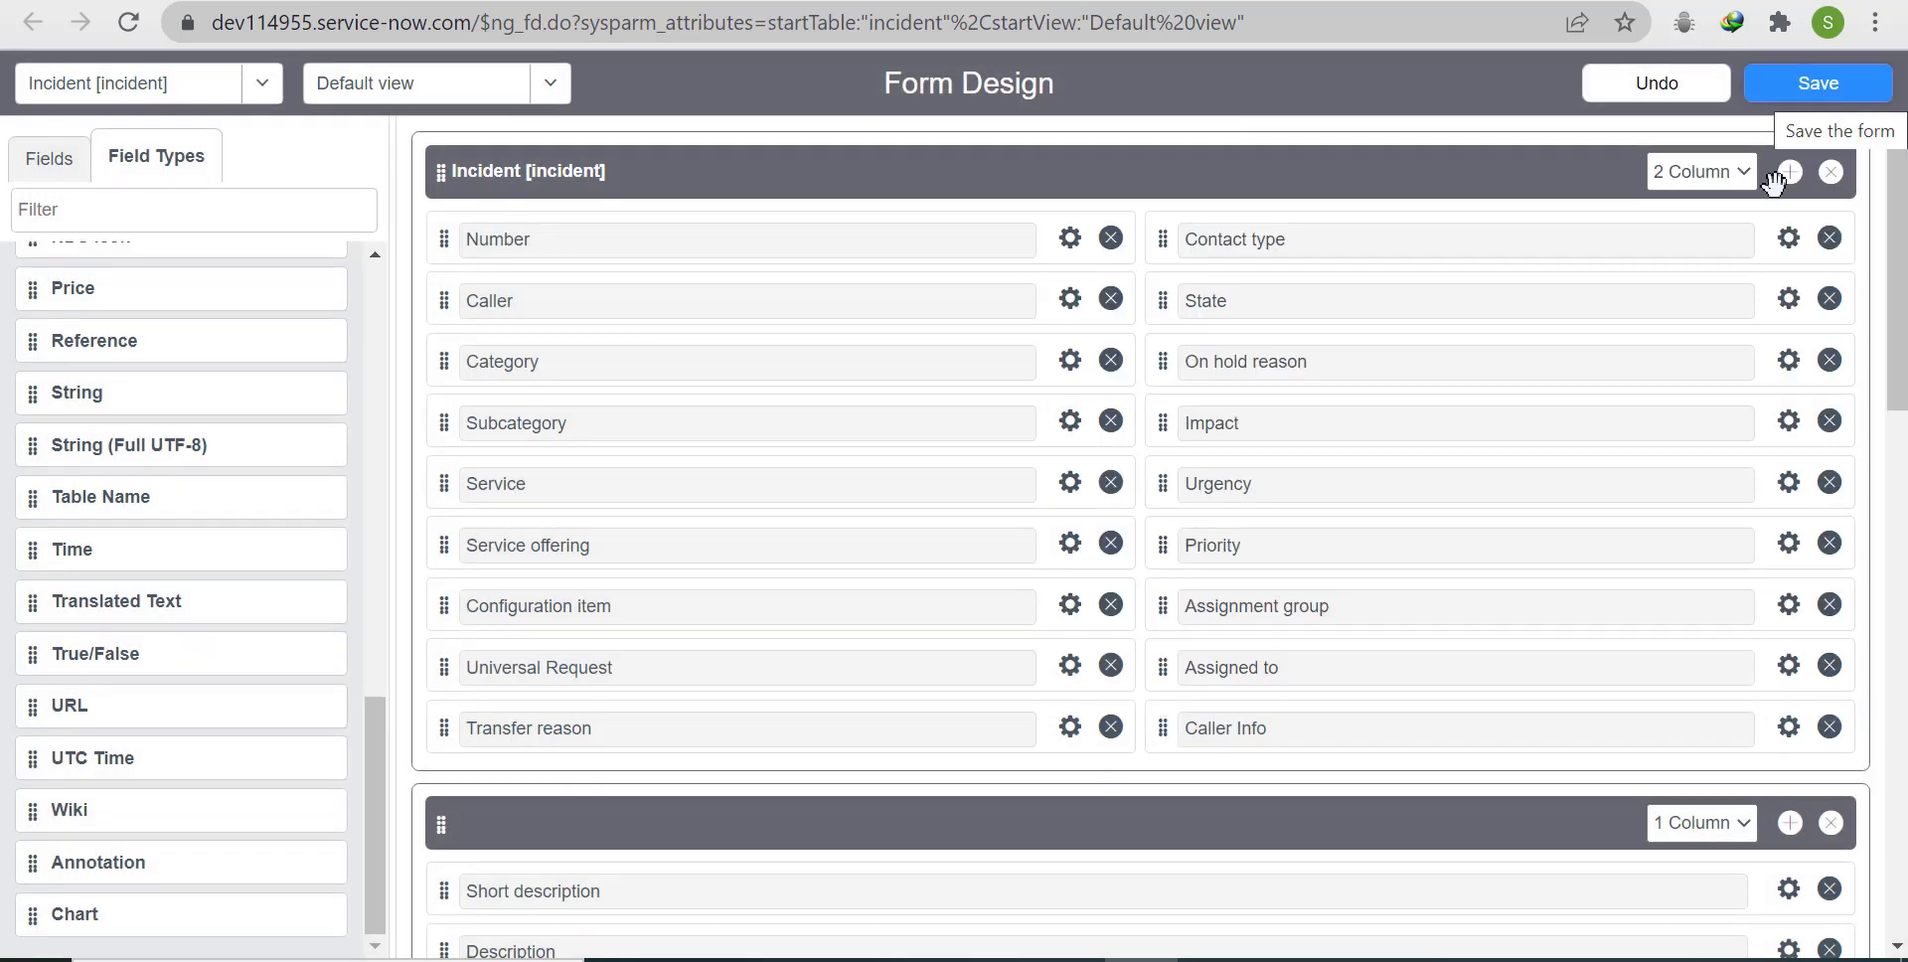
left_click(1817, 92)
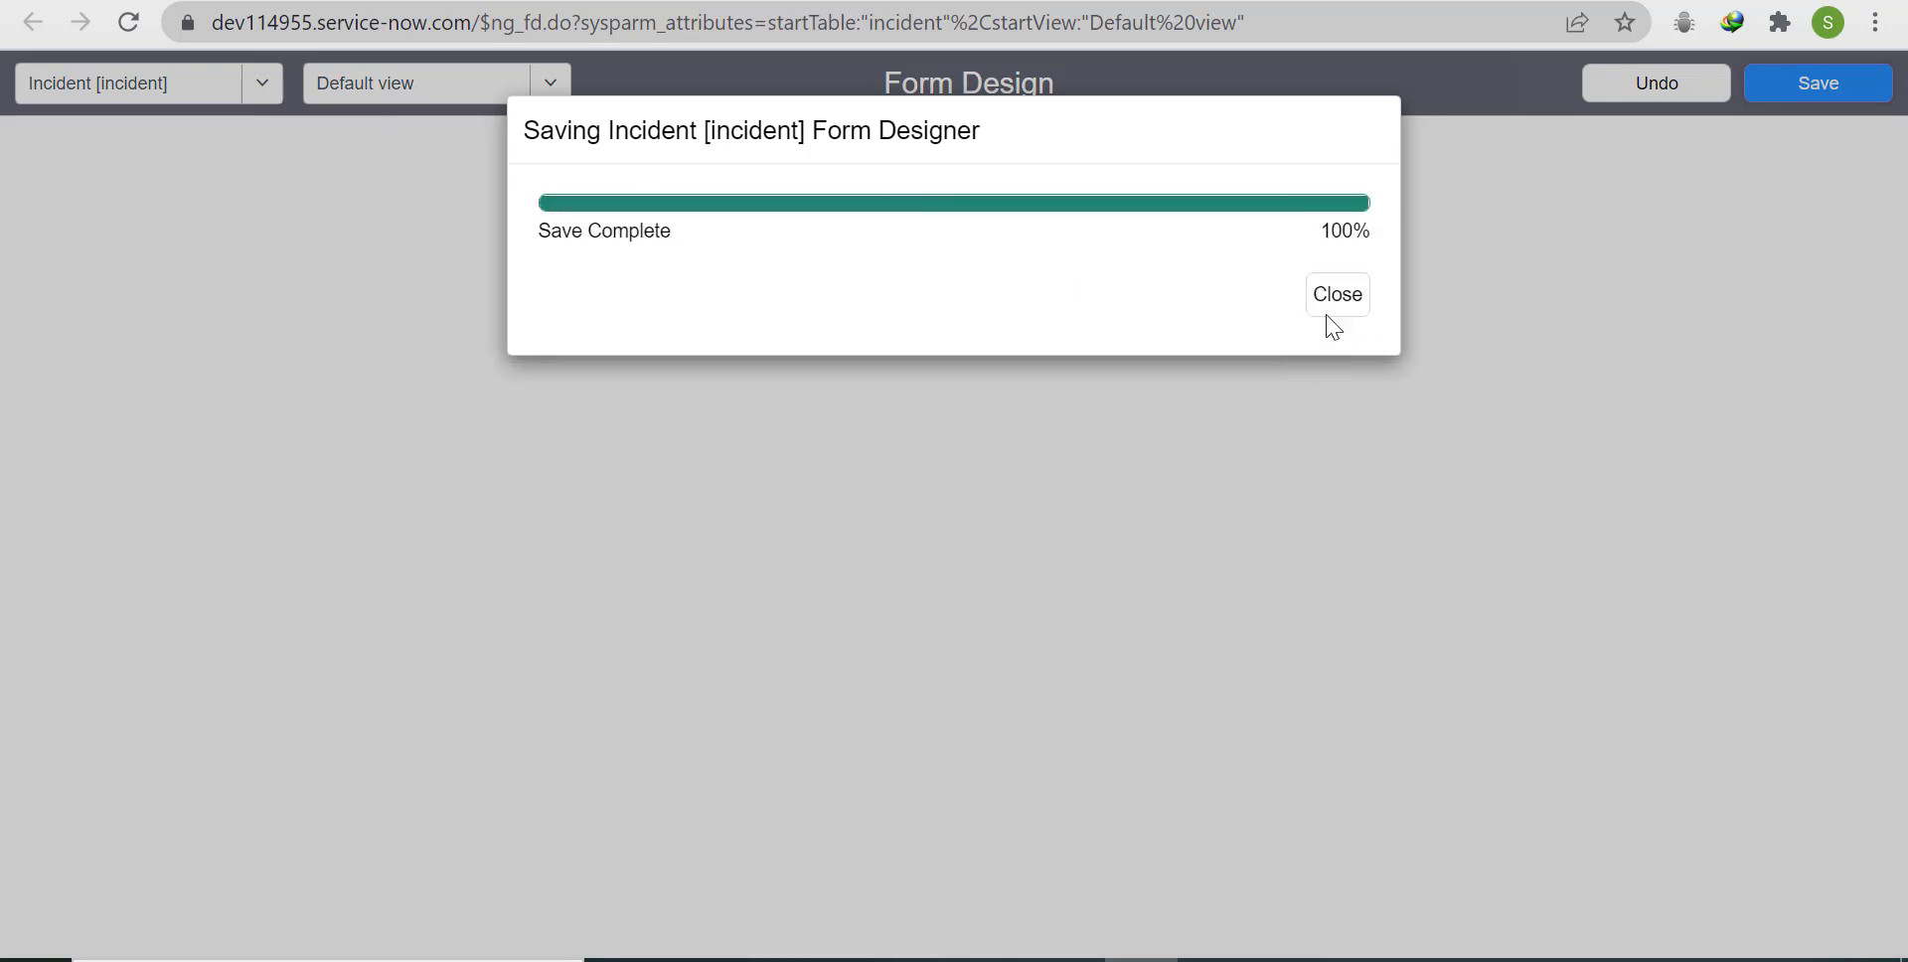
left_click(1337, 306)
Step: Add a new section at the form bottom titled 'Caller Information' and save
scroll(1814, 427, "down", 15)
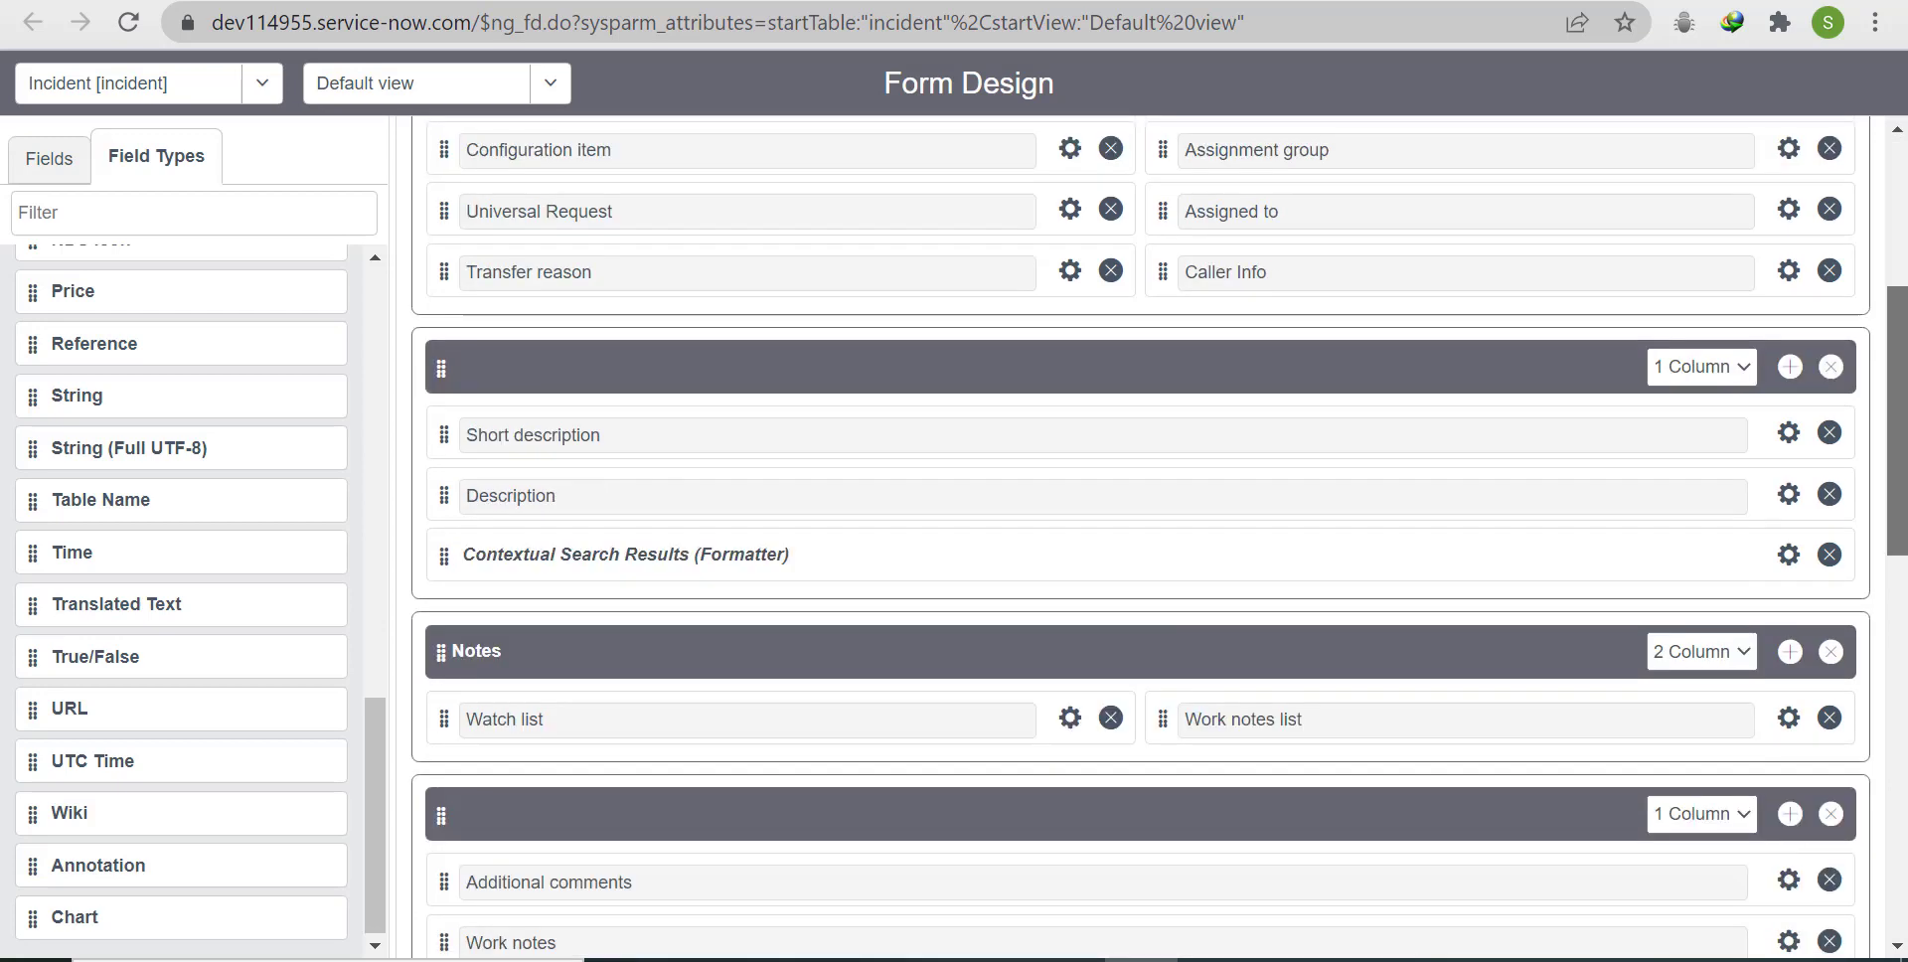
left_click(1790, 526)
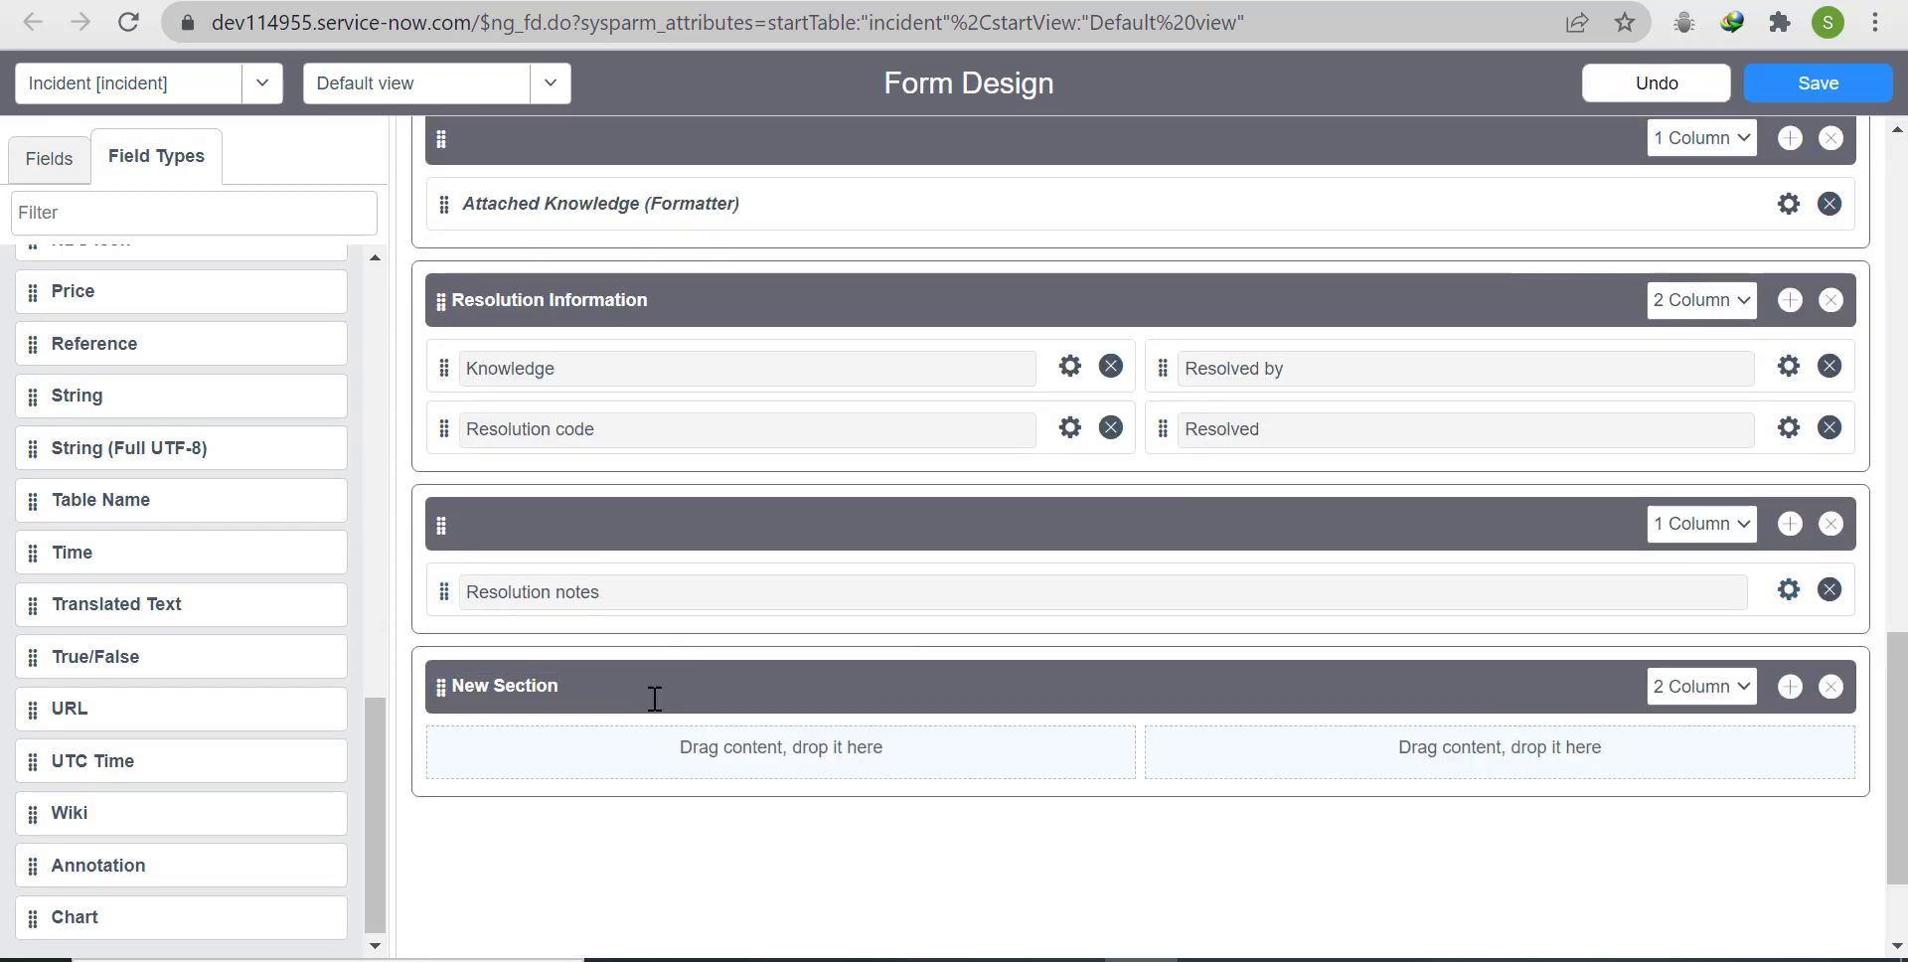
left_click(607, 694)
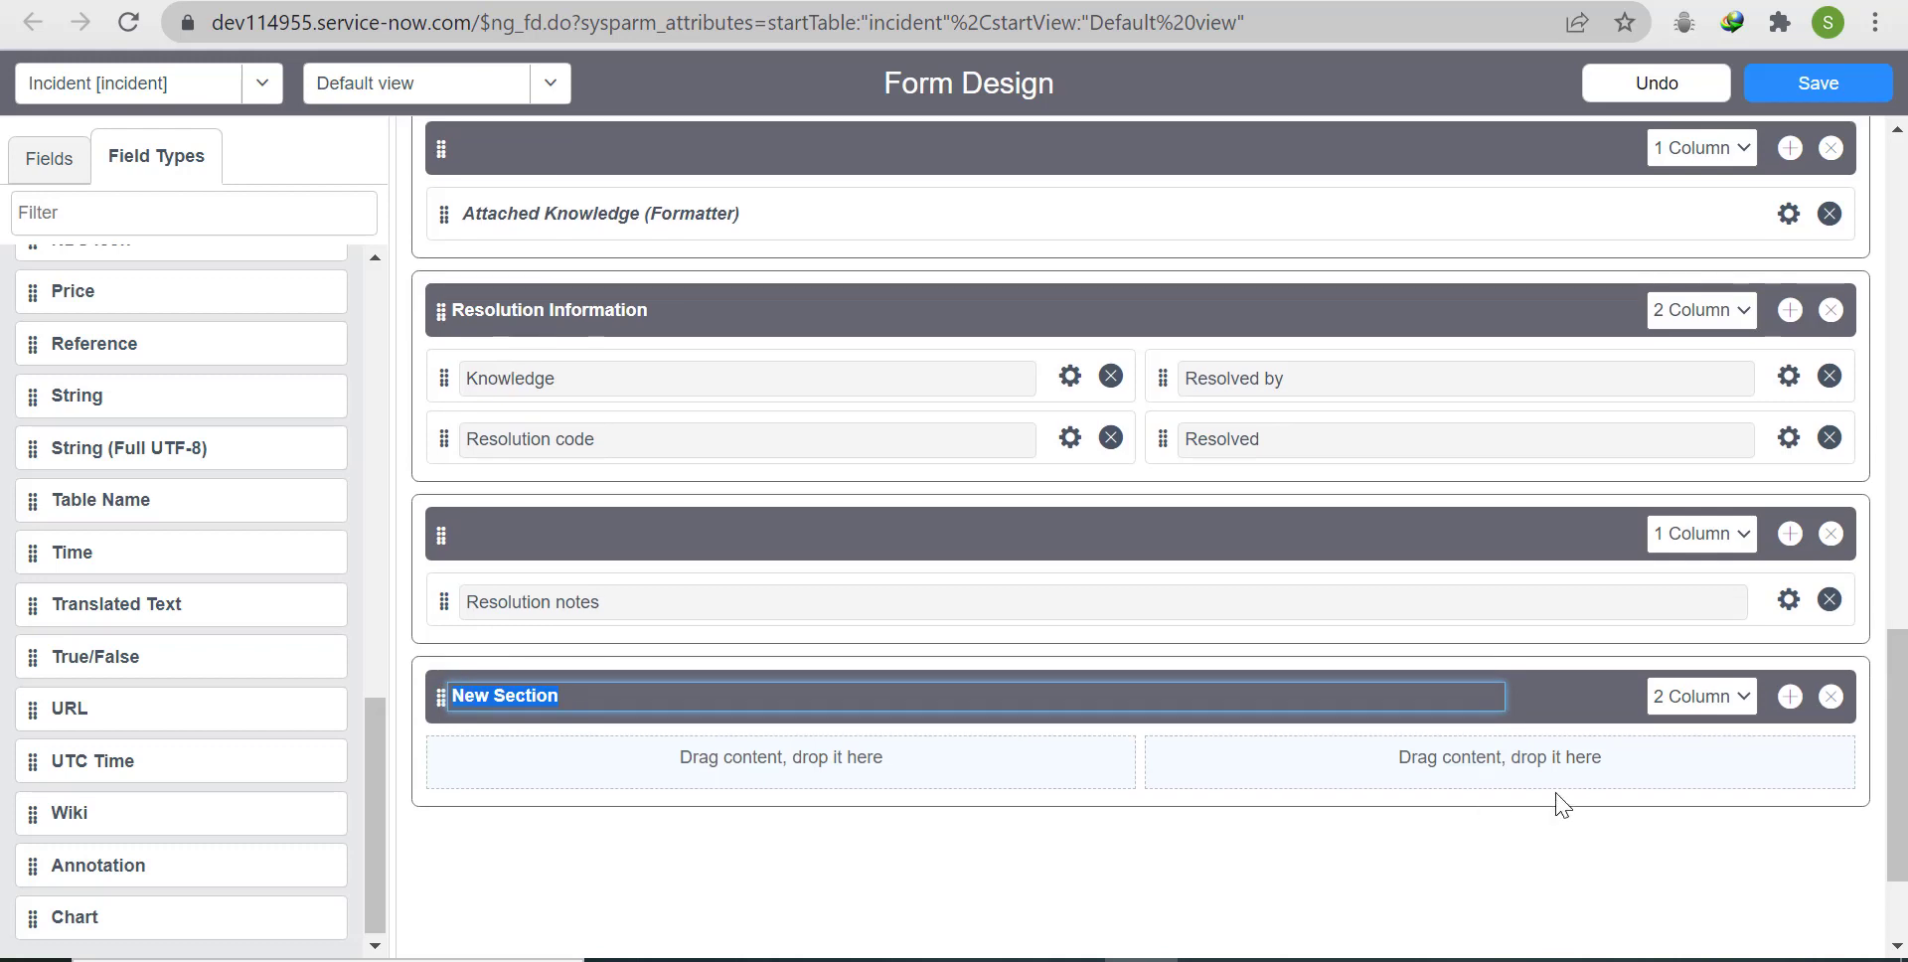
type("Caller Informa")
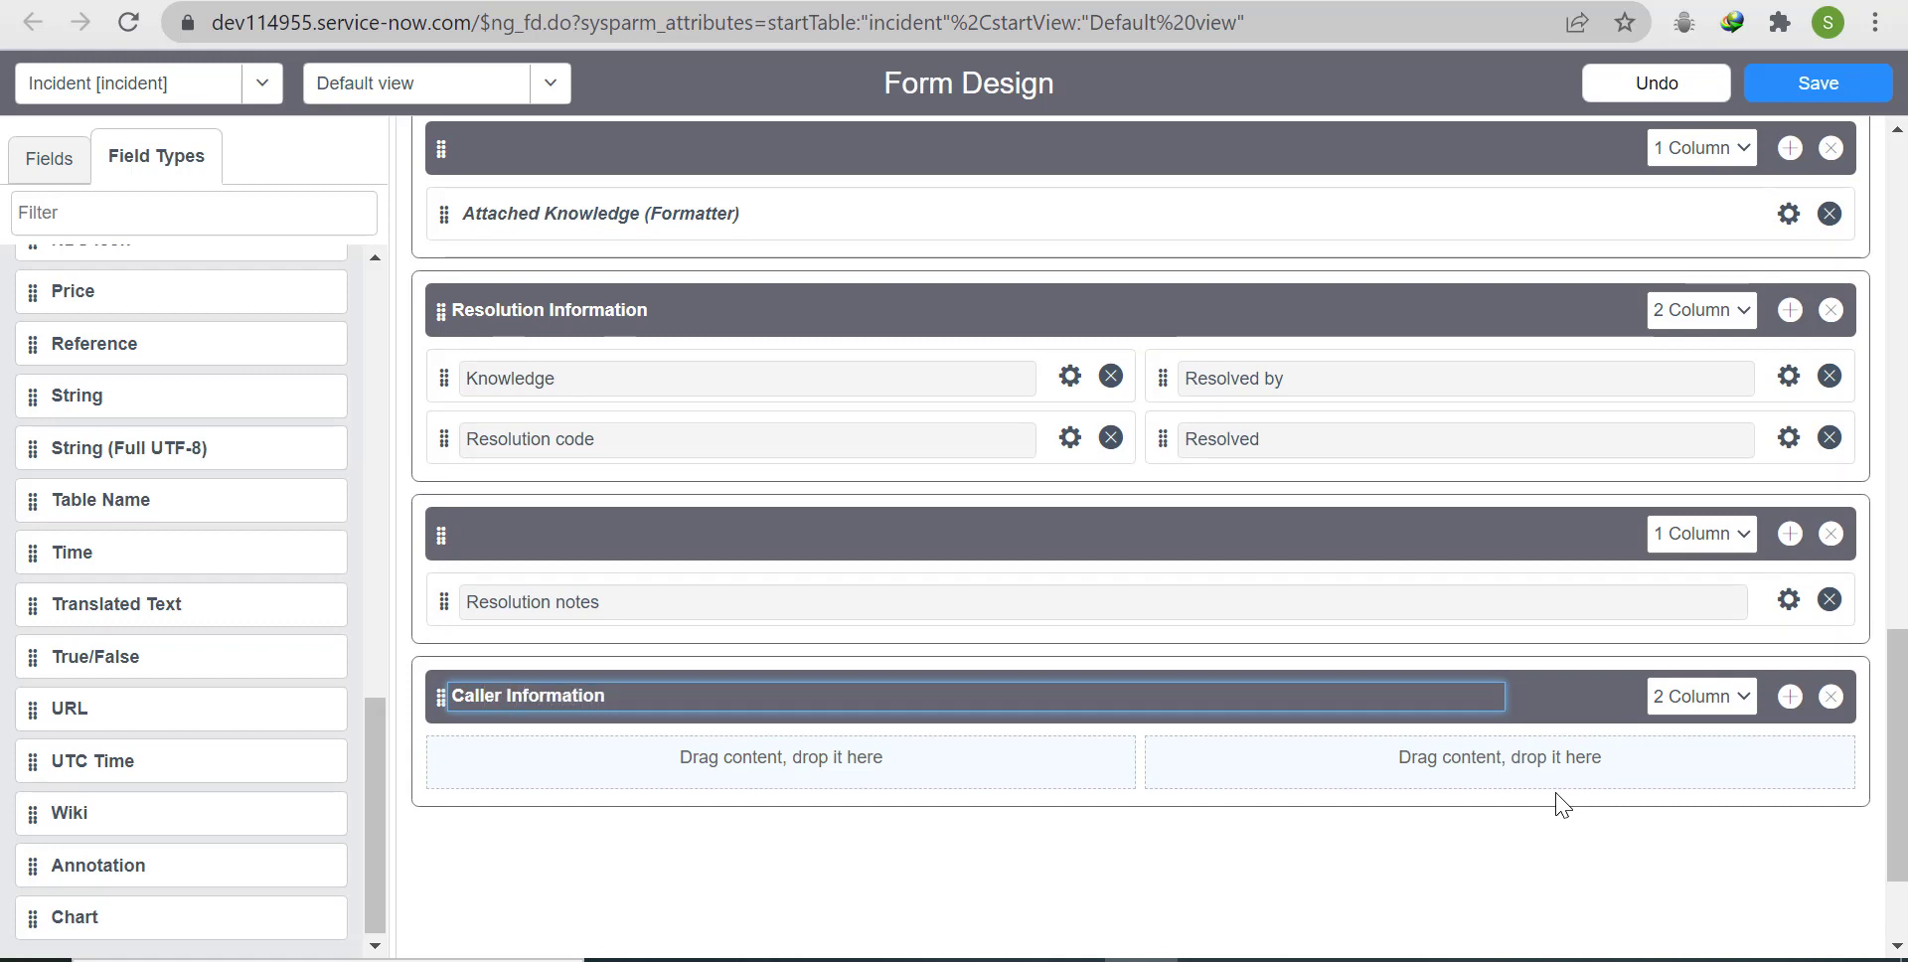
left_click(1828, 107)
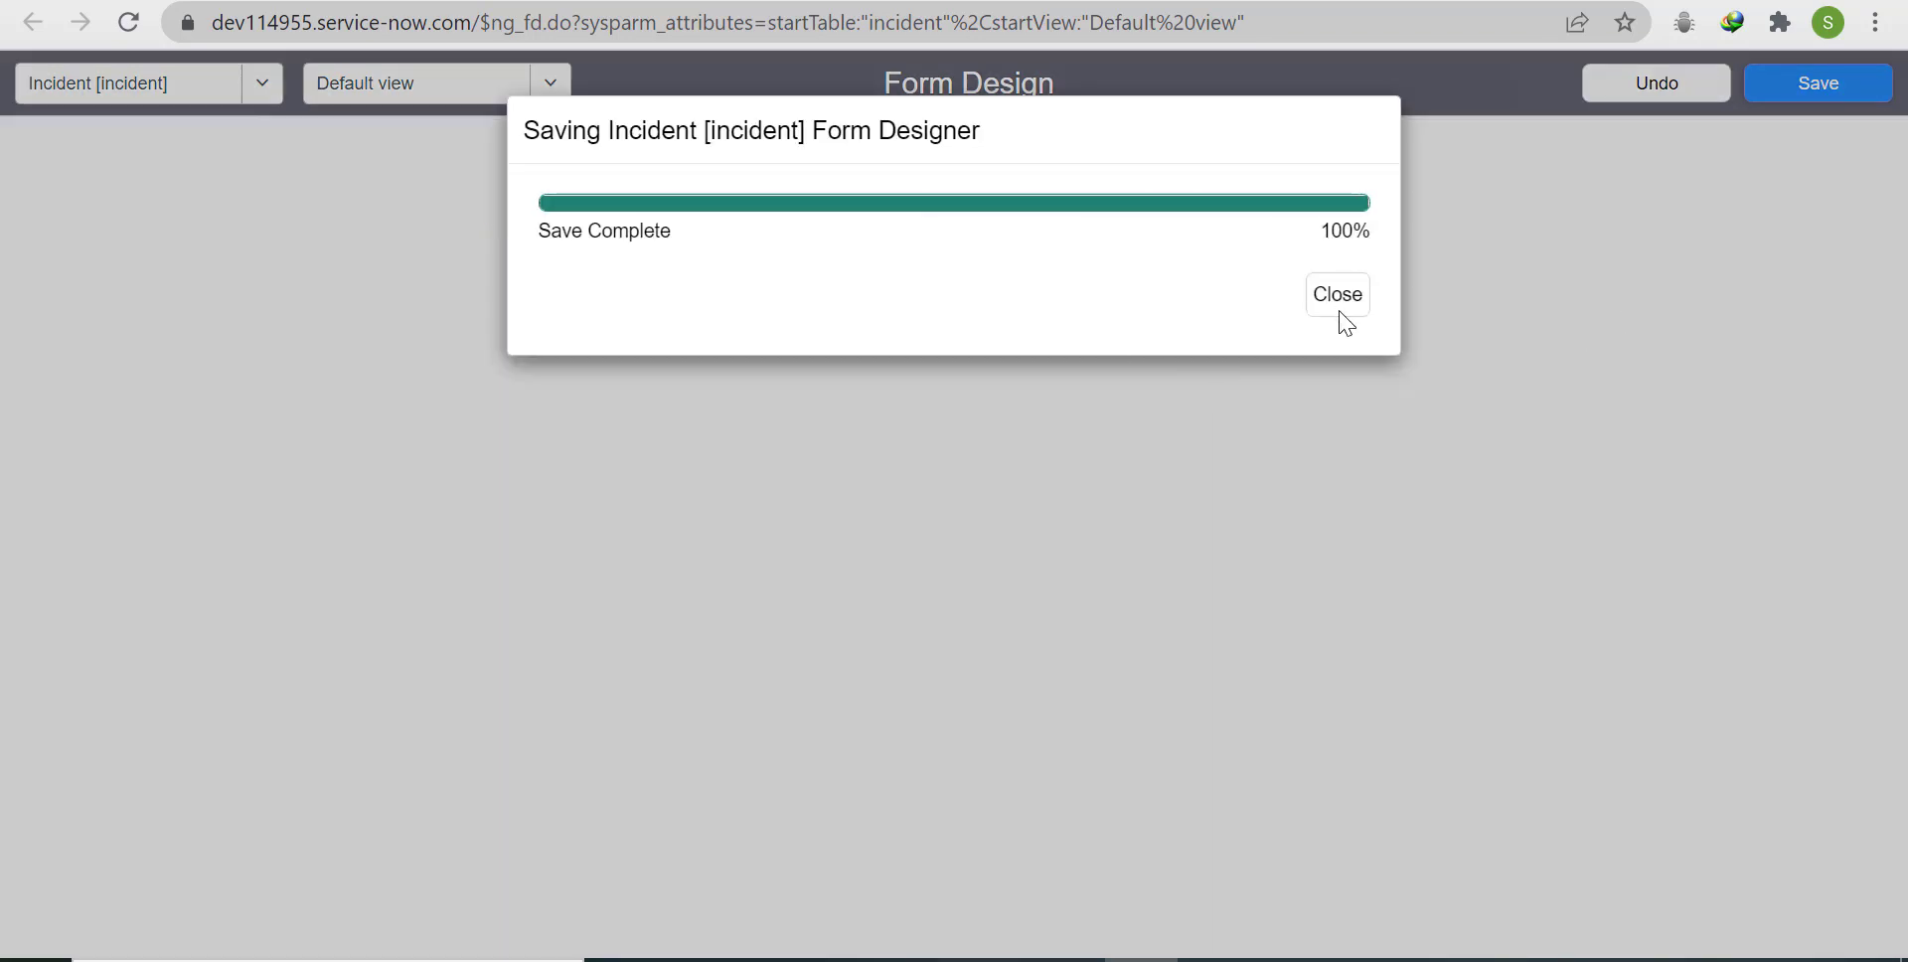
left_click(1342, 296)
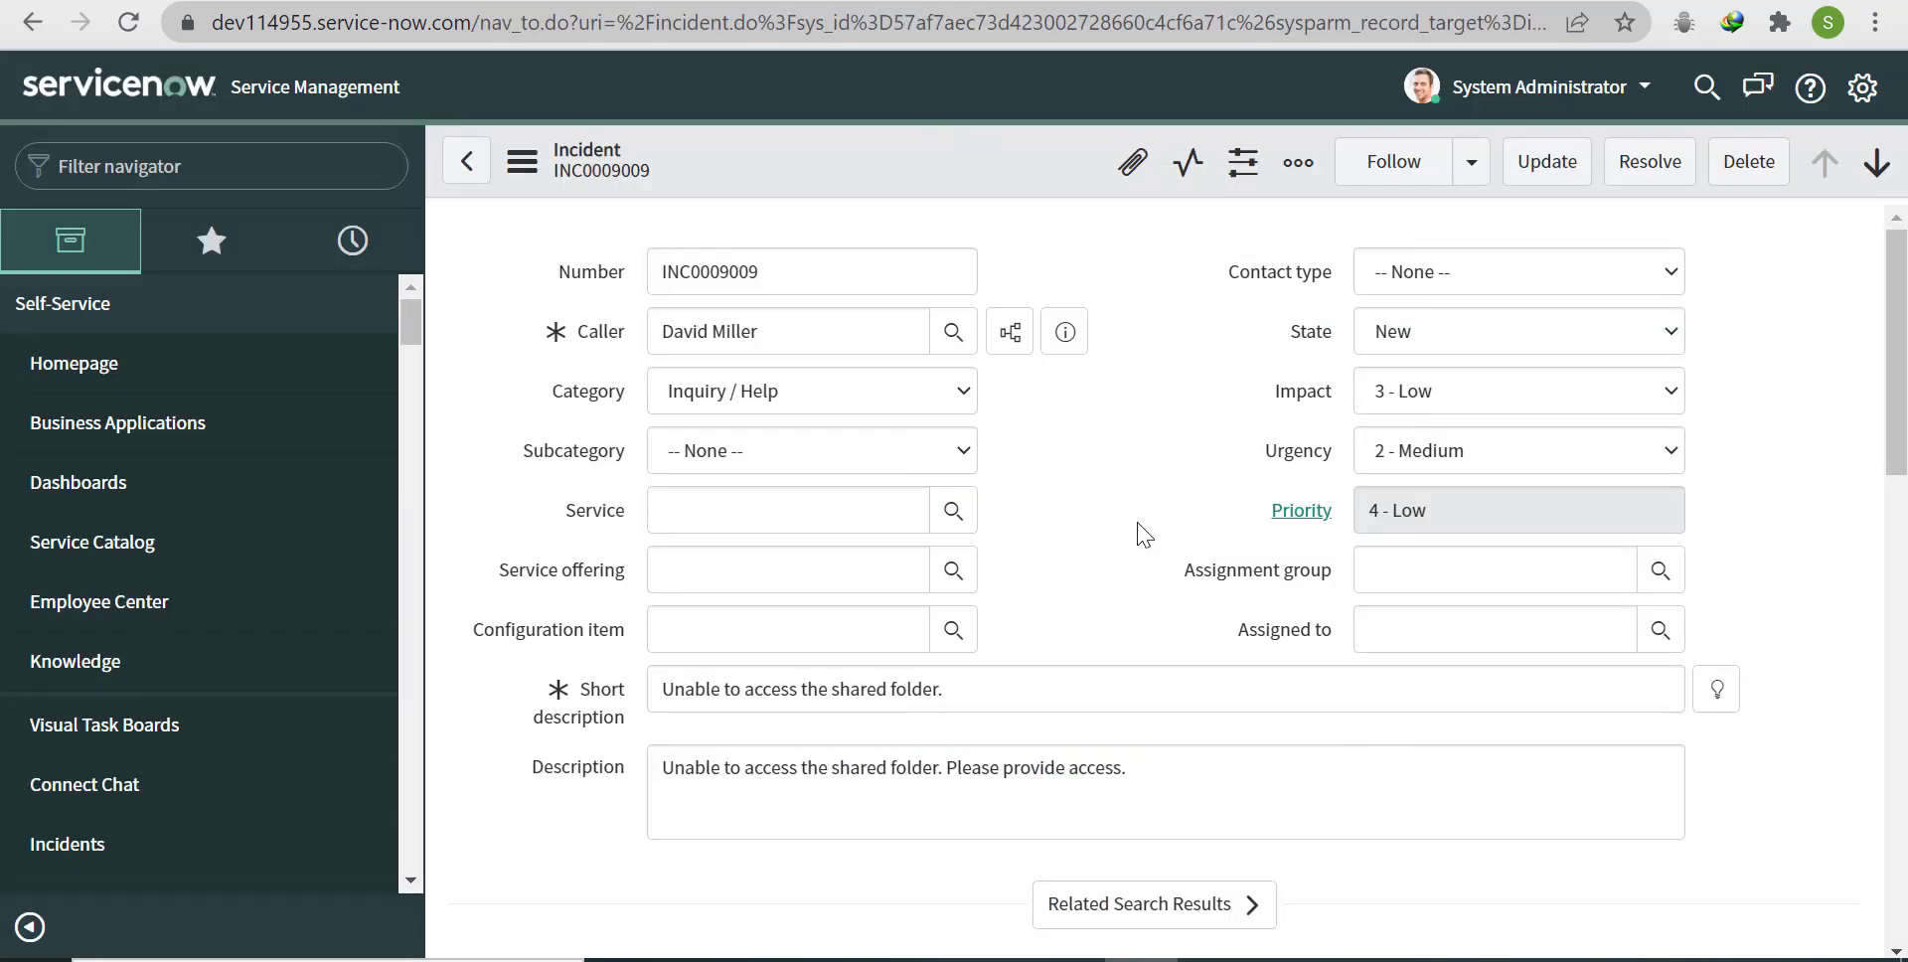
Step: Reload INC0009009 and view the new Caller Info checkbox and empty Caller Information tab
left_click(144, 20)
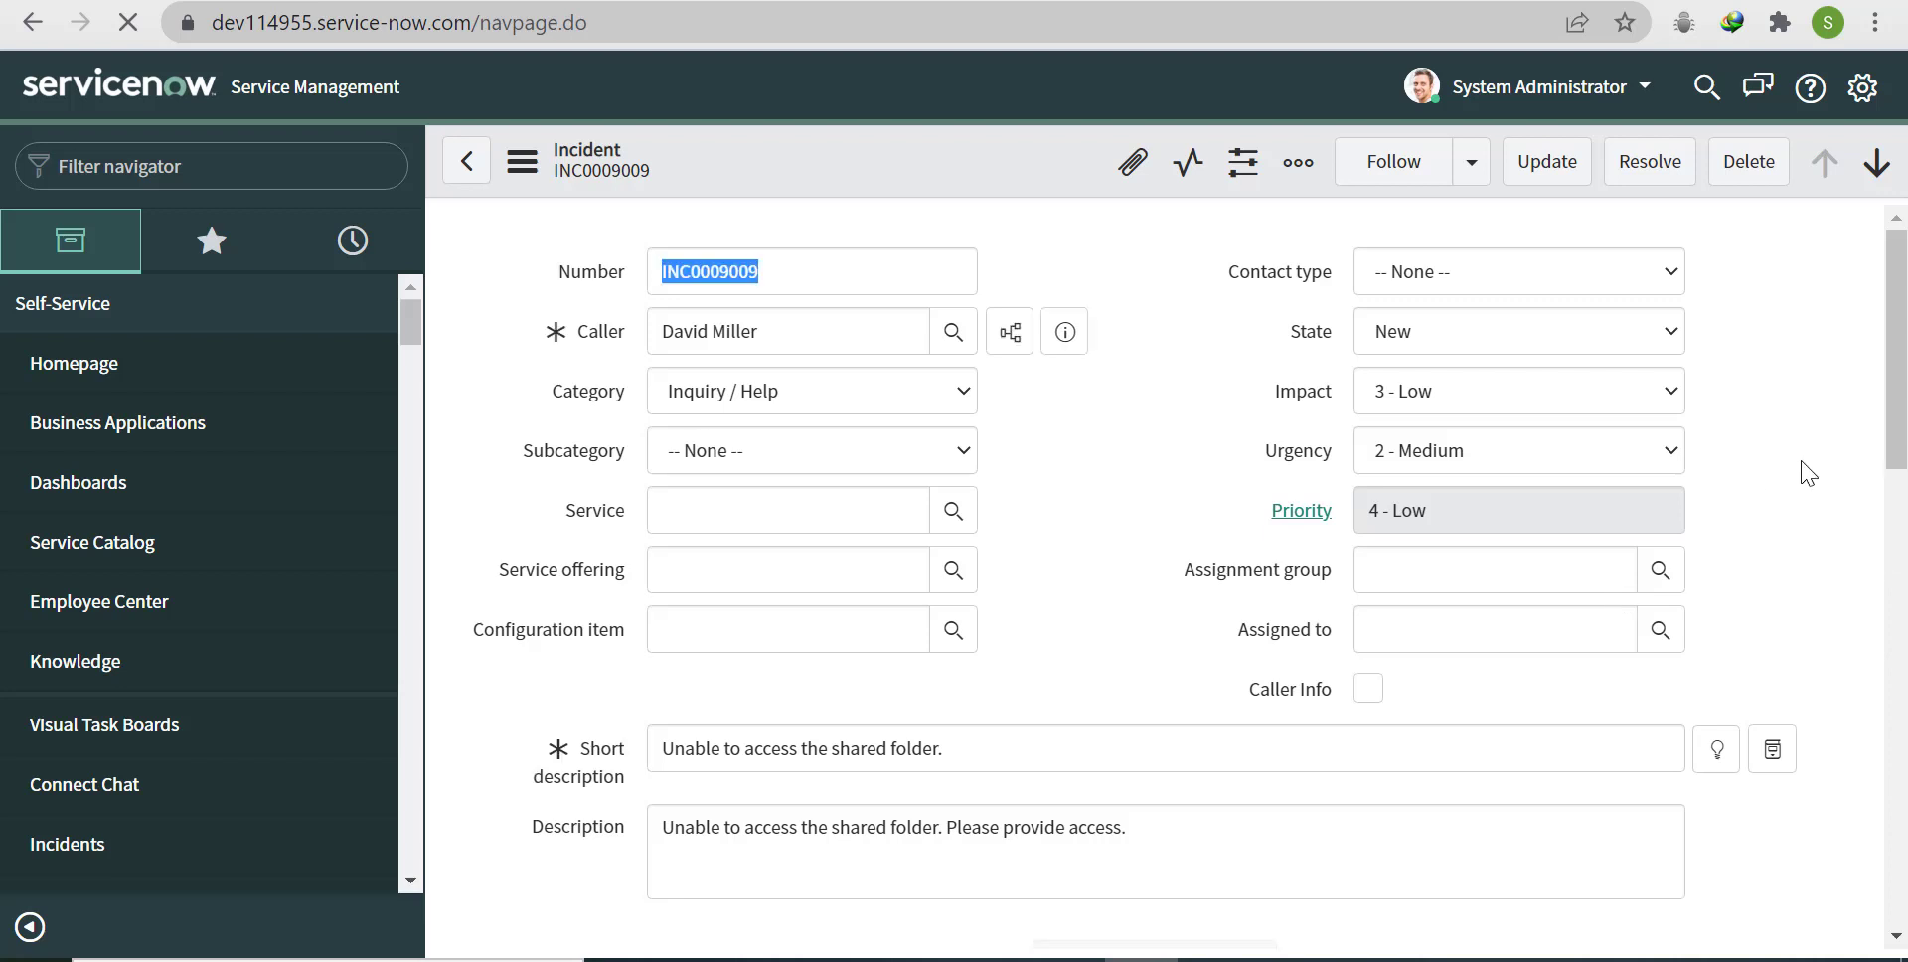
scroll(1511, 500, "down", 2)
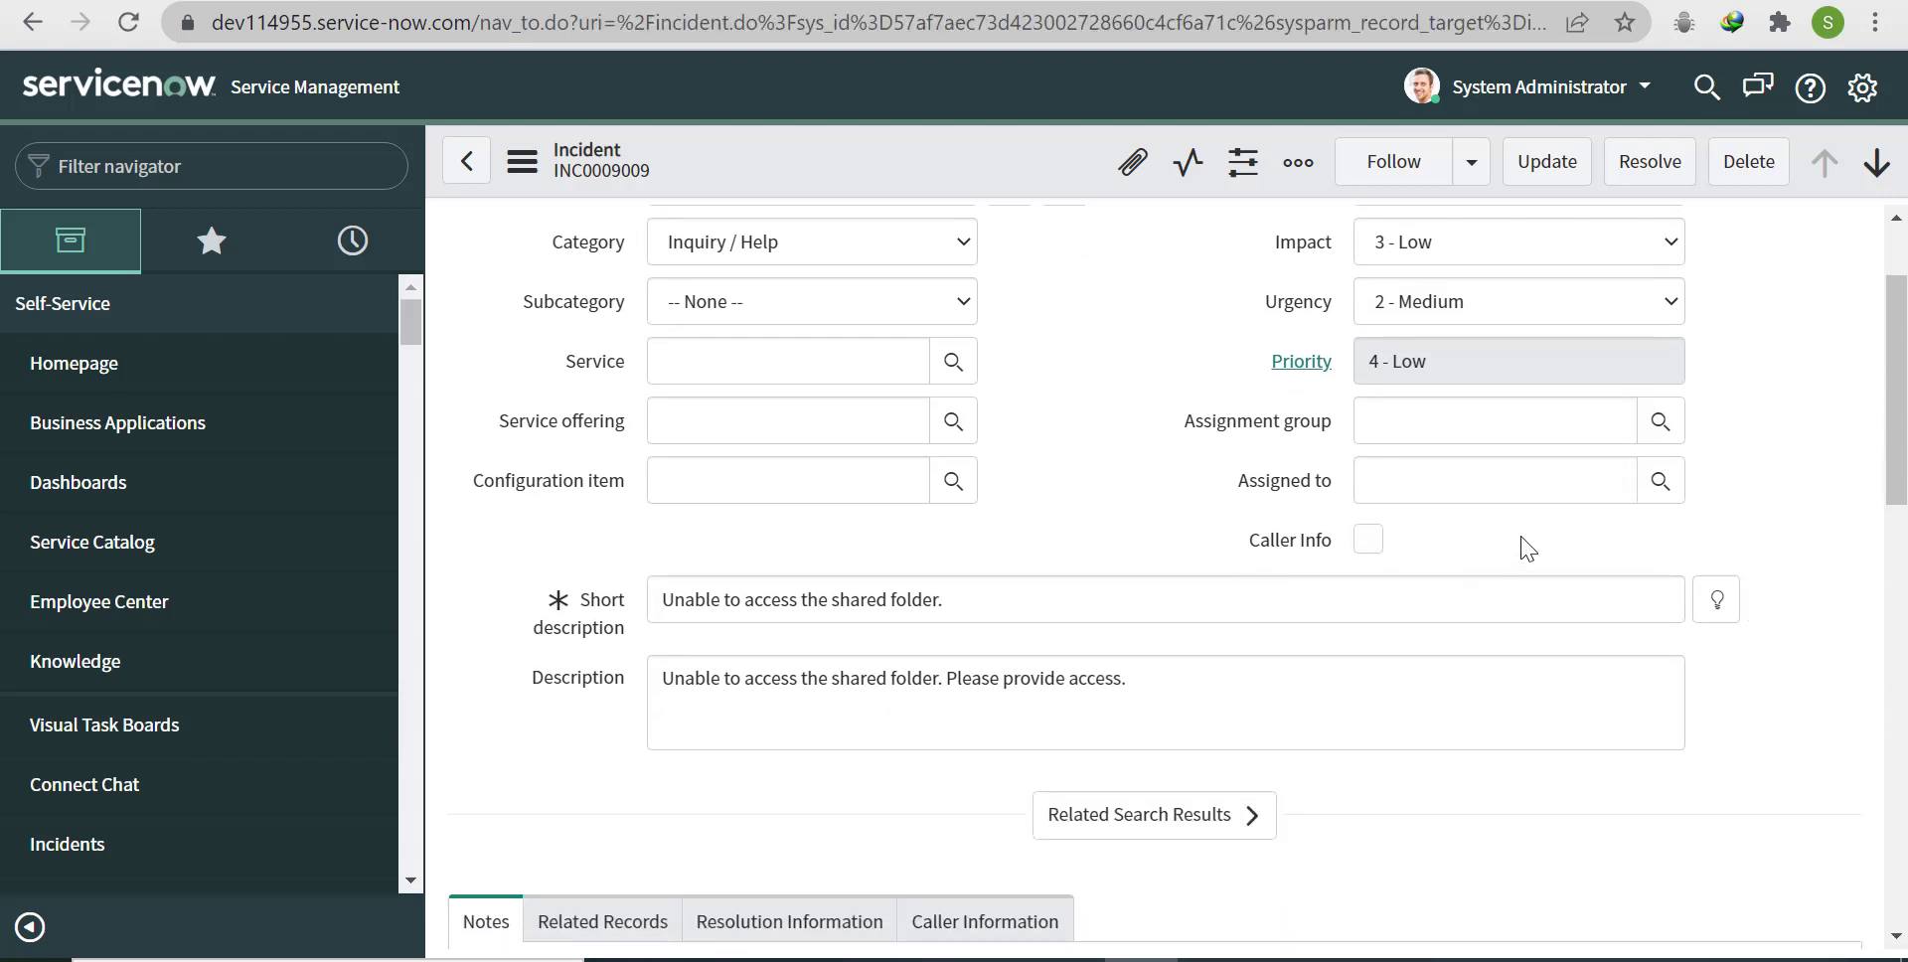
scroll(1898, 405, "down", 5)
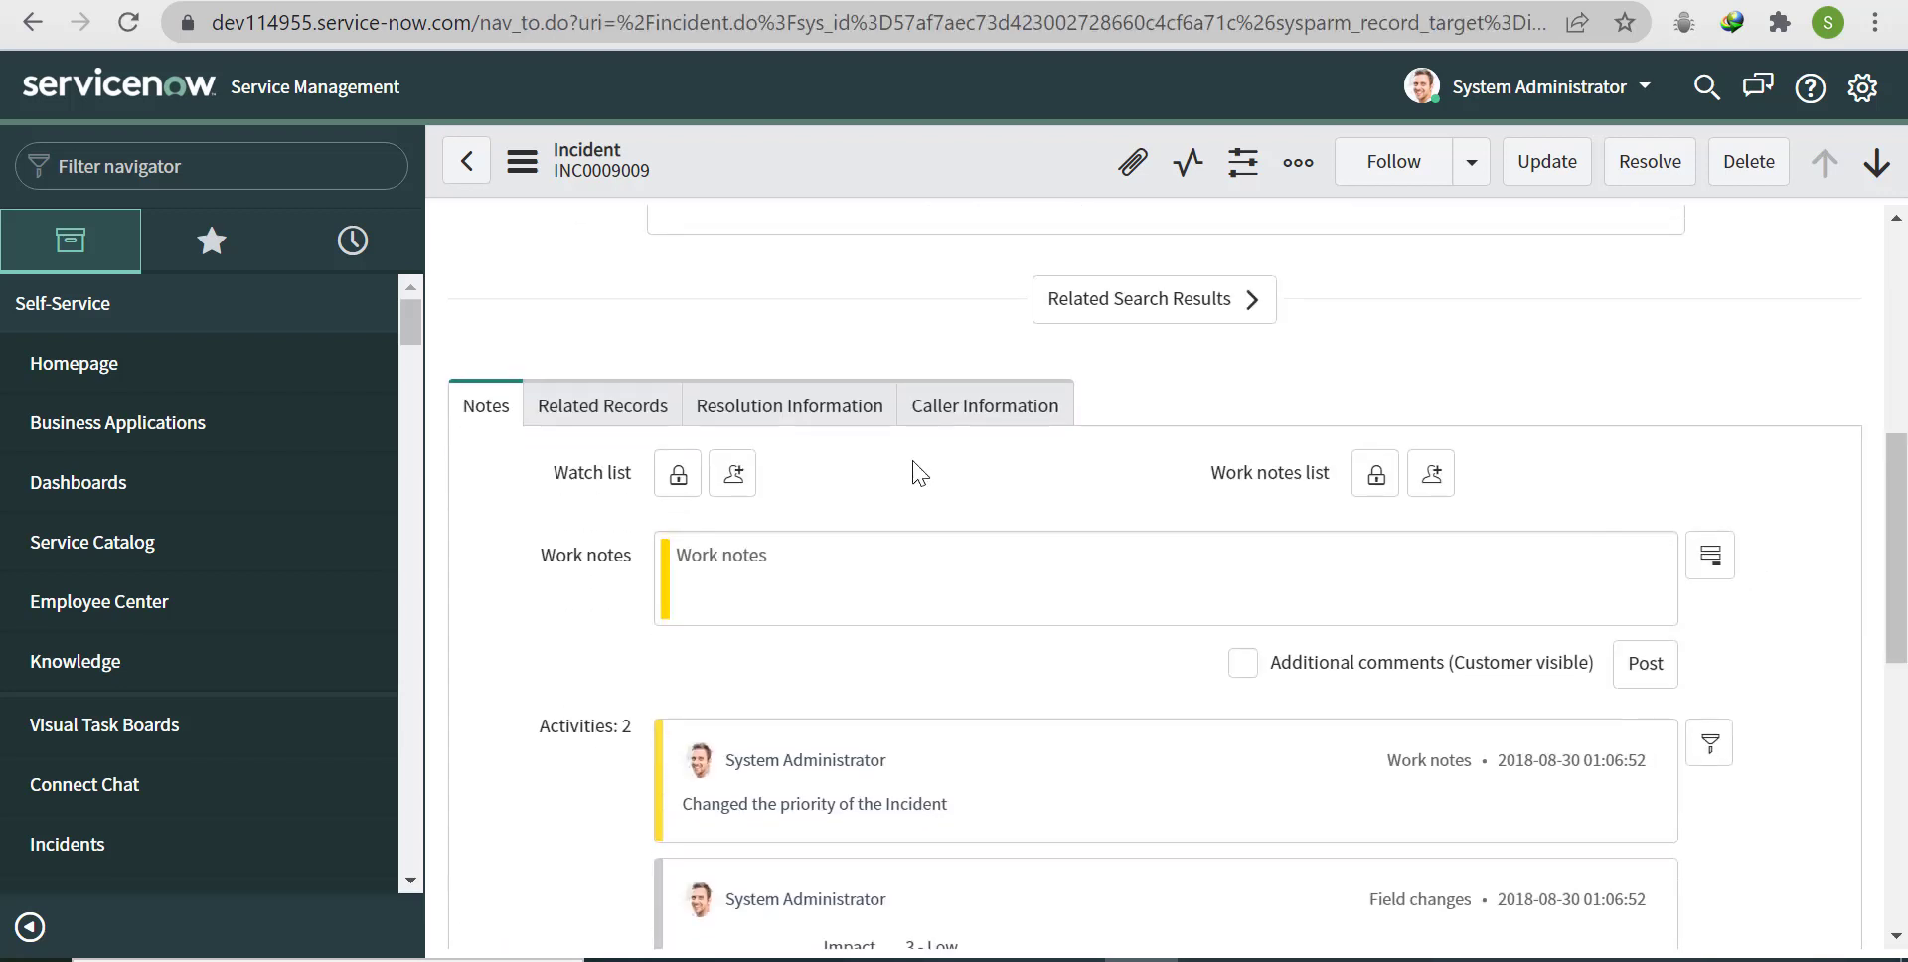
left_click(989, 397)
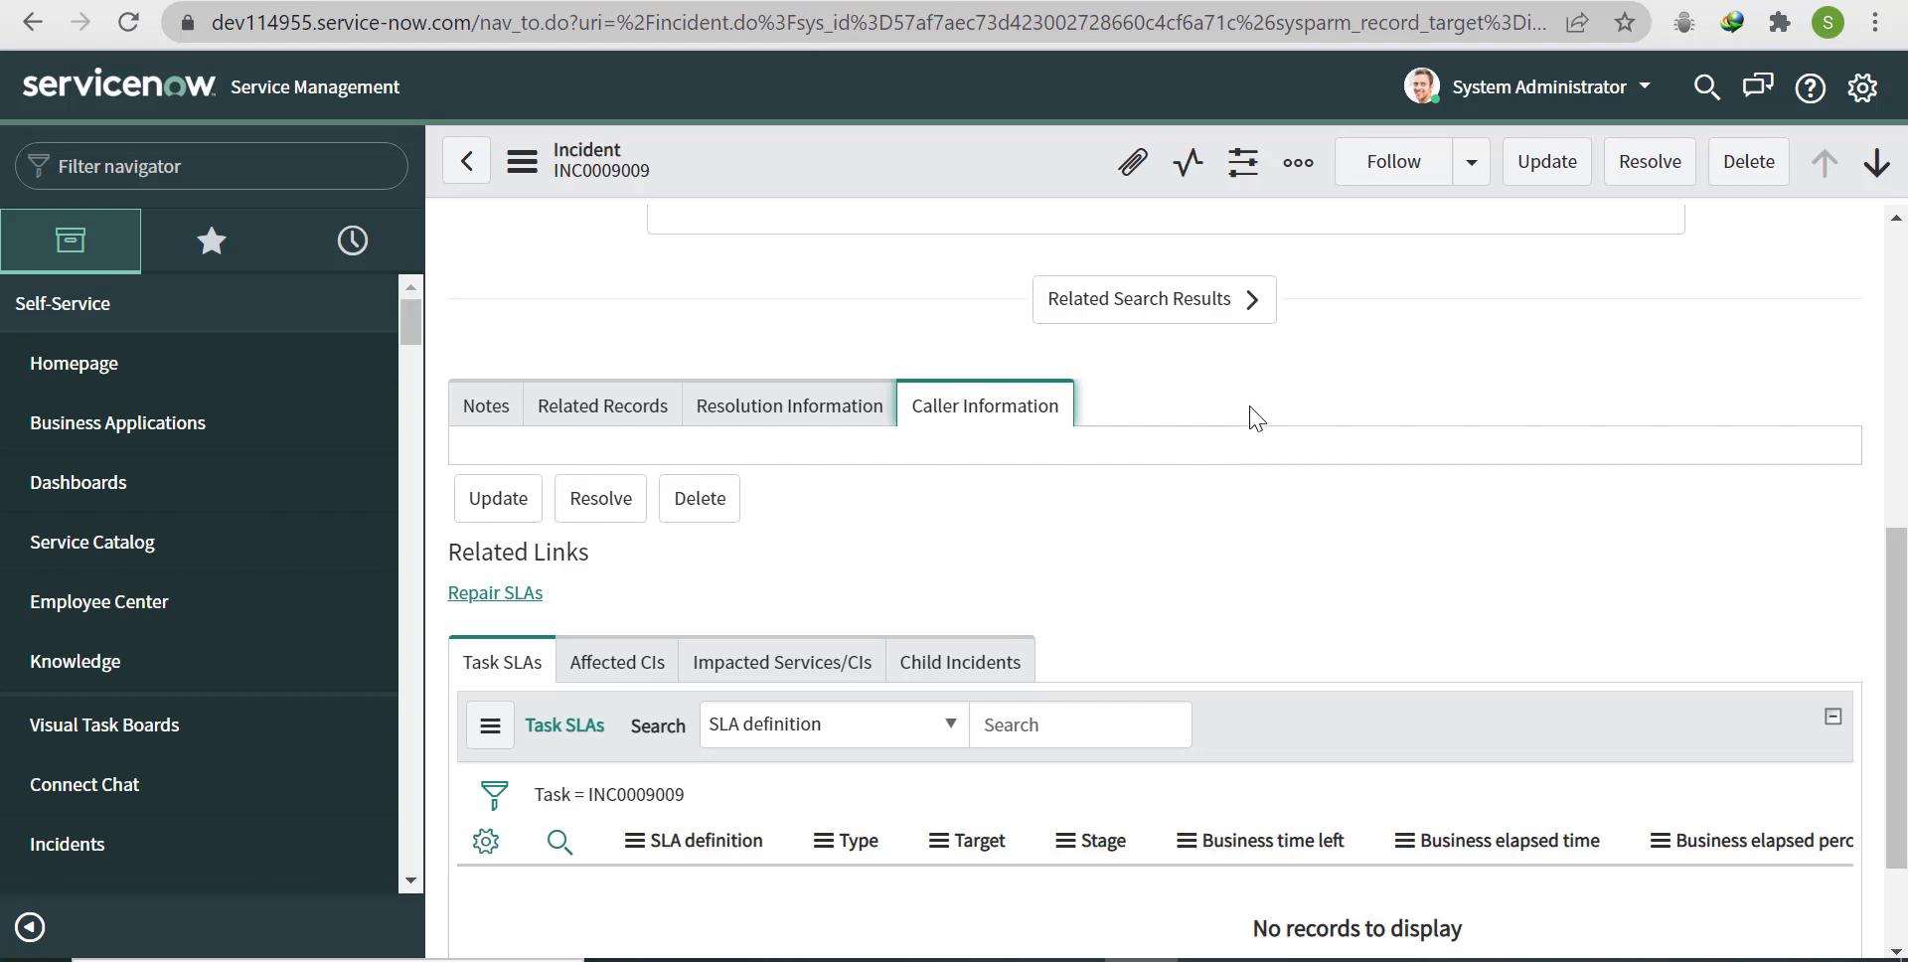
scroll(1410, 361, "up", 3)
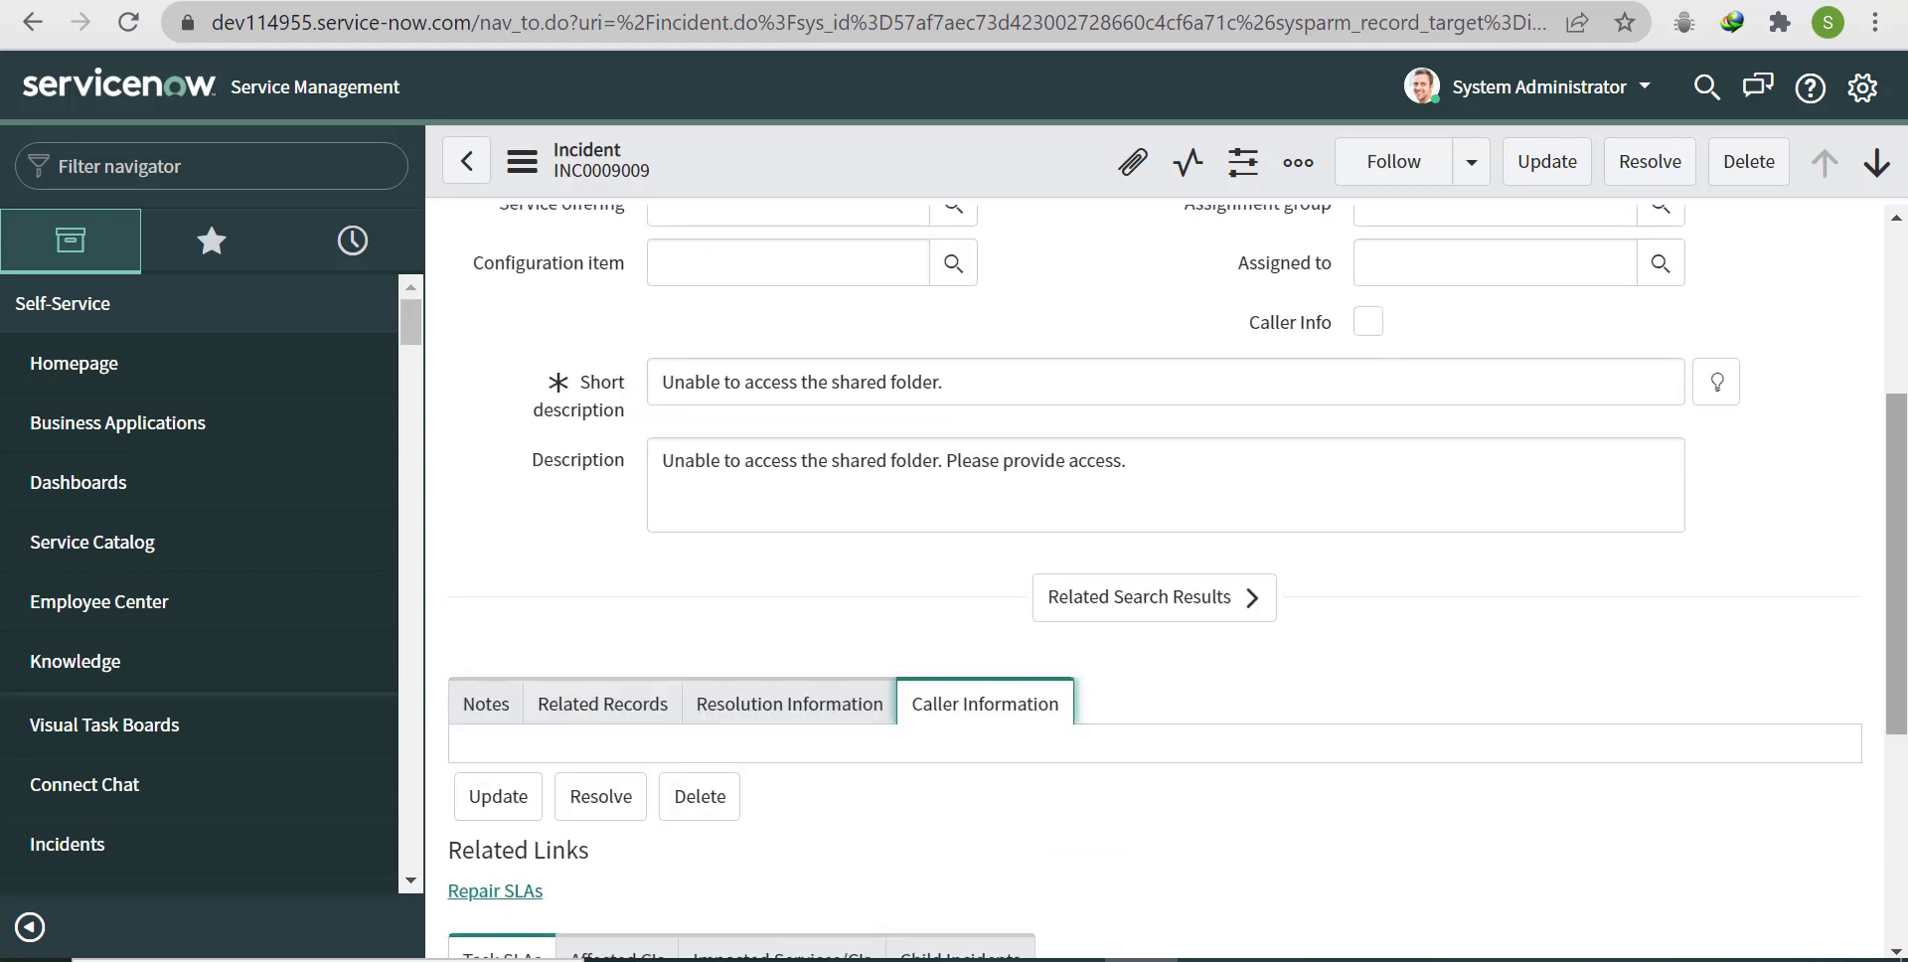
scroll(1410, 361, "up", 4)
Step: In Configure Form Layout, expand the Caller fields and select the Caller Information section
right_click(942, 167)
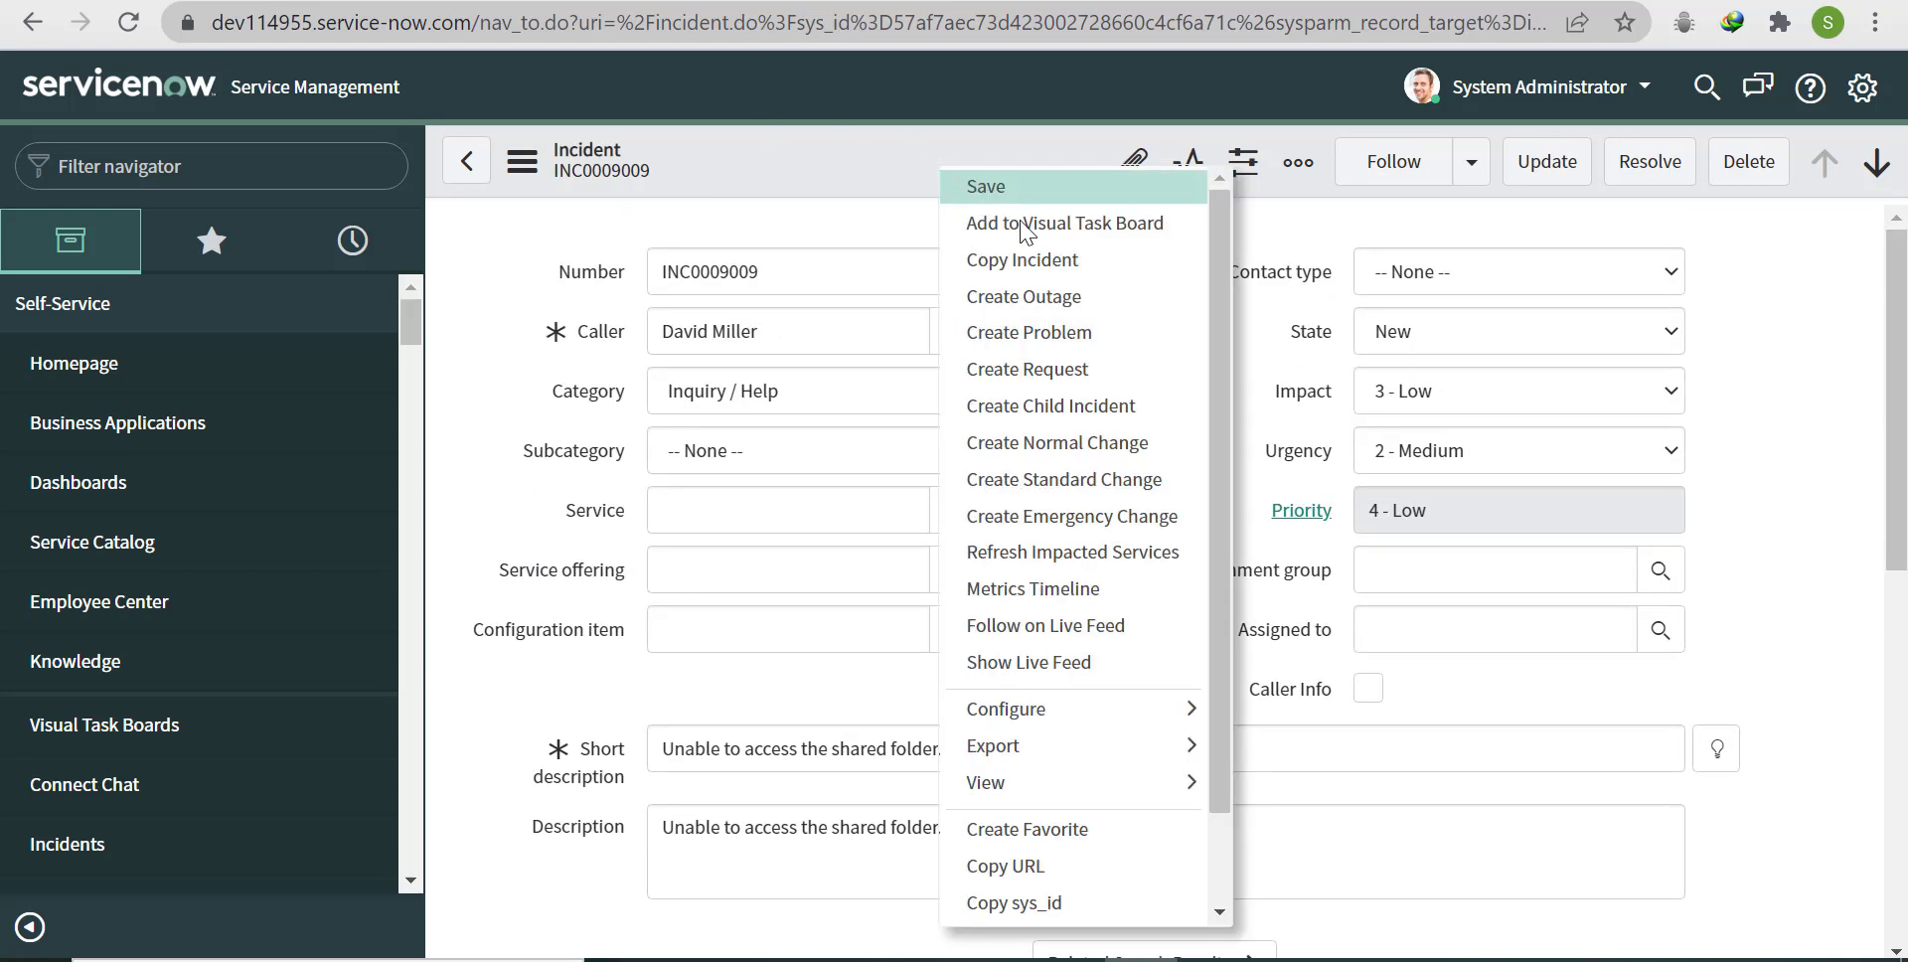
mouse_move(1055, 710)
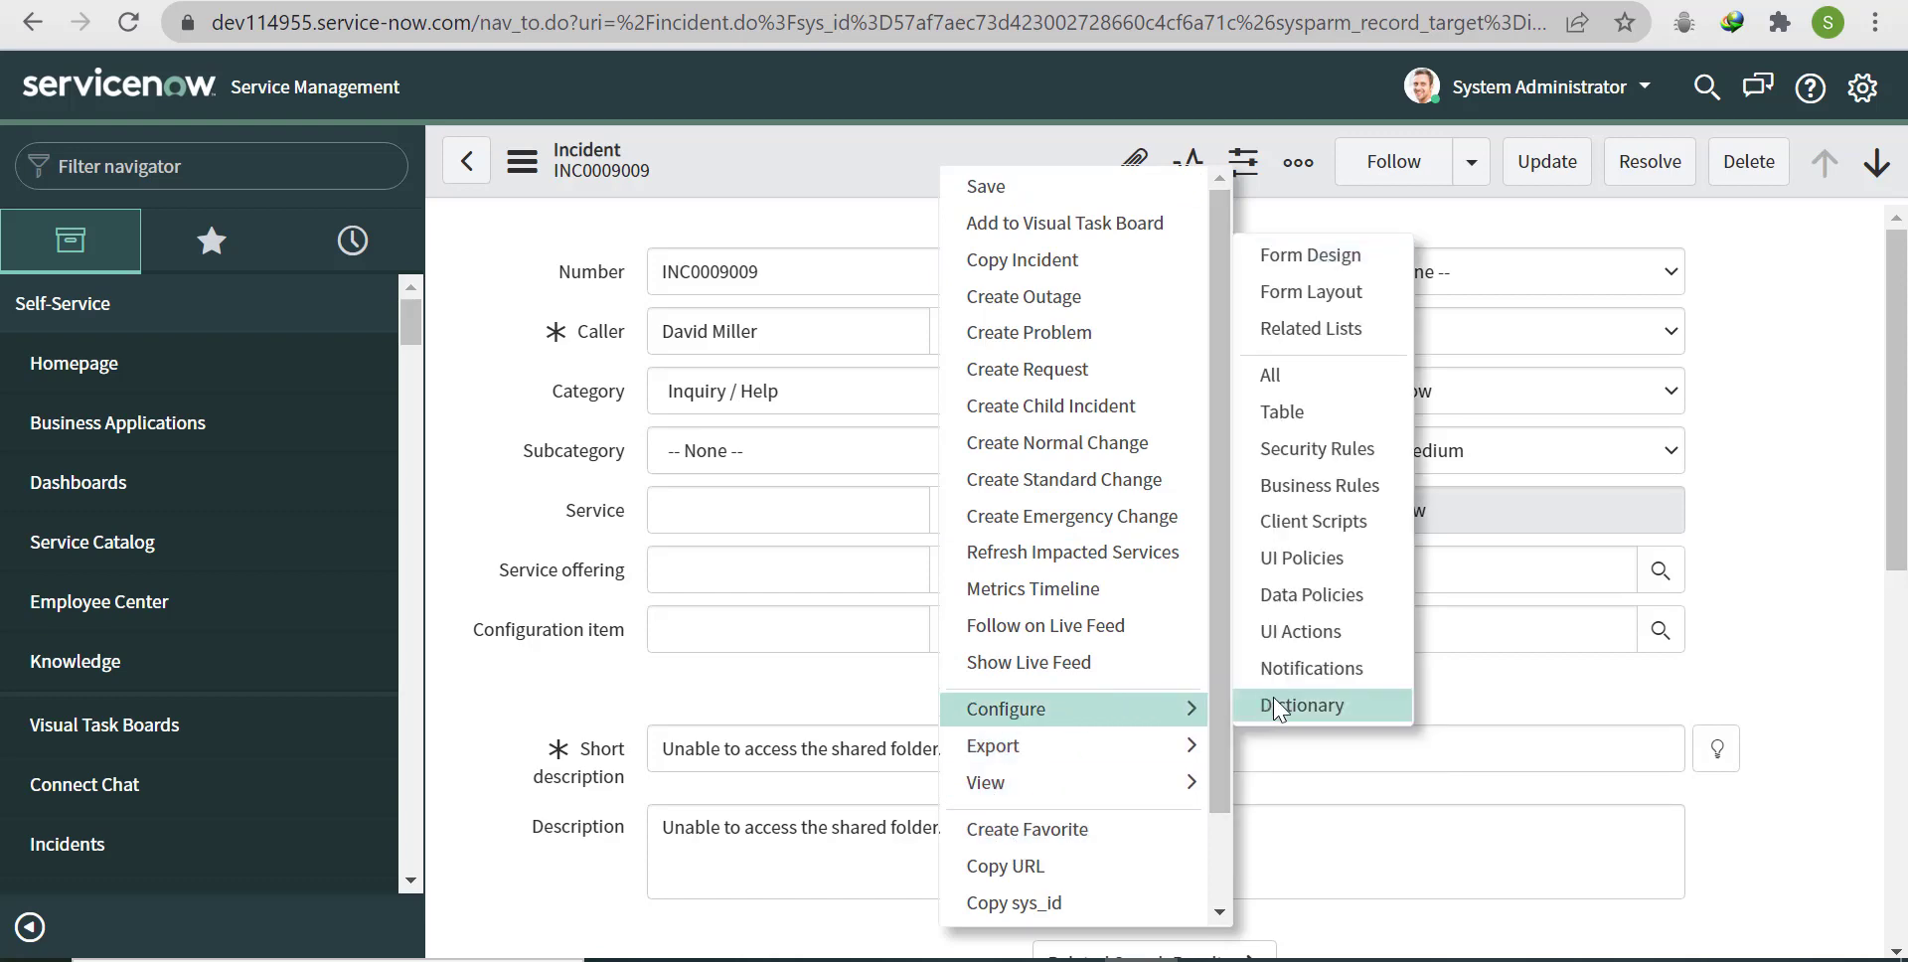
left_click(1337, 292)
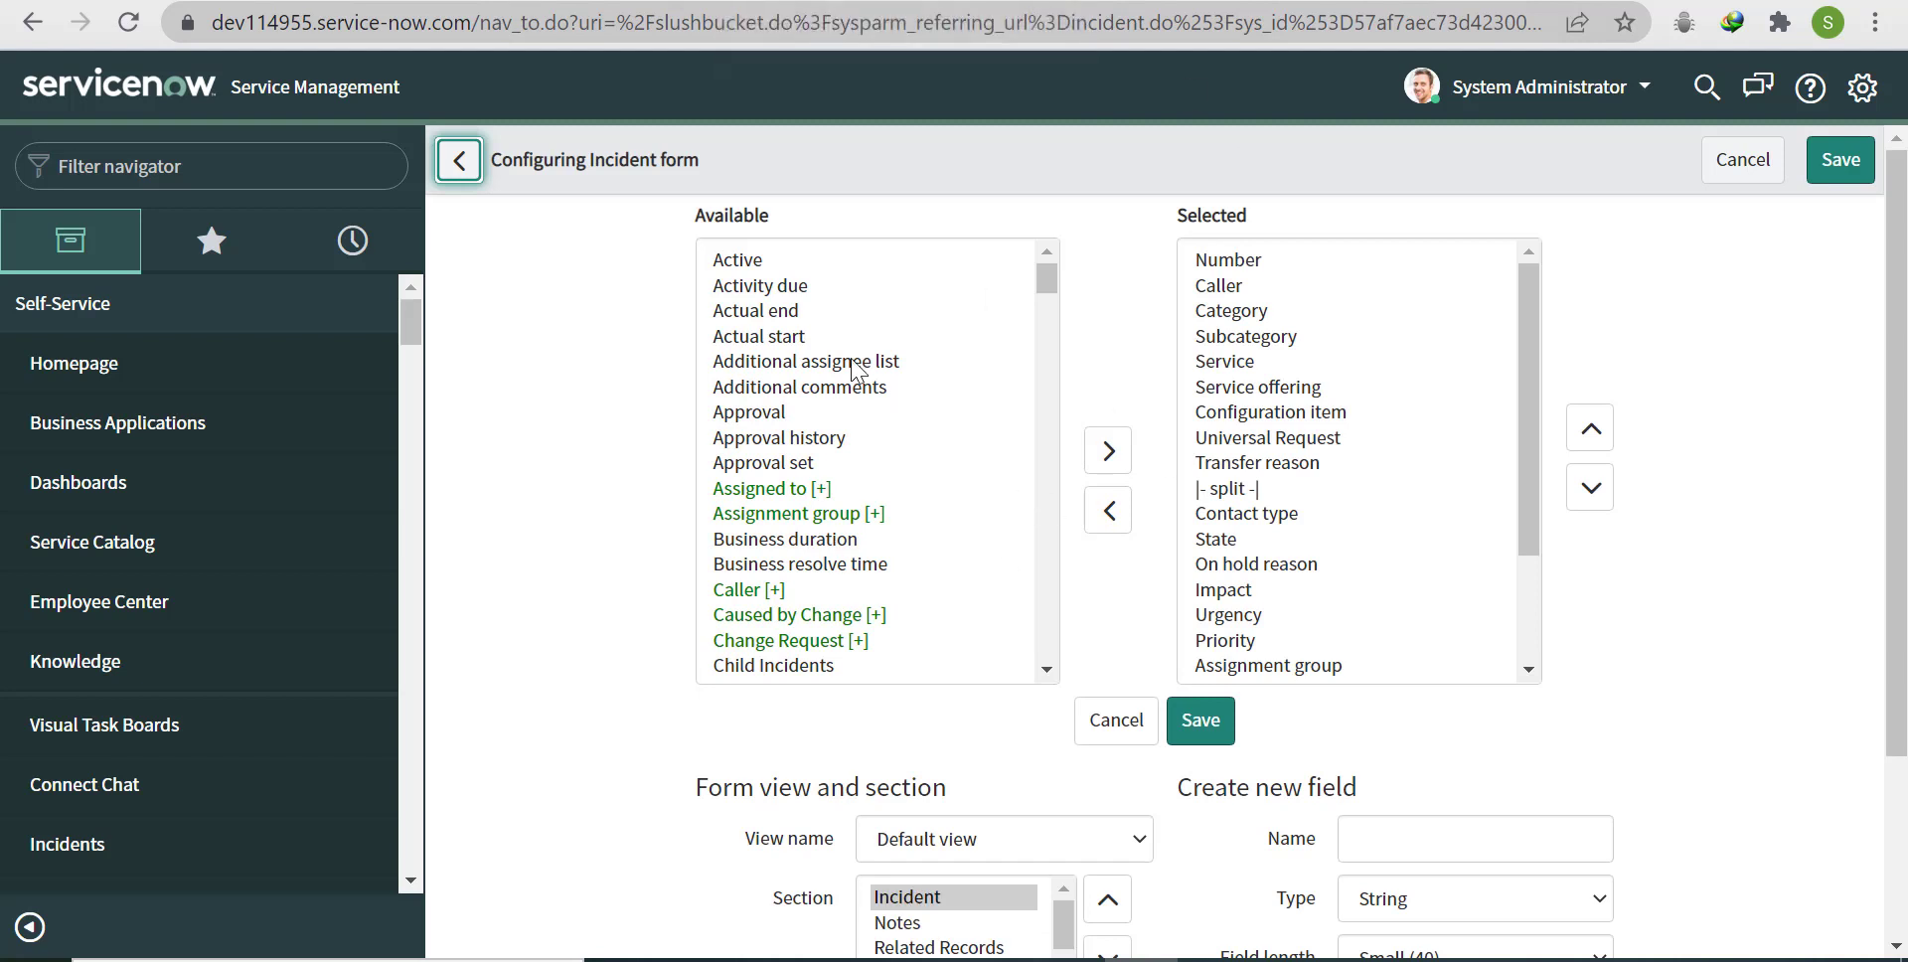
left_click(800, 386)
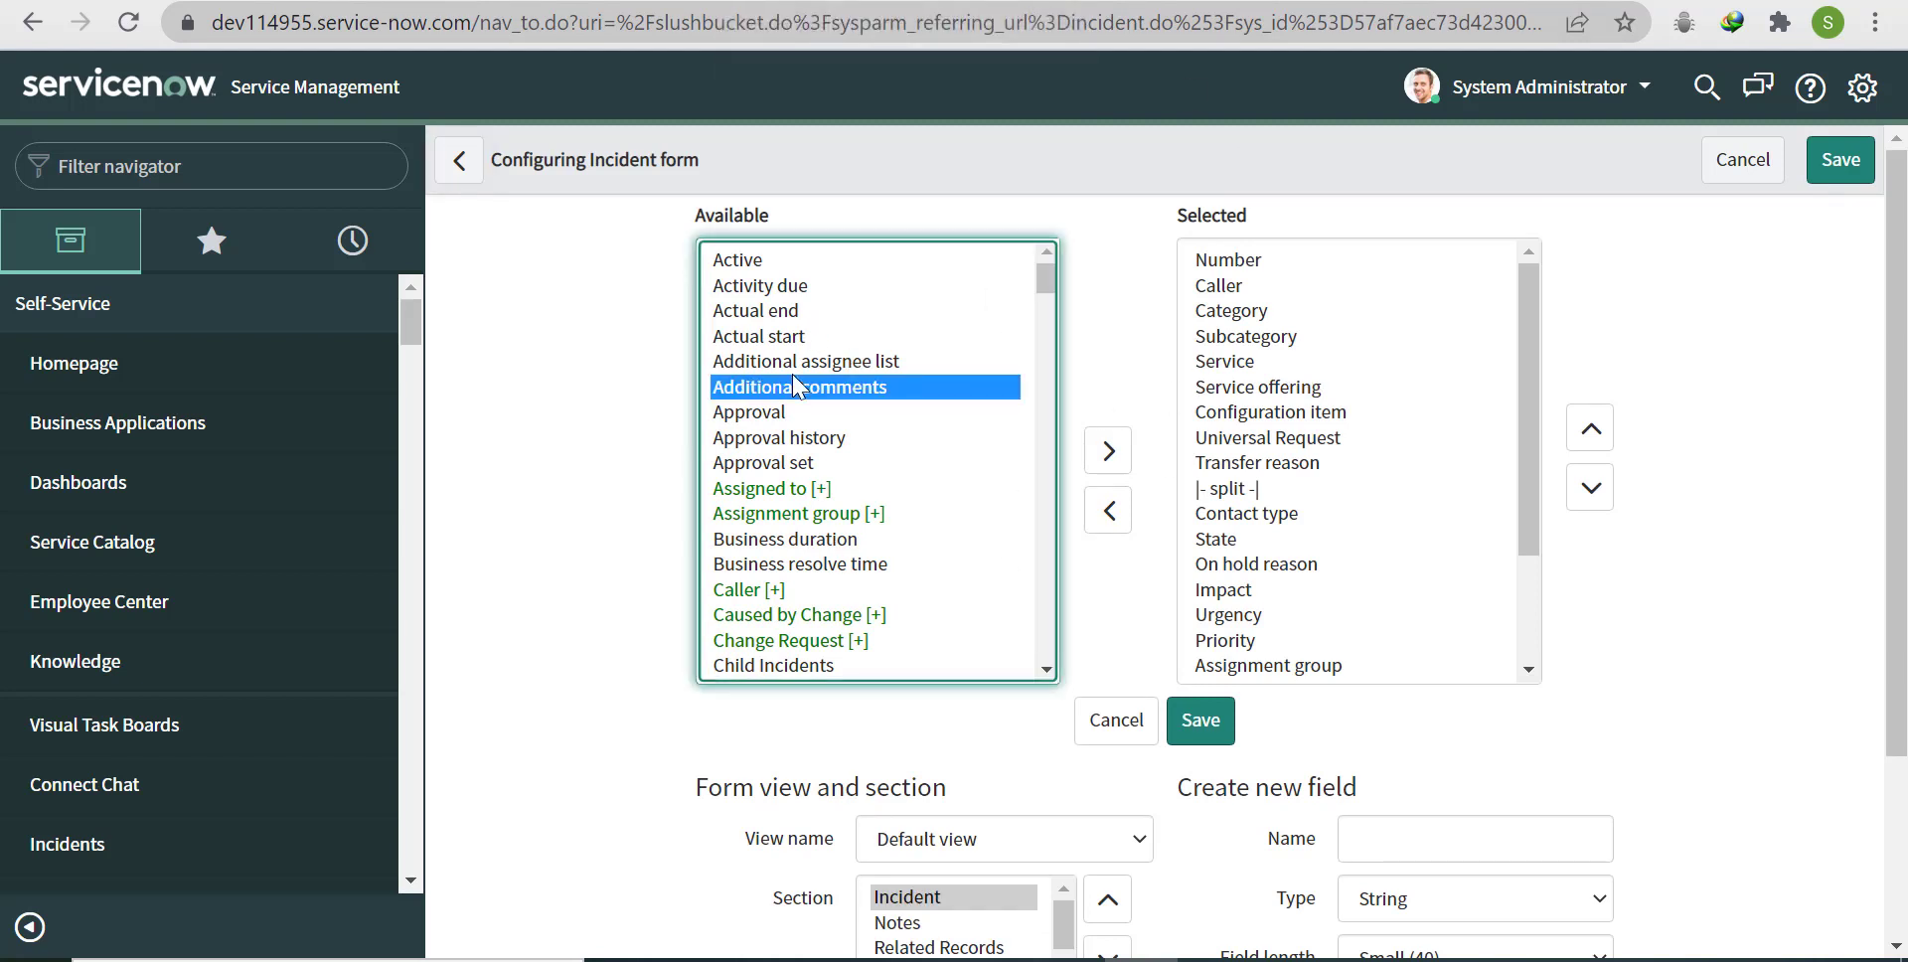
left_click(758, 589)
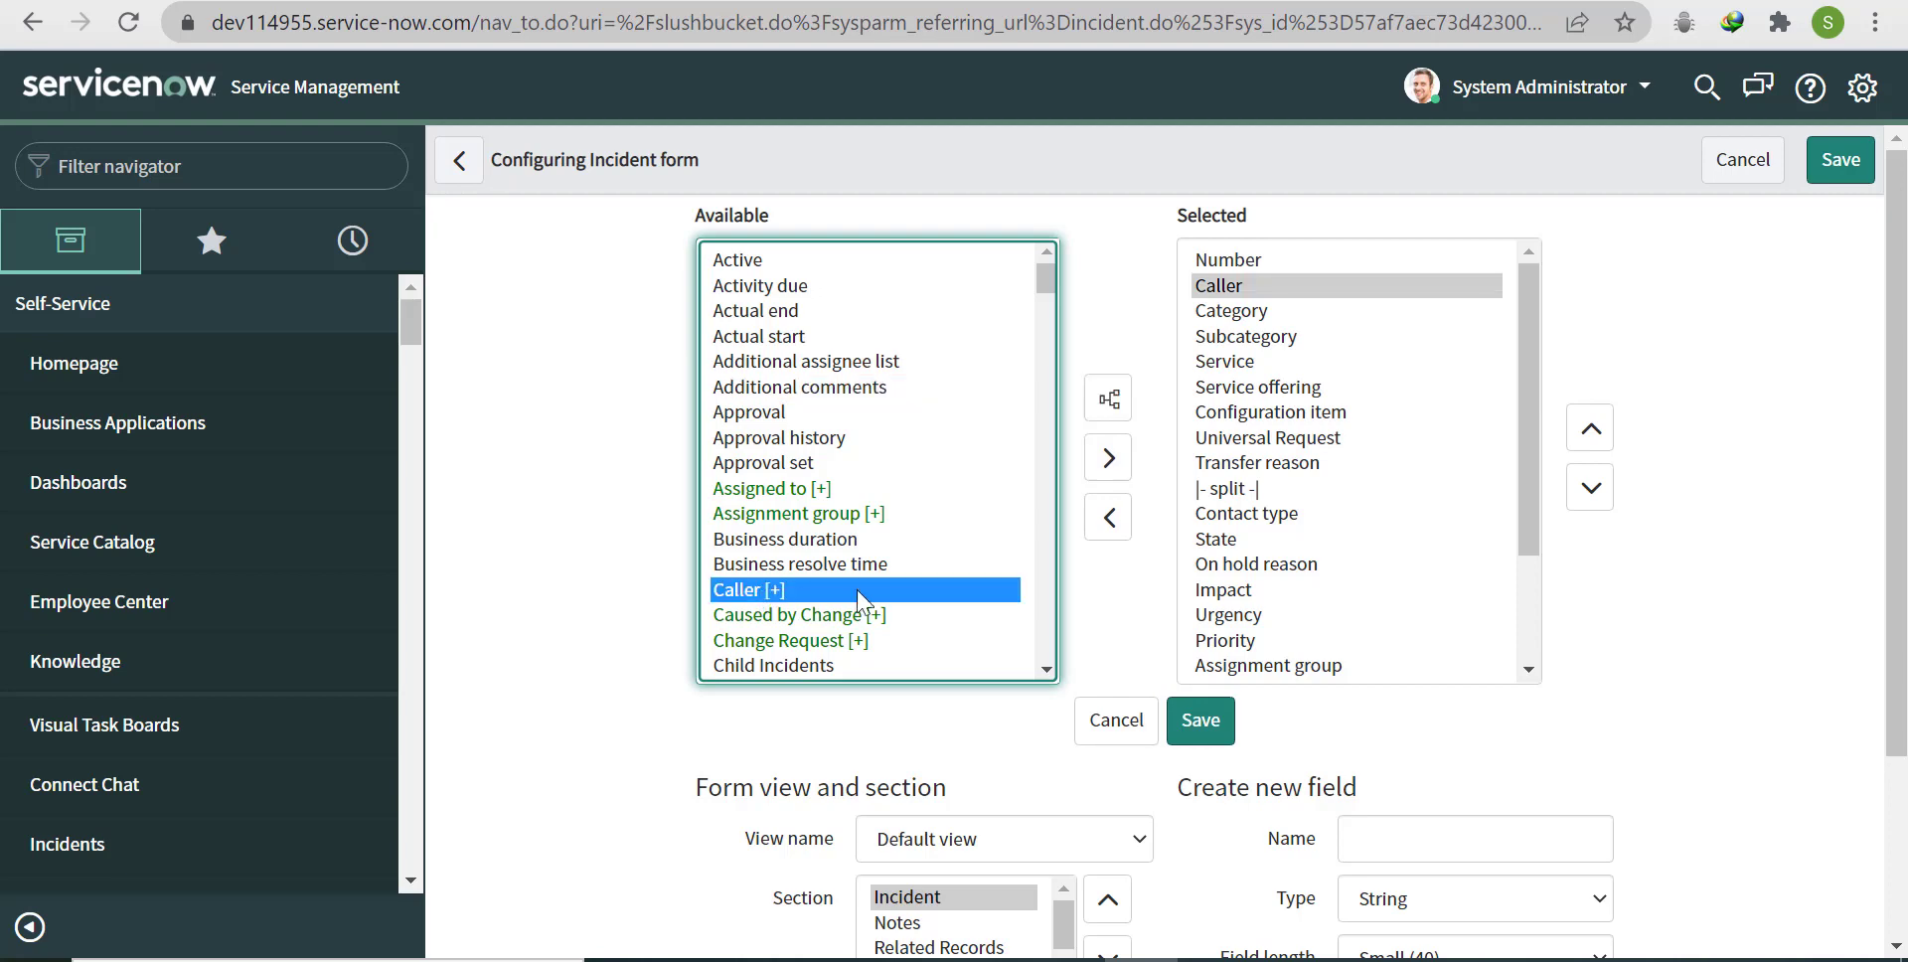
left_click(1110, 401)
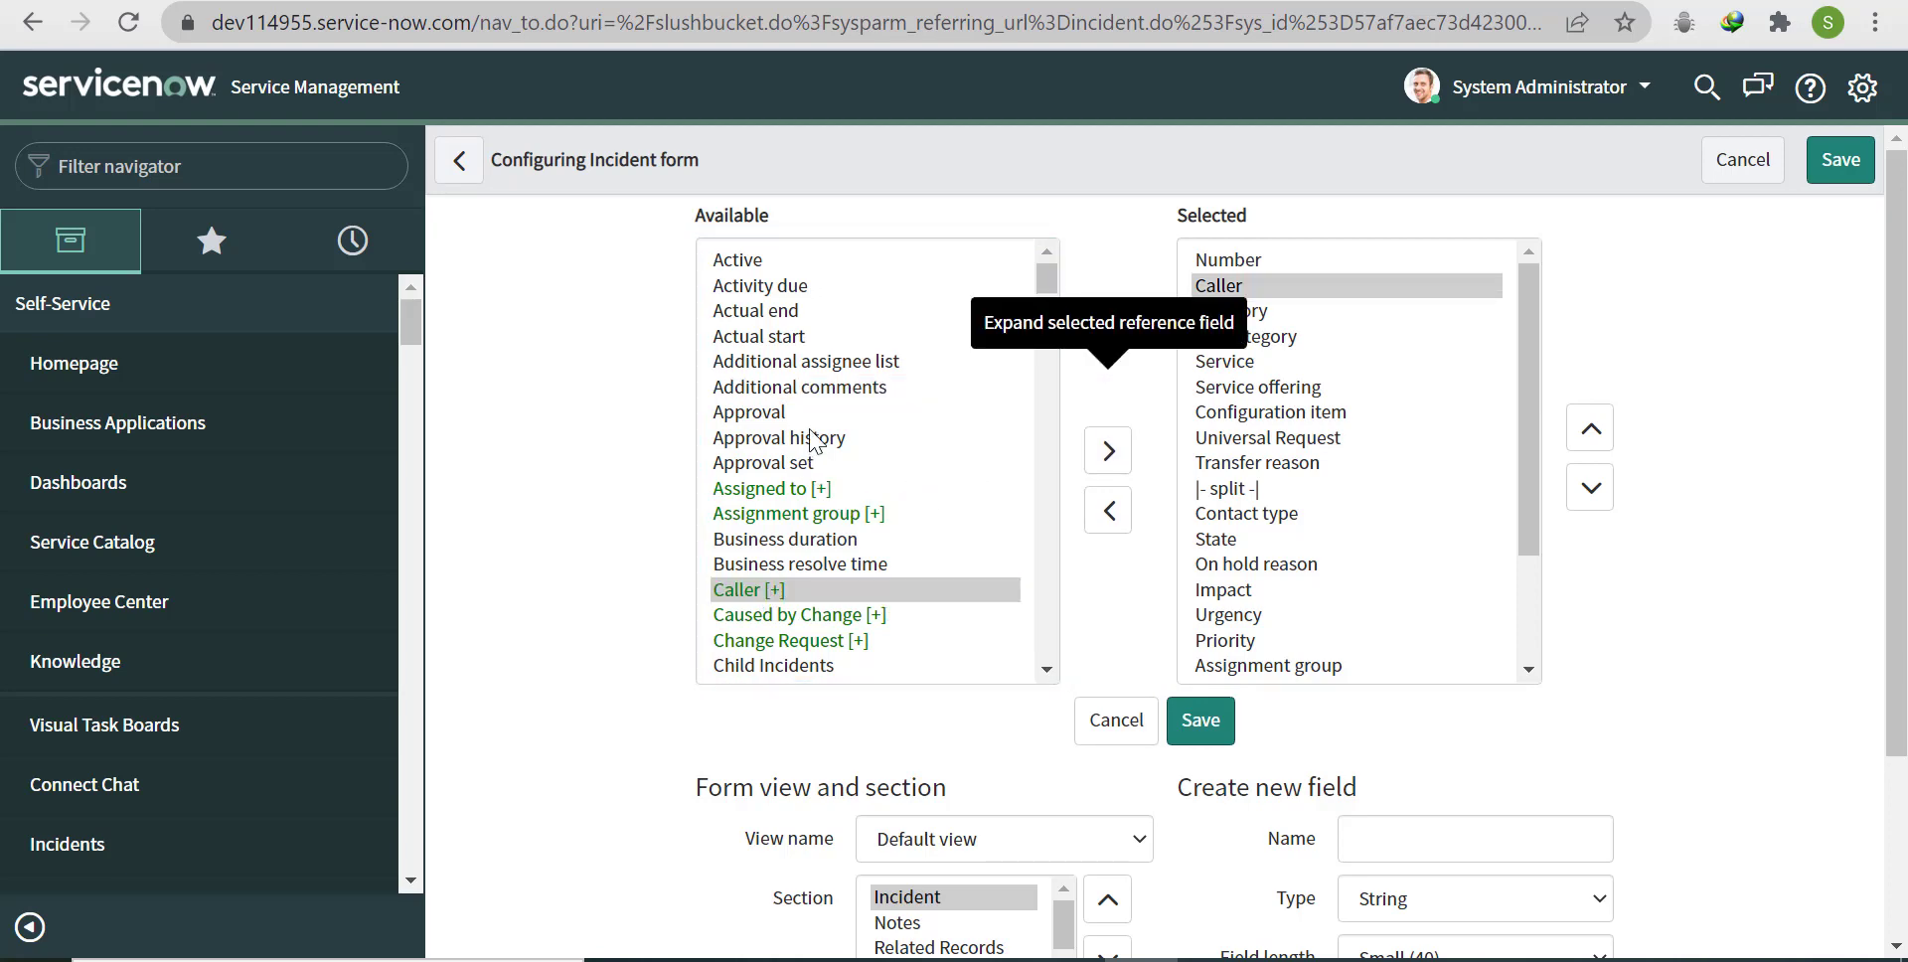
left_click_drag(1526, 457, 1538, 642)
scroll(1893, 437, "down", 2)
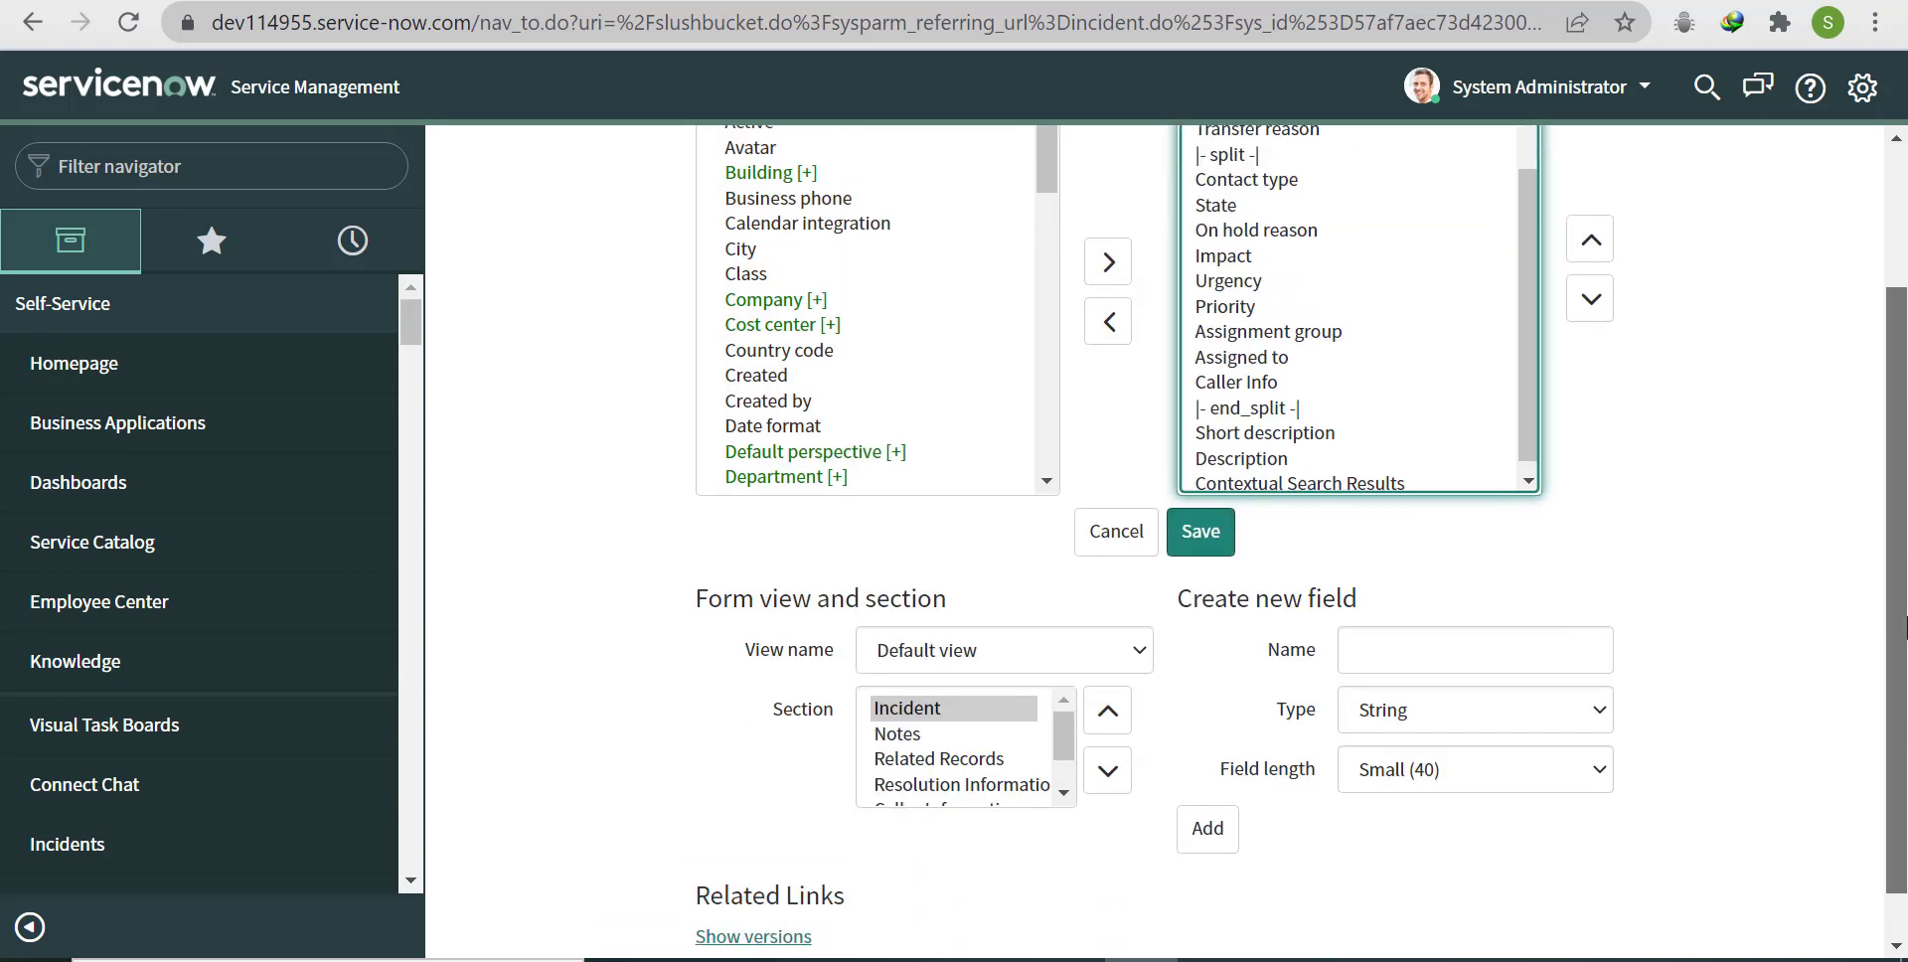
left_click(1064, 736)
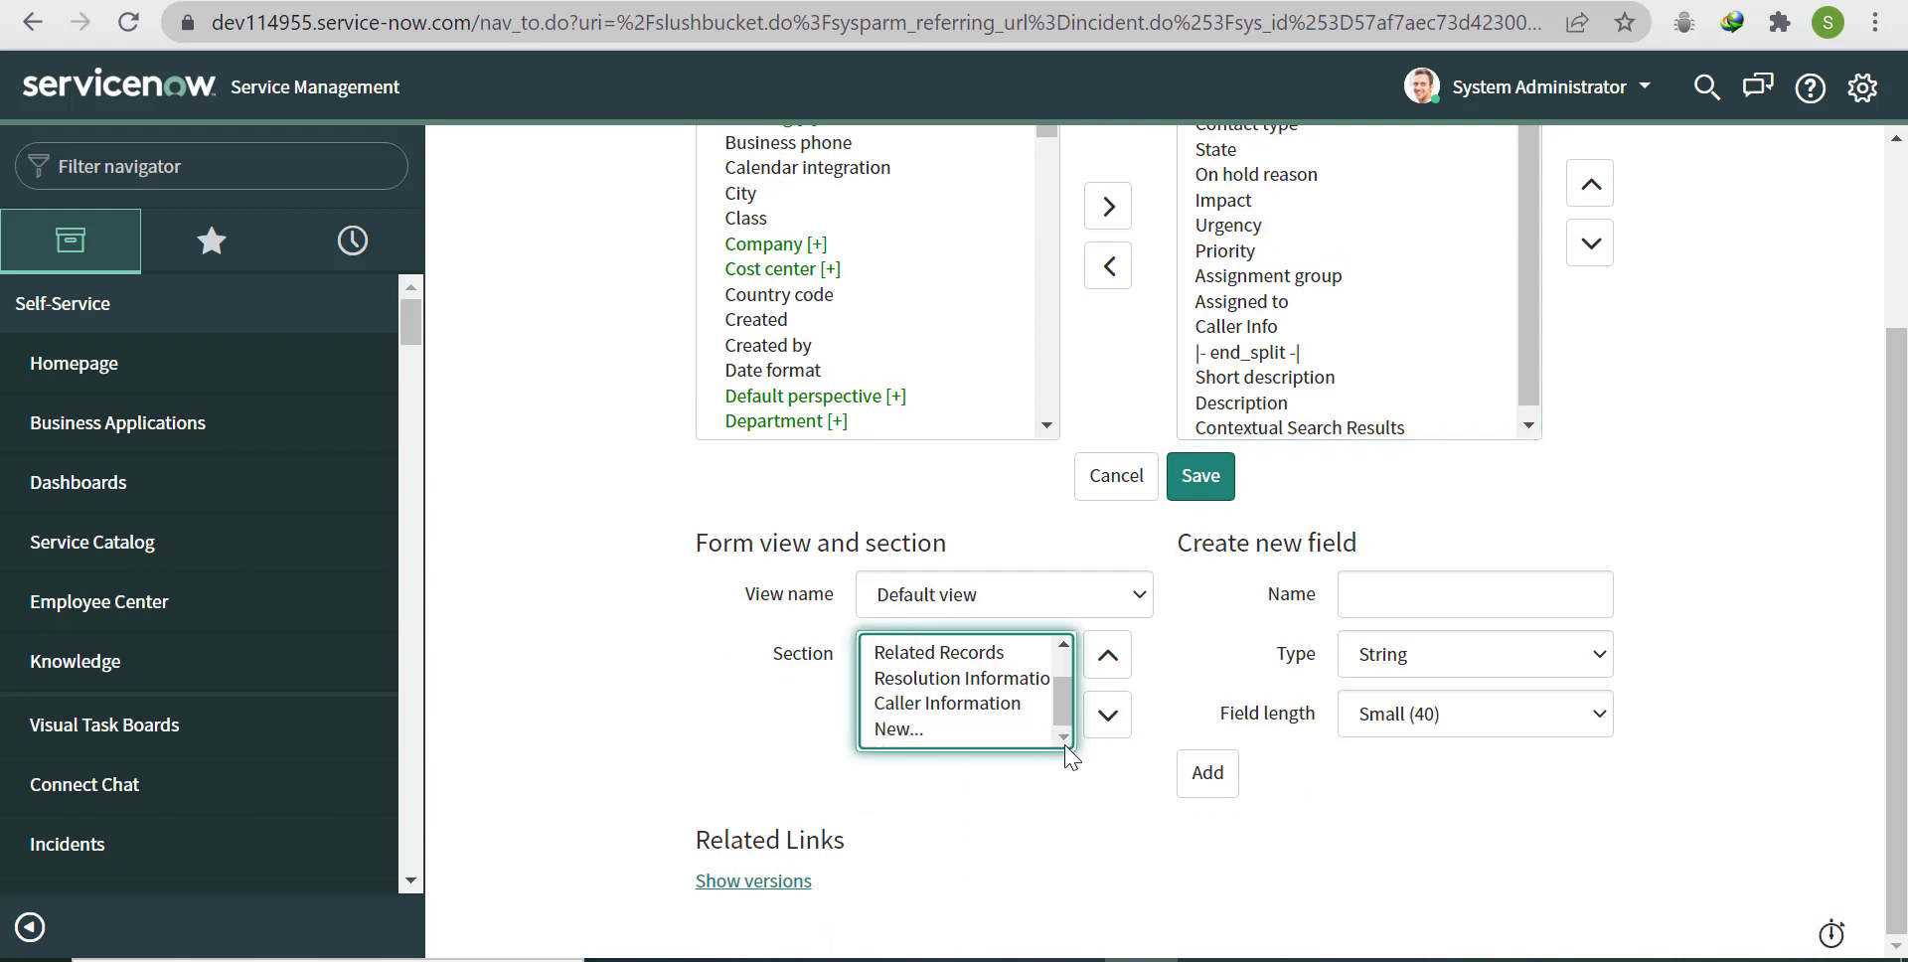
left_click(1000, 708)
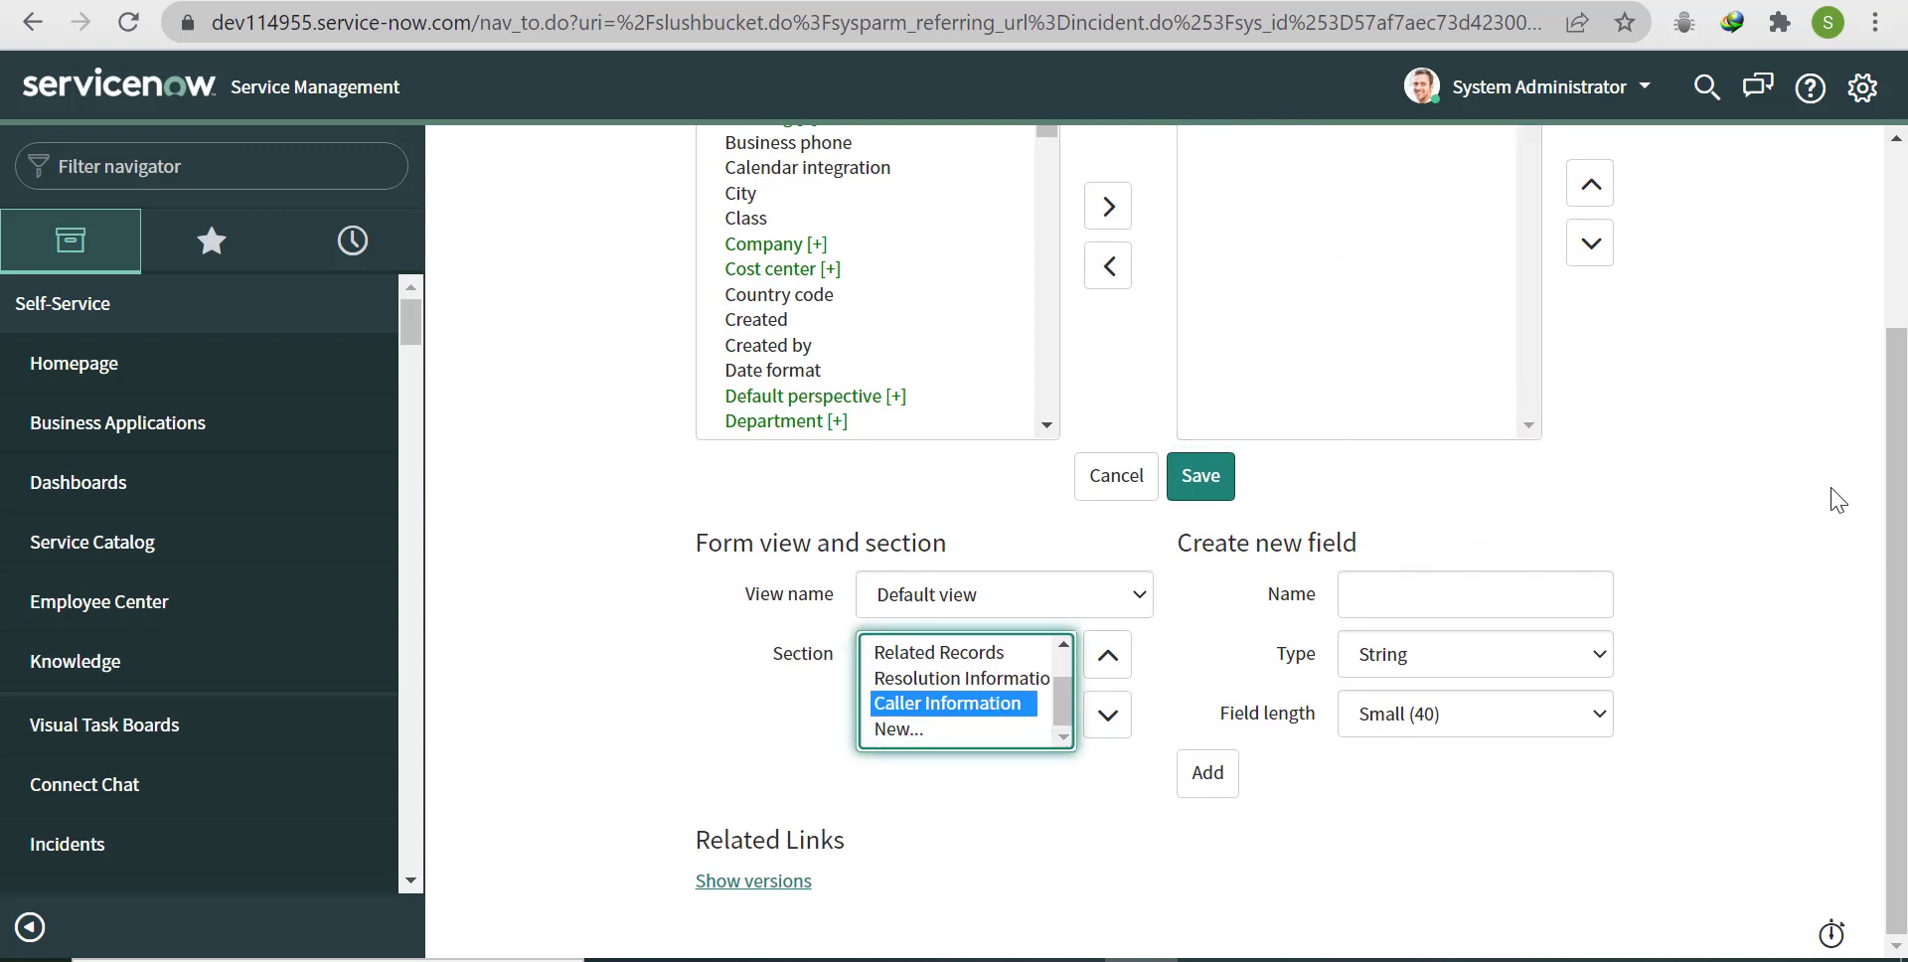
scroll(1898, 523, "up", 2)
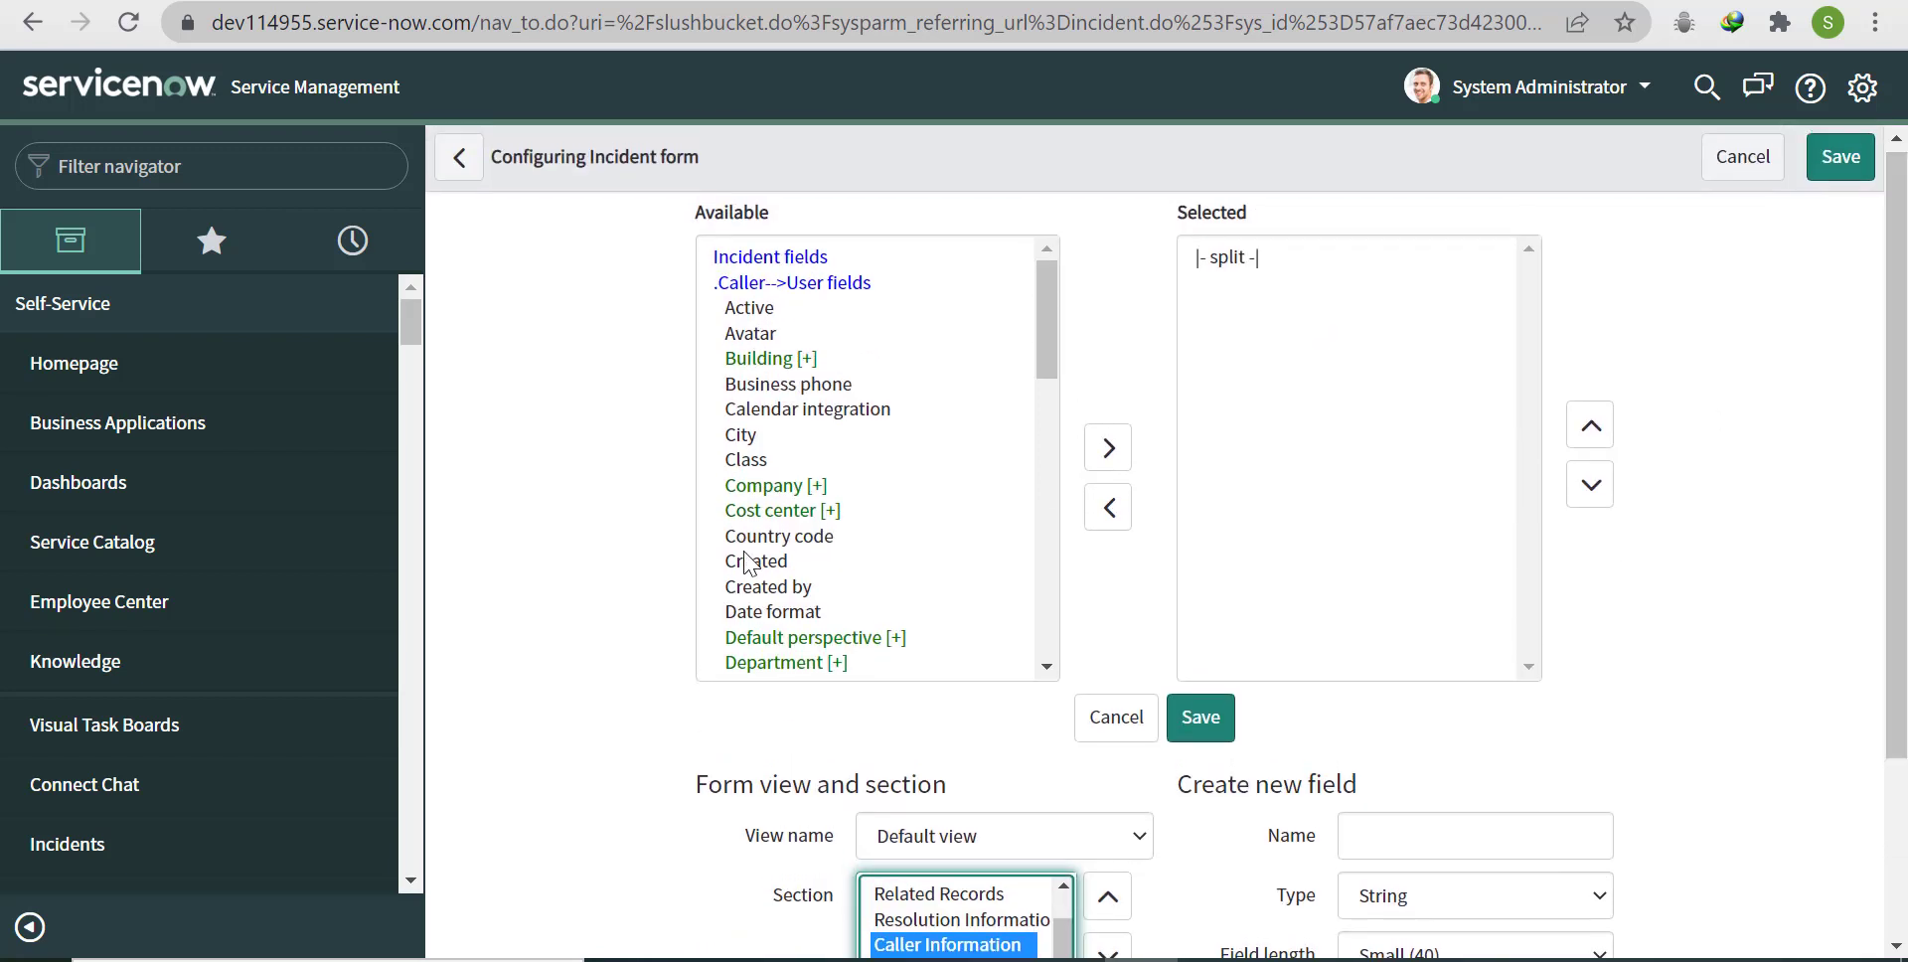
Step: Add Caller.First name and Caller.Last name to the Caller Information section
left_click(746, 438)
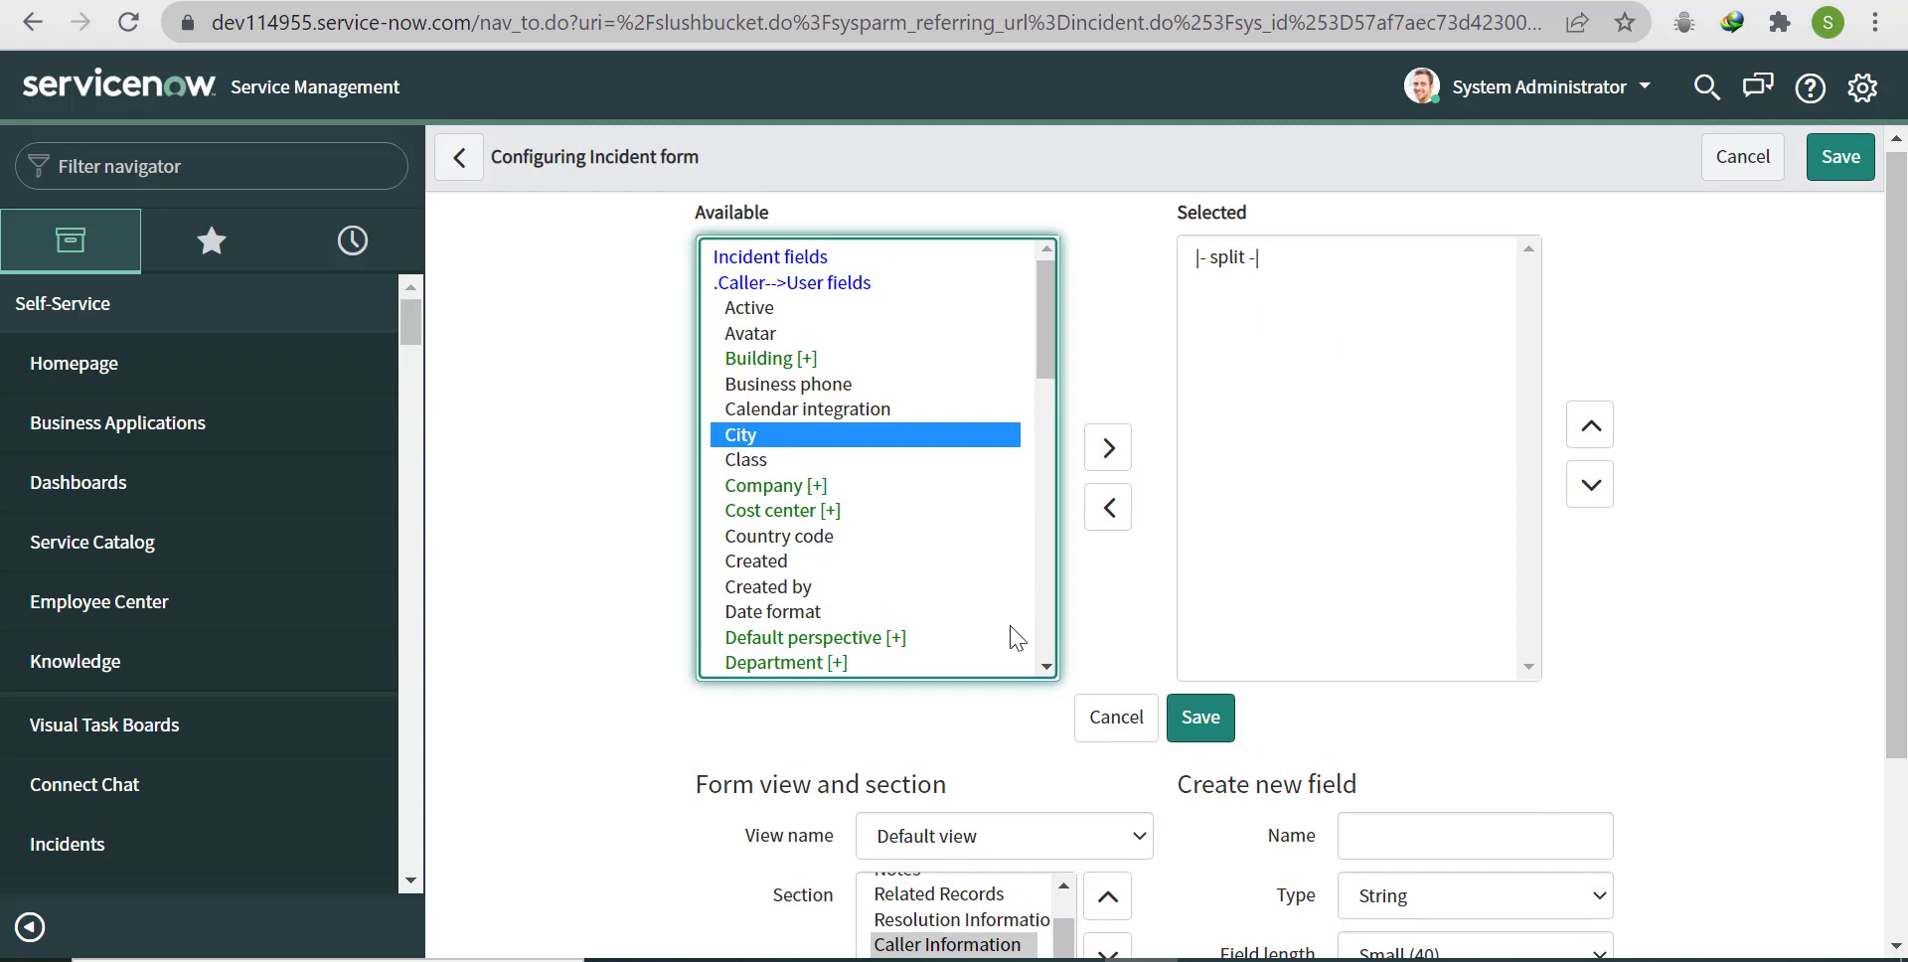
key("Down")
key("Down")
key("Down")
key("Down")
key("Down")
key("Down")
key("Down")
key("Down")
key("Down")
key("Down")
key("Down")
key("Down")
key("Down")
key("Down")
key("Down")
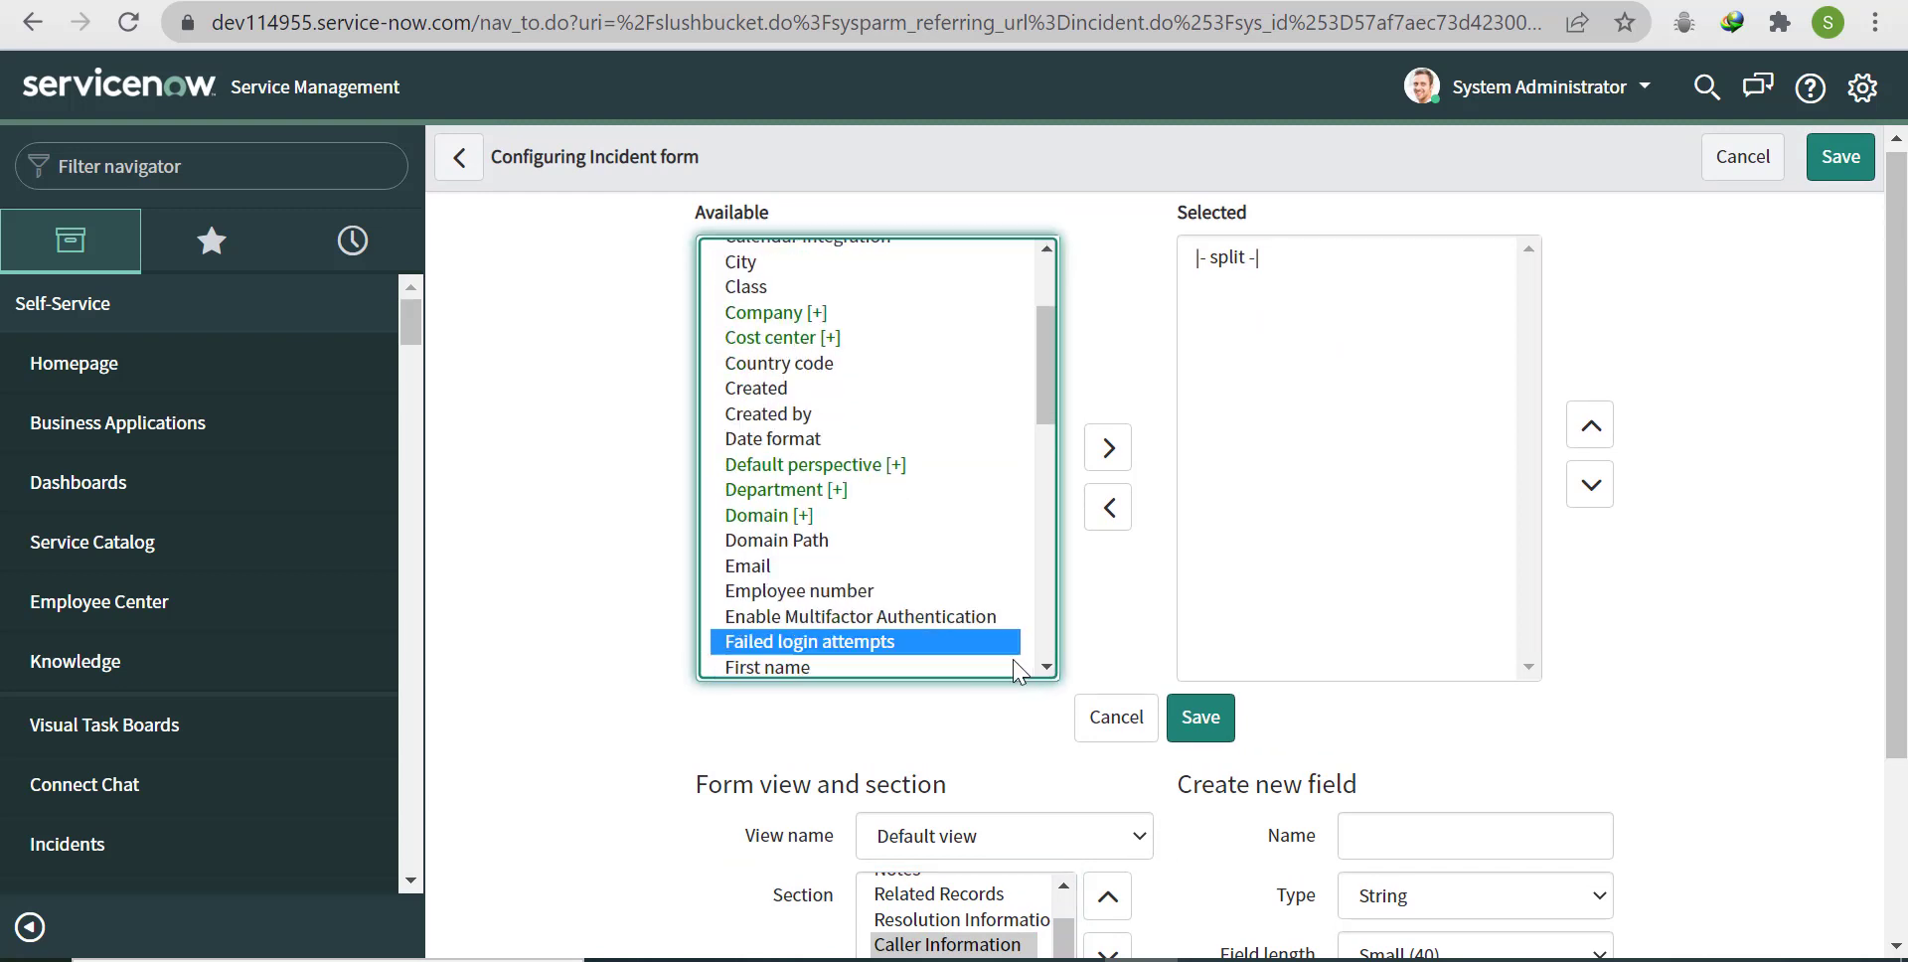
left_click(898, 667)
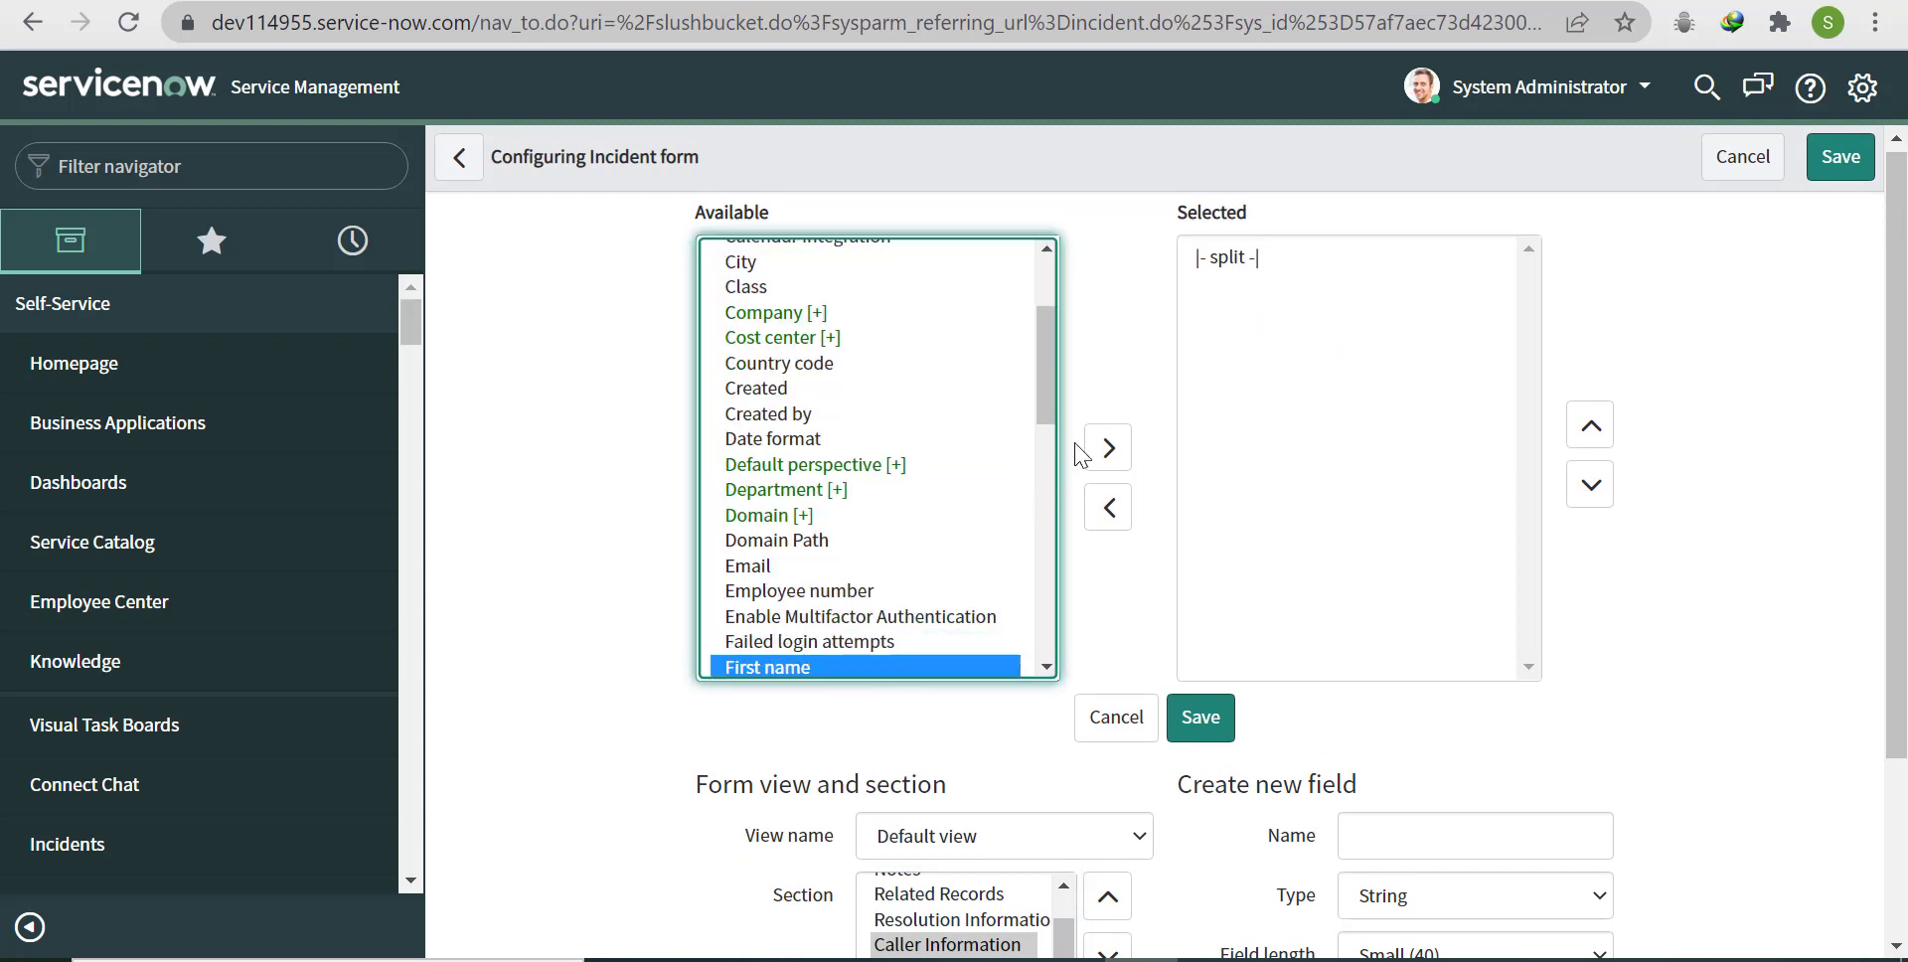
left_click(1105, 452)
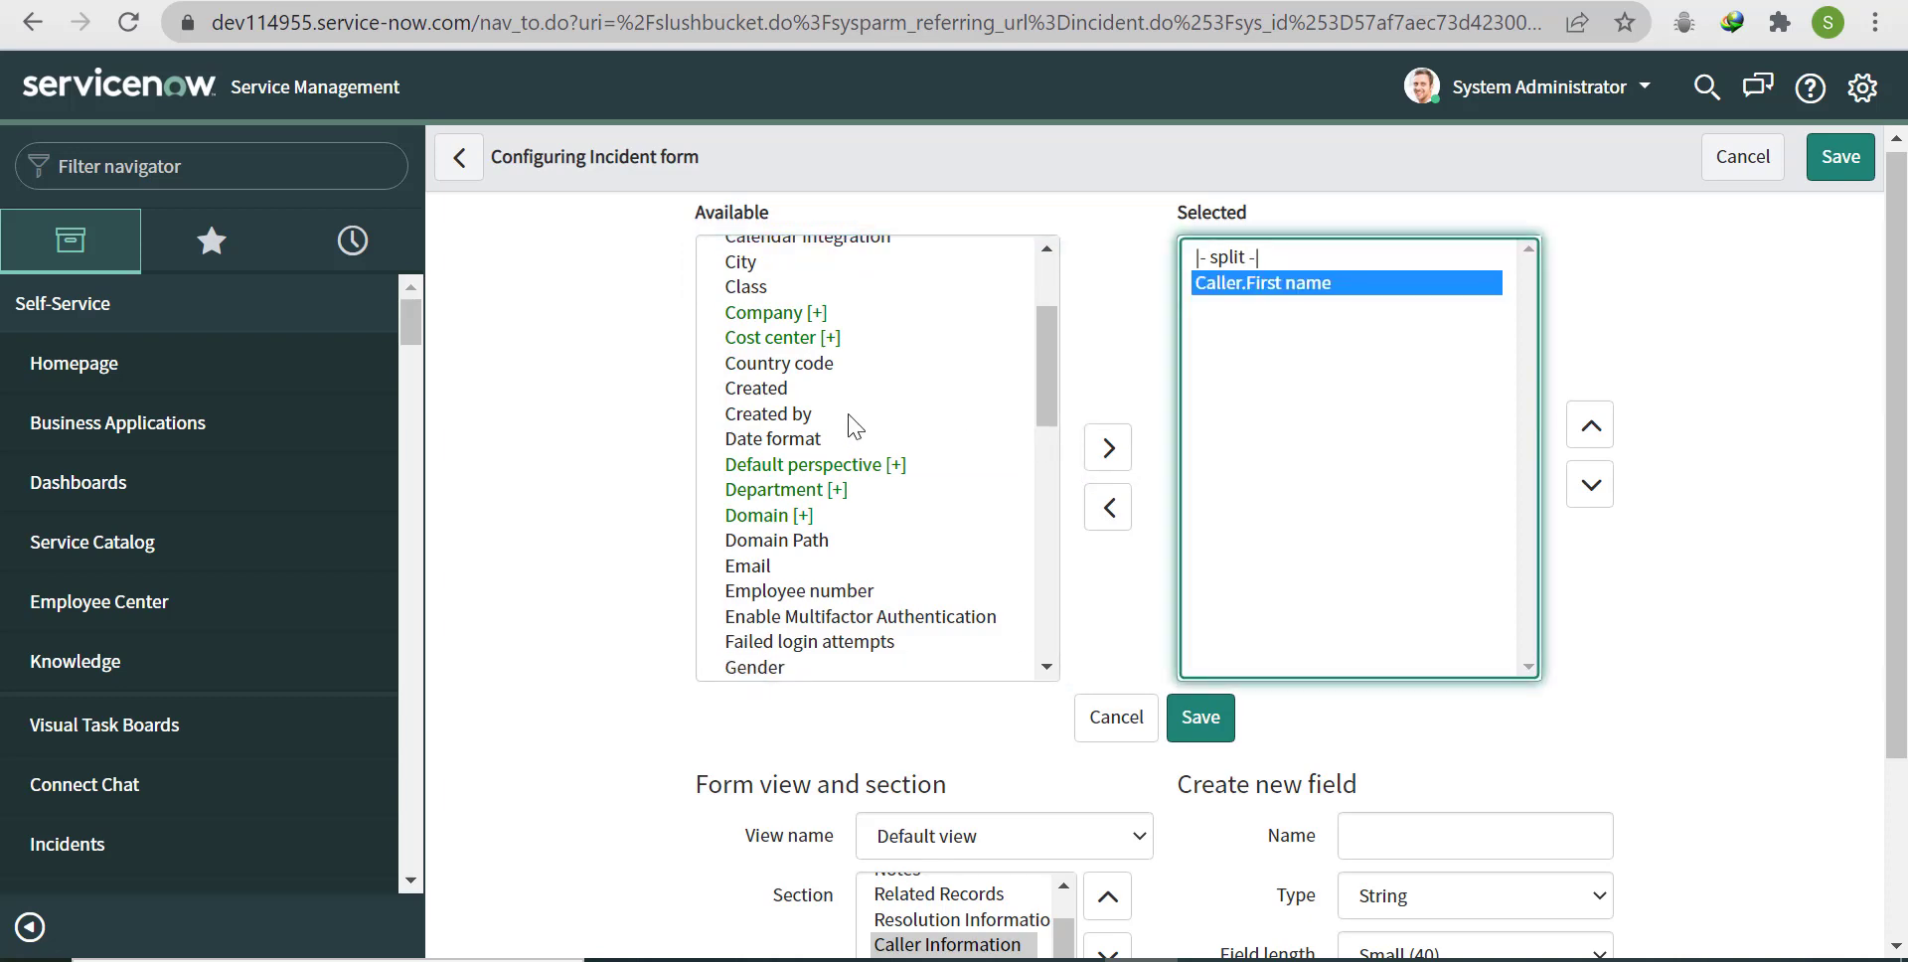
left_click(814, 364)
key("l")
key("Down")
key("Down")
key("Down")
key("Down")
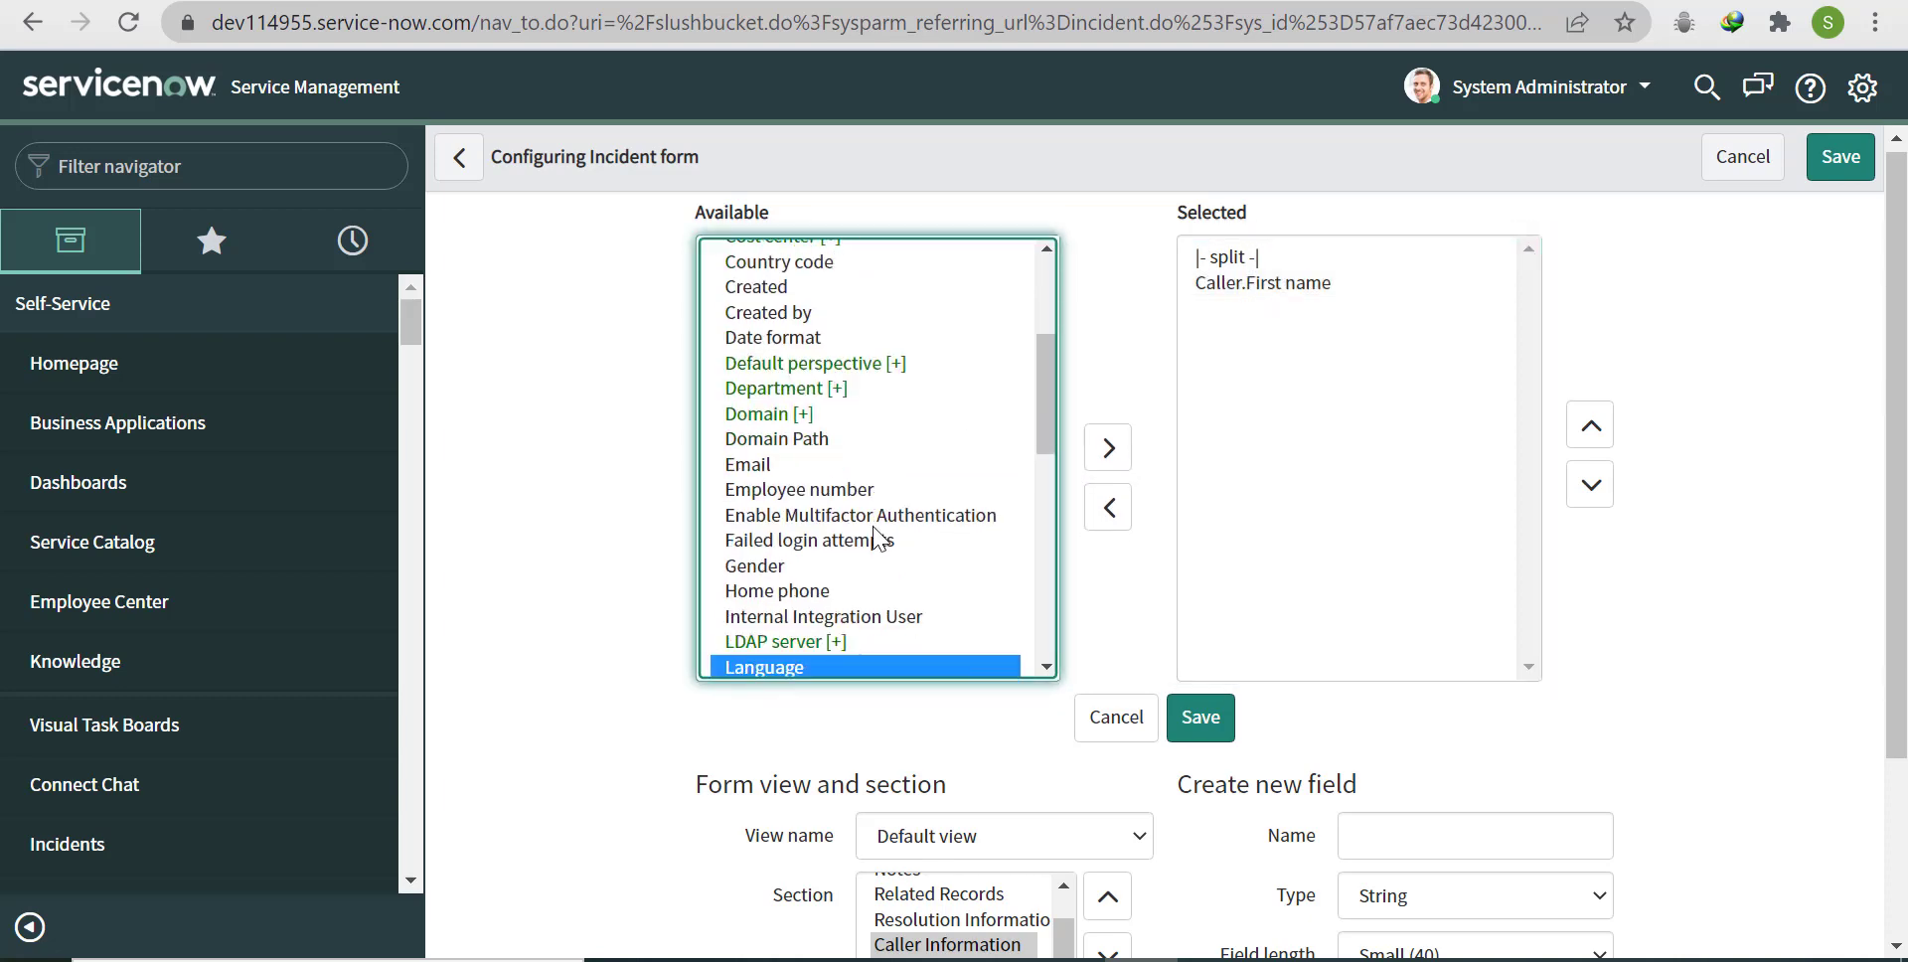
left_click(1101, 442)
Step: Add Caller.Email and Caller.Department, then save the section layout
left_click(823, 596)
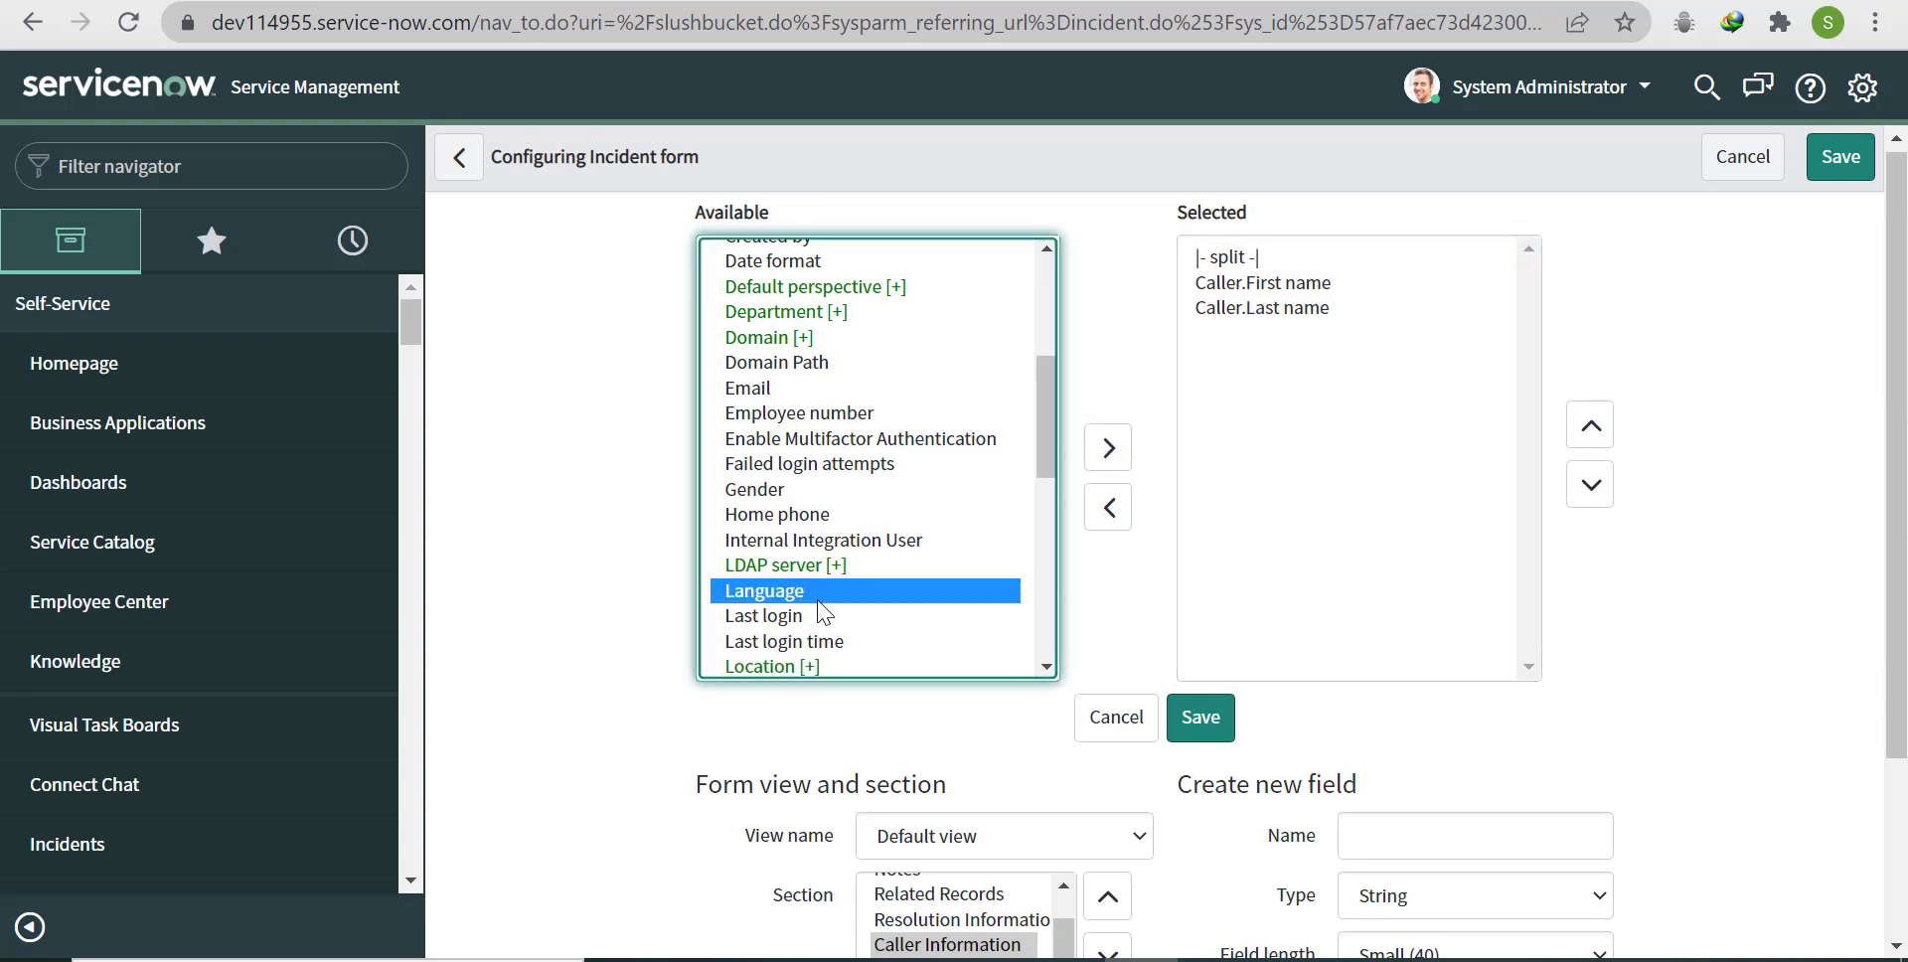
key("e")
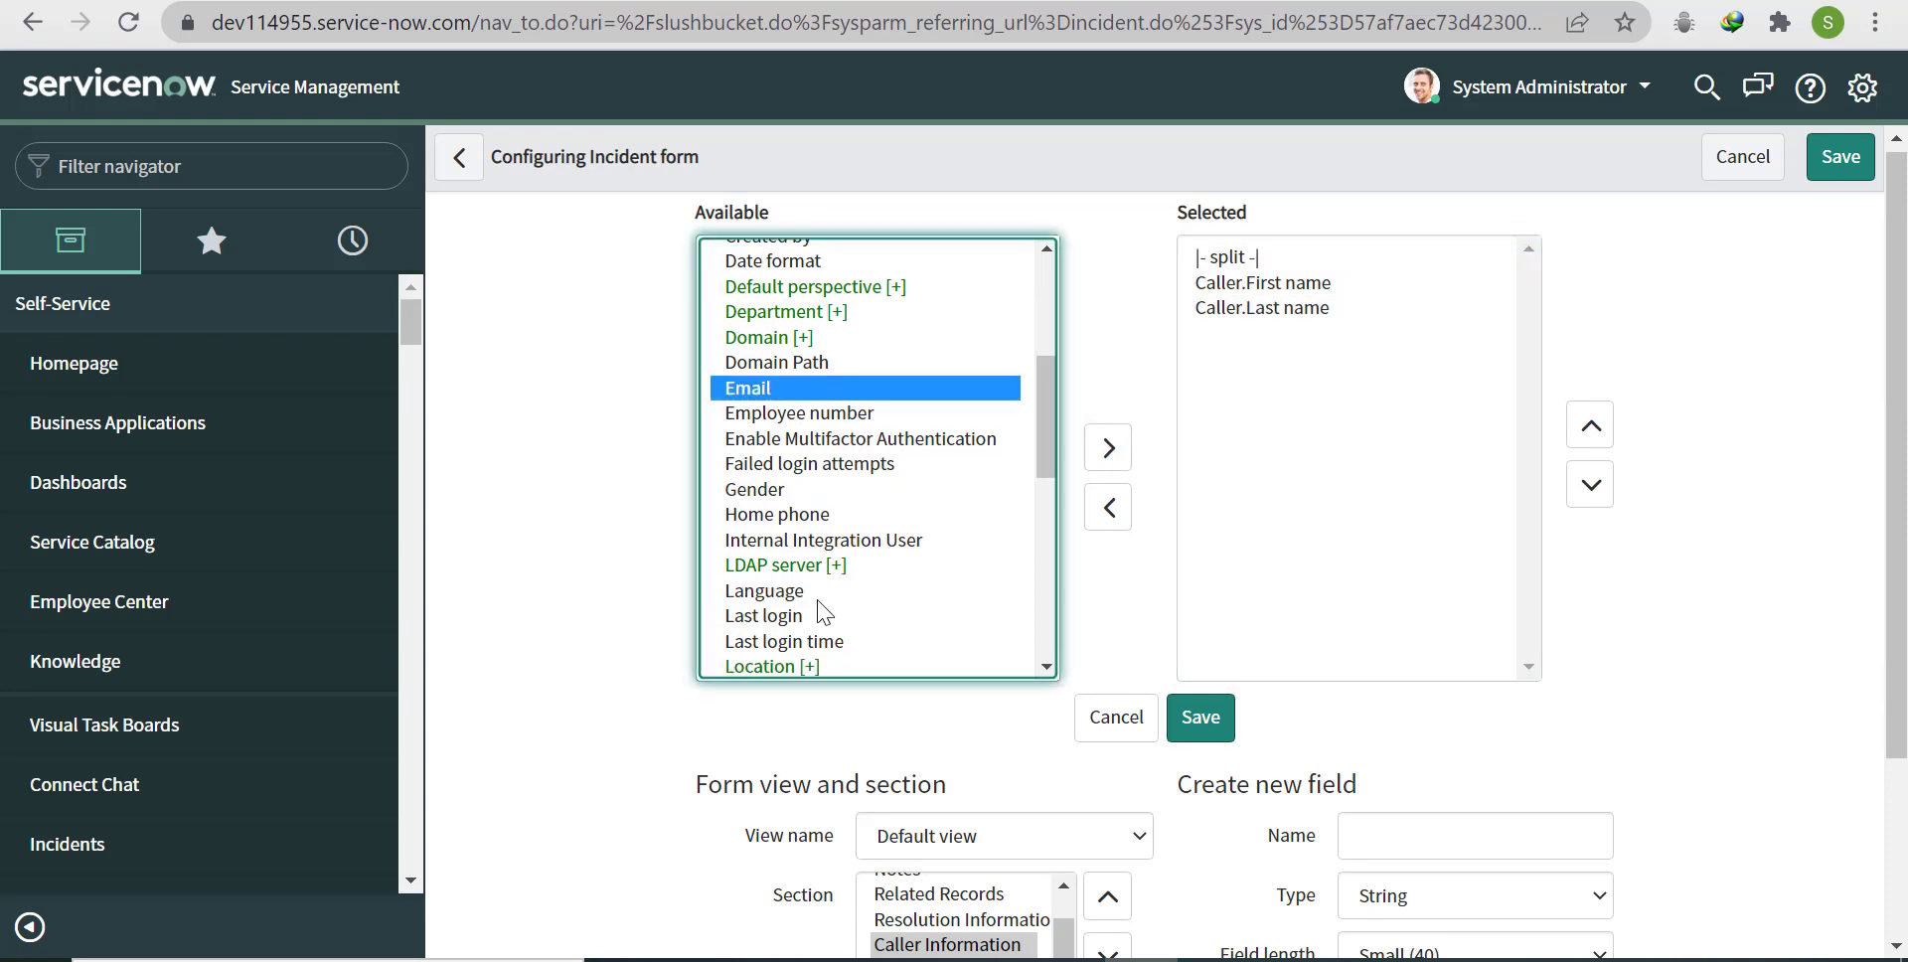
left_click(1111, 452)
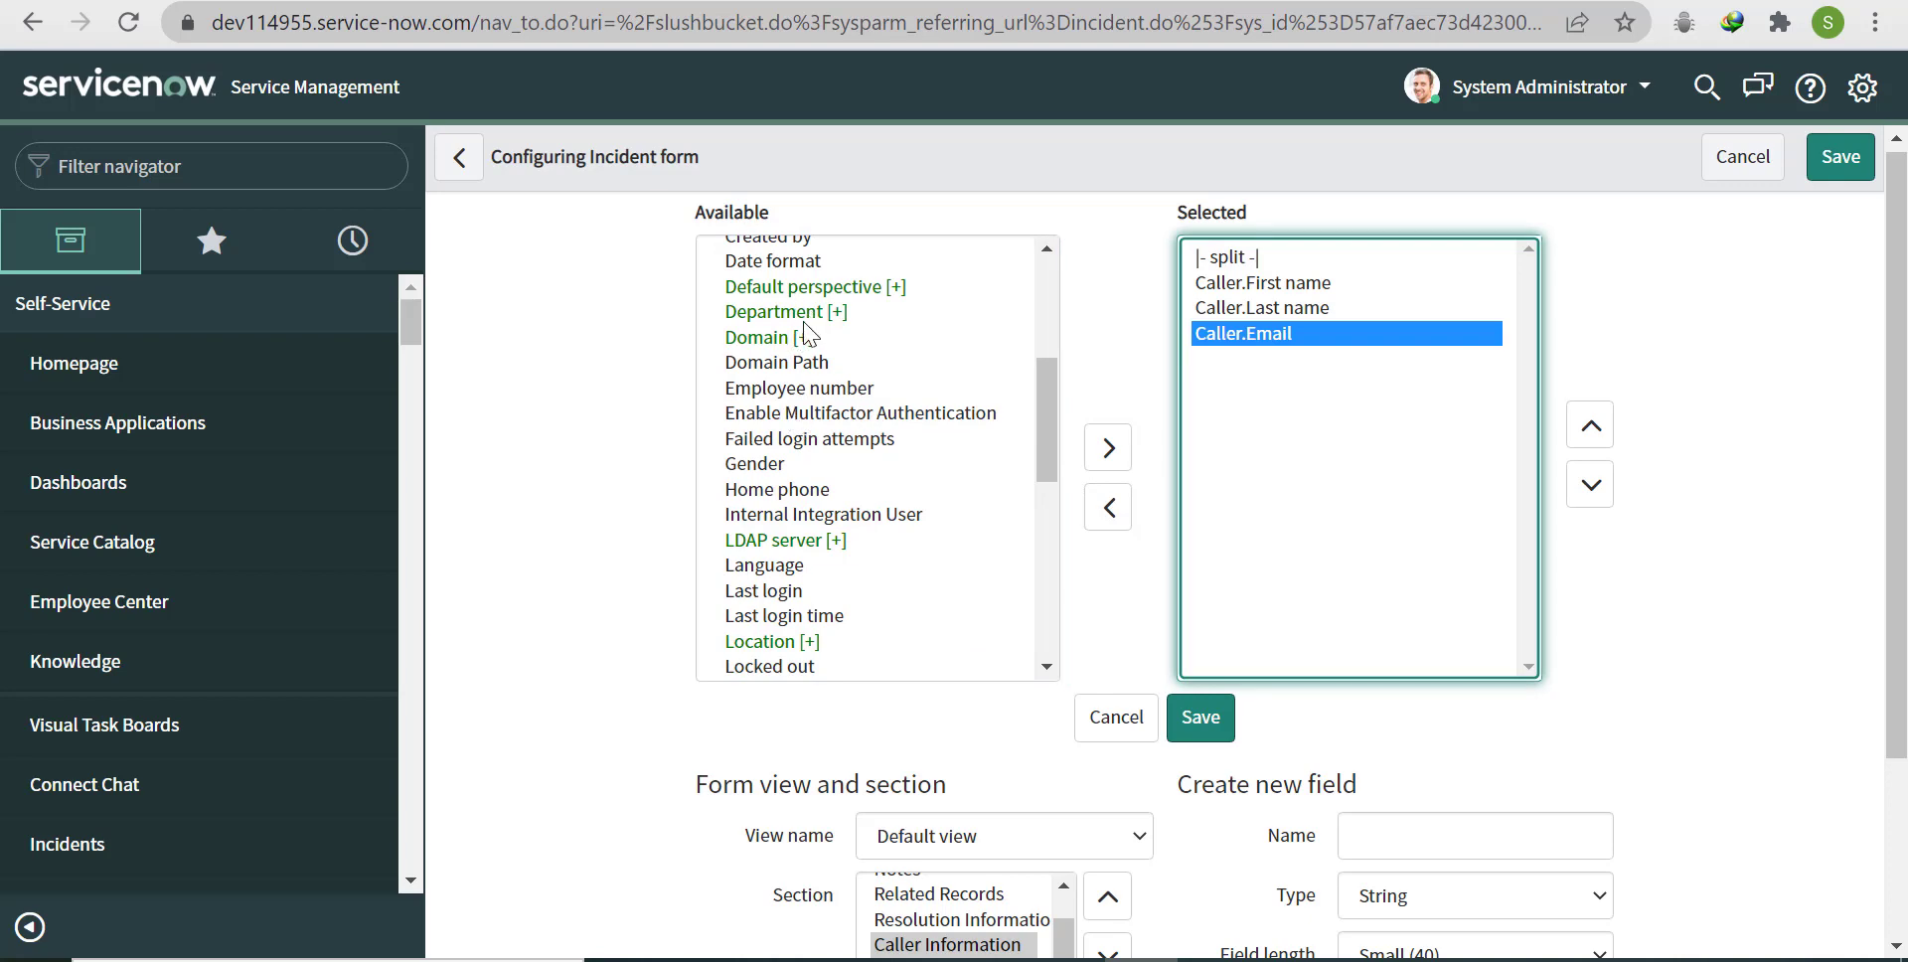
left_click(804, 313)
left_click(1110, 452)
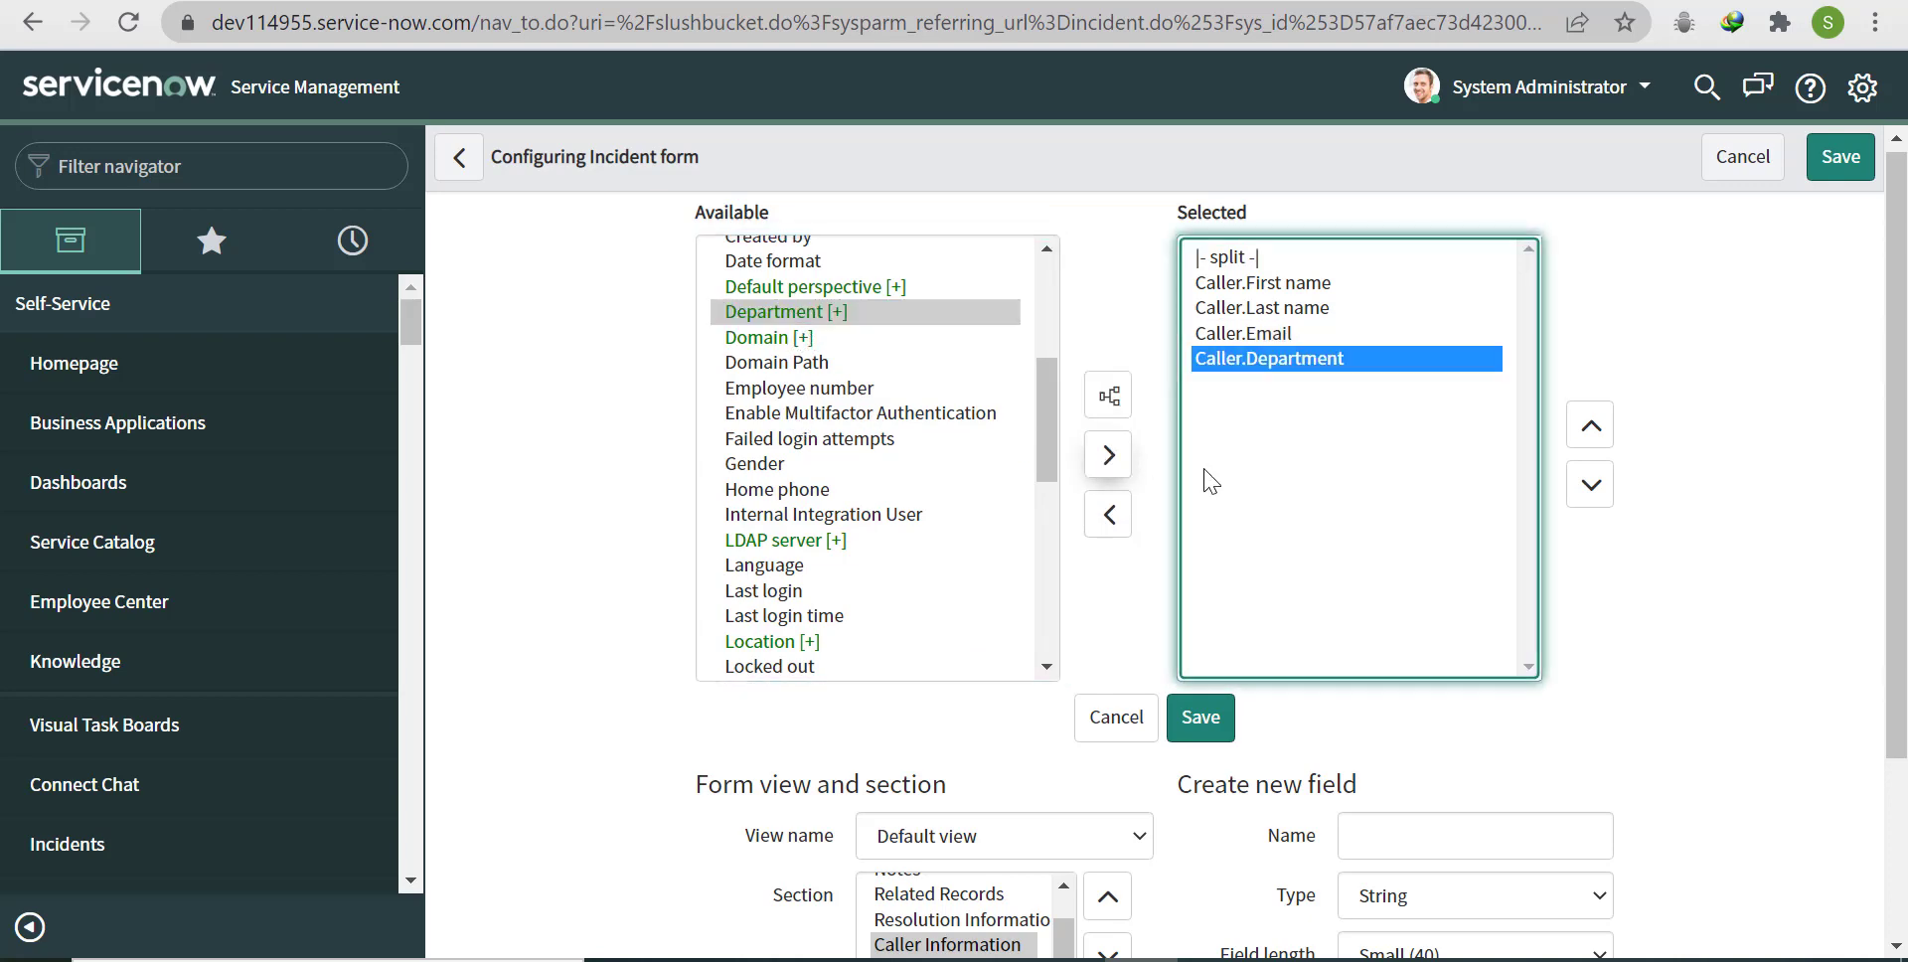
left_click(1203, 719)
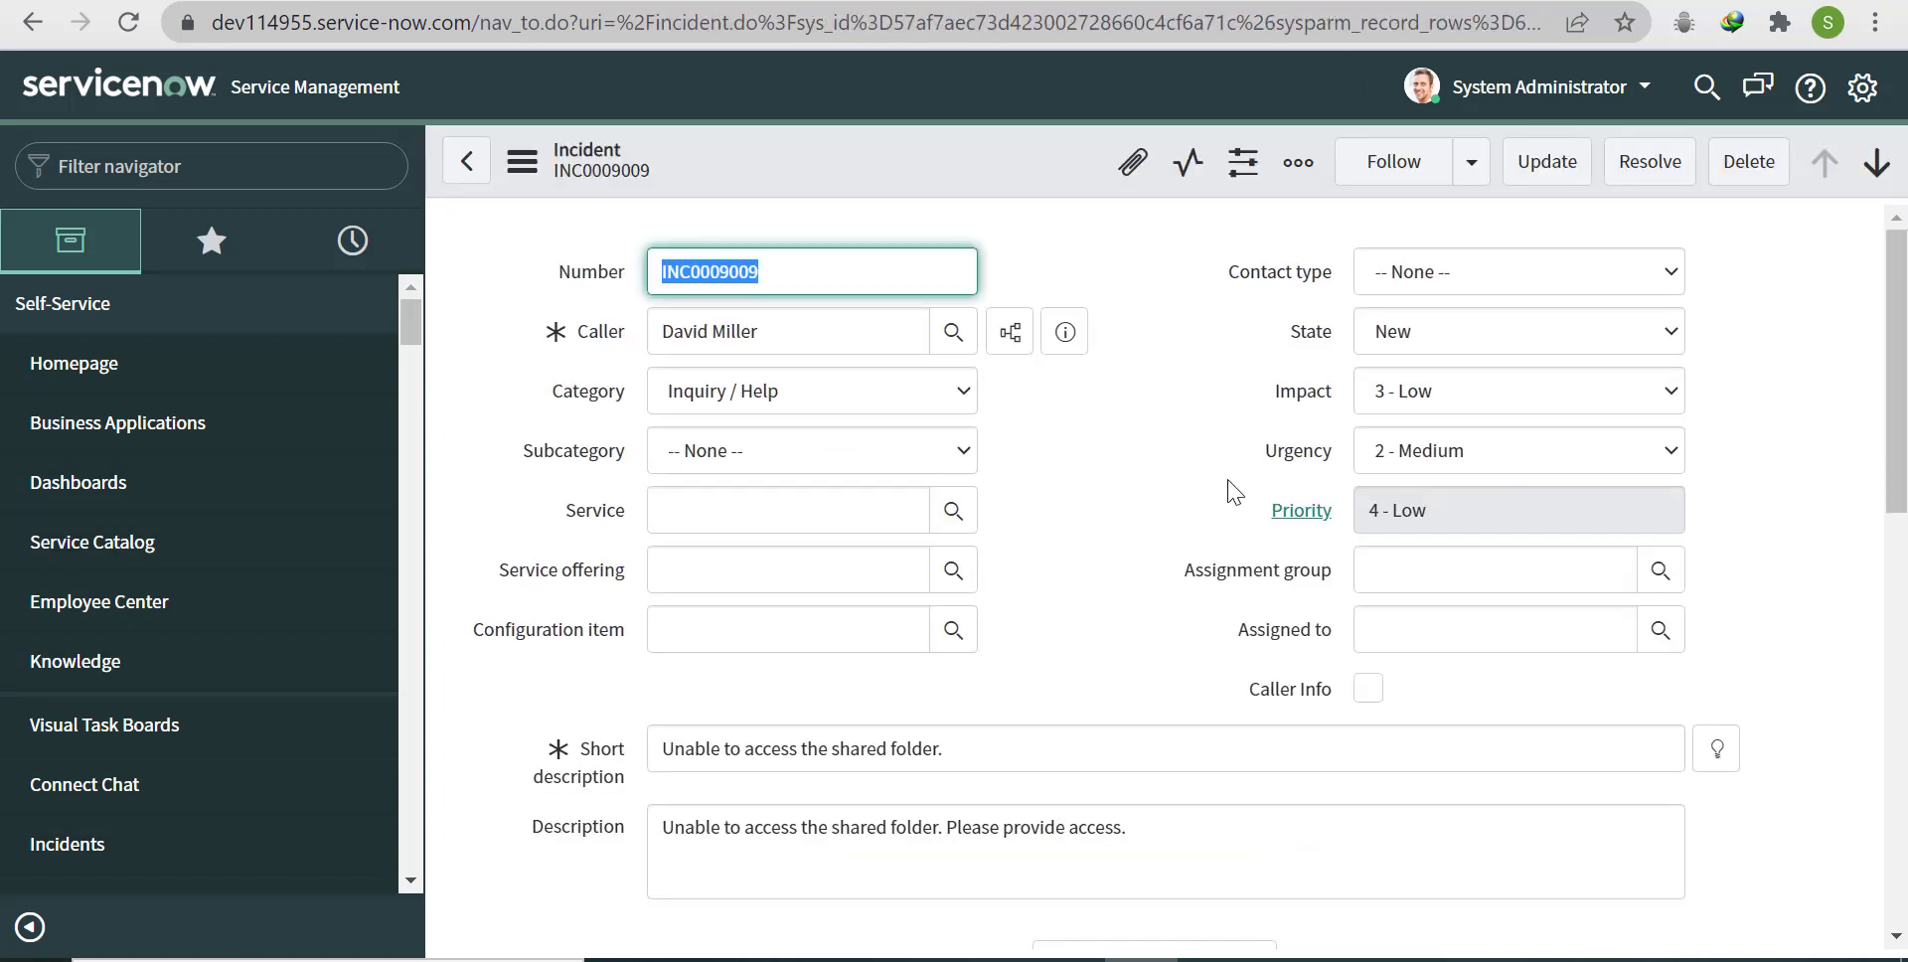
Step: Check the caller's details in the Caller Information tab, then bring up the Configure menu
left_click_drag(1896, 470, 1904, 698)
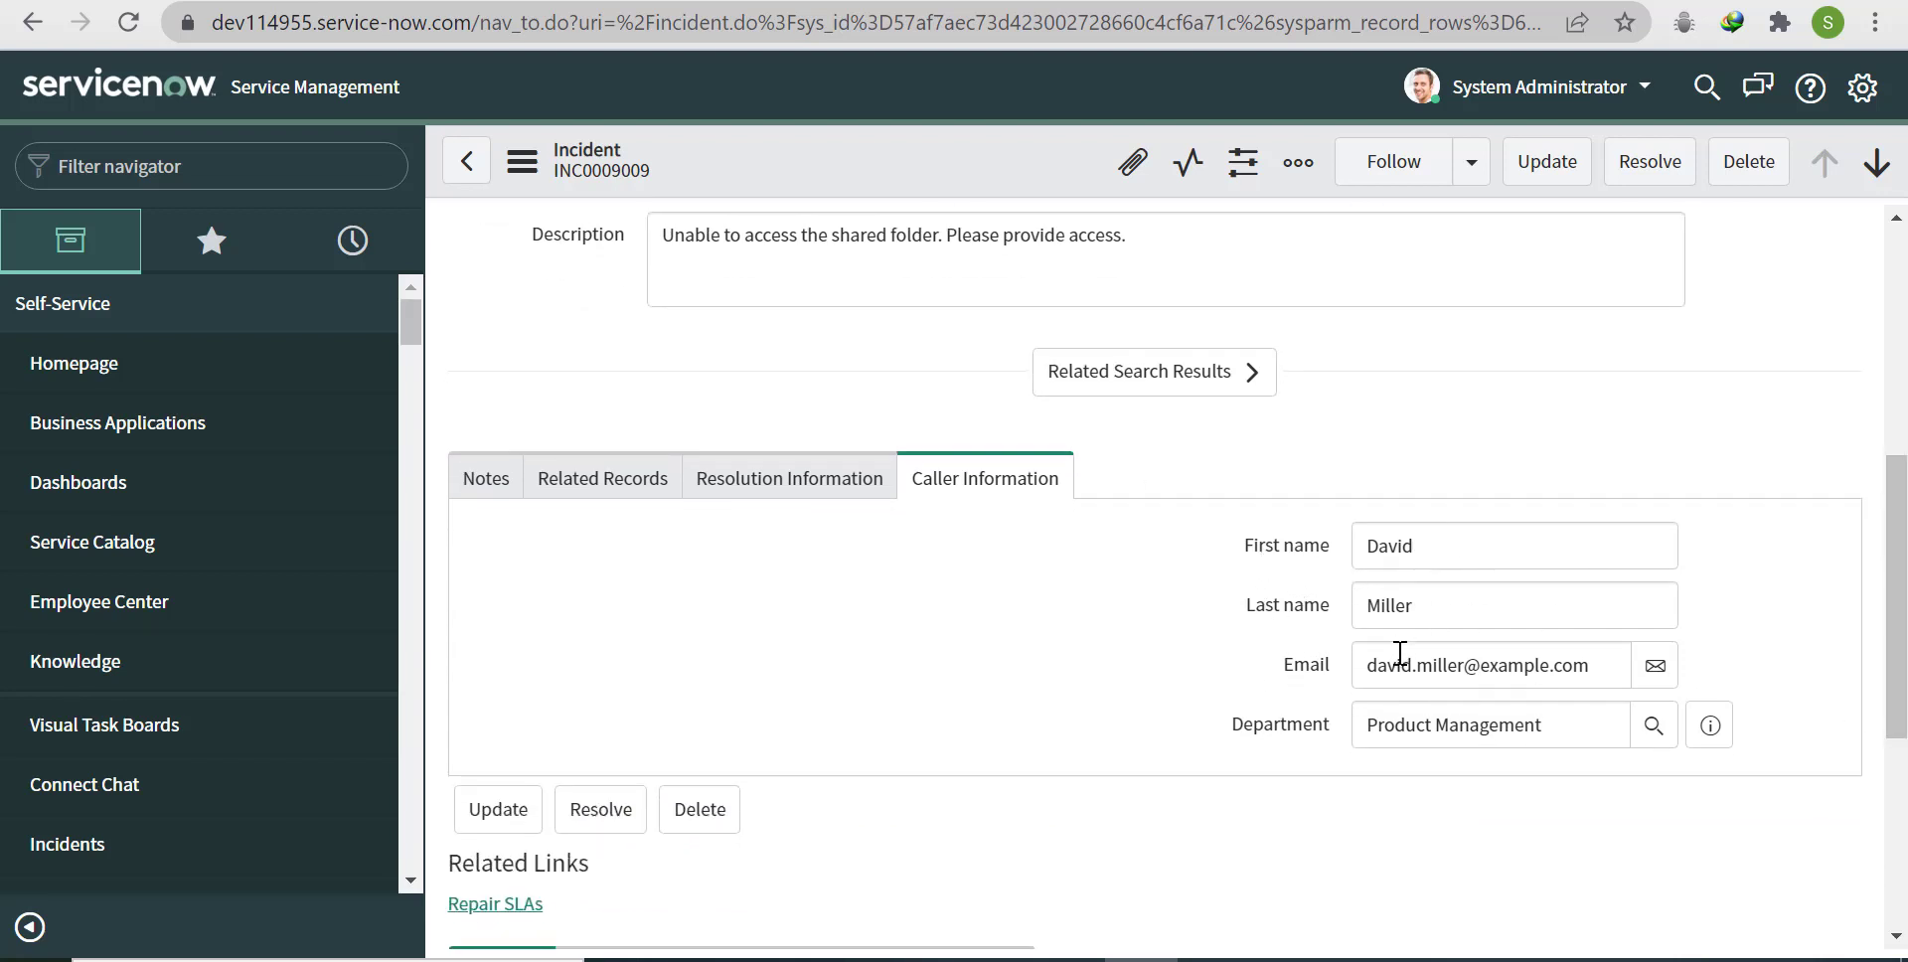
left_click_drag(1896, 596, 1896, 767)
scroll(1236, 807, "up", 7)
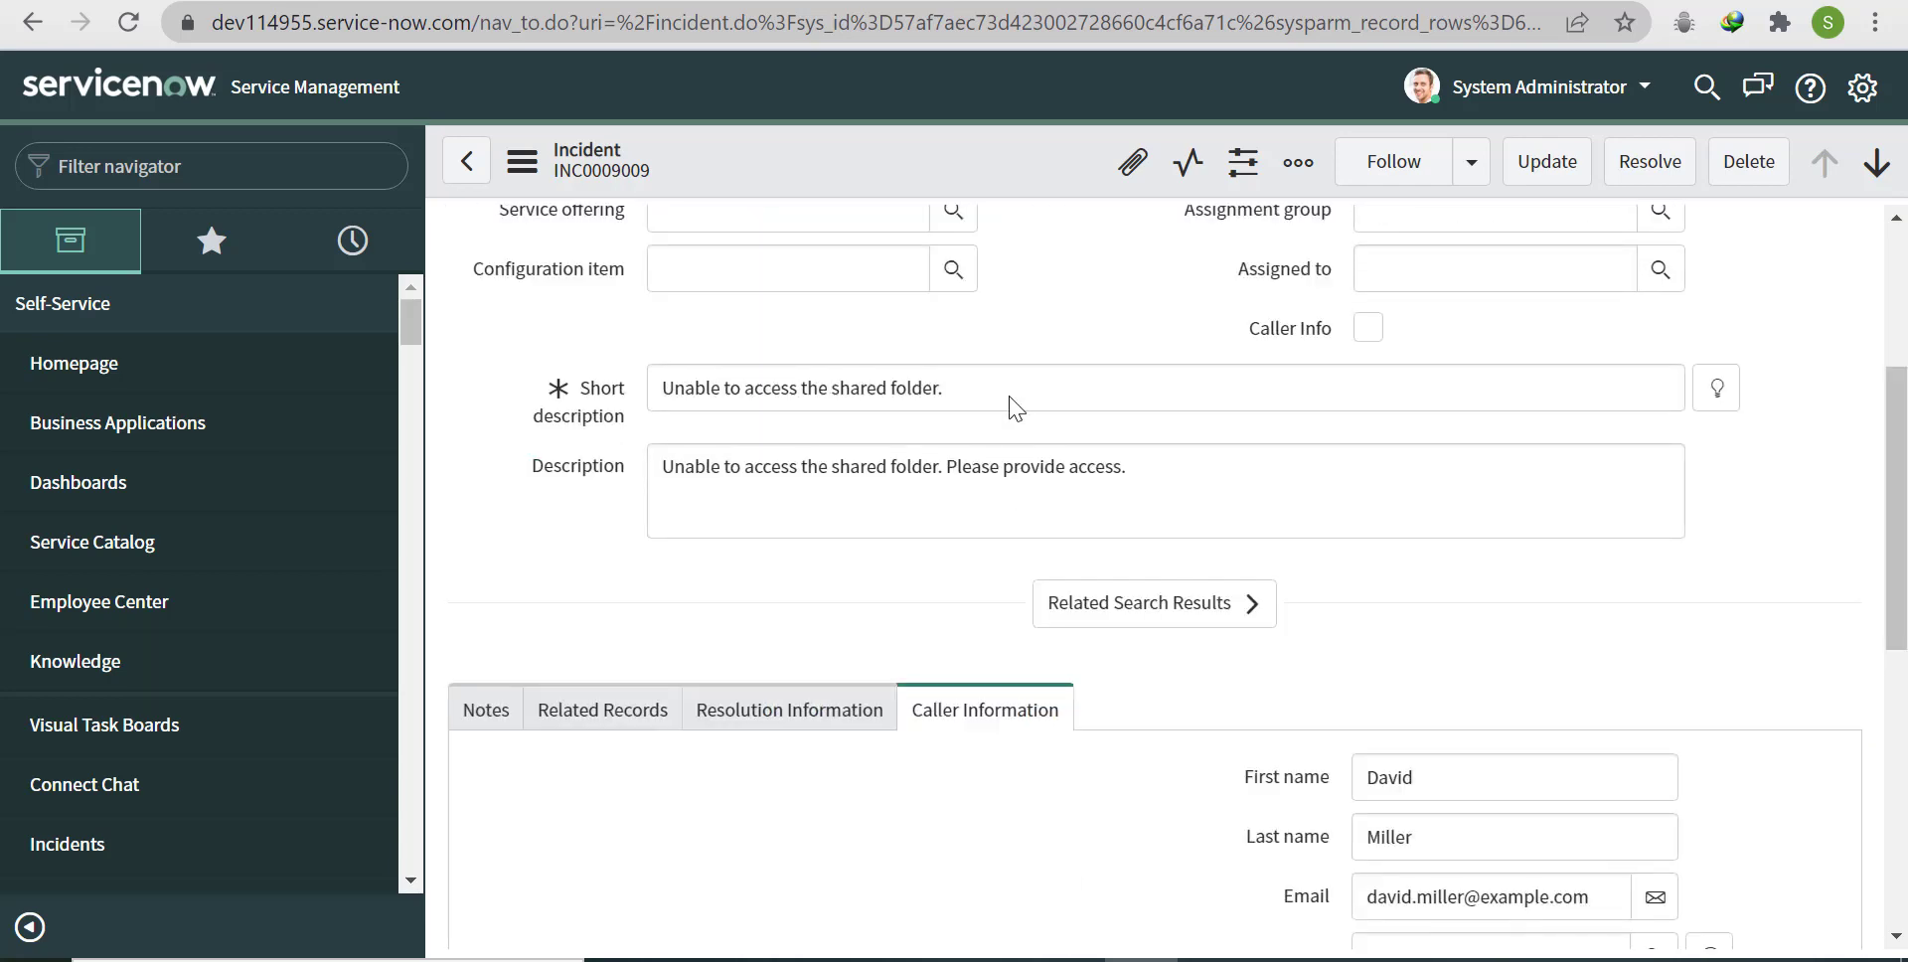
right_click(881, 144)
mouse_move(1029, 684)
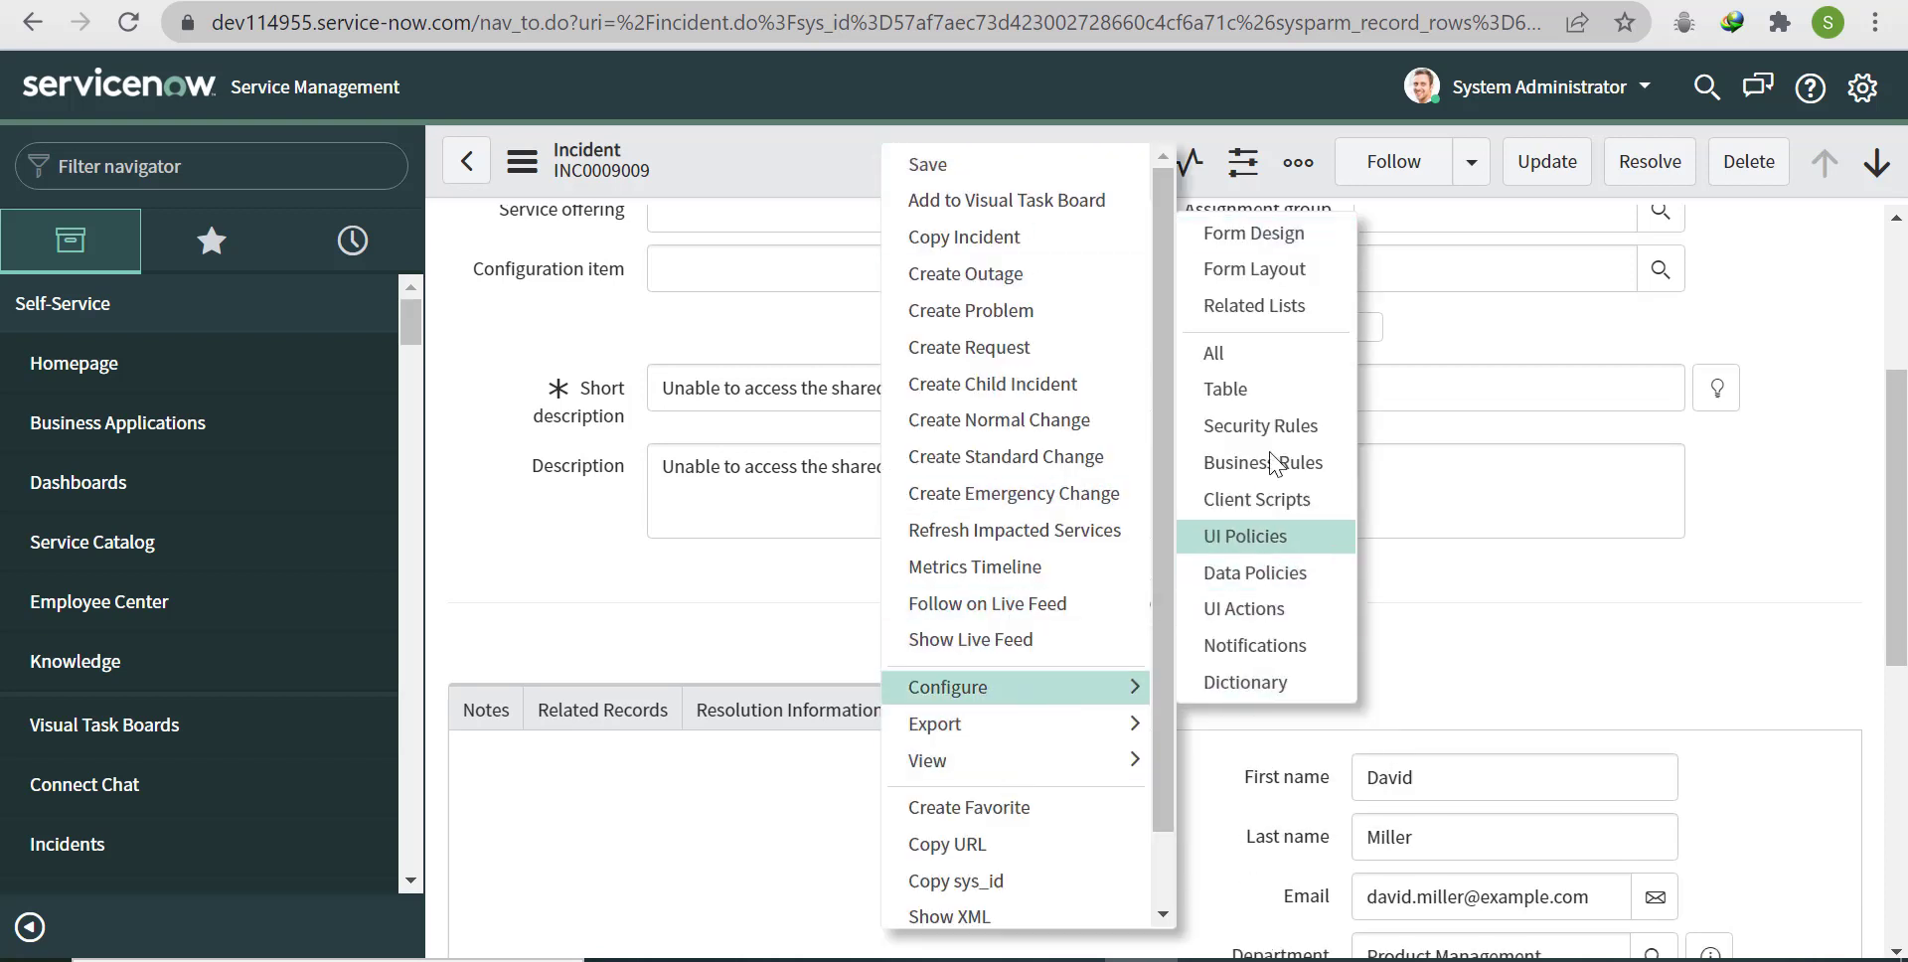
Step: In Form Design, move Caller First name and Last name to the left column, save, and reload
left_click(1268, 238)
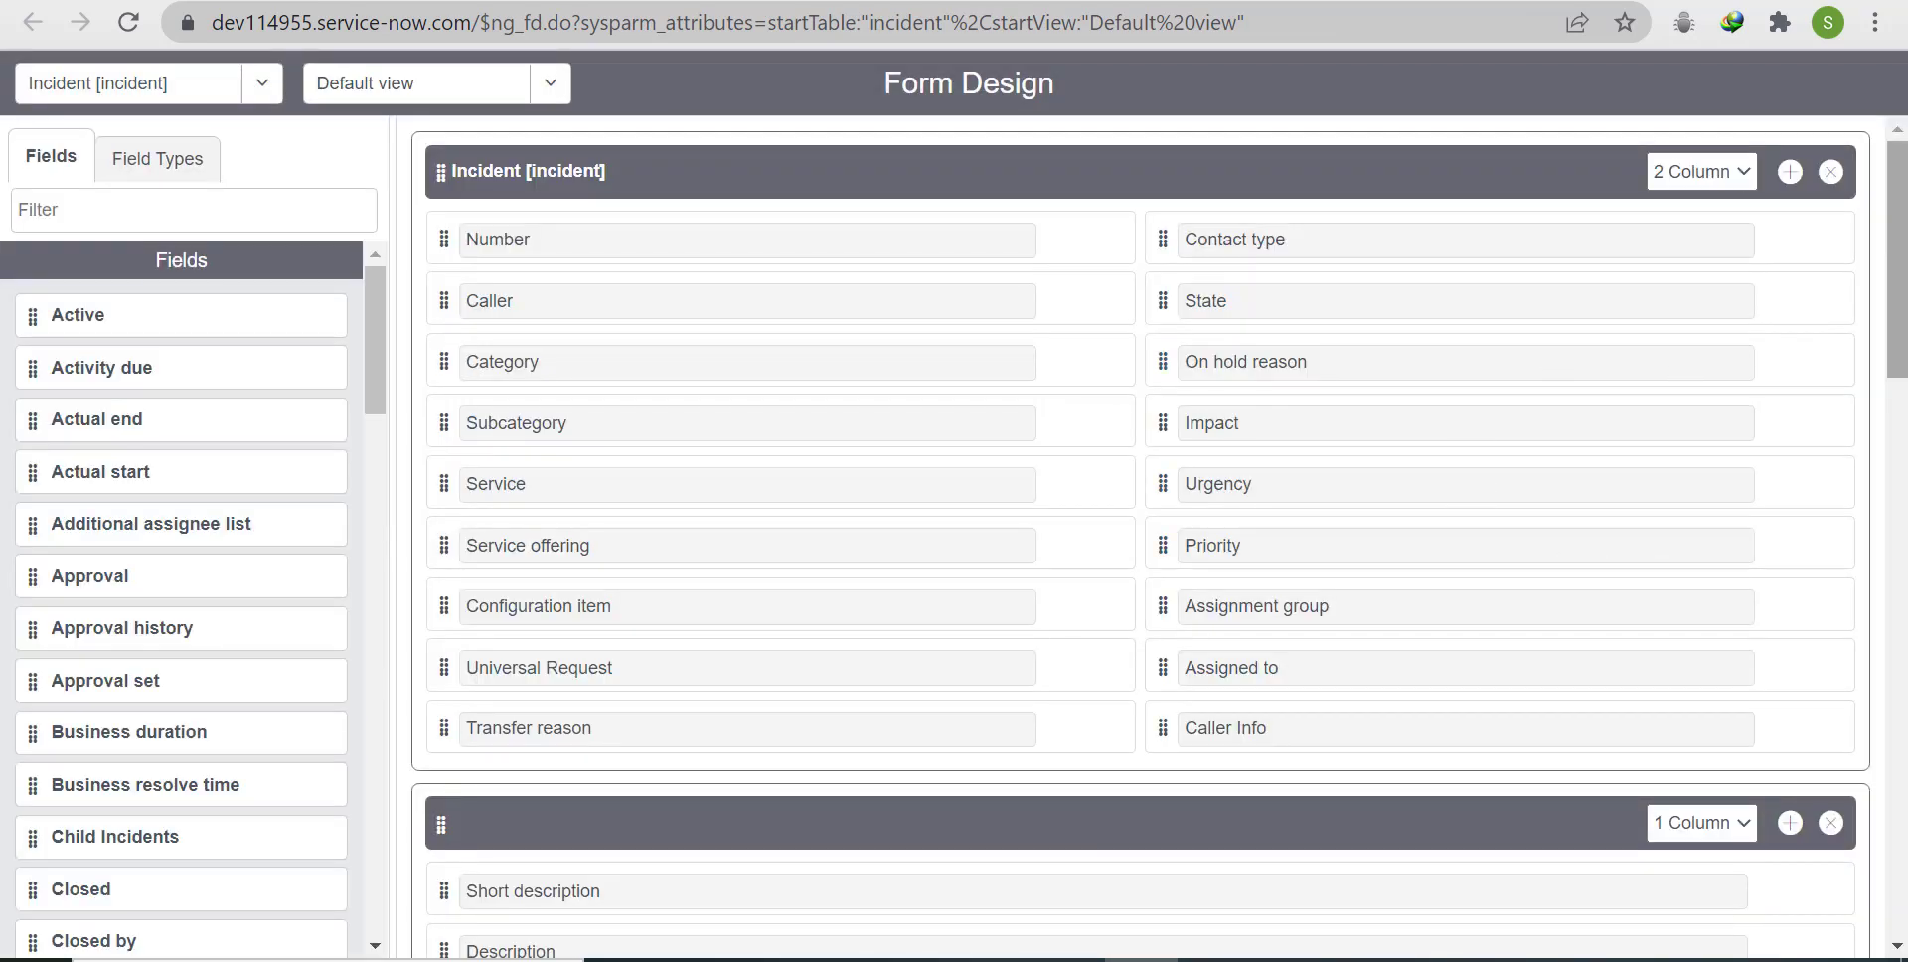
scroll(1727, 831, "down", 20)
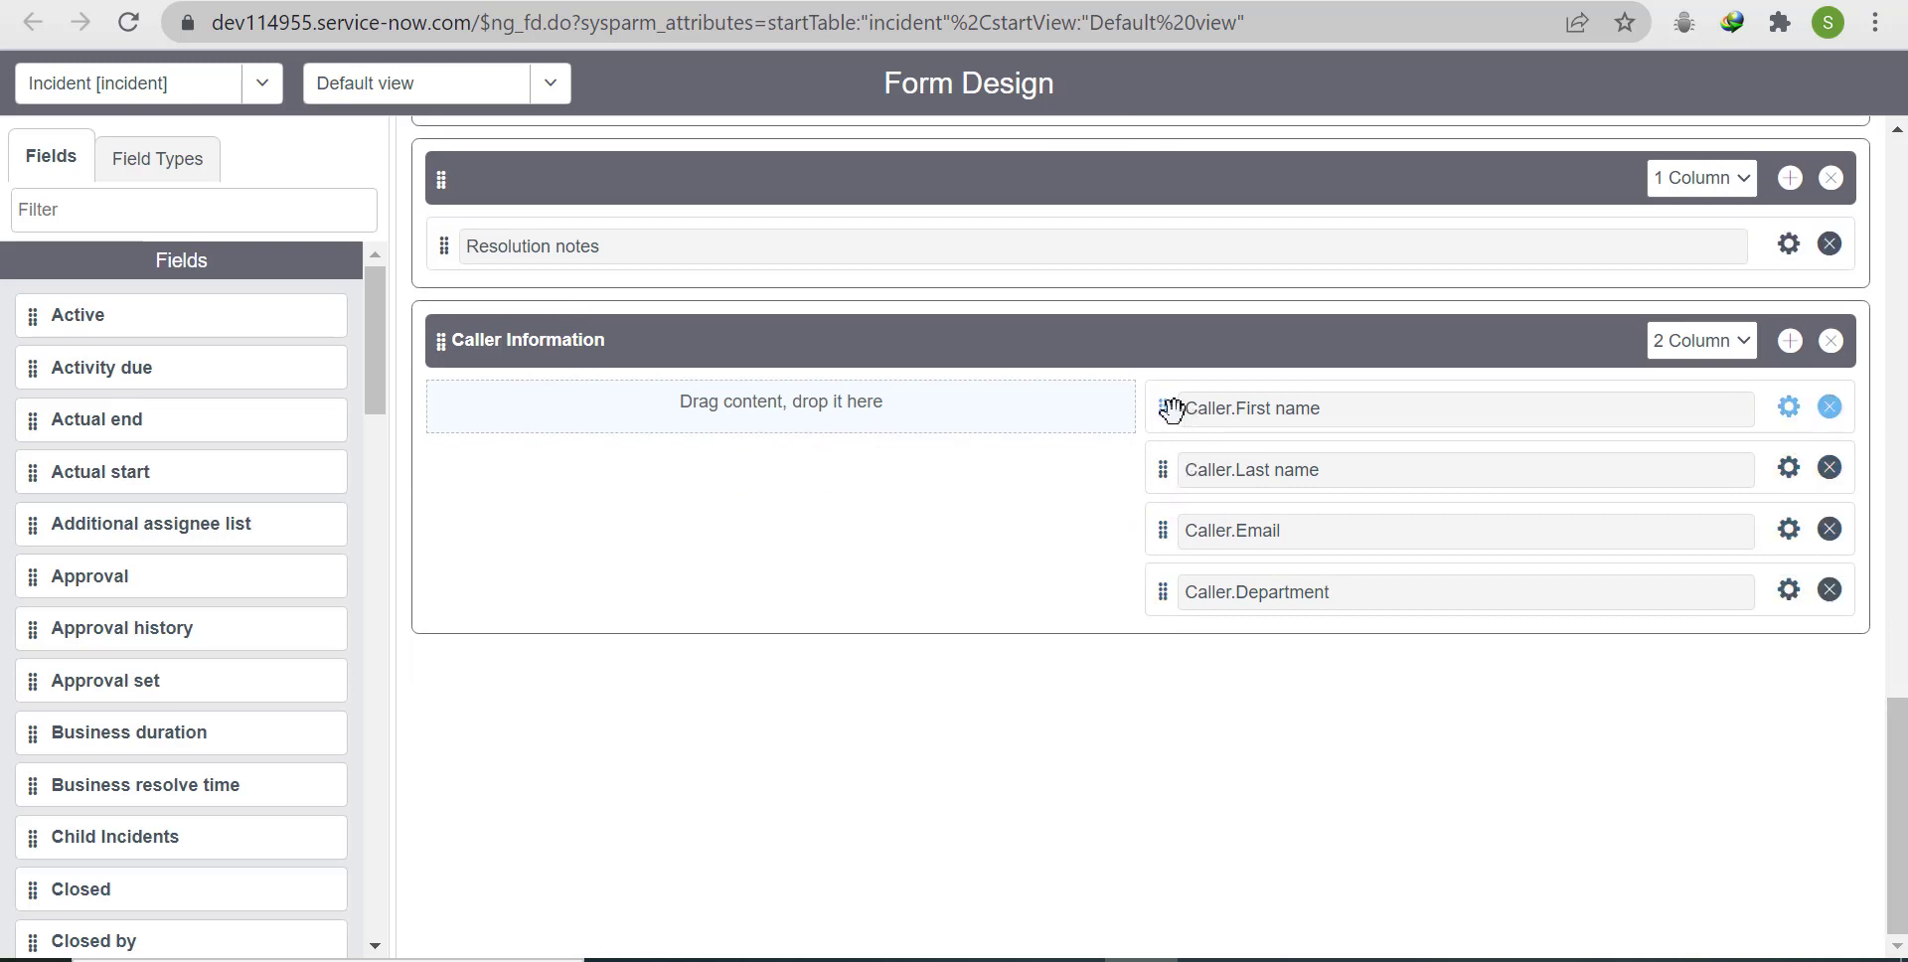
left_click_drag(1155, 408, 447, 469)
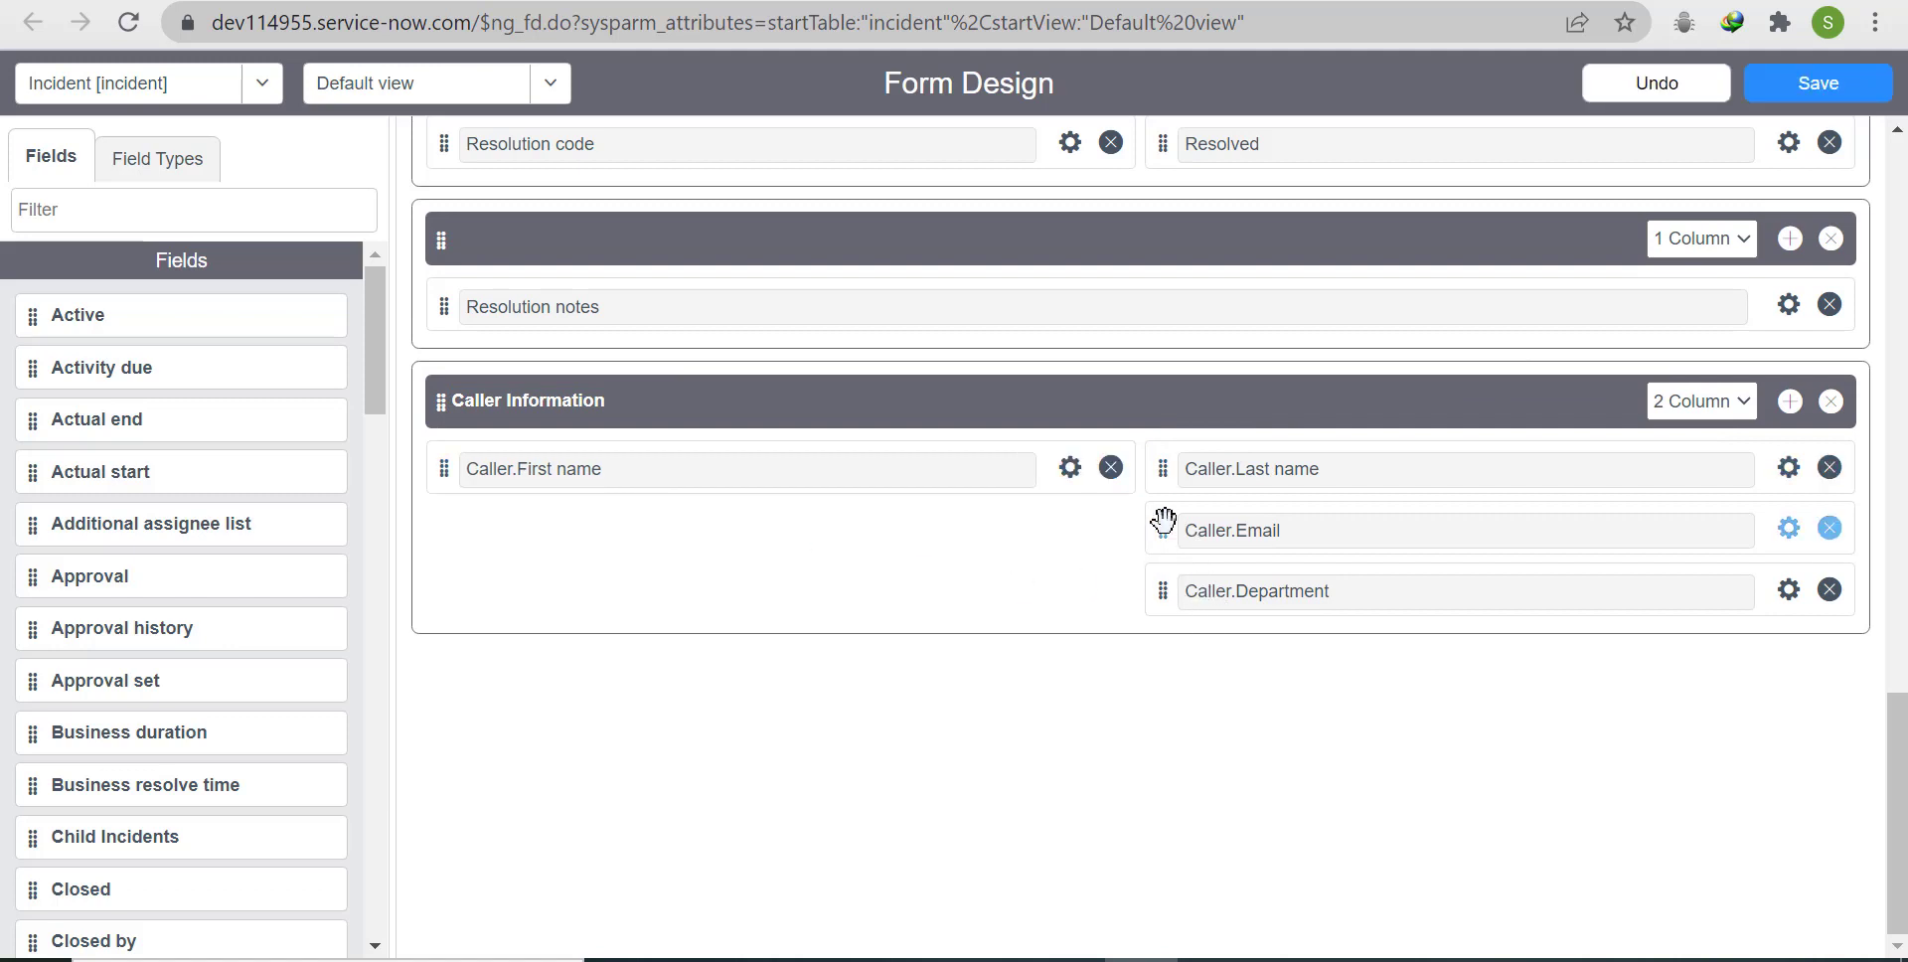
left_click_drag(1159, 477, 440, 600)
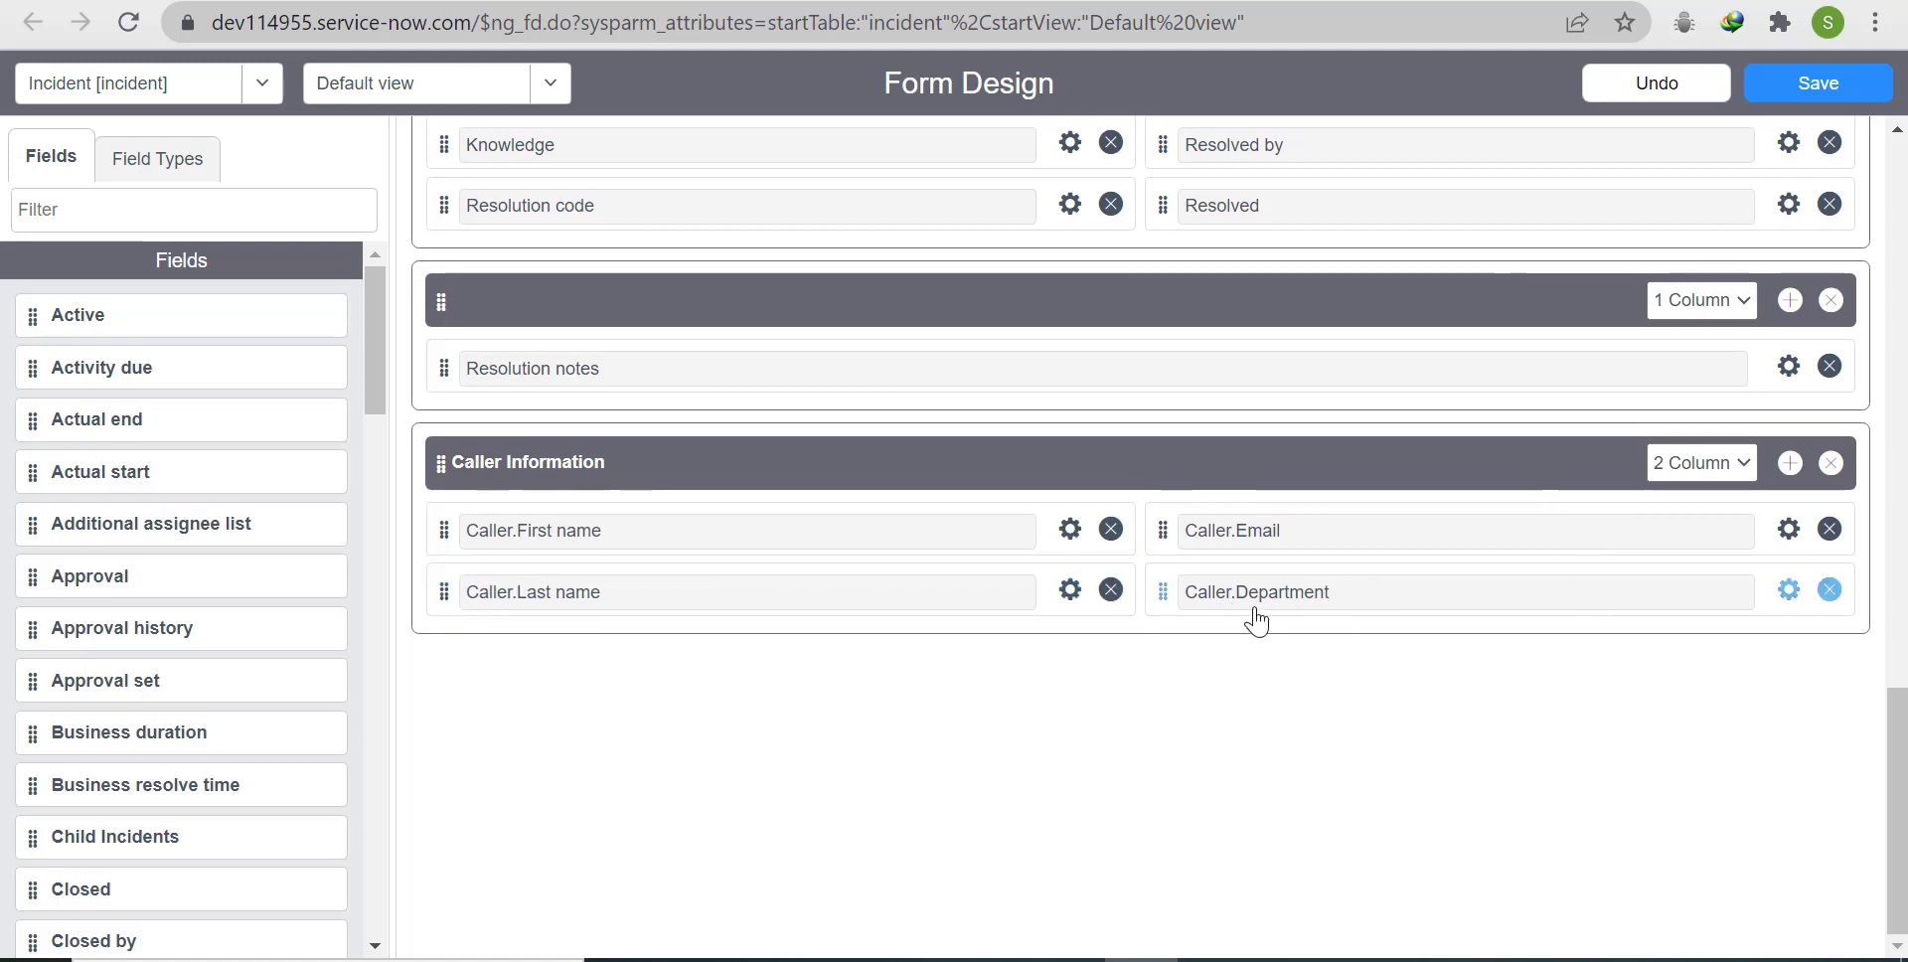
left_click(1838, 100)
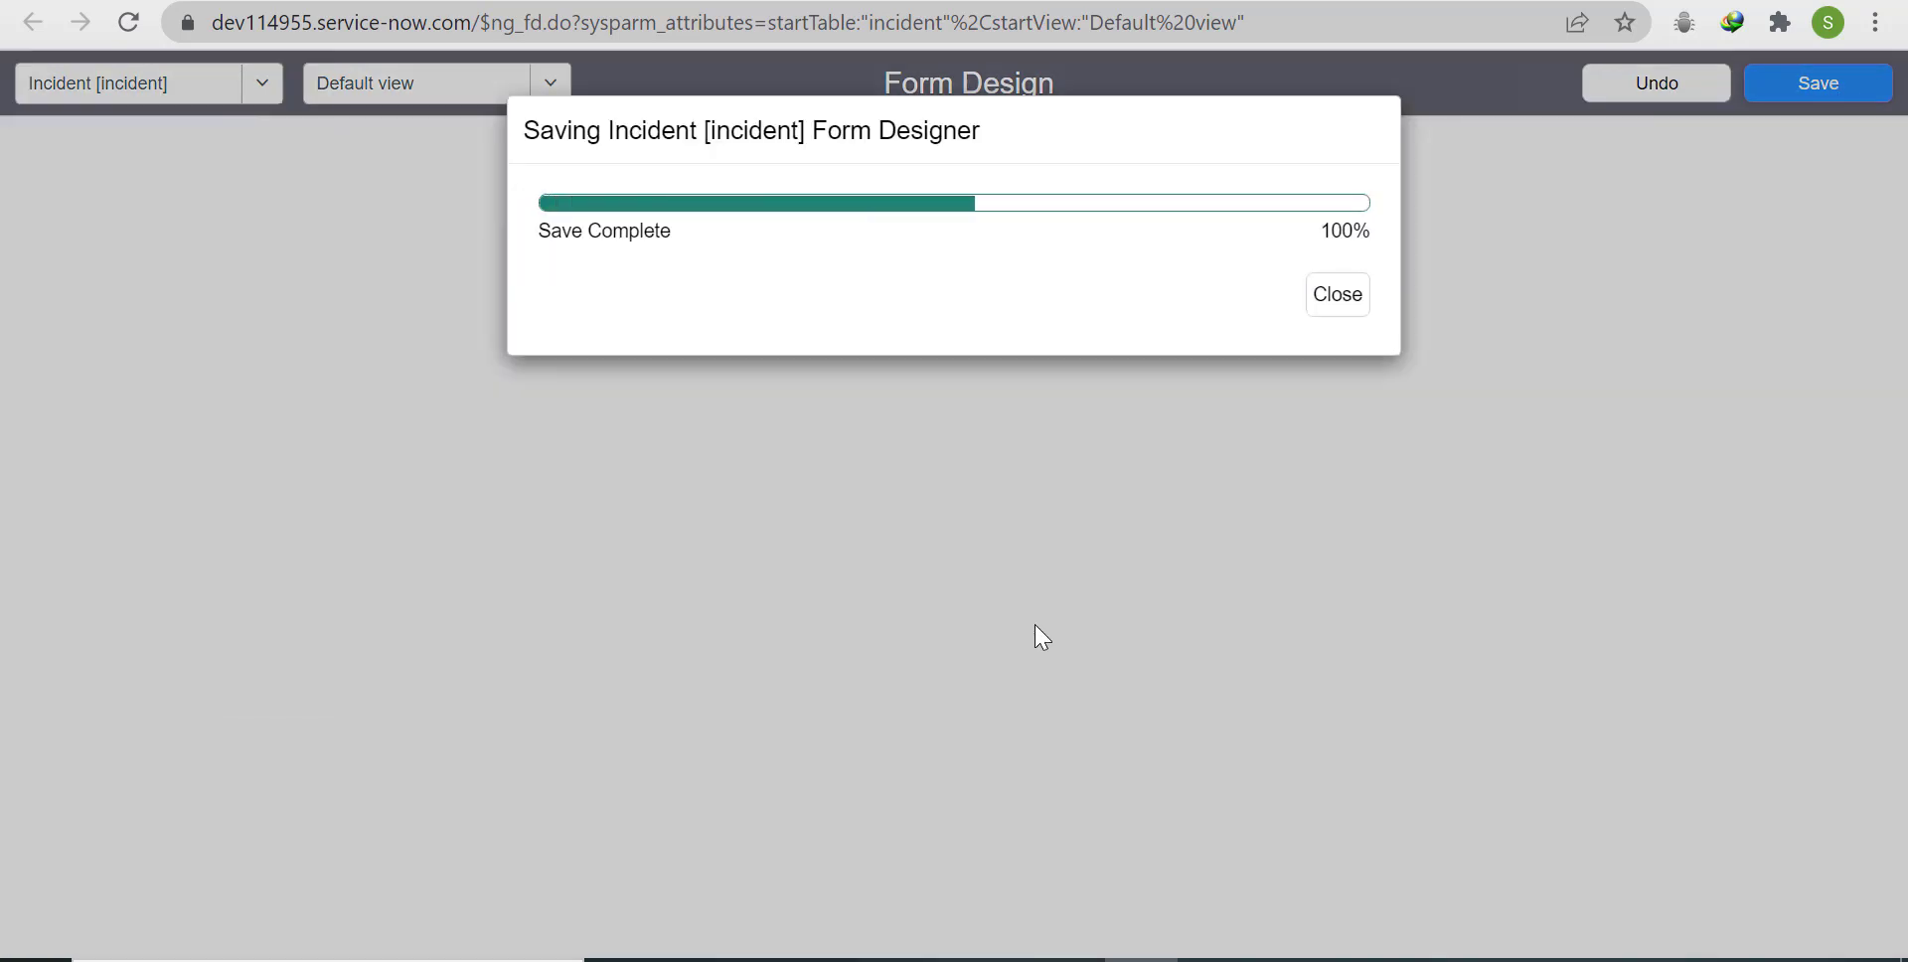
left_click(1328, 290)
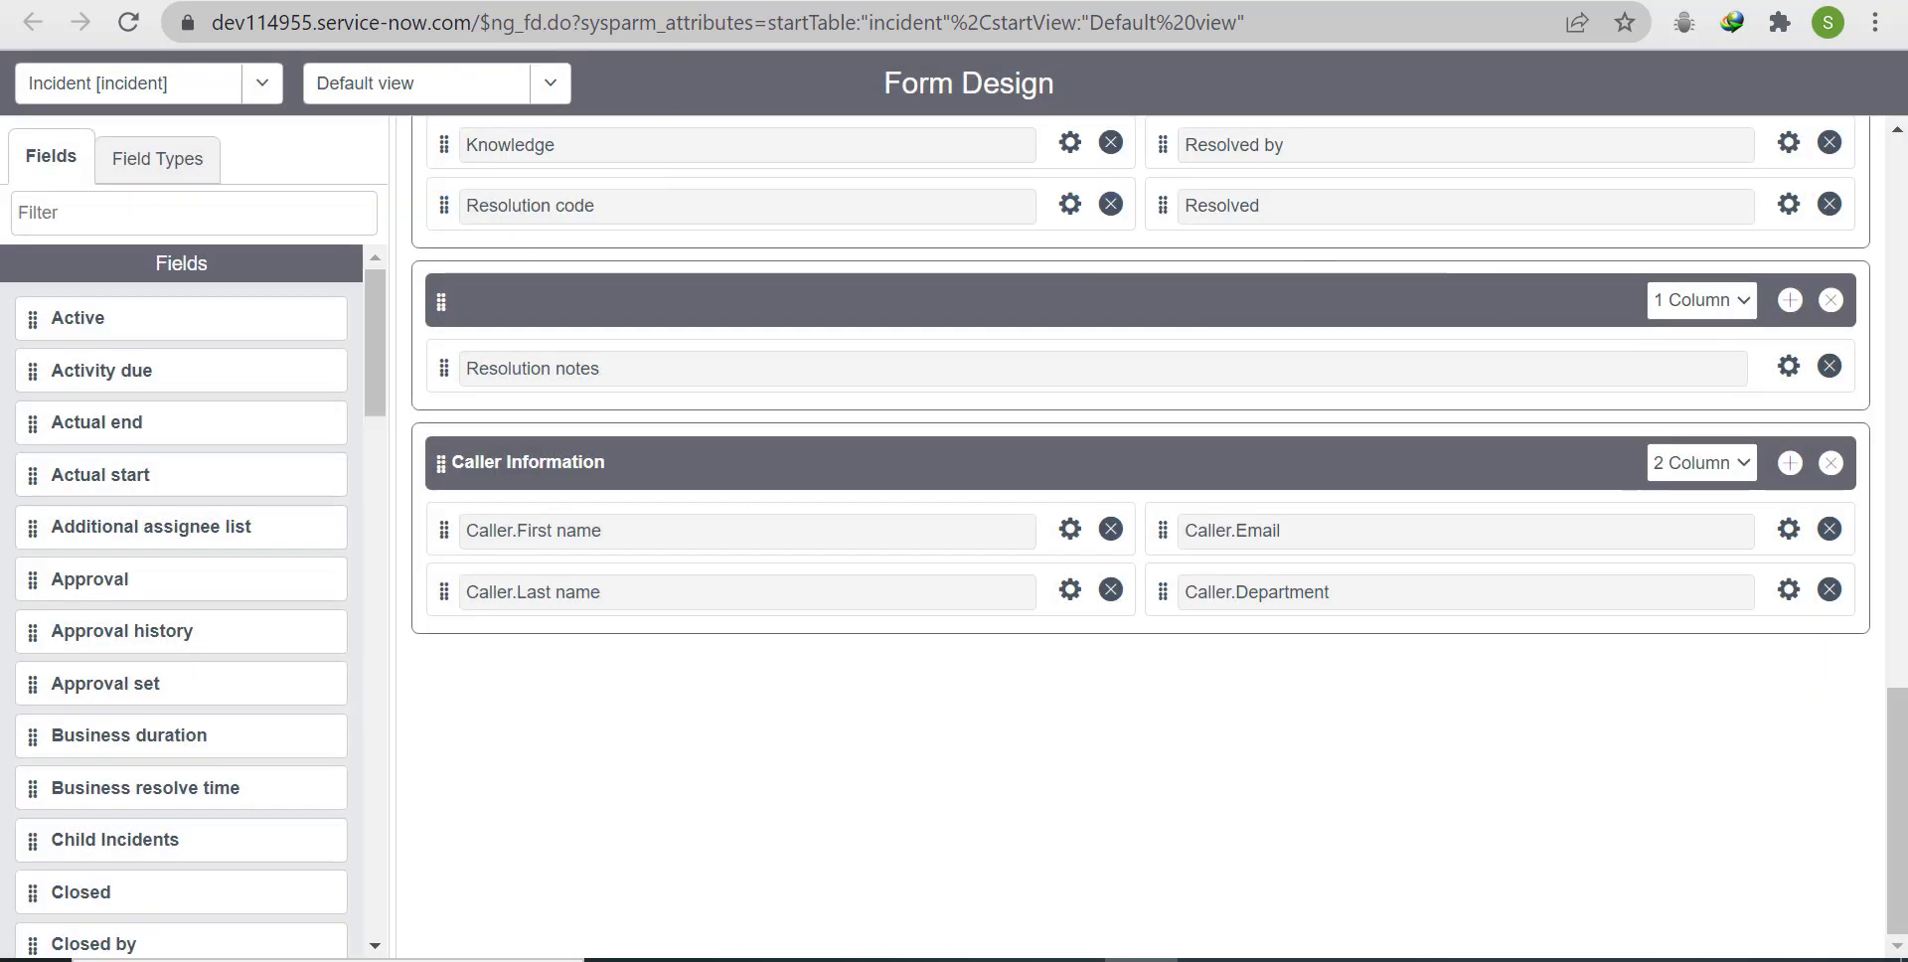
key("ctrl+w")
left_click(128, 24)
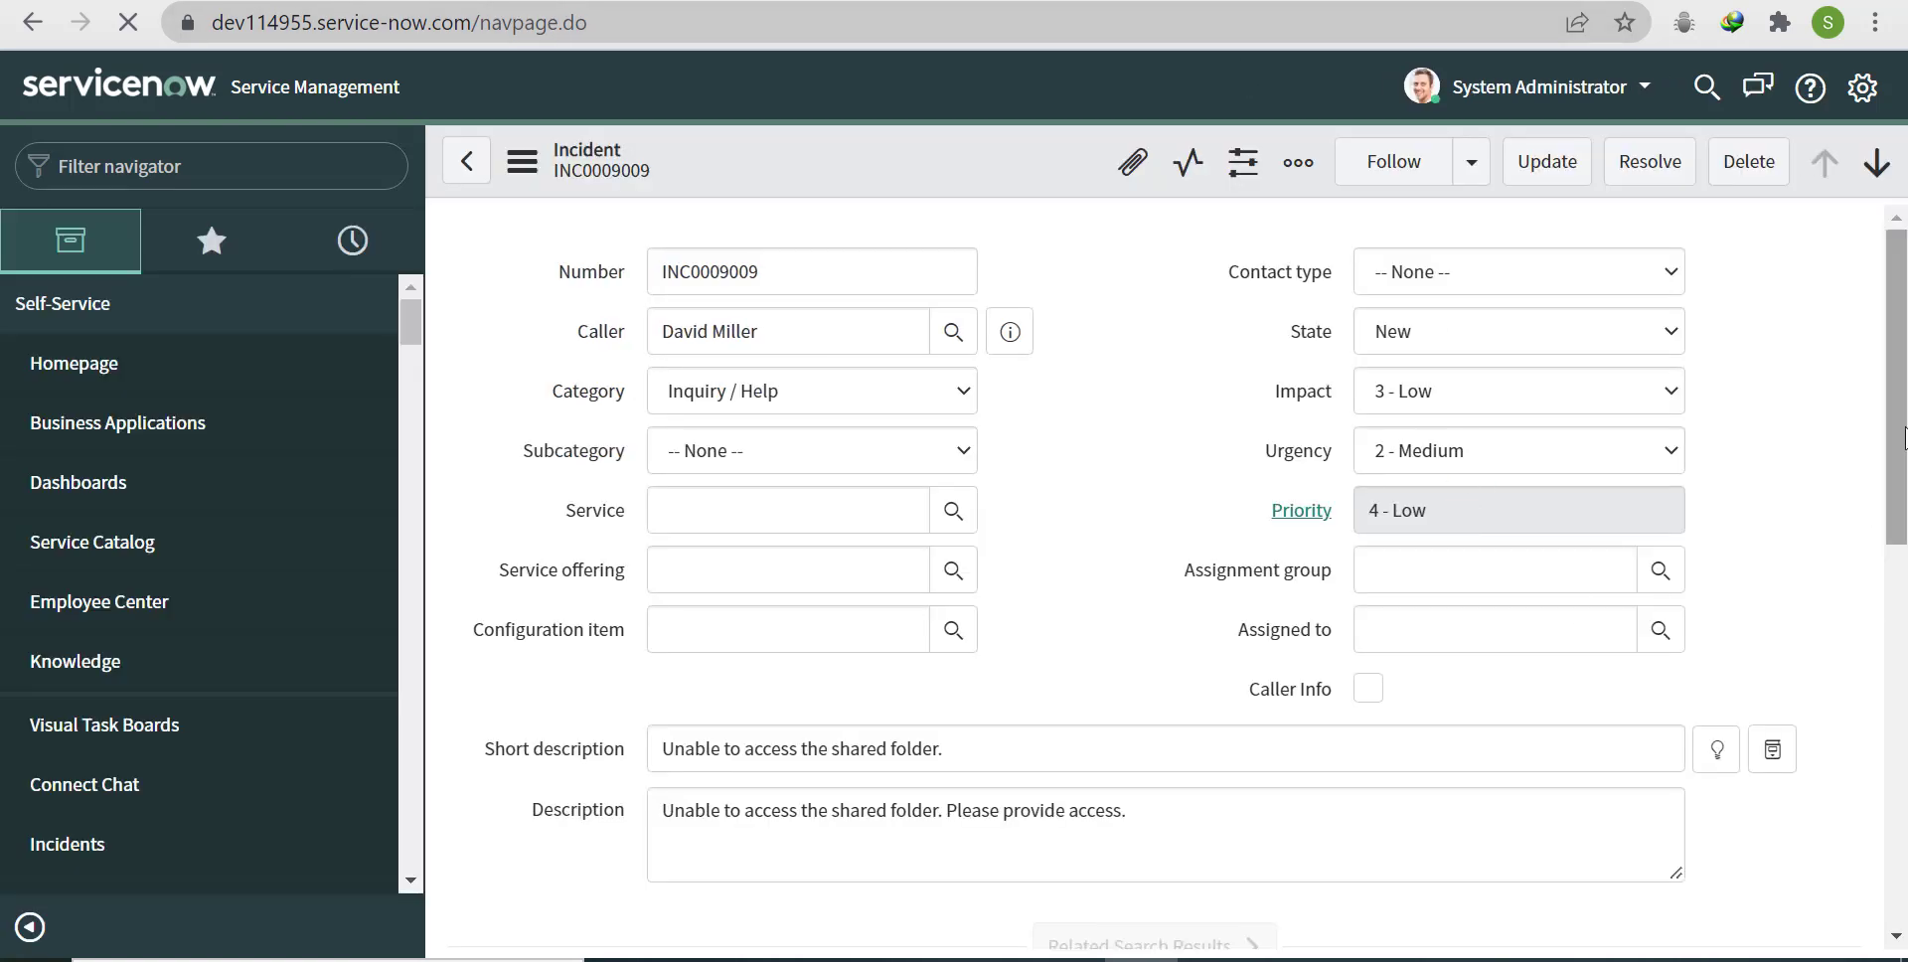
Step: Tick Caller Info on INC0009009 and confirm the Caller Information tab still shows caller details
scroll(1904, 655, "down", 7)
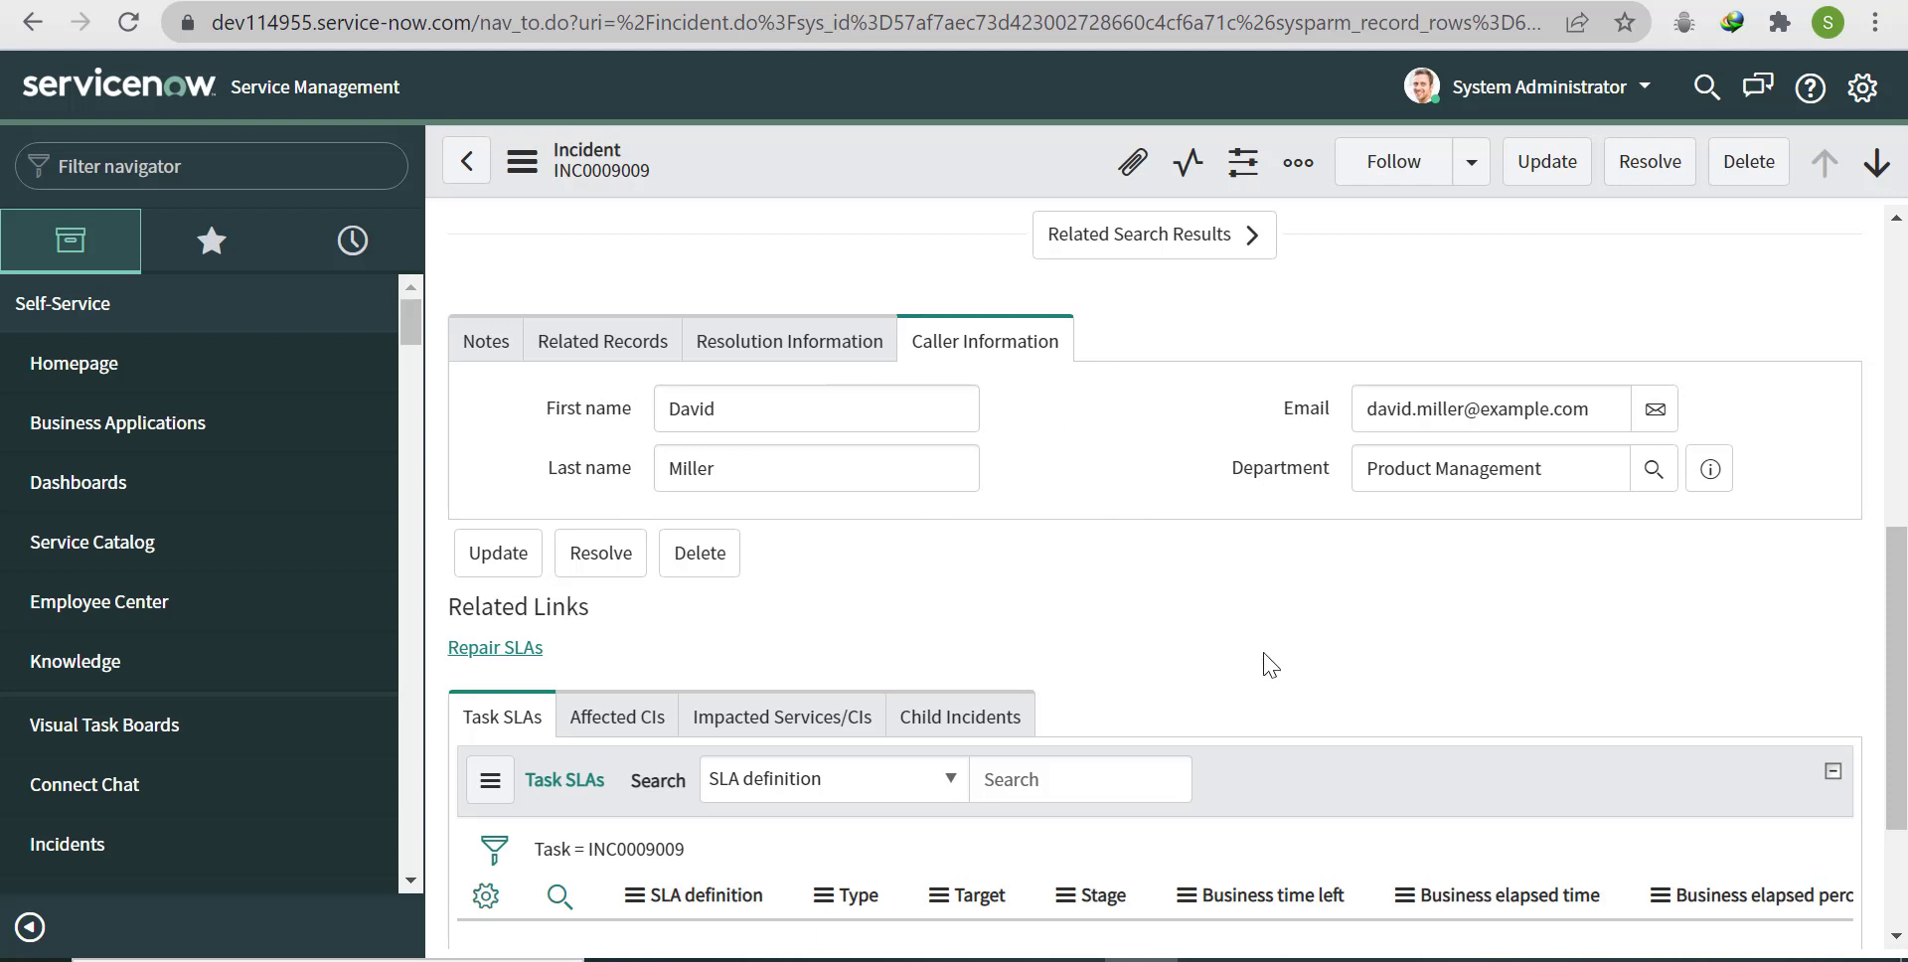
scroll(1898, 703, "up", 1)
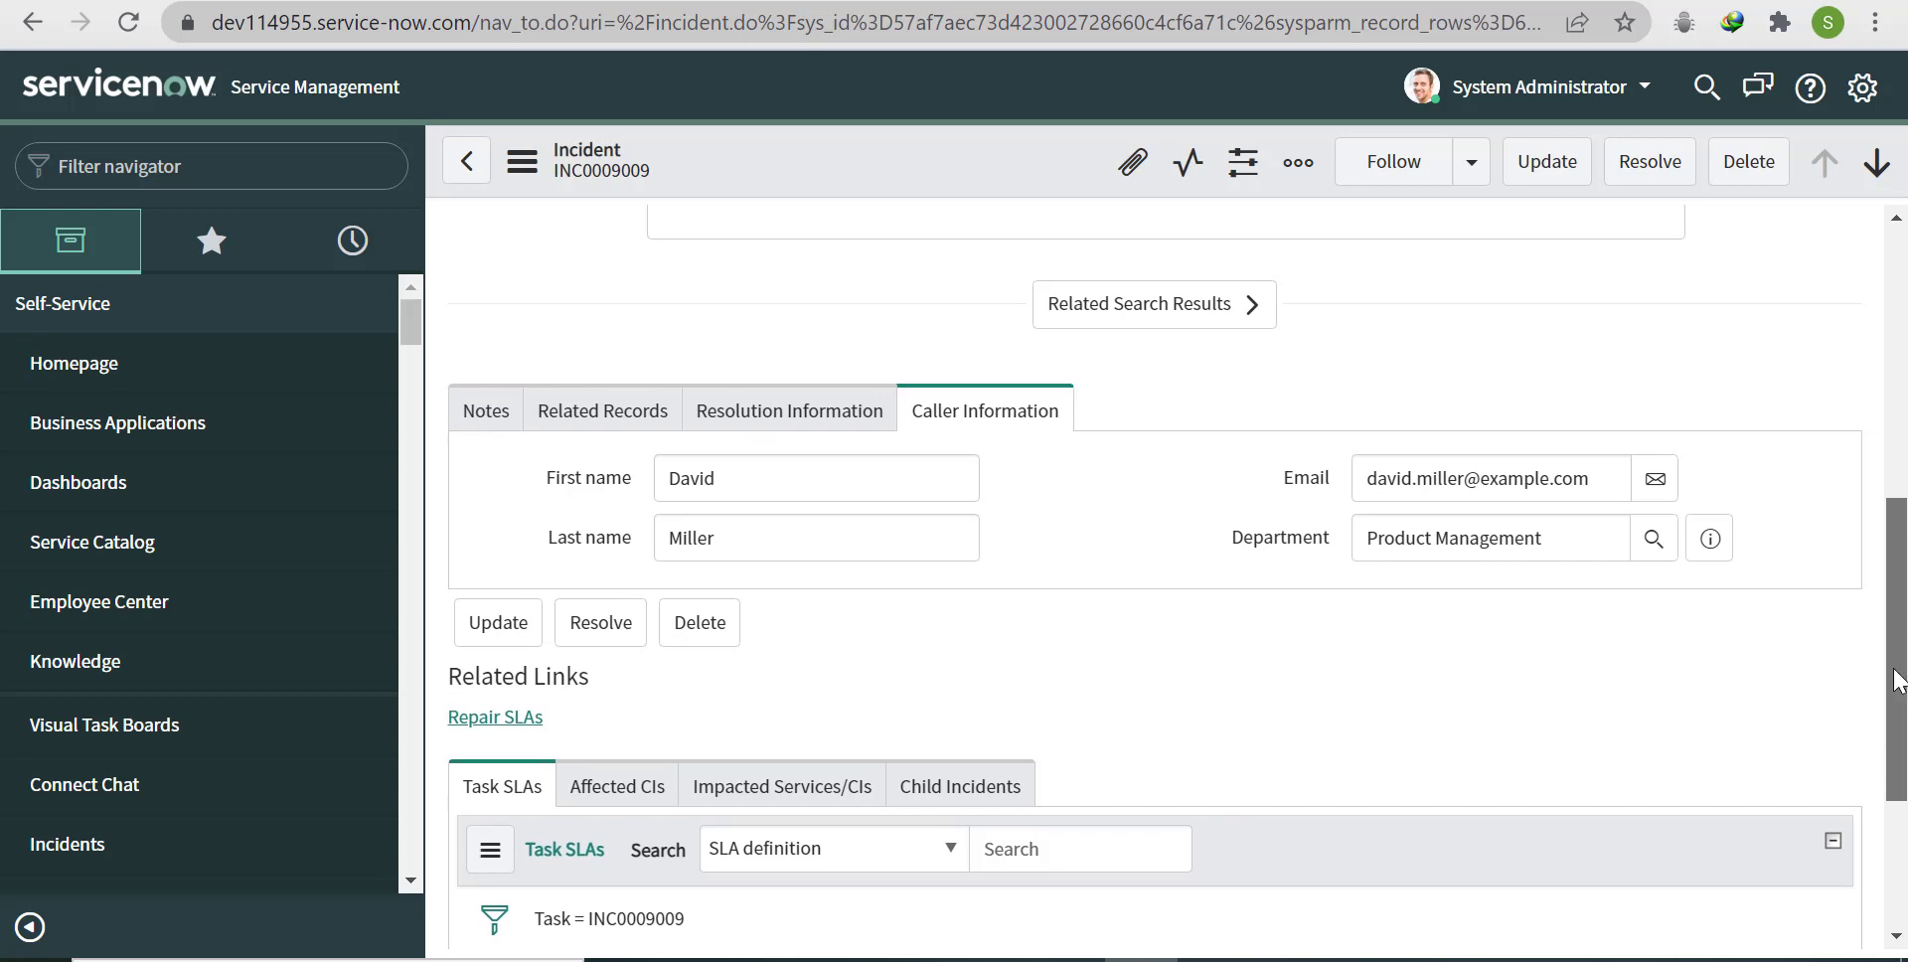
scroll(1898, 703, "up", 4)
scroll(1861, 558, "down", 1)
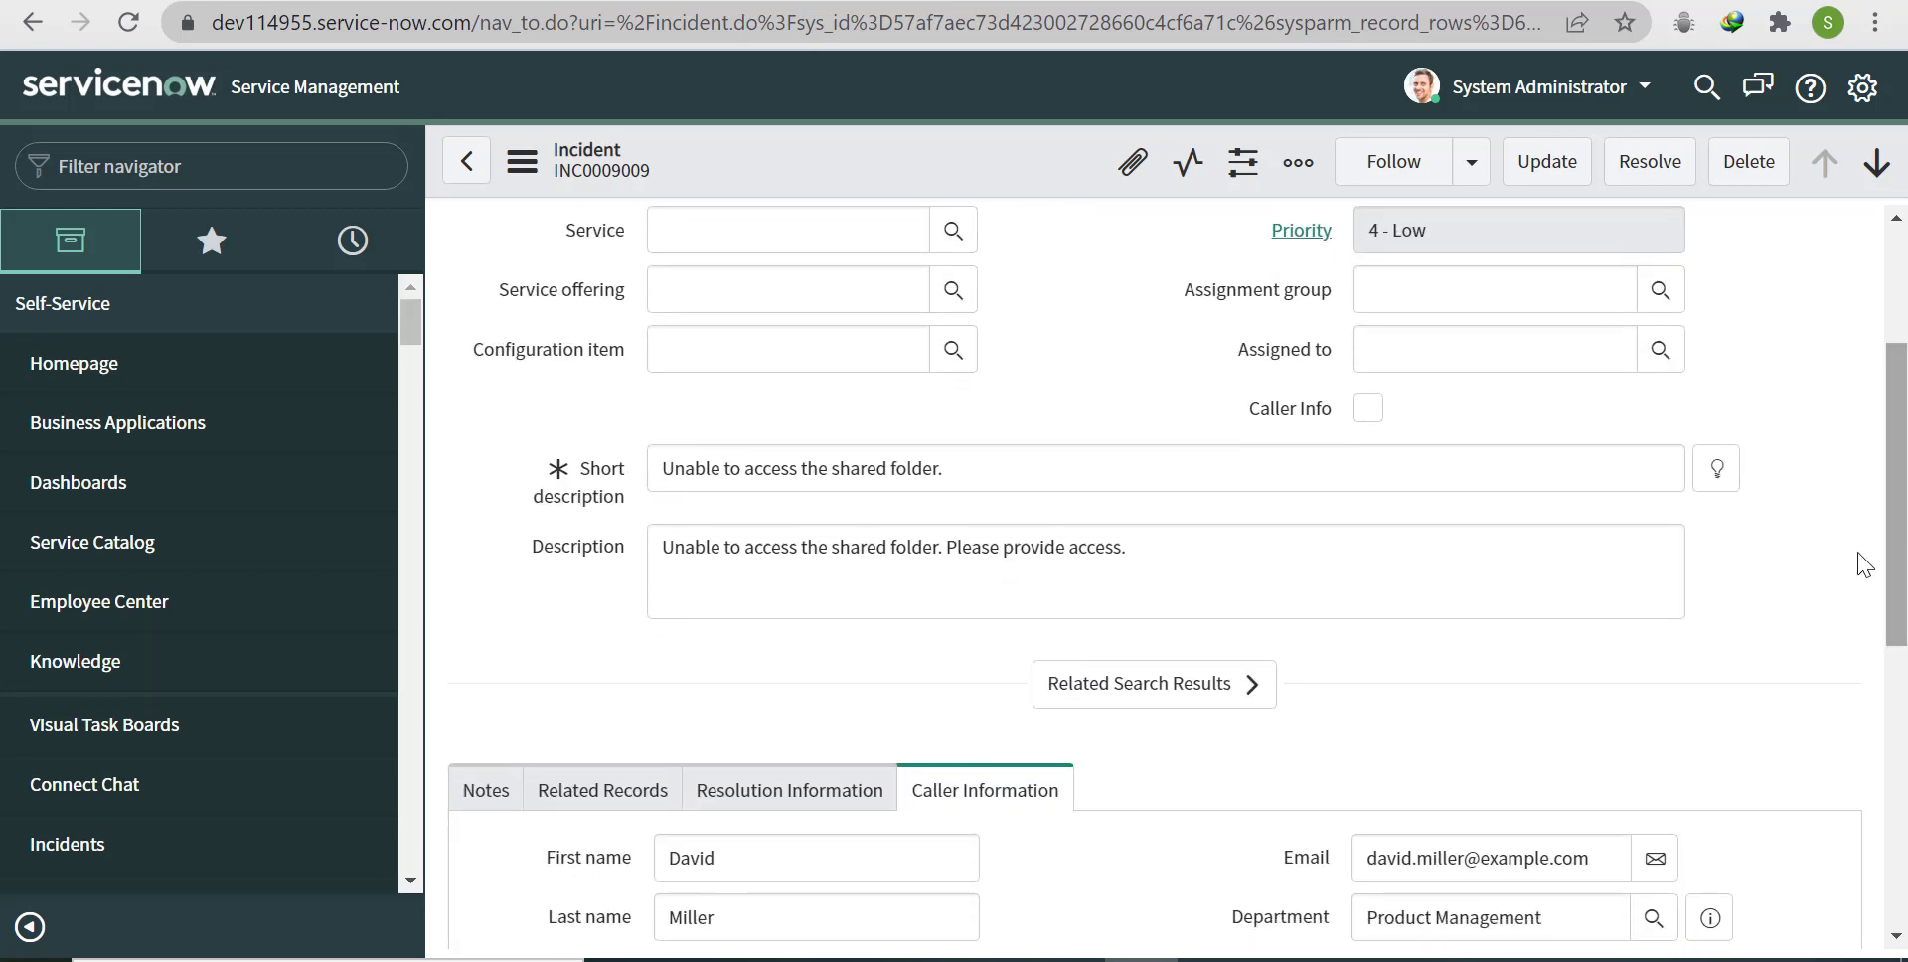
left_click(1368, 410)
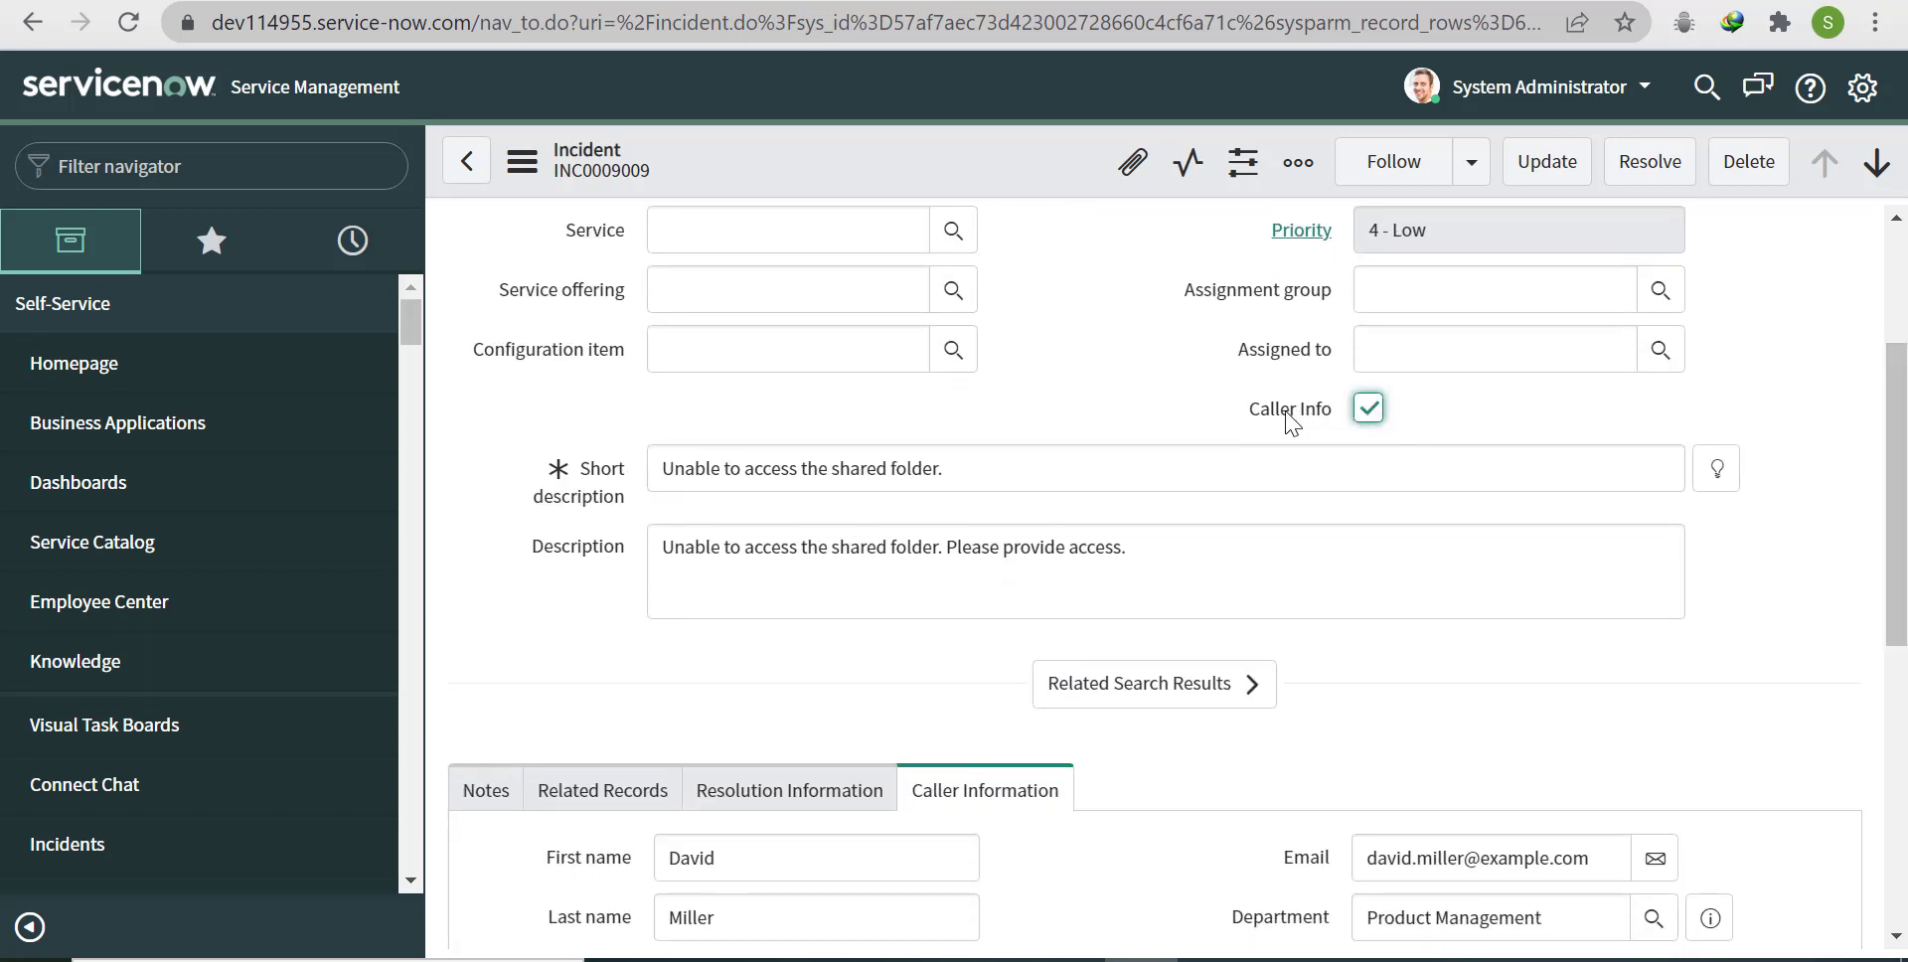
scroll(1904, 523, "down", 1)
scroll(1904, 524, "down", 4)
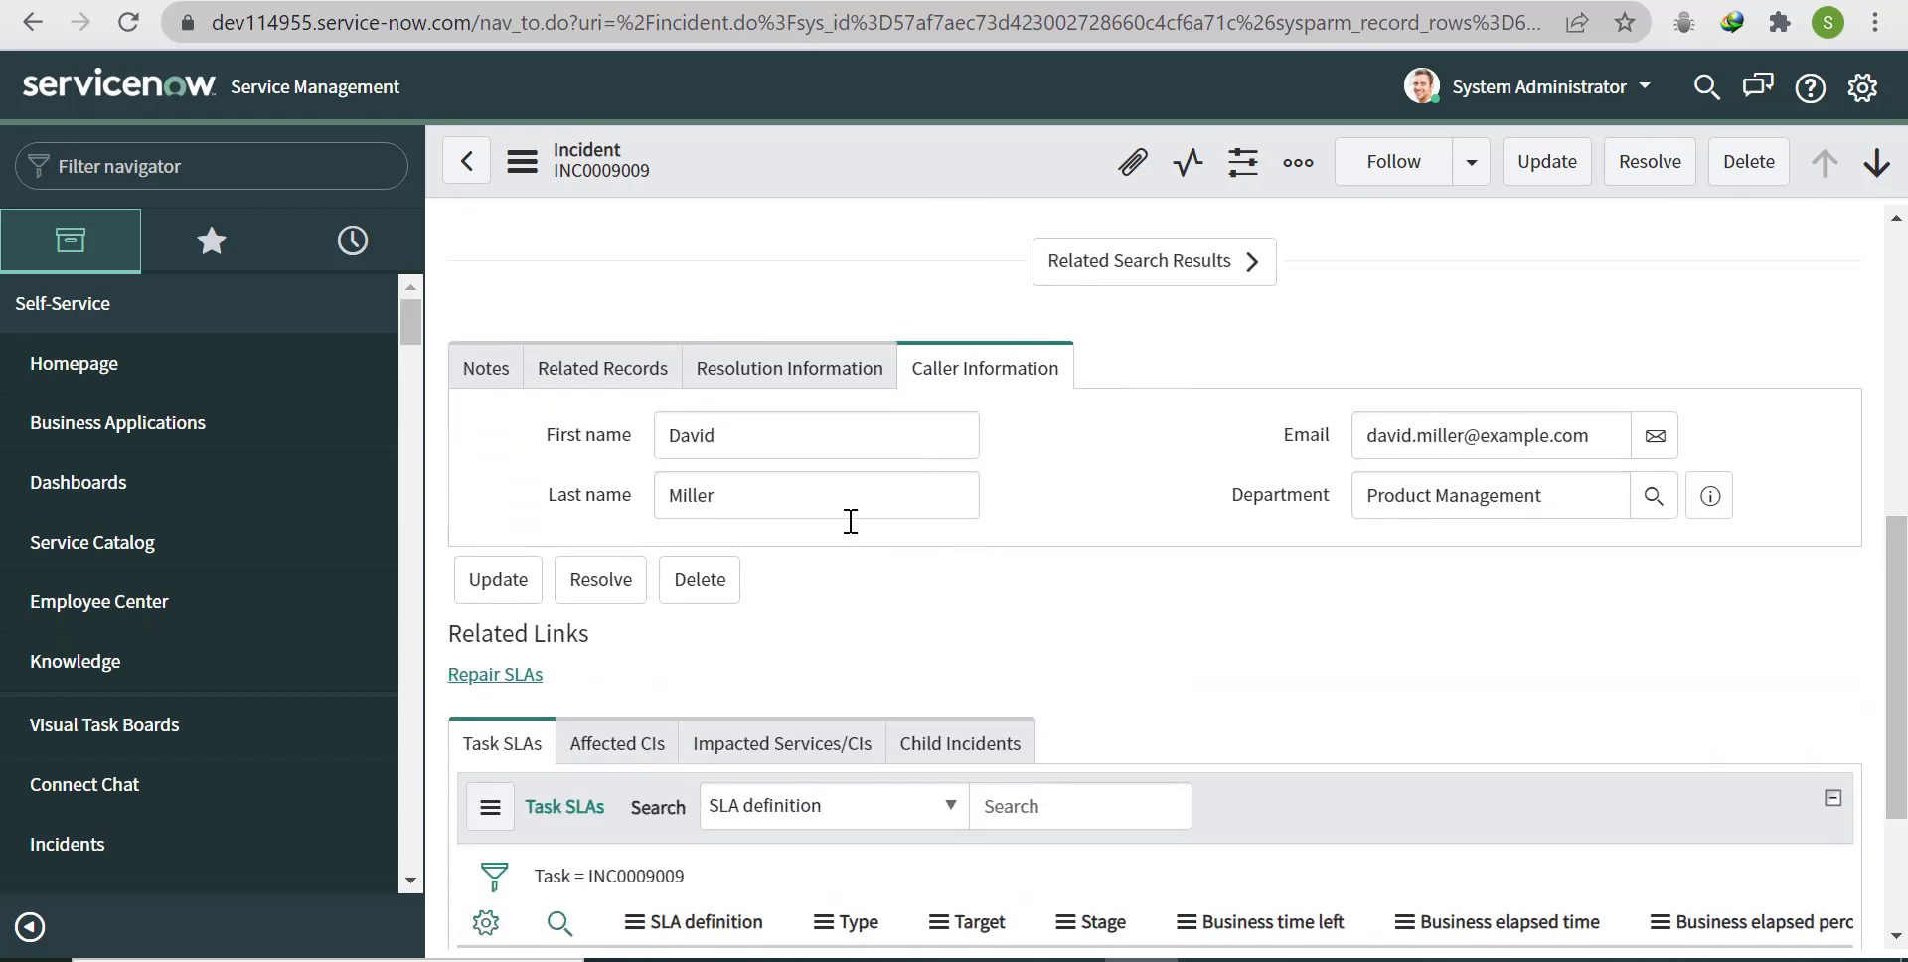
scroll(1903, 608, "up", 2)
scroll(1903, 609, "up", 1)
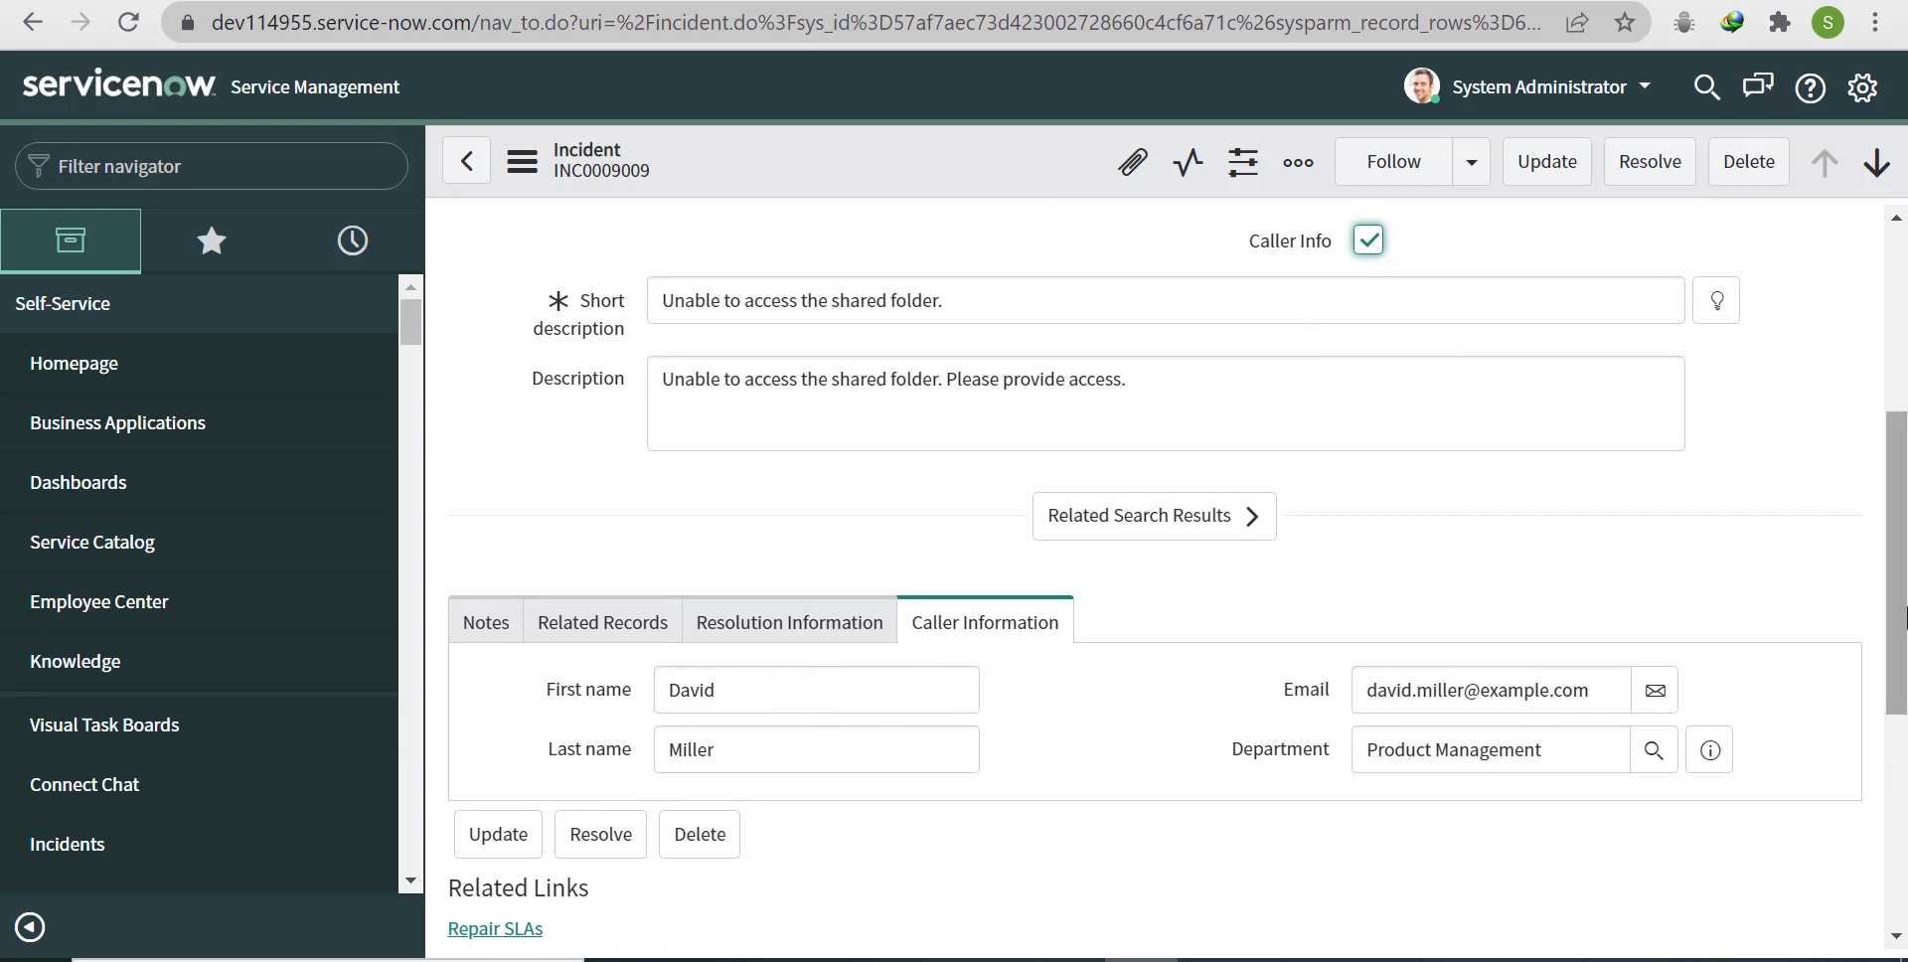
scroll(1896, 557, "up", 3)
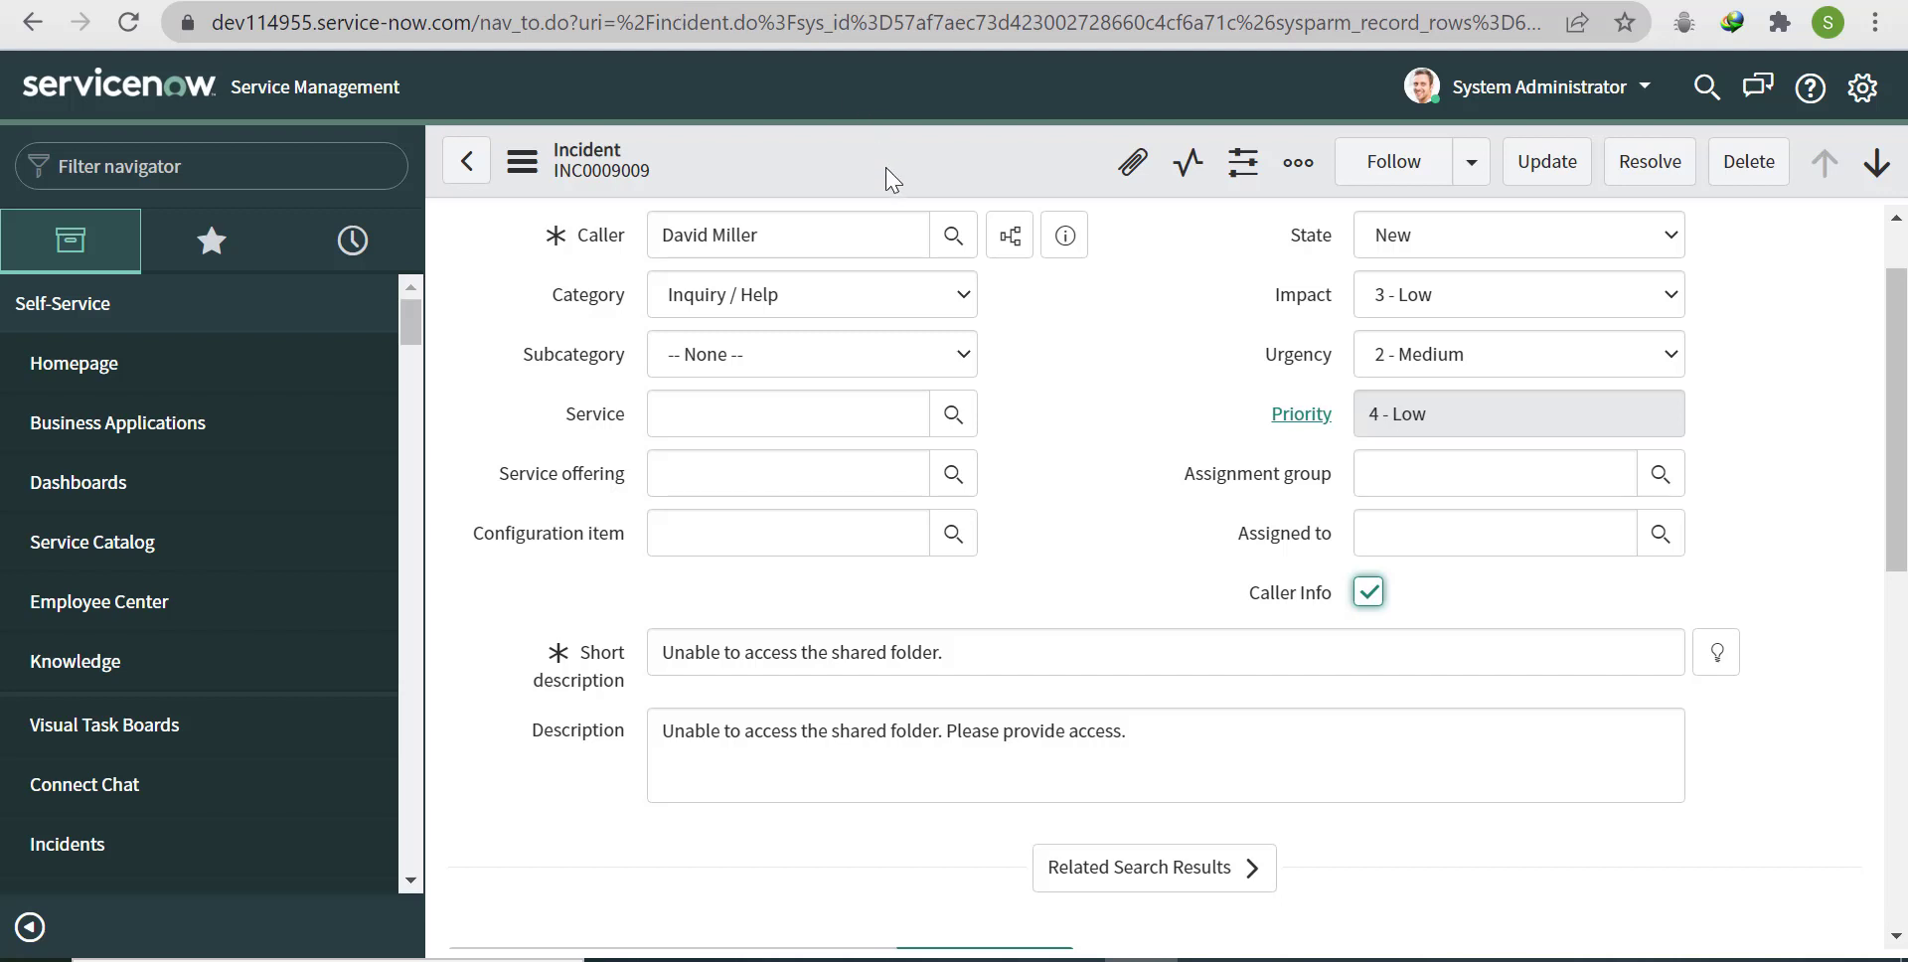
Step: Duplicate the incident page into a new browser tab
right_click(903, 171)
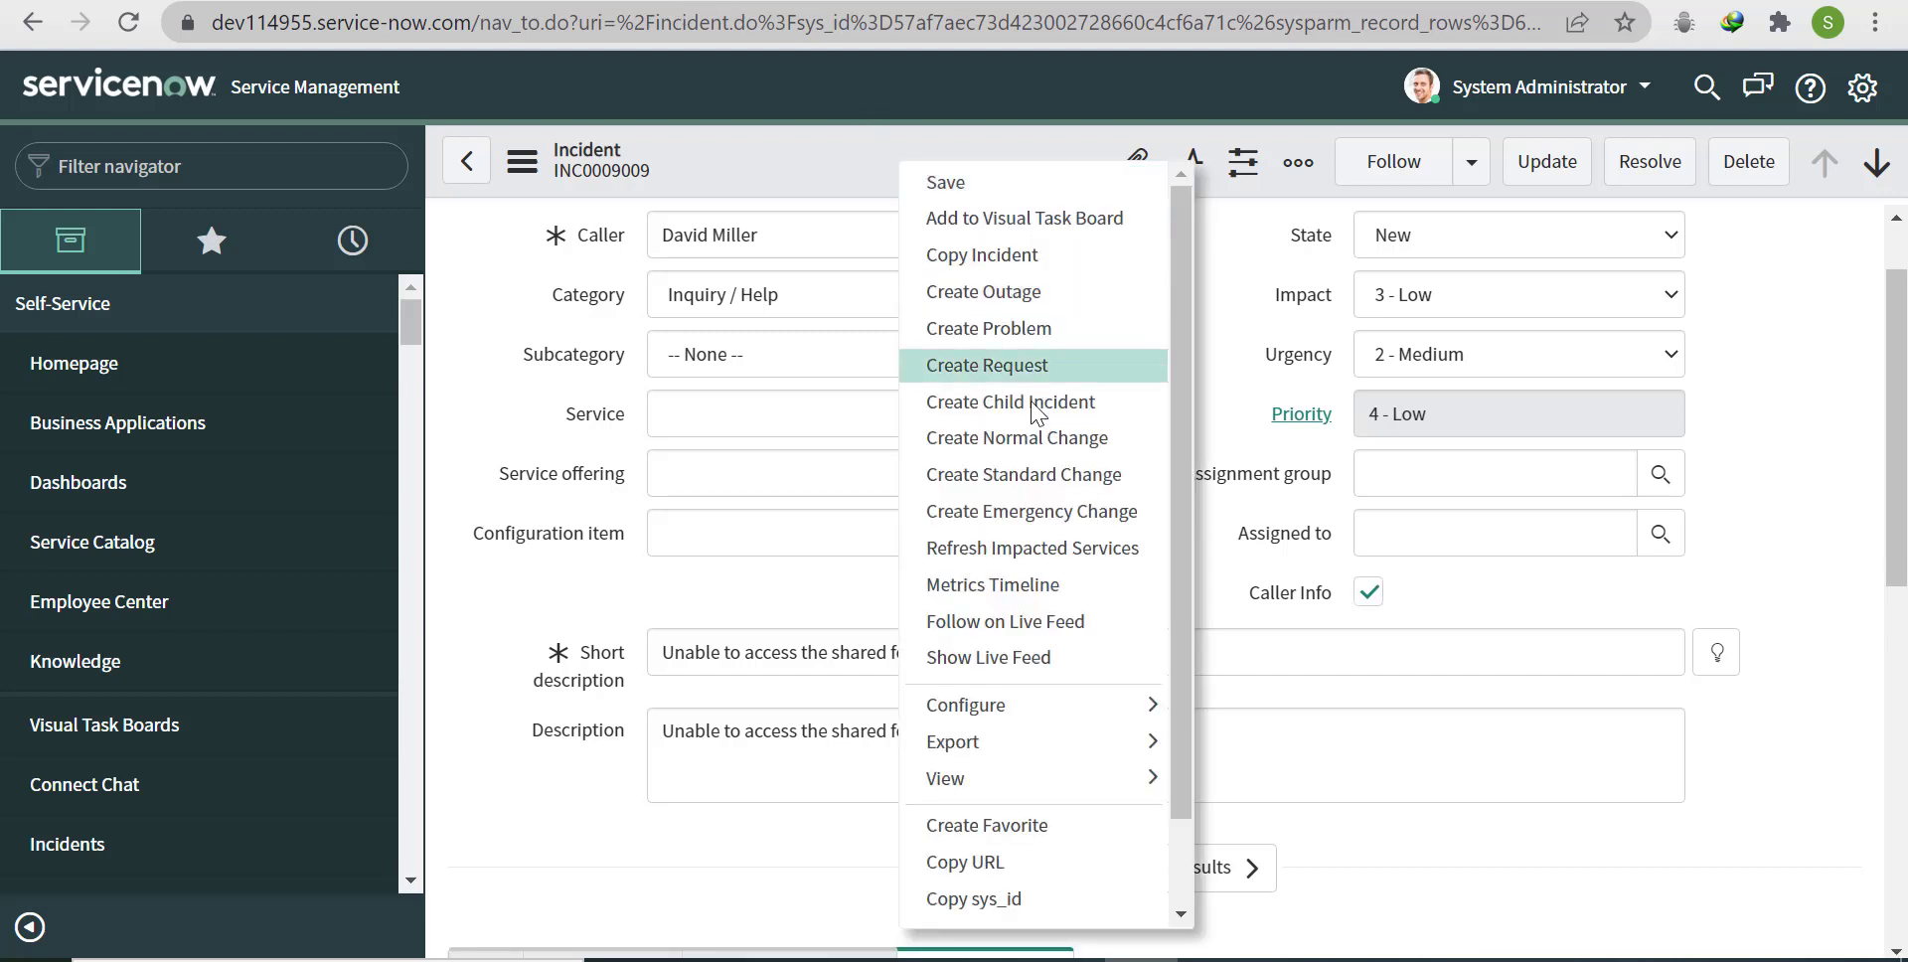
left_click(833, 166)
right_click(613, 3)
left_click(844, 161)
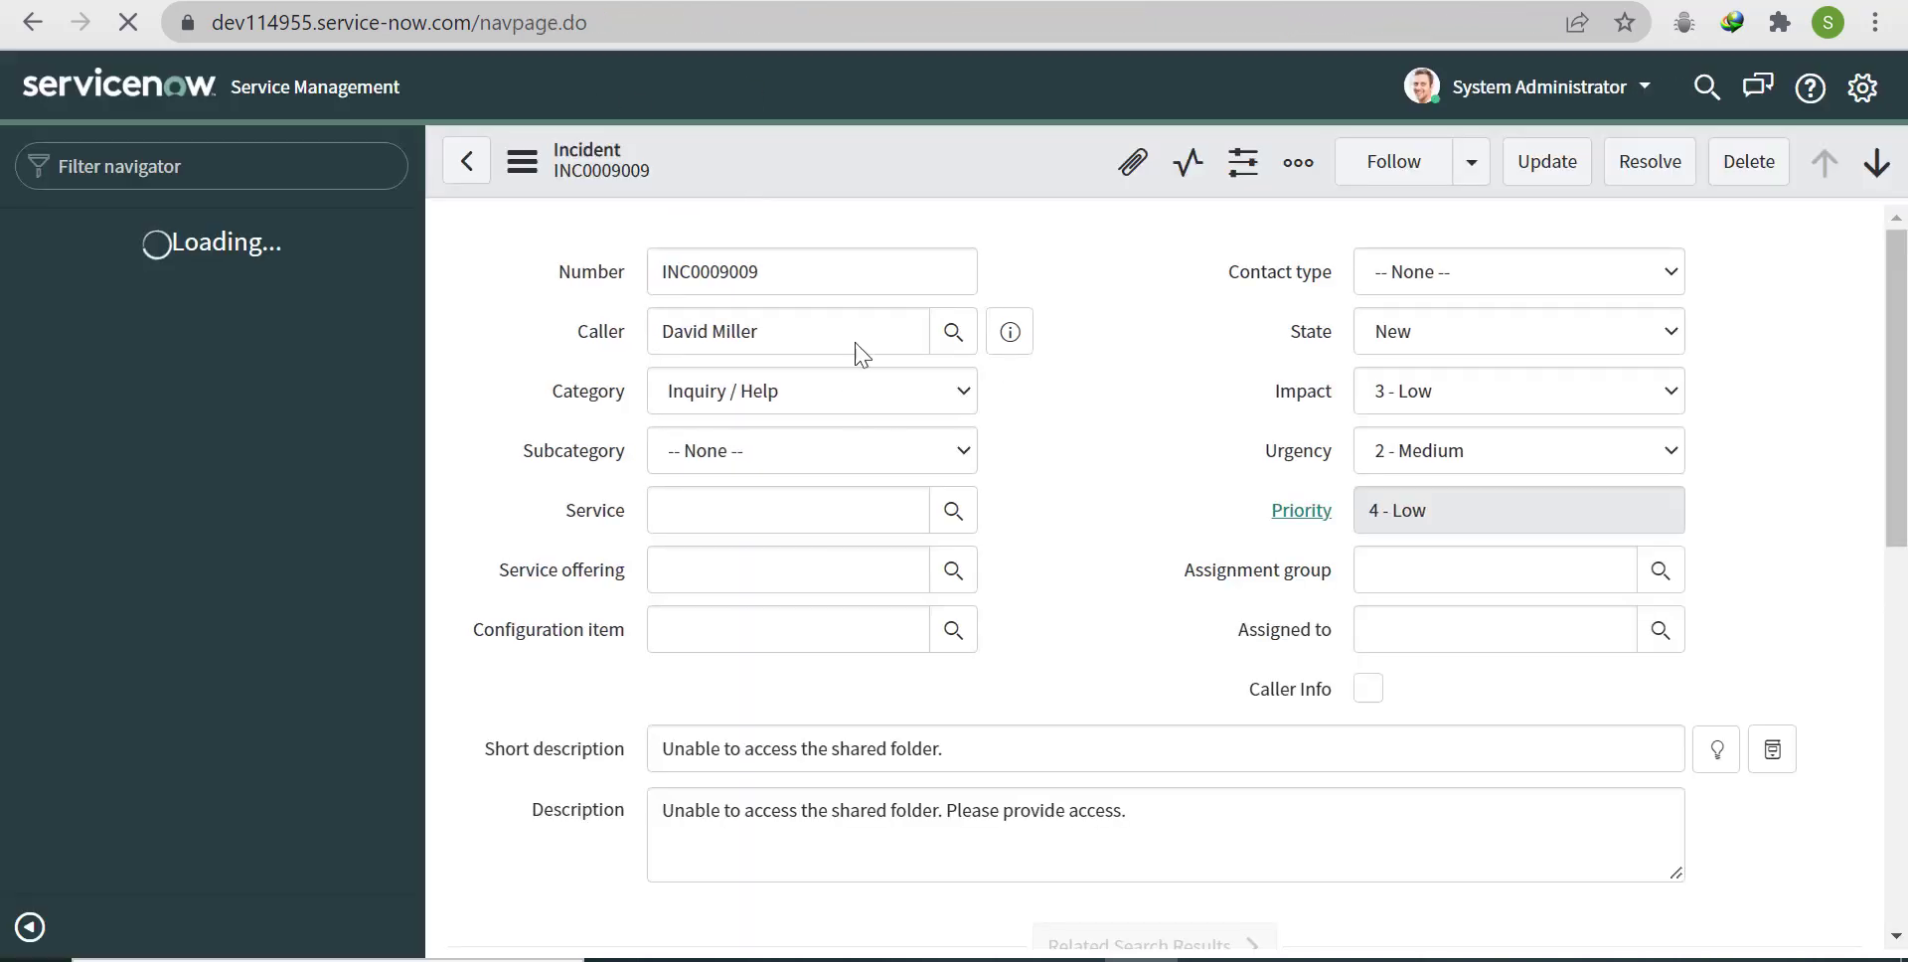
Step: Open the Incident table's Client Scripts list via Configure > Client Scripts
right_click(928, 169)
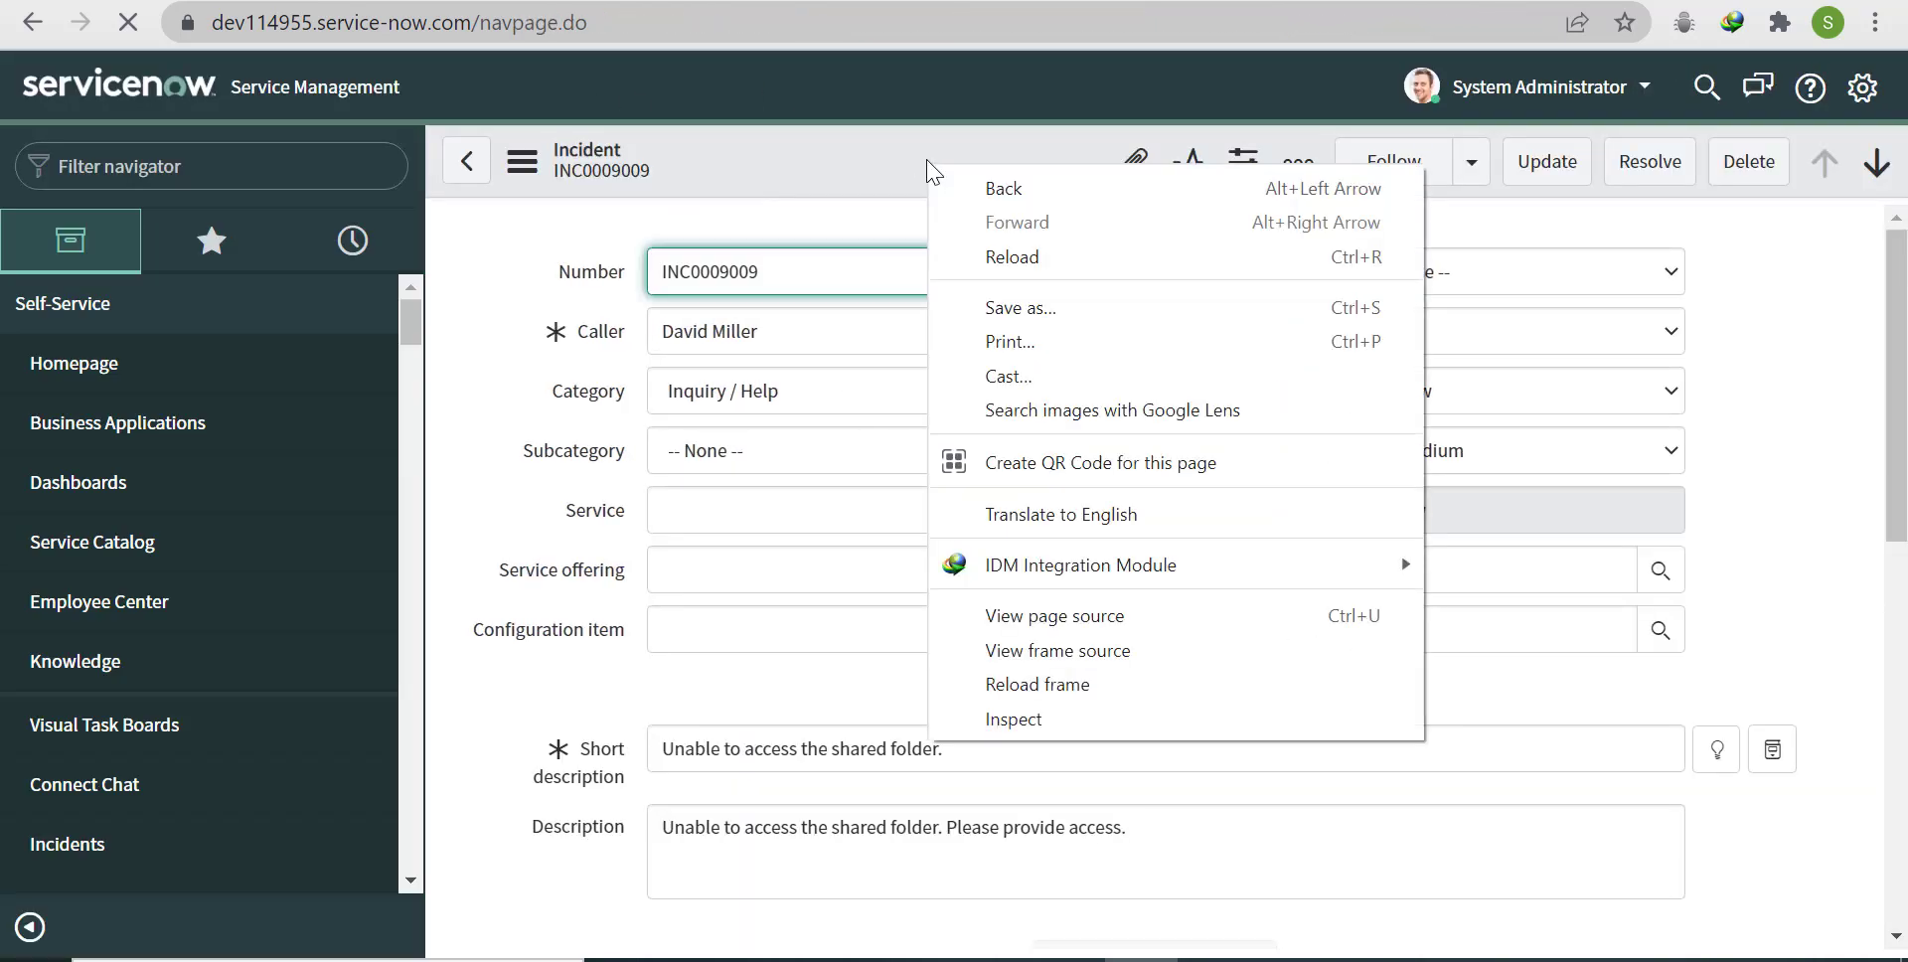
right_click(874, 167)
mouse_move(1018, 726)
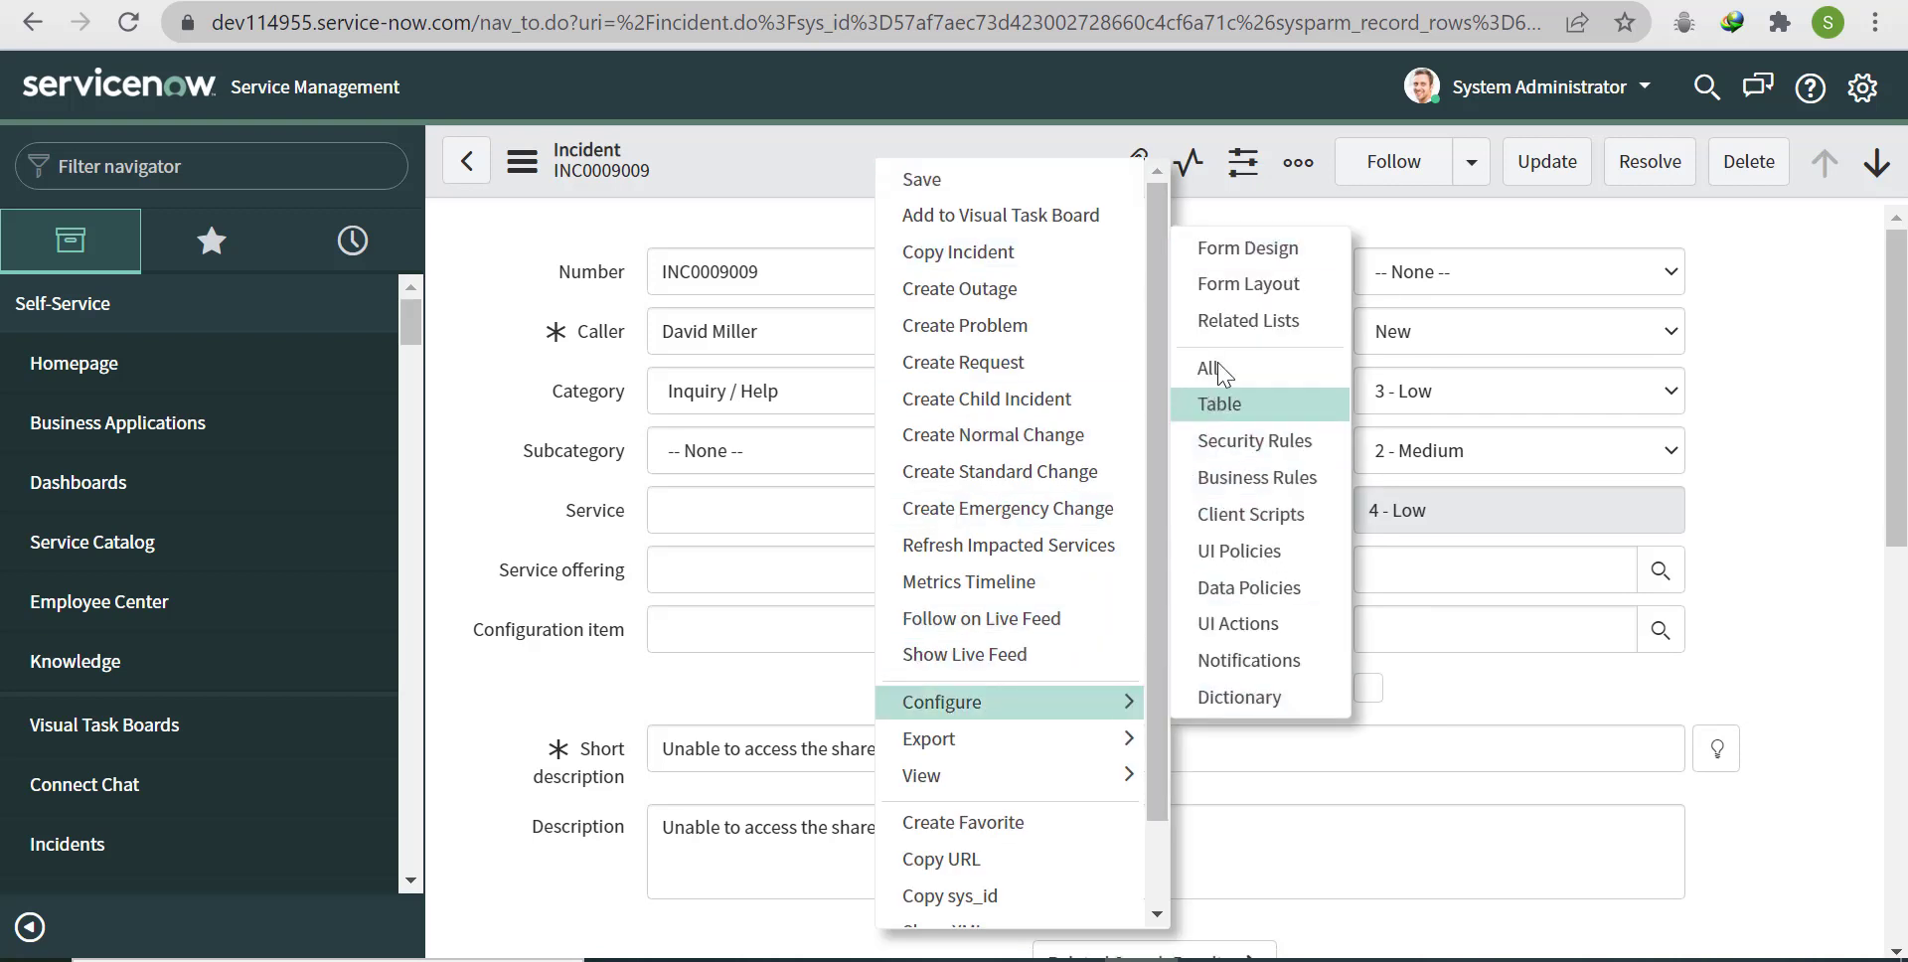
left_click(1289, 531)
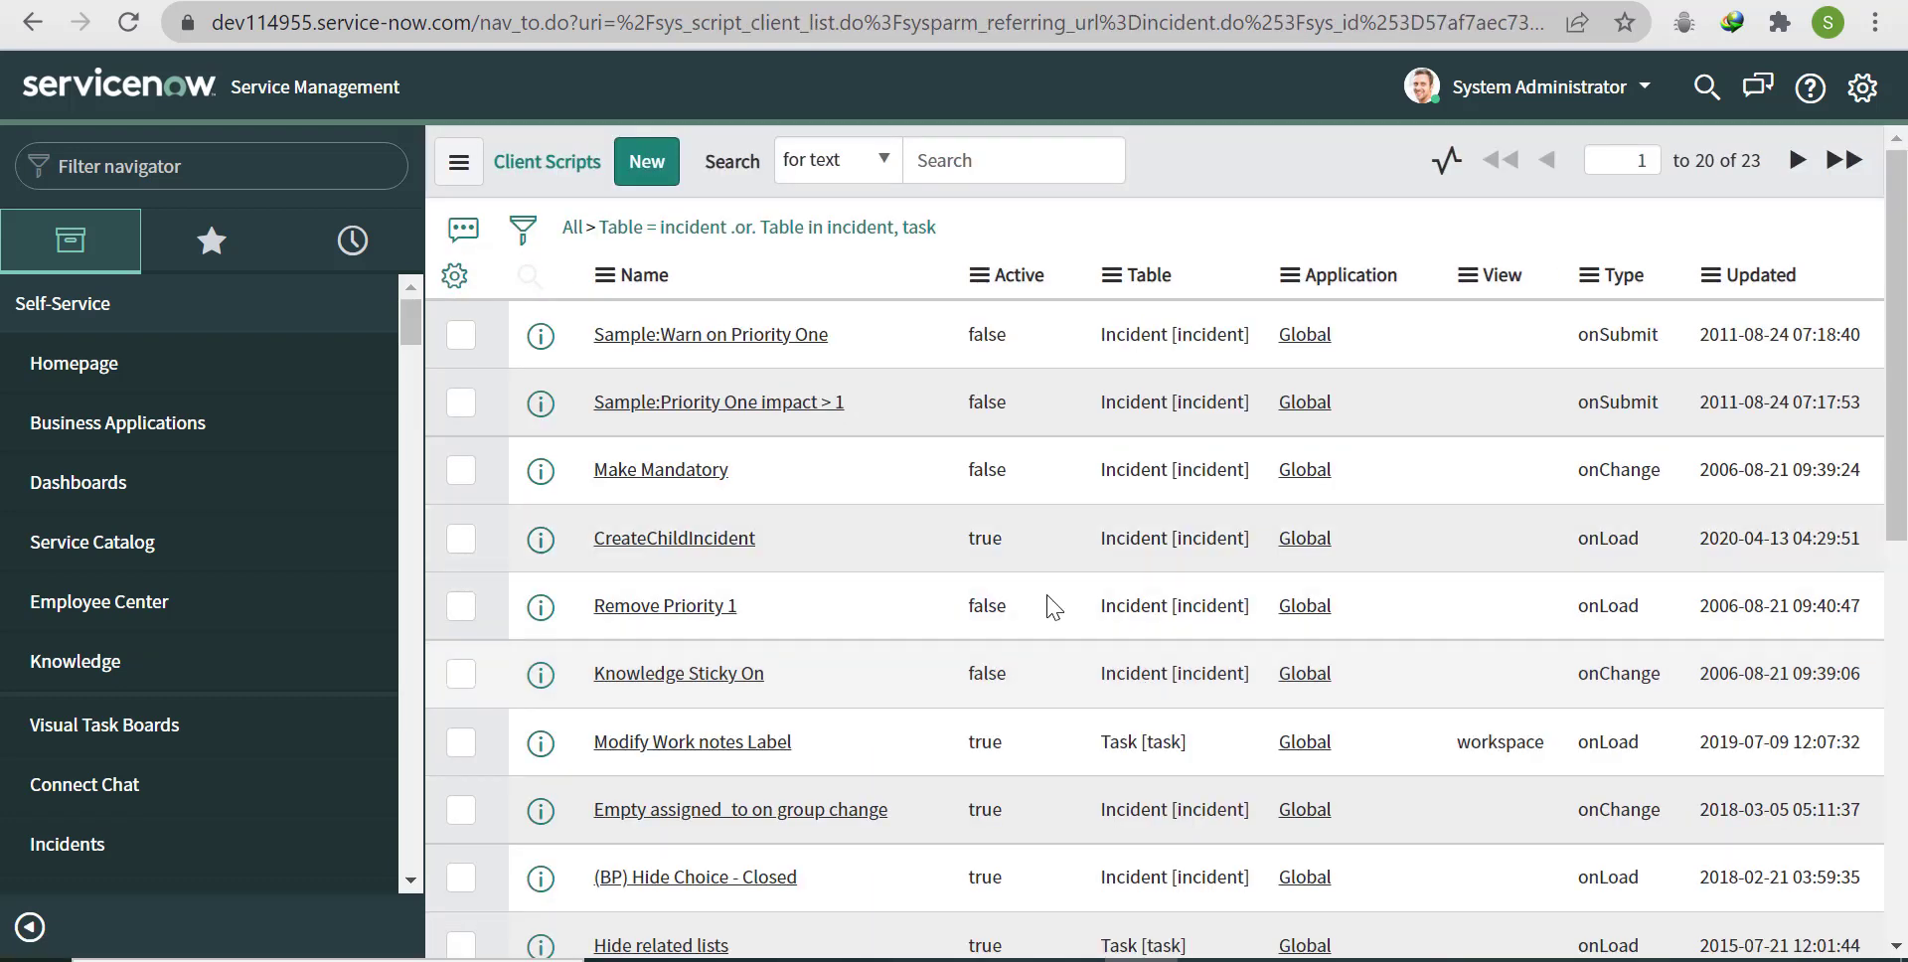
Step: Start a new client script with UI Type All and Type onChange
left_click(648, 179)
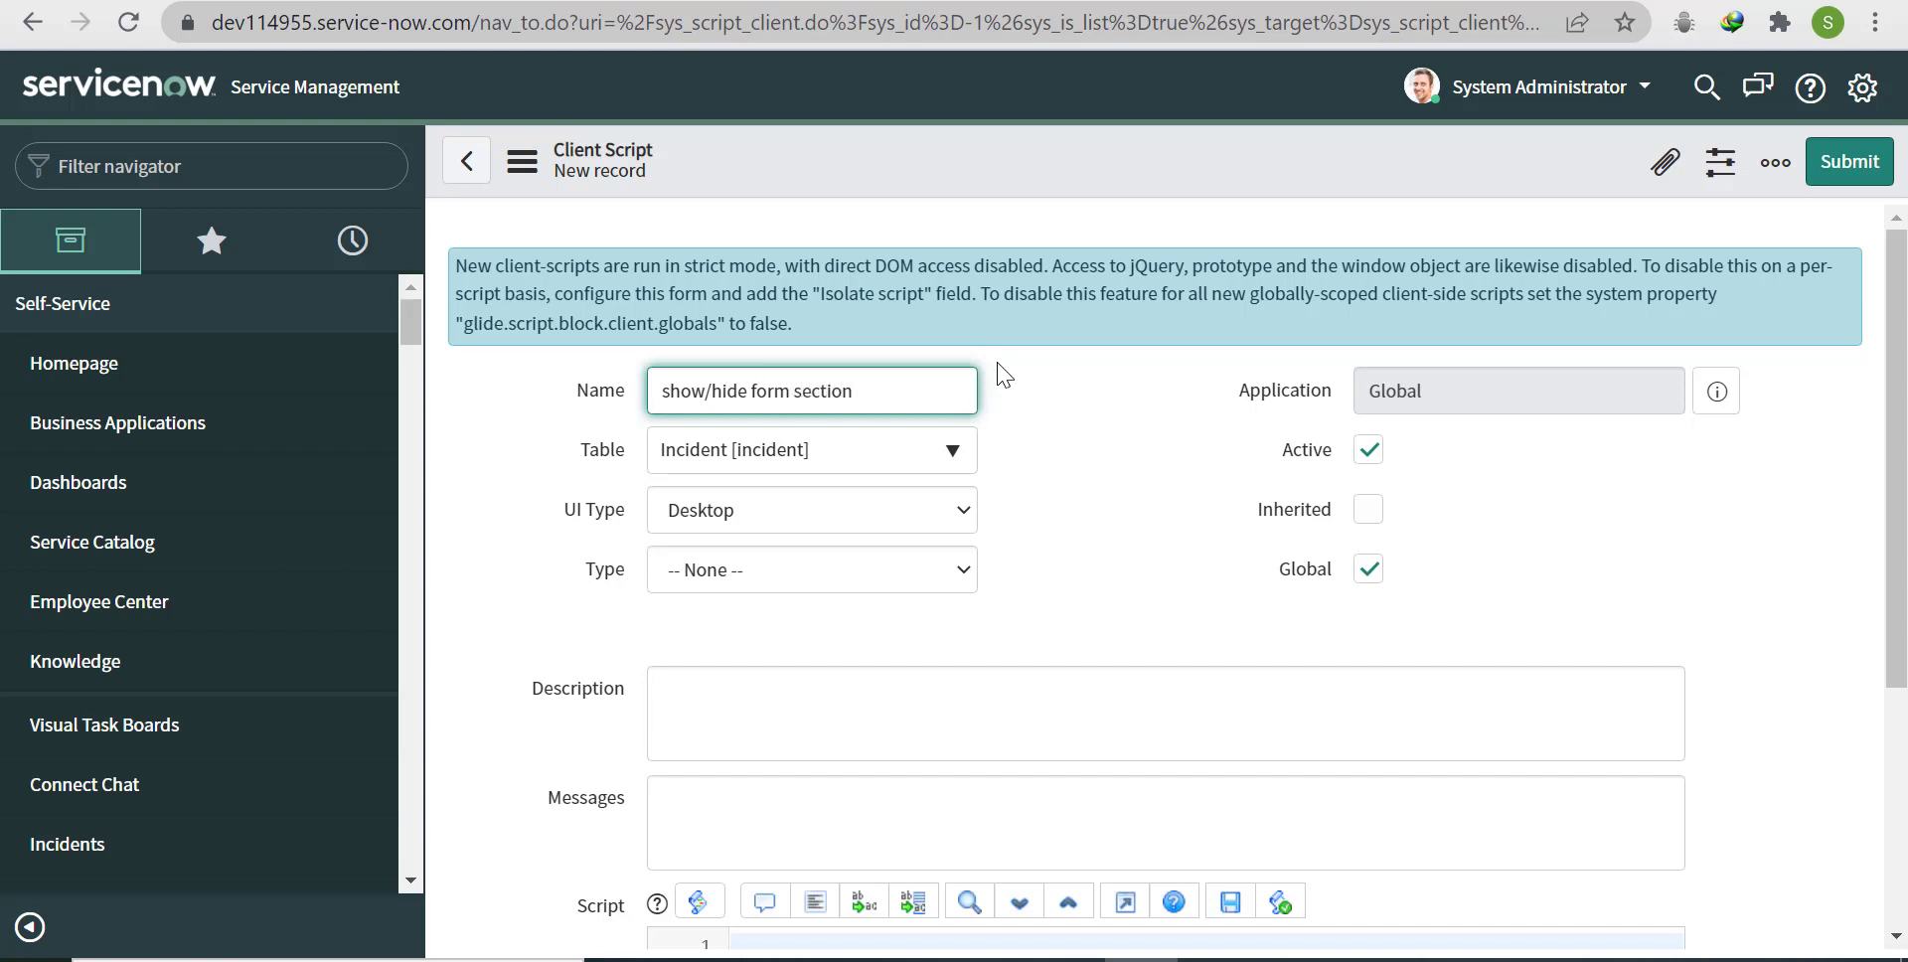
scroll(1153, 577, "down", 1)
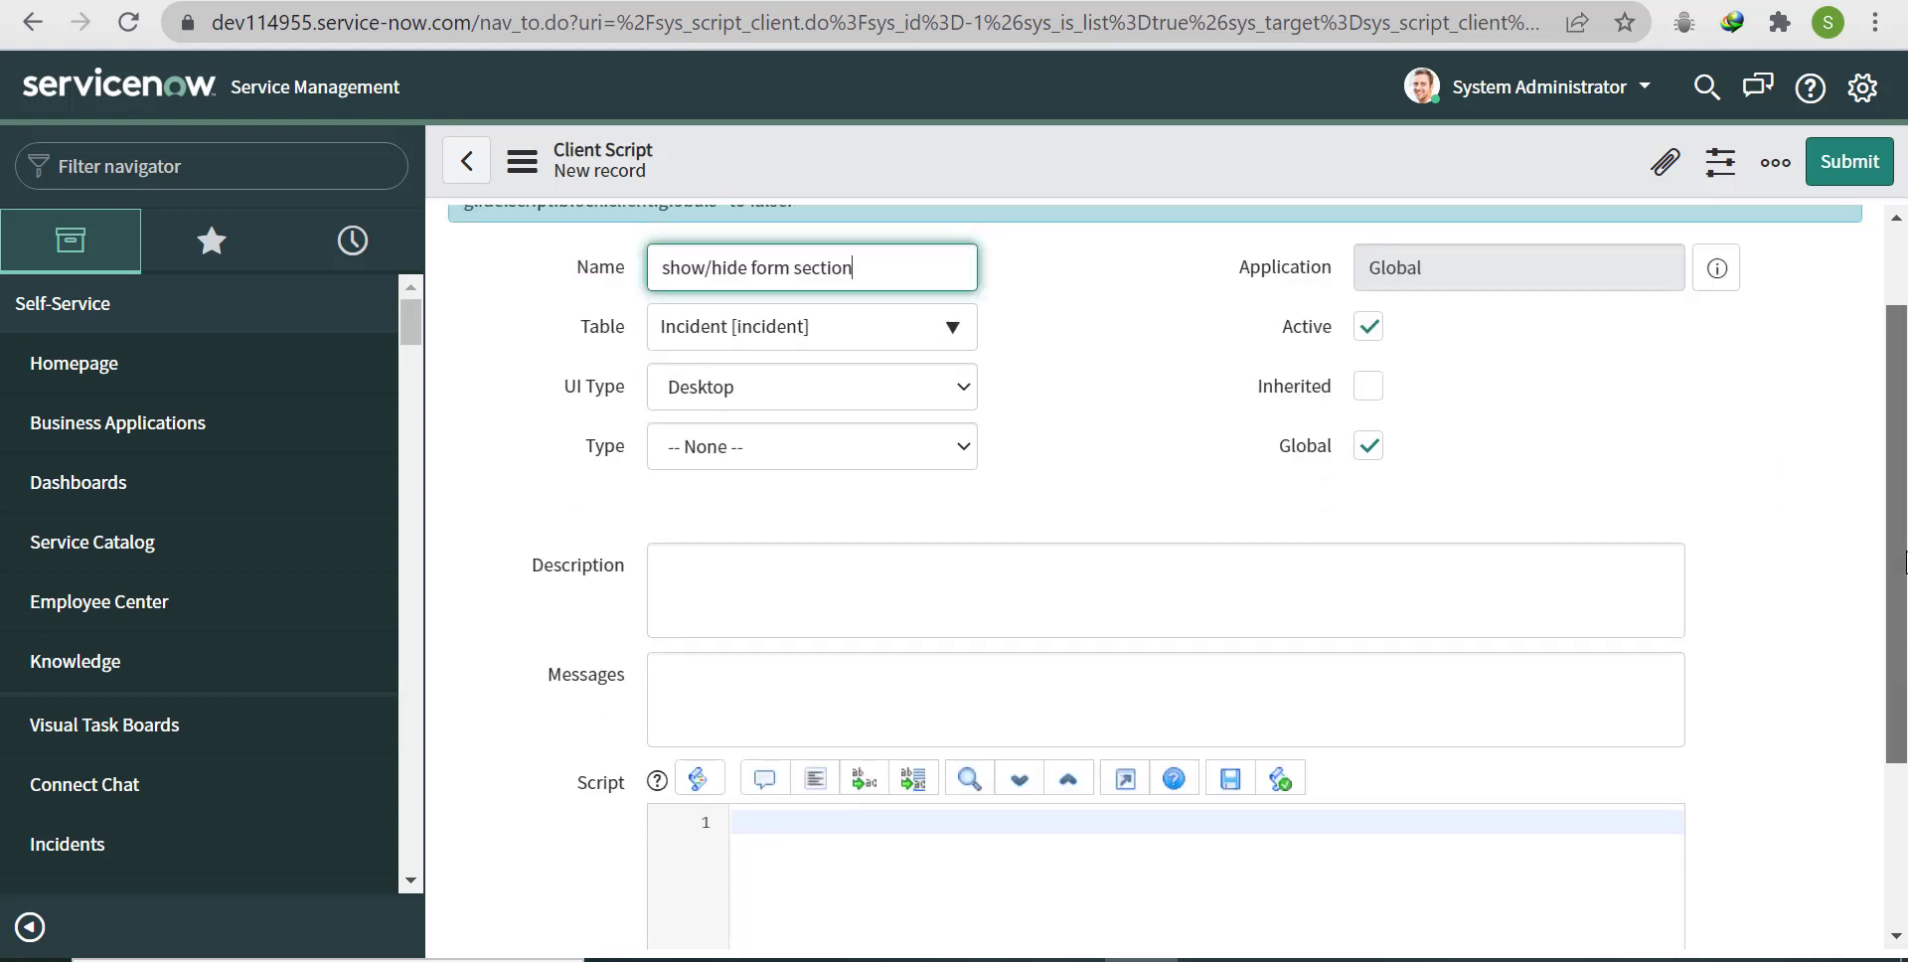
left_click(761, 391)
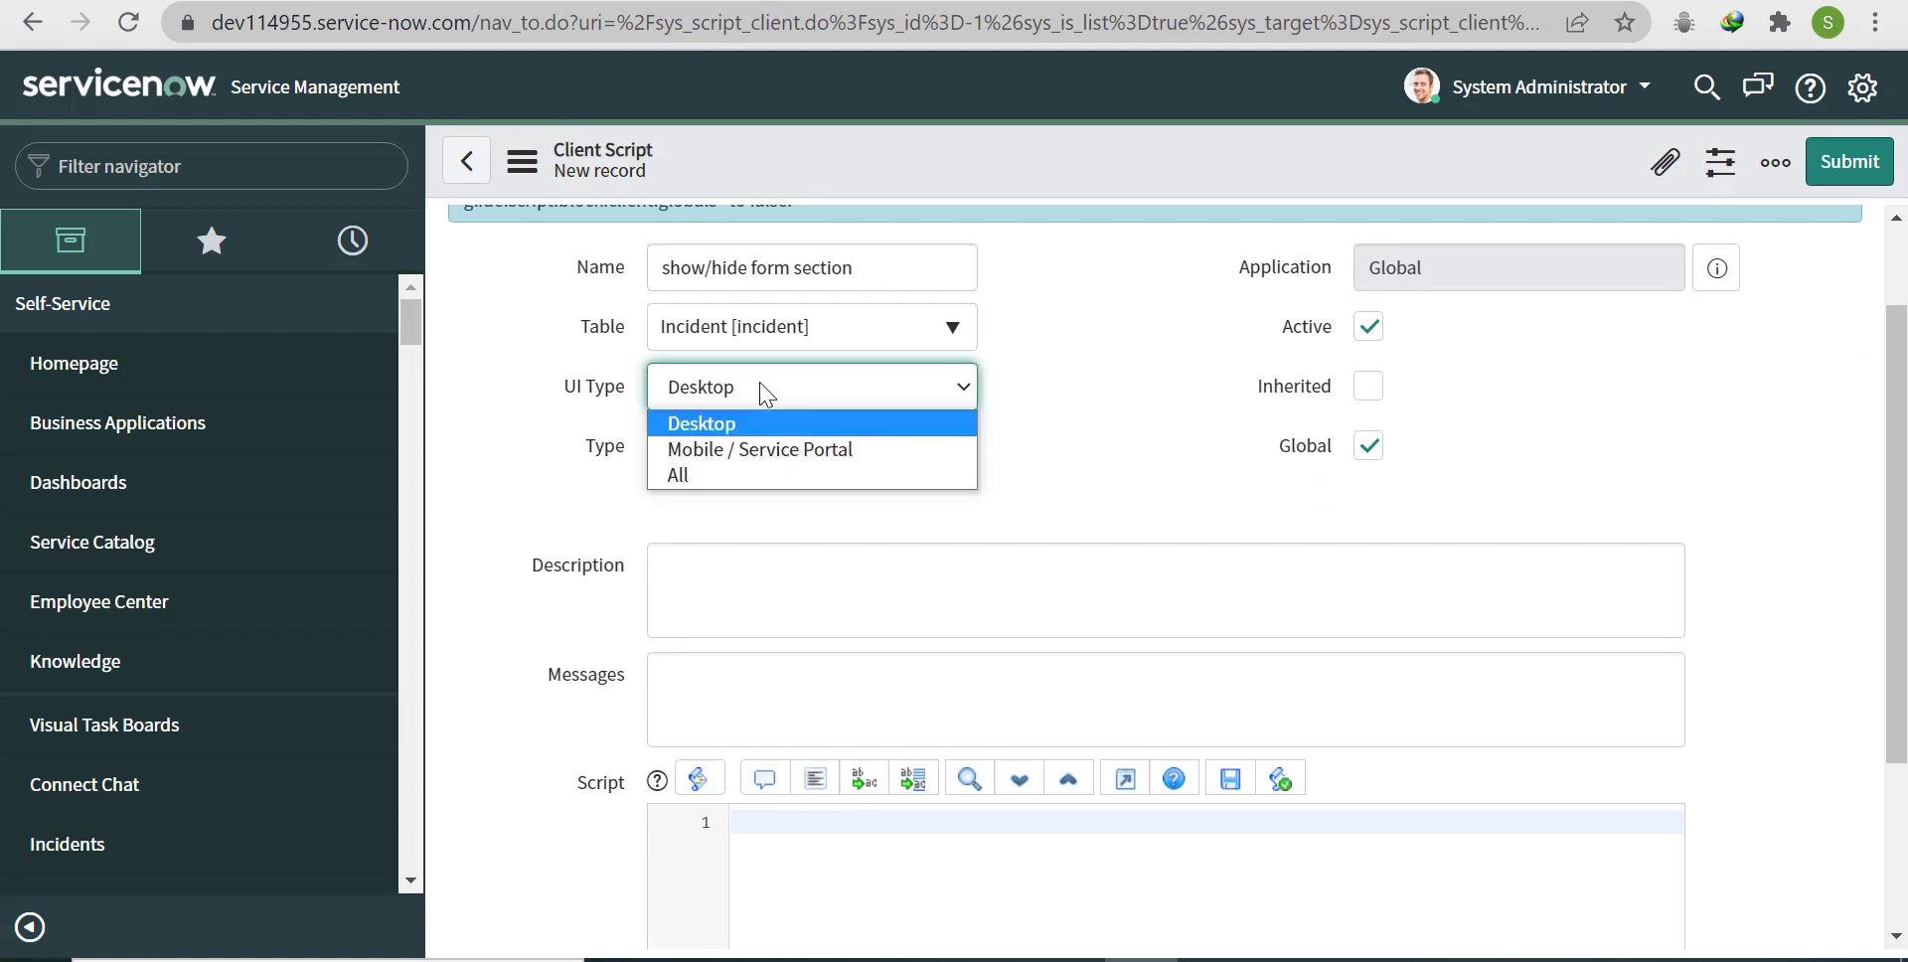
left_click(783, 475)
left_click(874, 457)
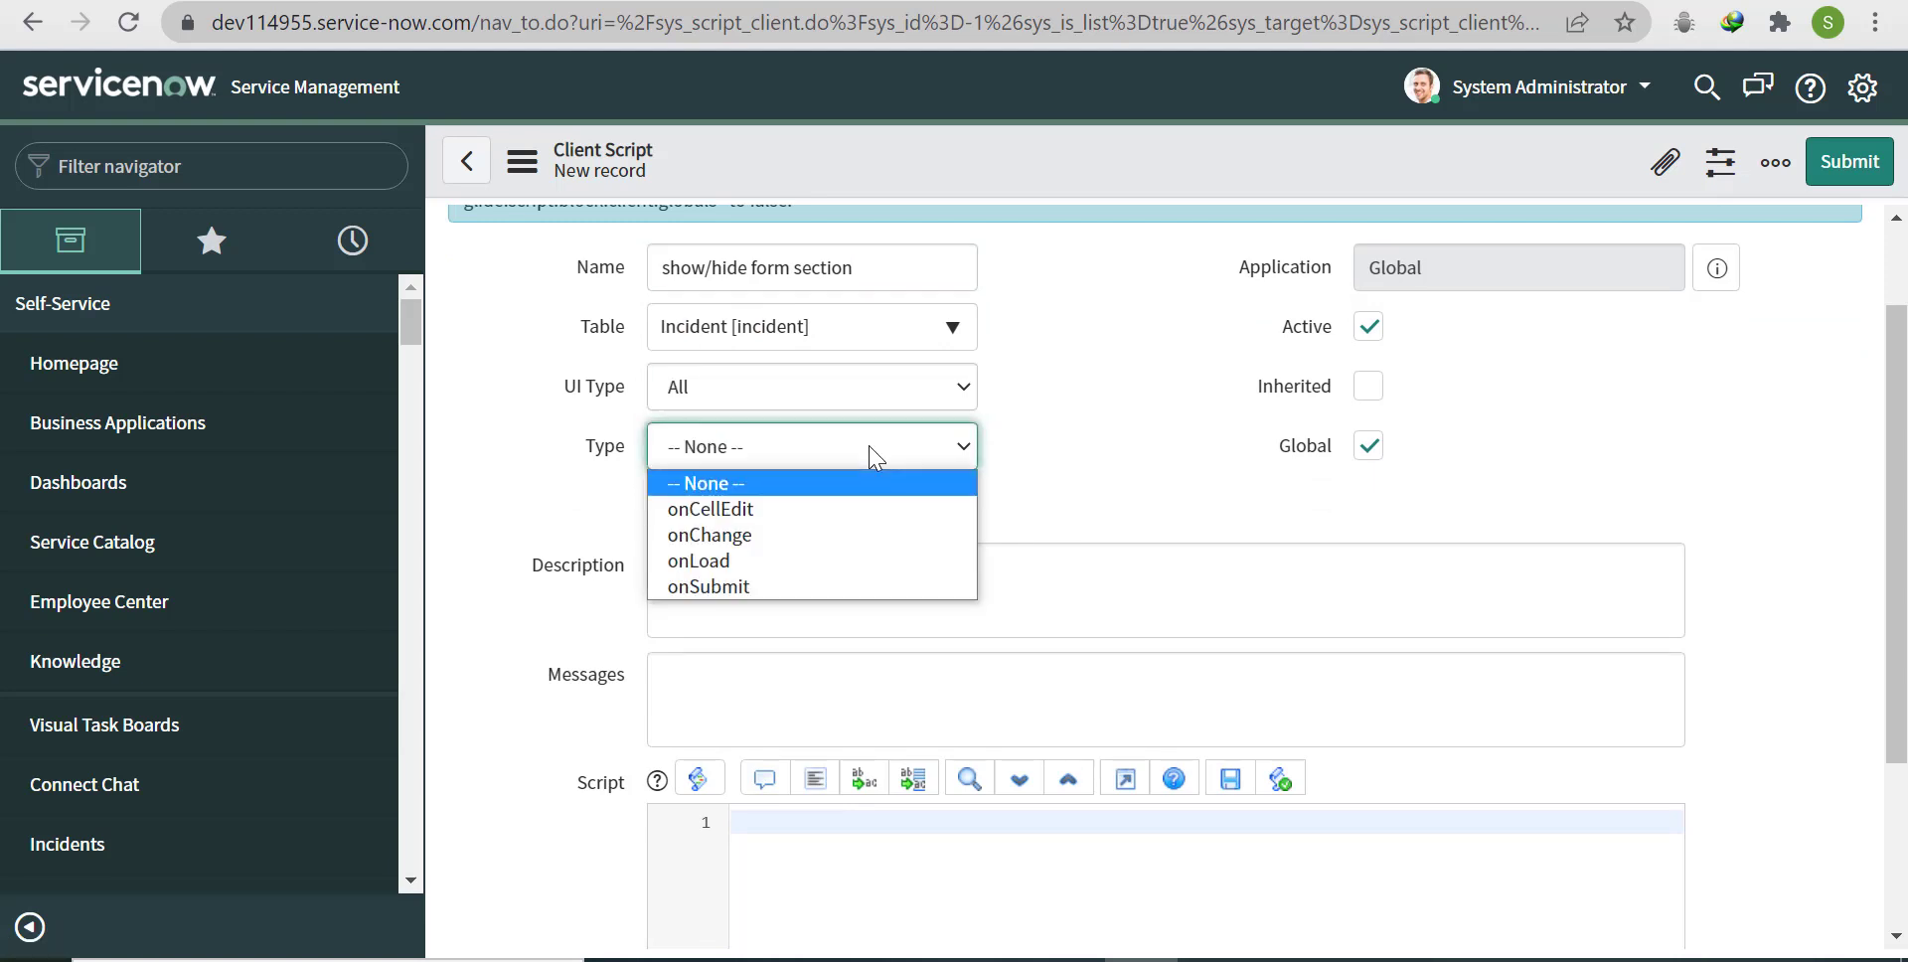
left_click(862, 542)
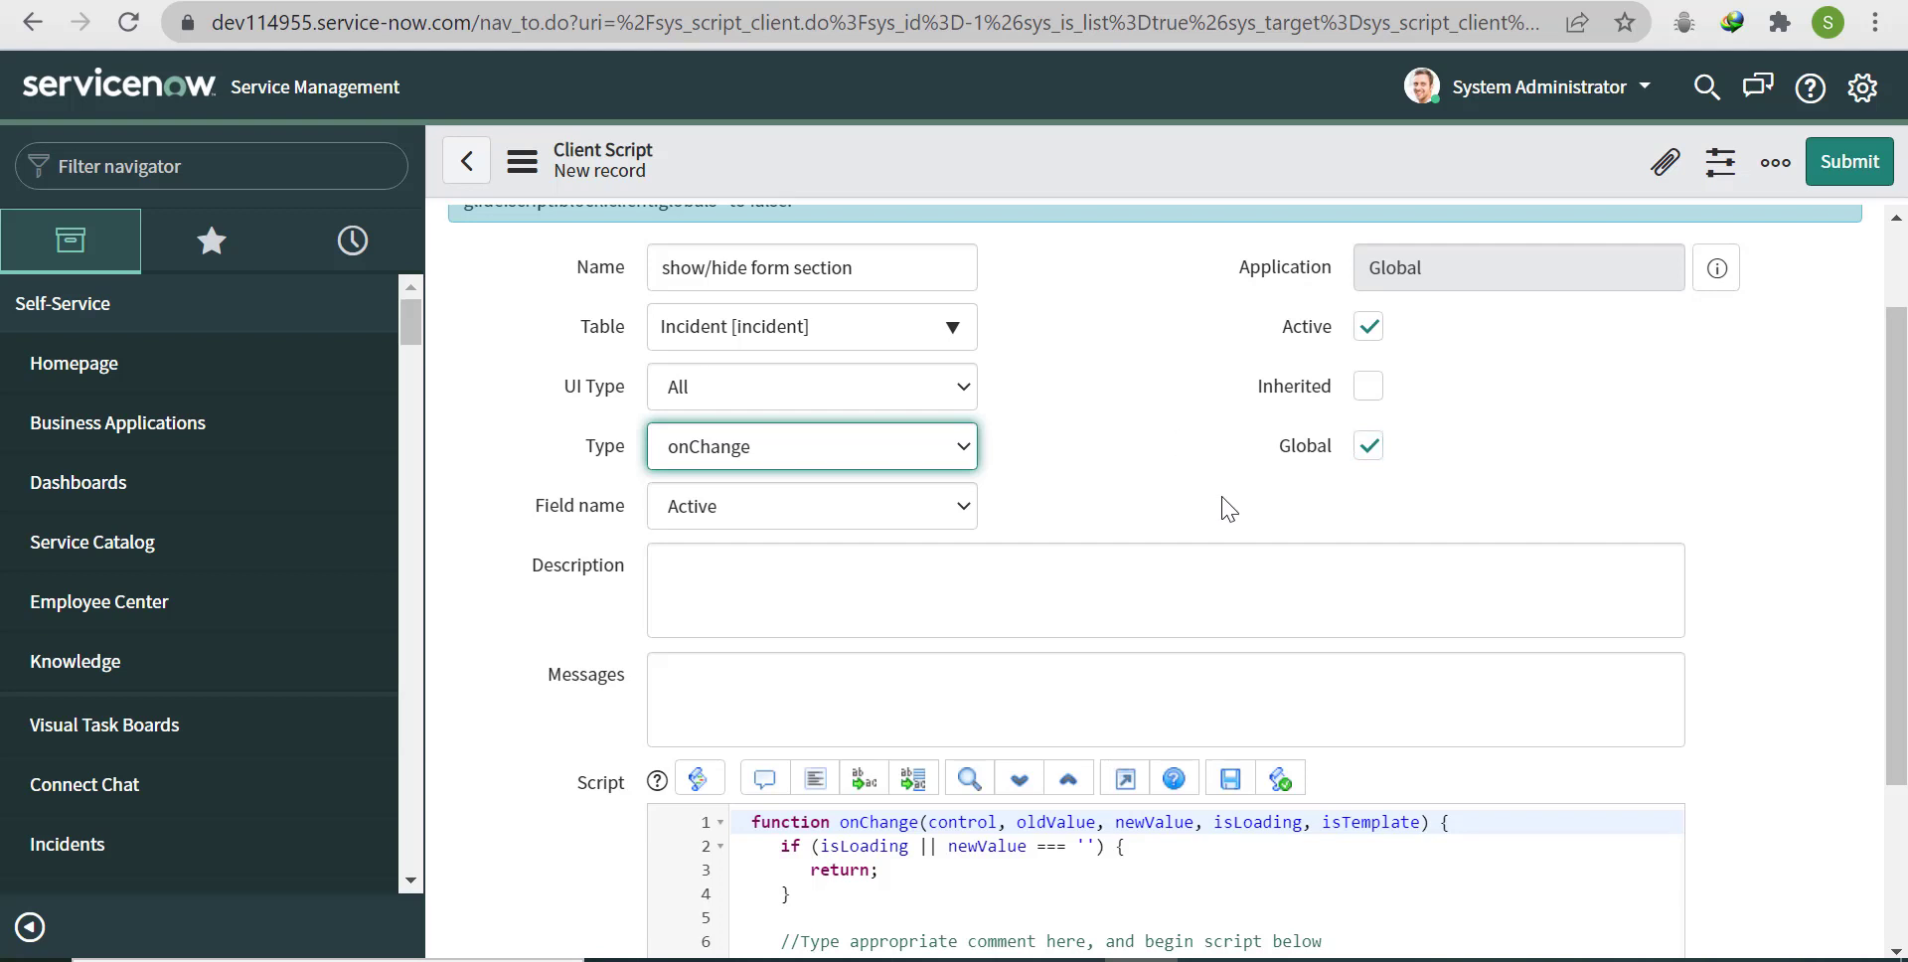
Step: Set the script's Field name to Caller Info and place the cursor in the script body
left_click(776, 512)
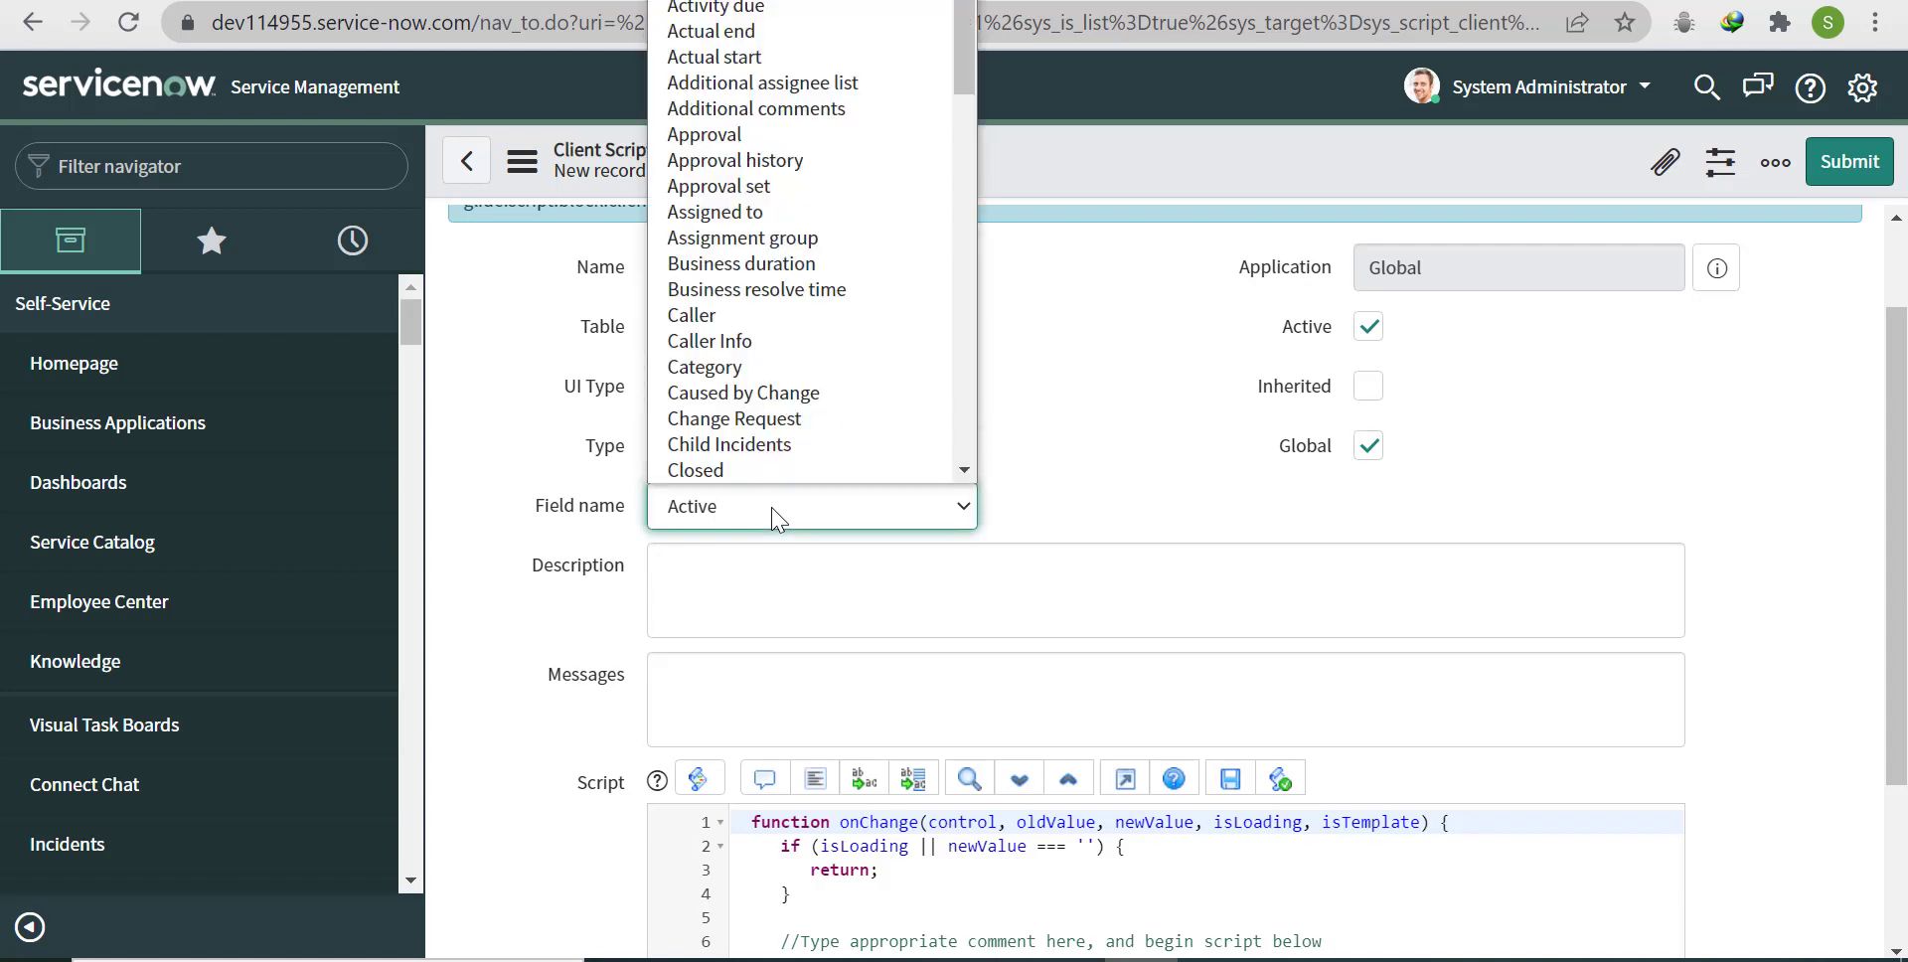
left_click(772, 508)
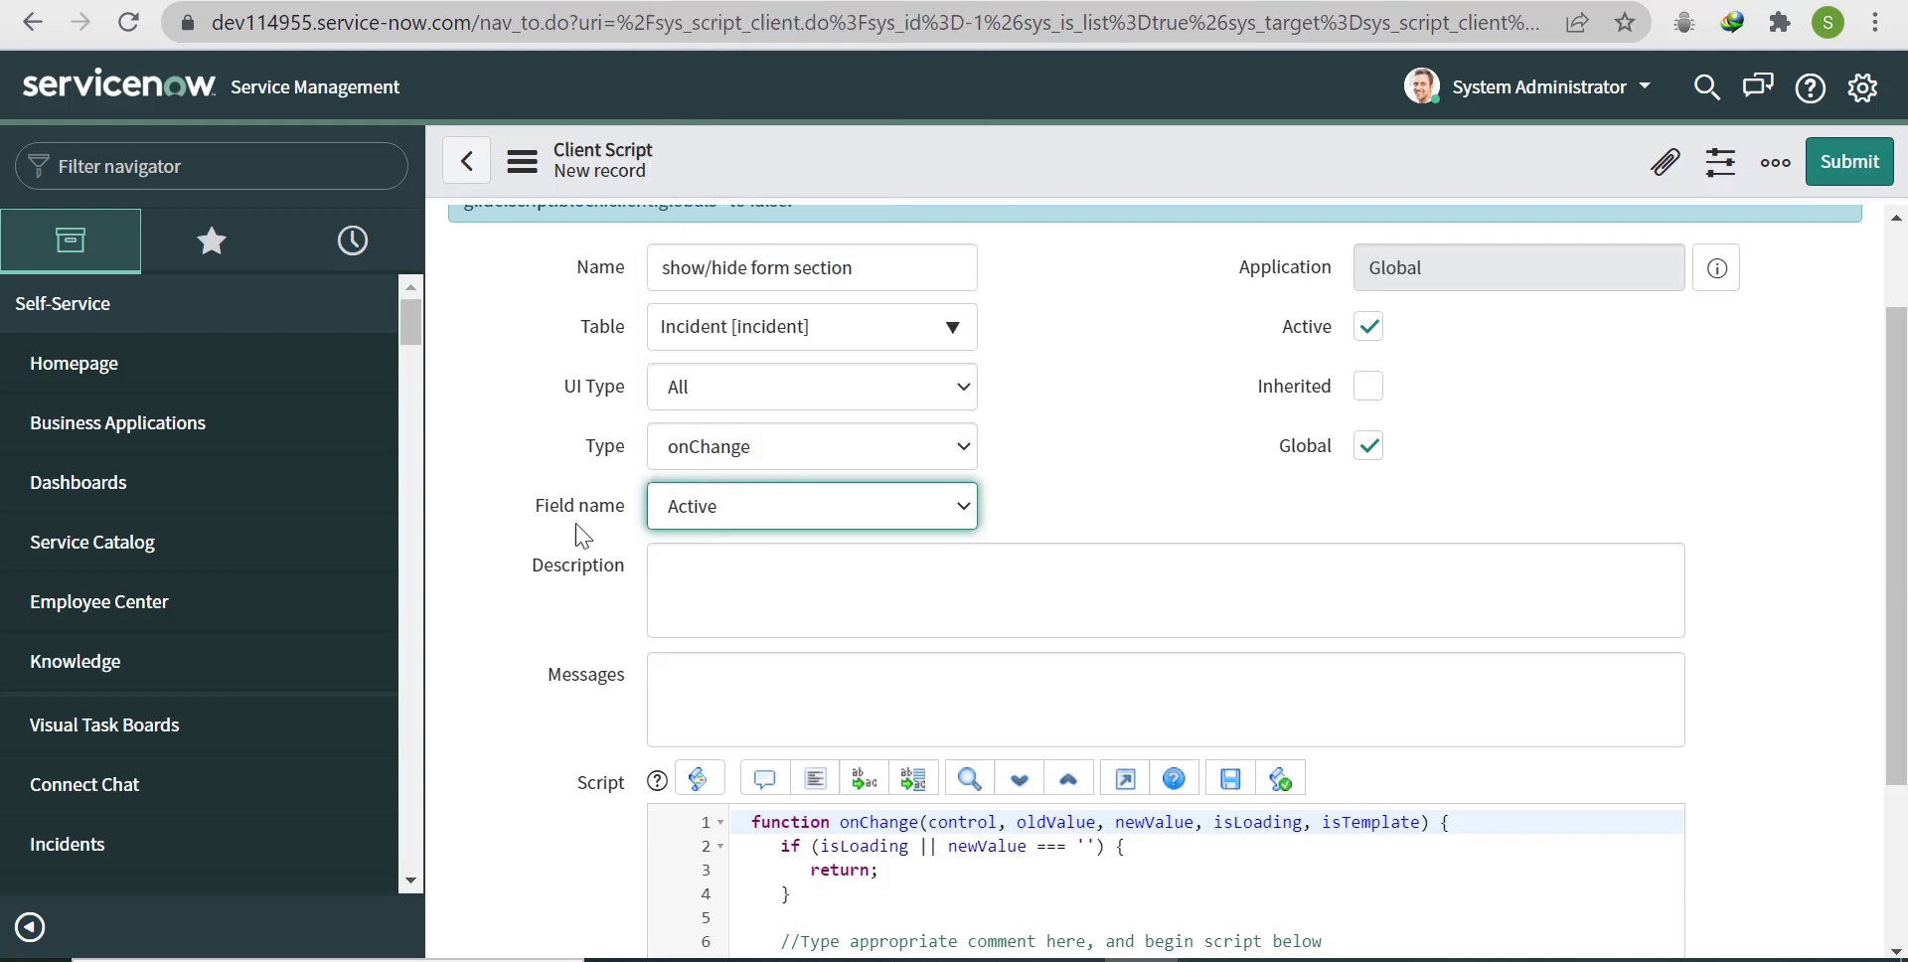
left_click(792, 513)
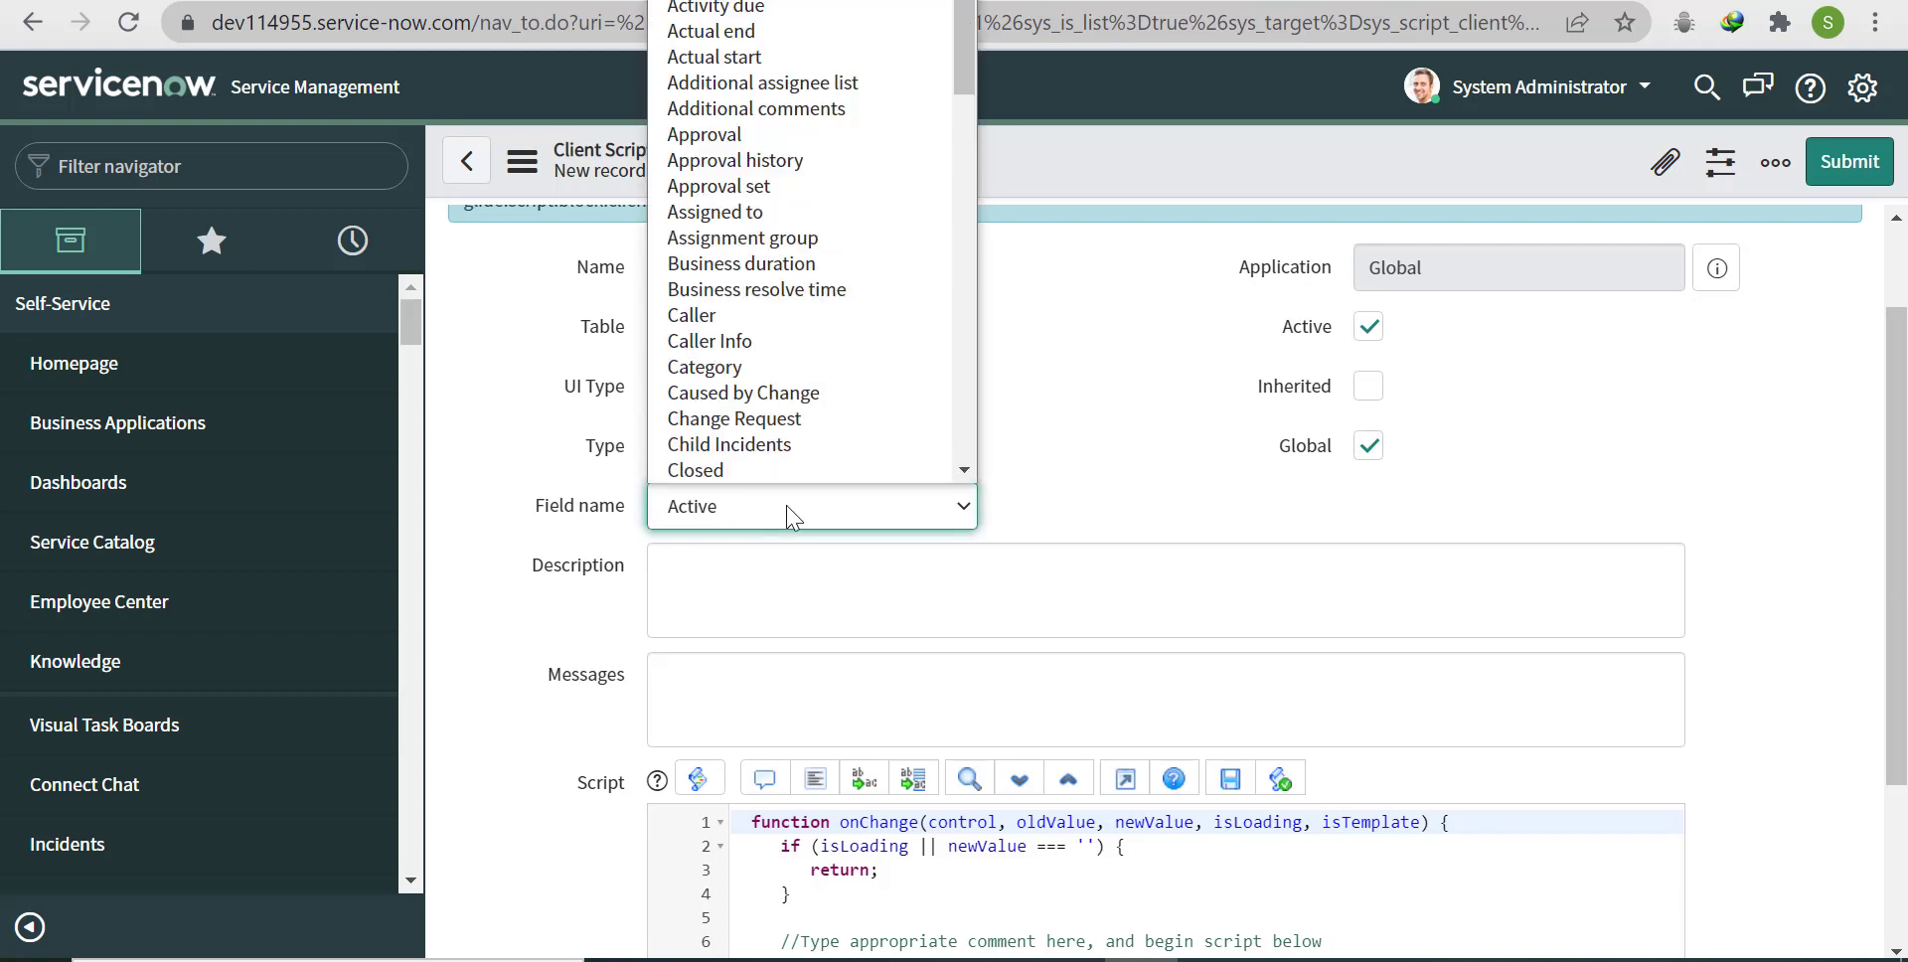
left_click_drag(958, 66, 962, 125)
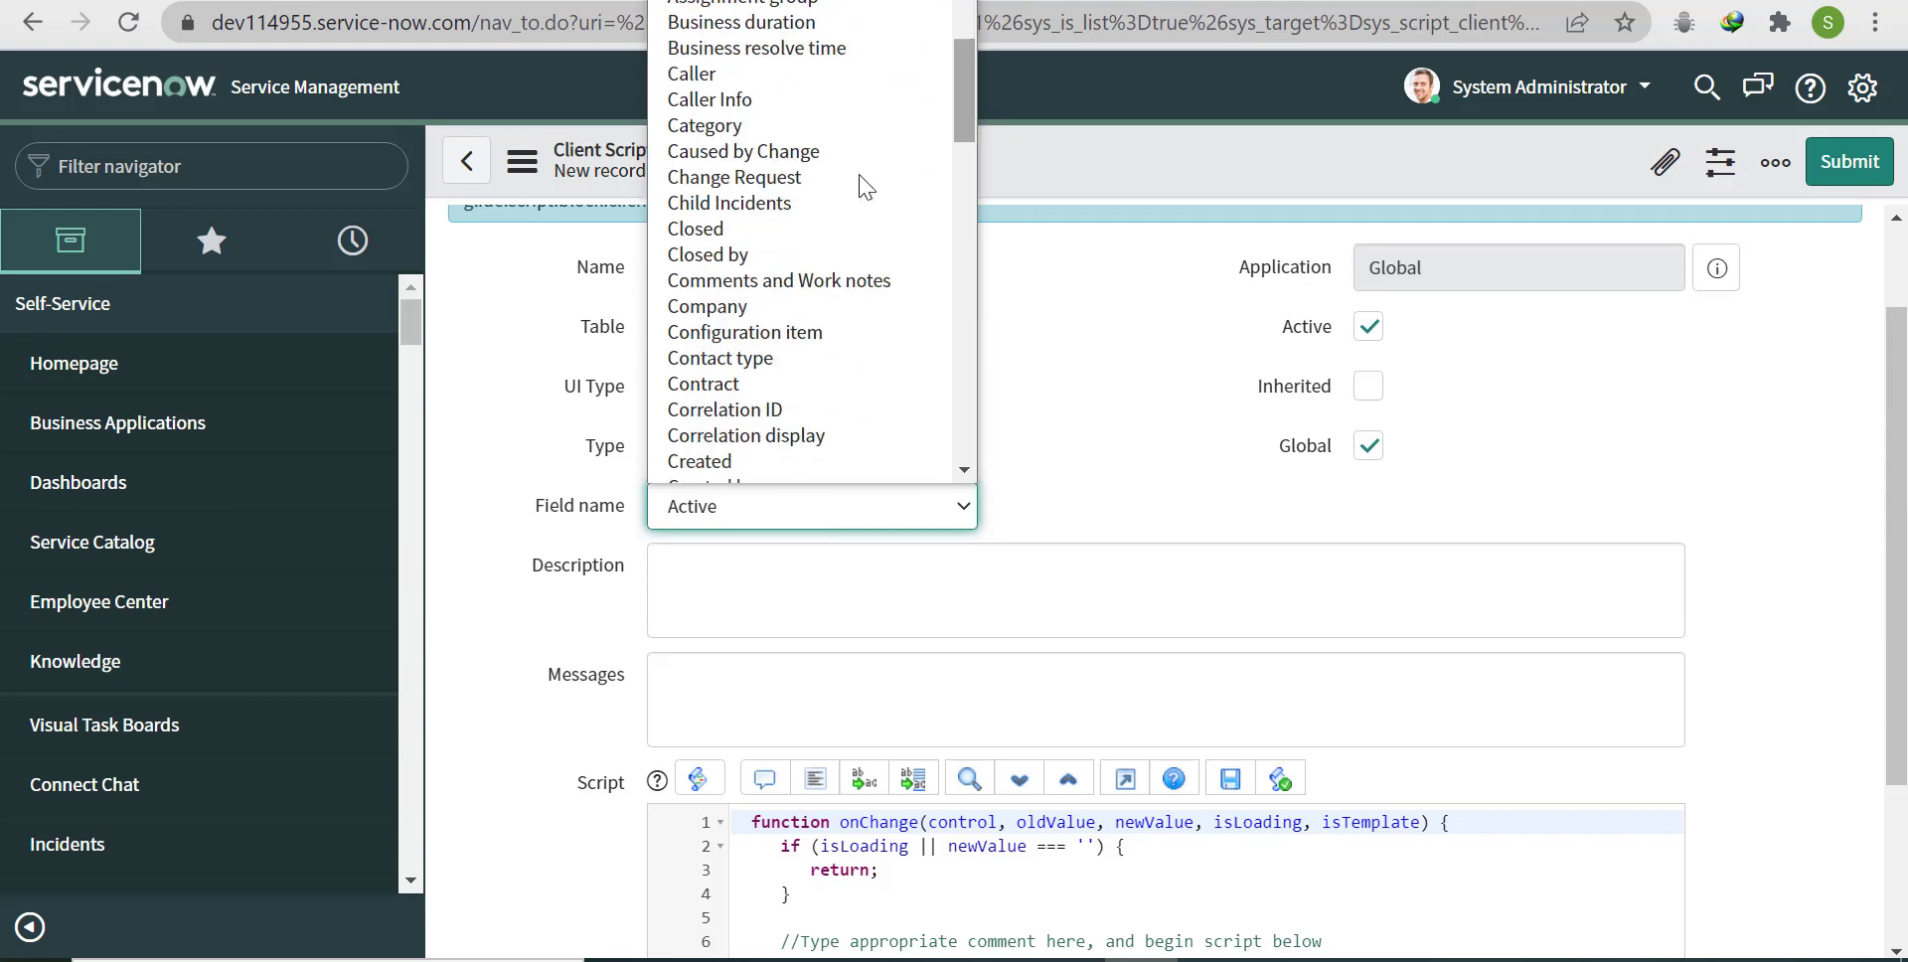
left_click(760, 101)
scroll(1906, 428, "down", 3)
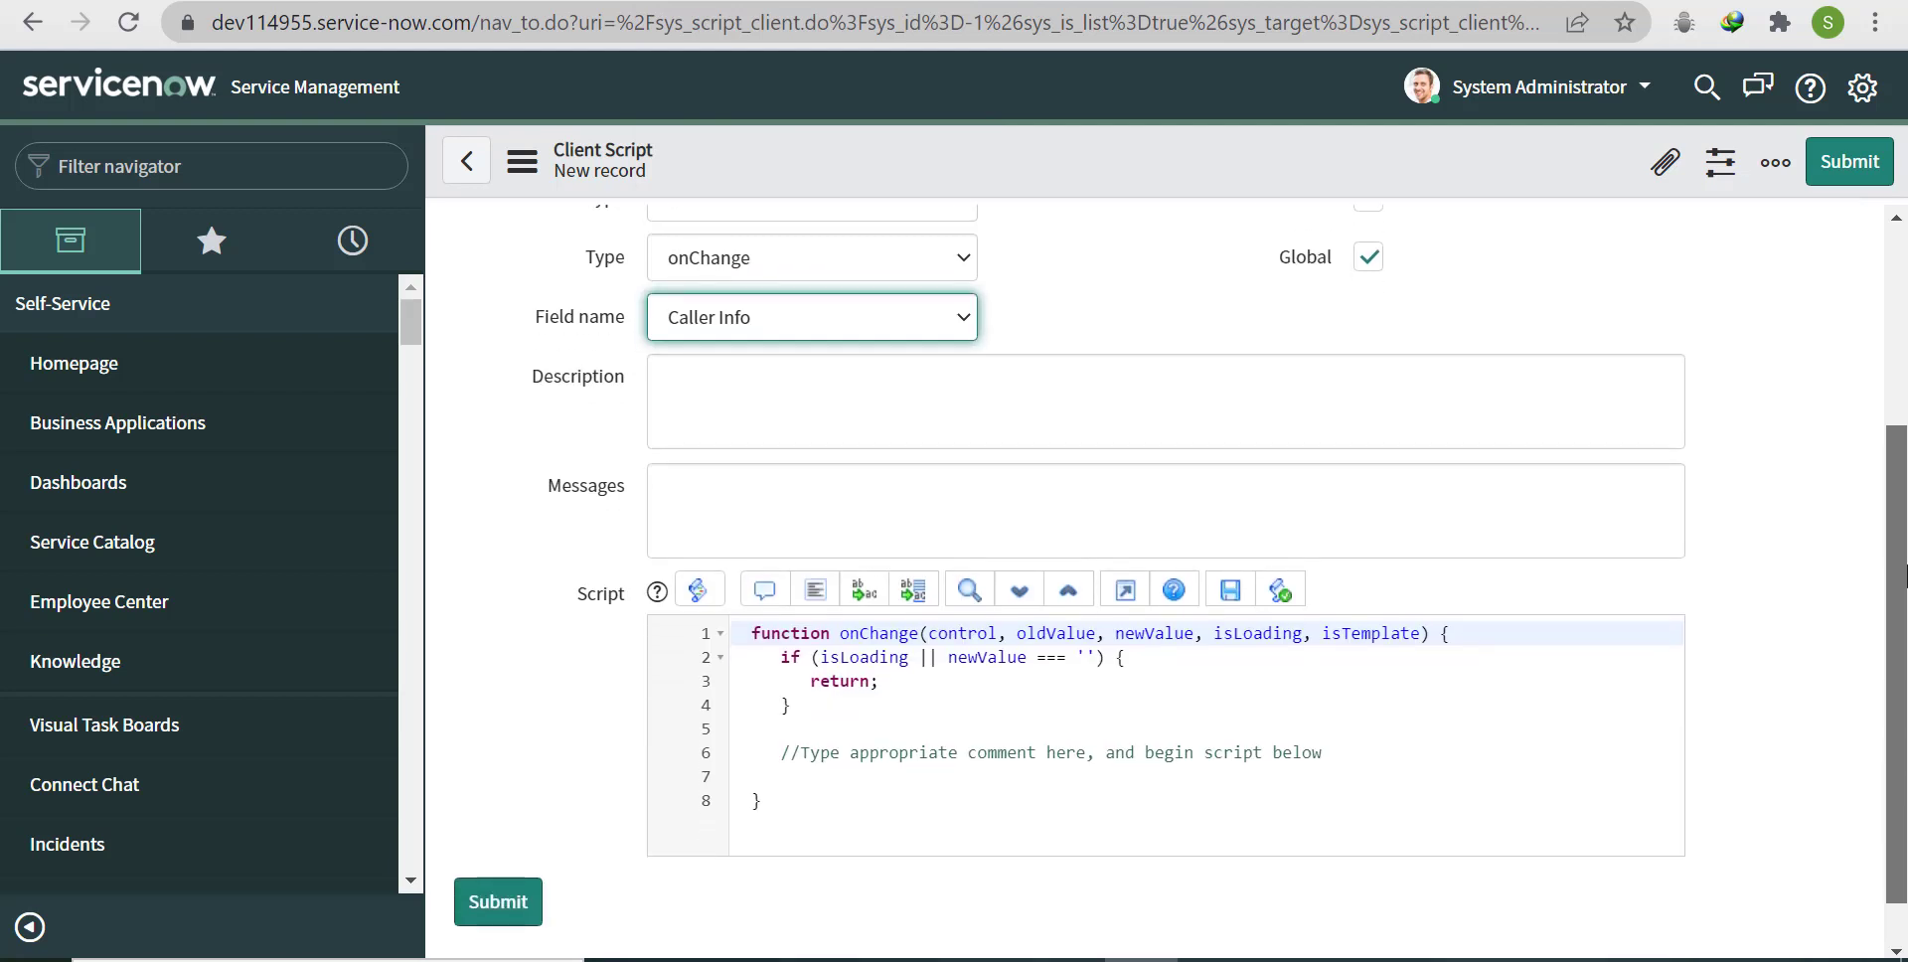
left_click(1347, 701)
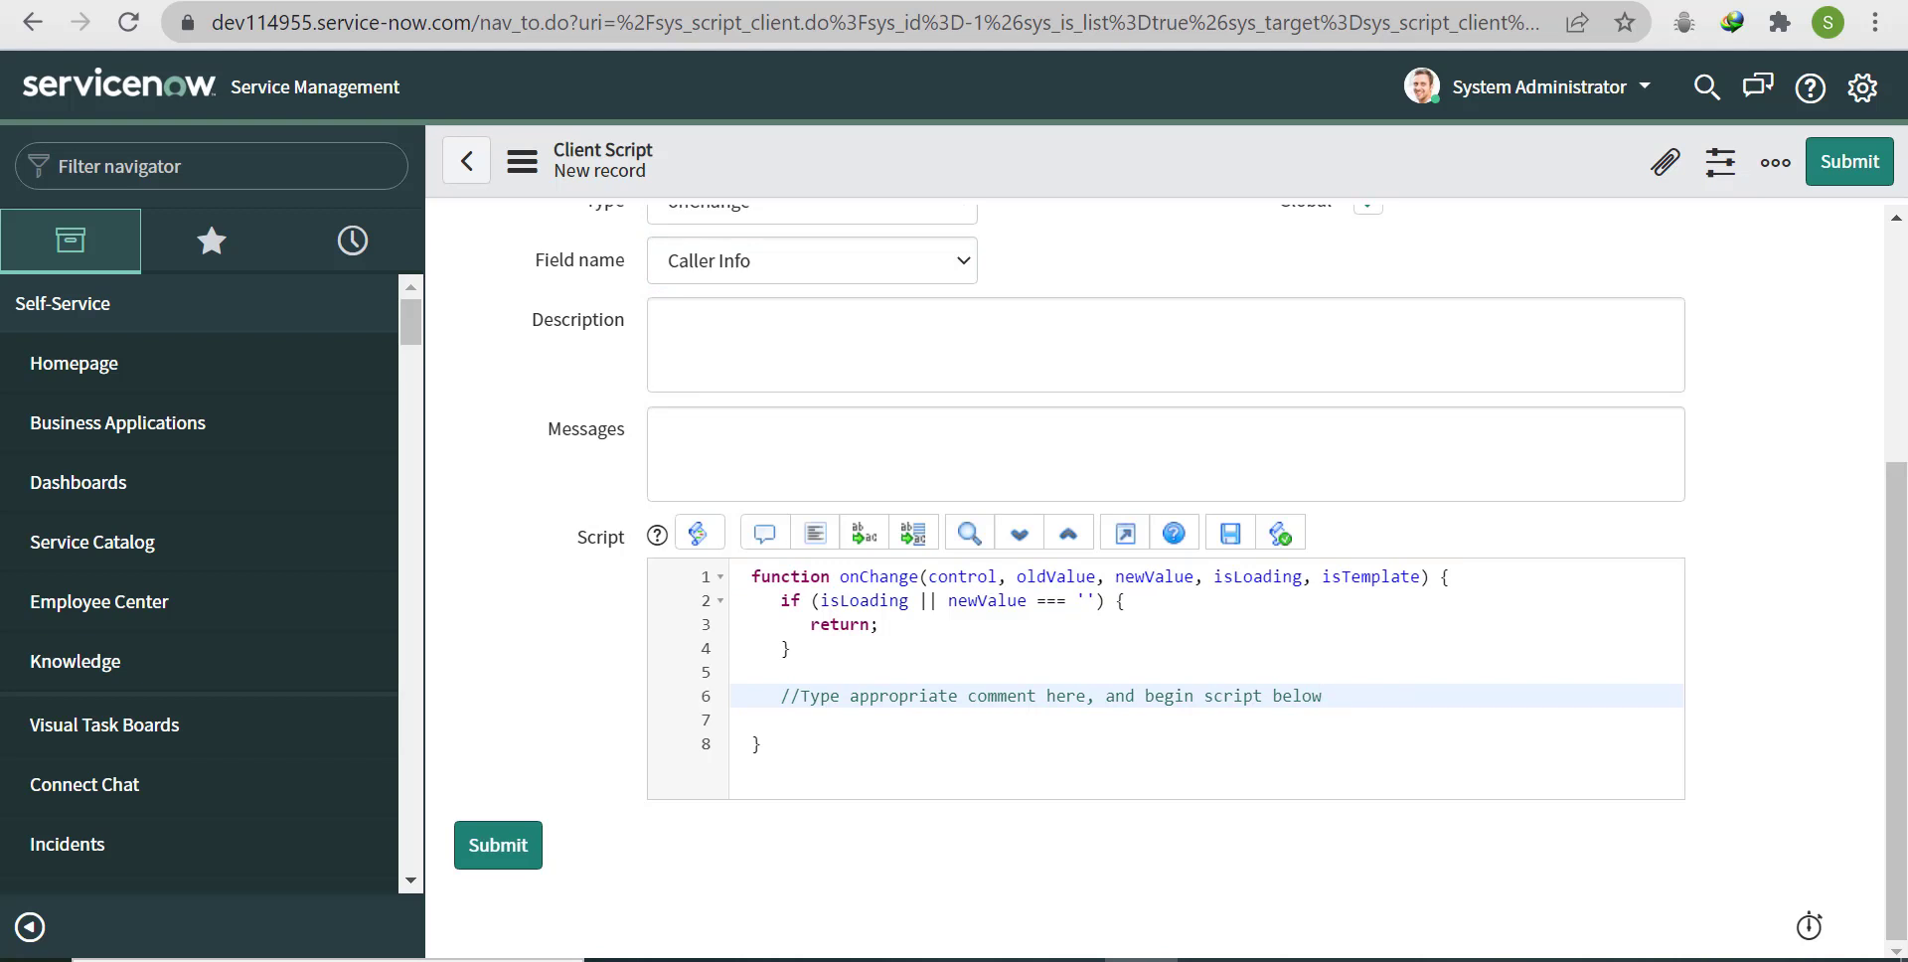
Step: Add a new line after the template comment reading var val = g_form.getValue('
key("Return")
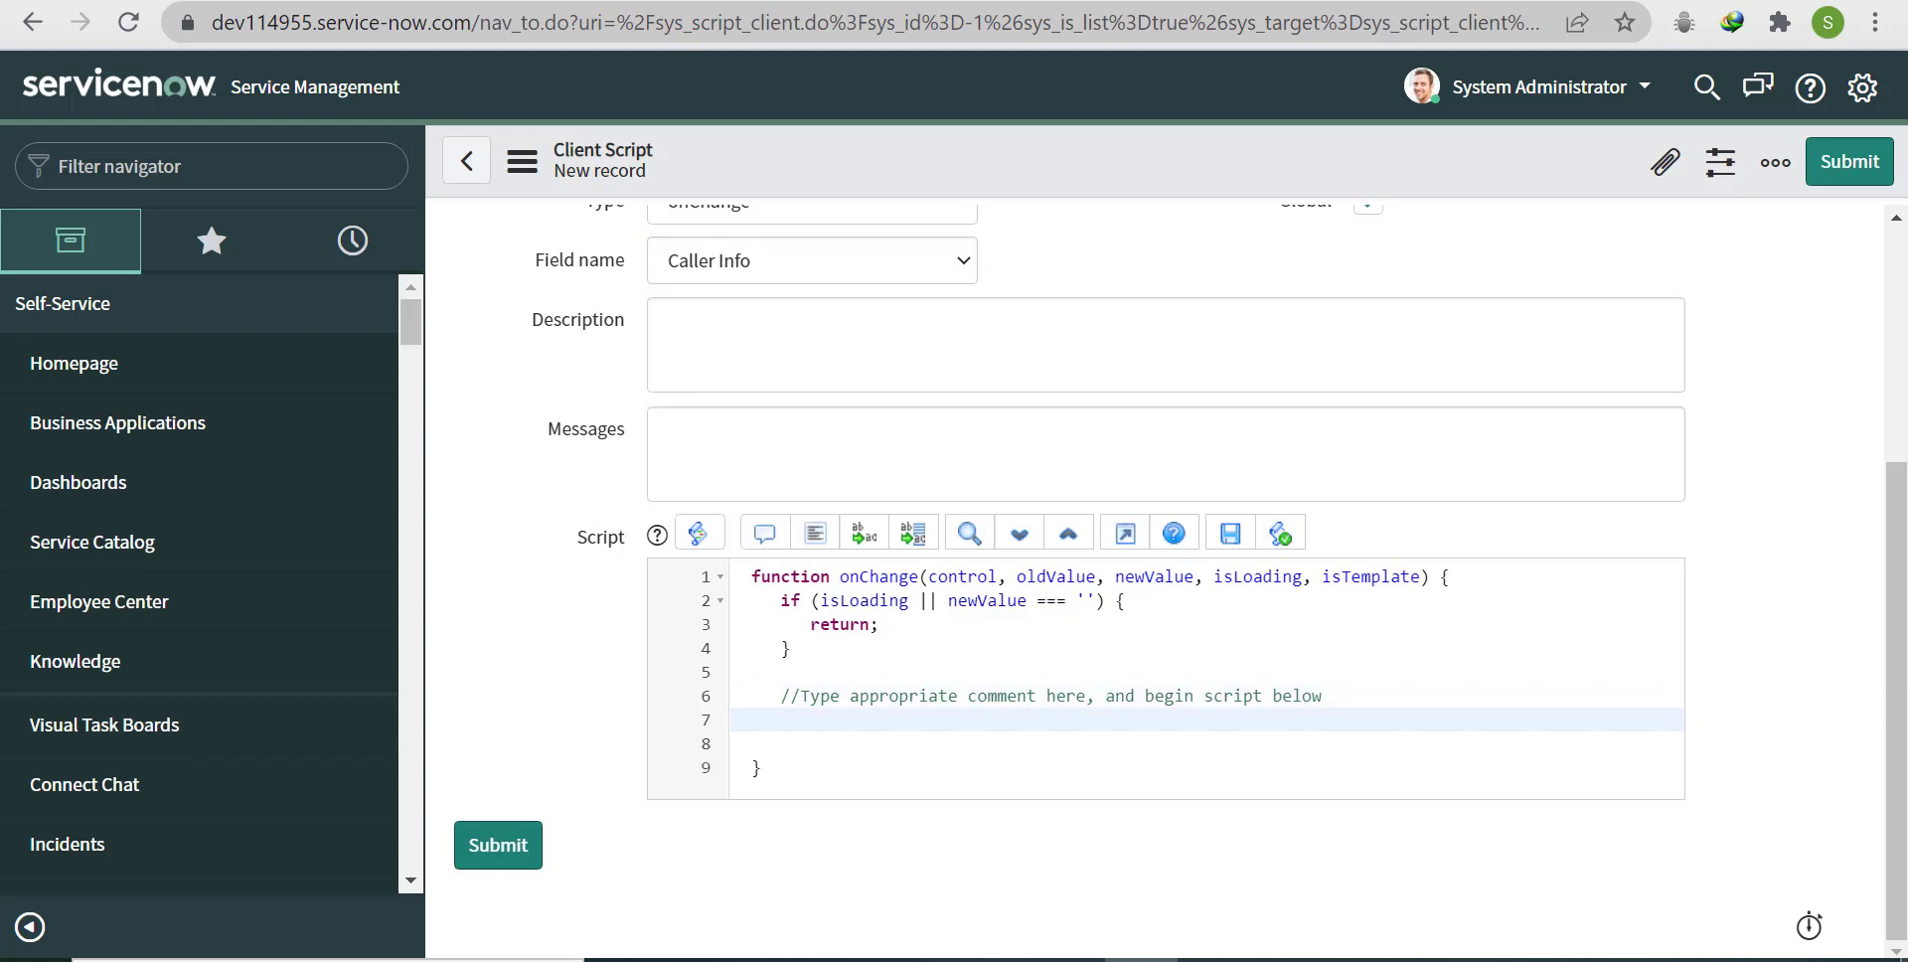
type("var val = g_form.getv")
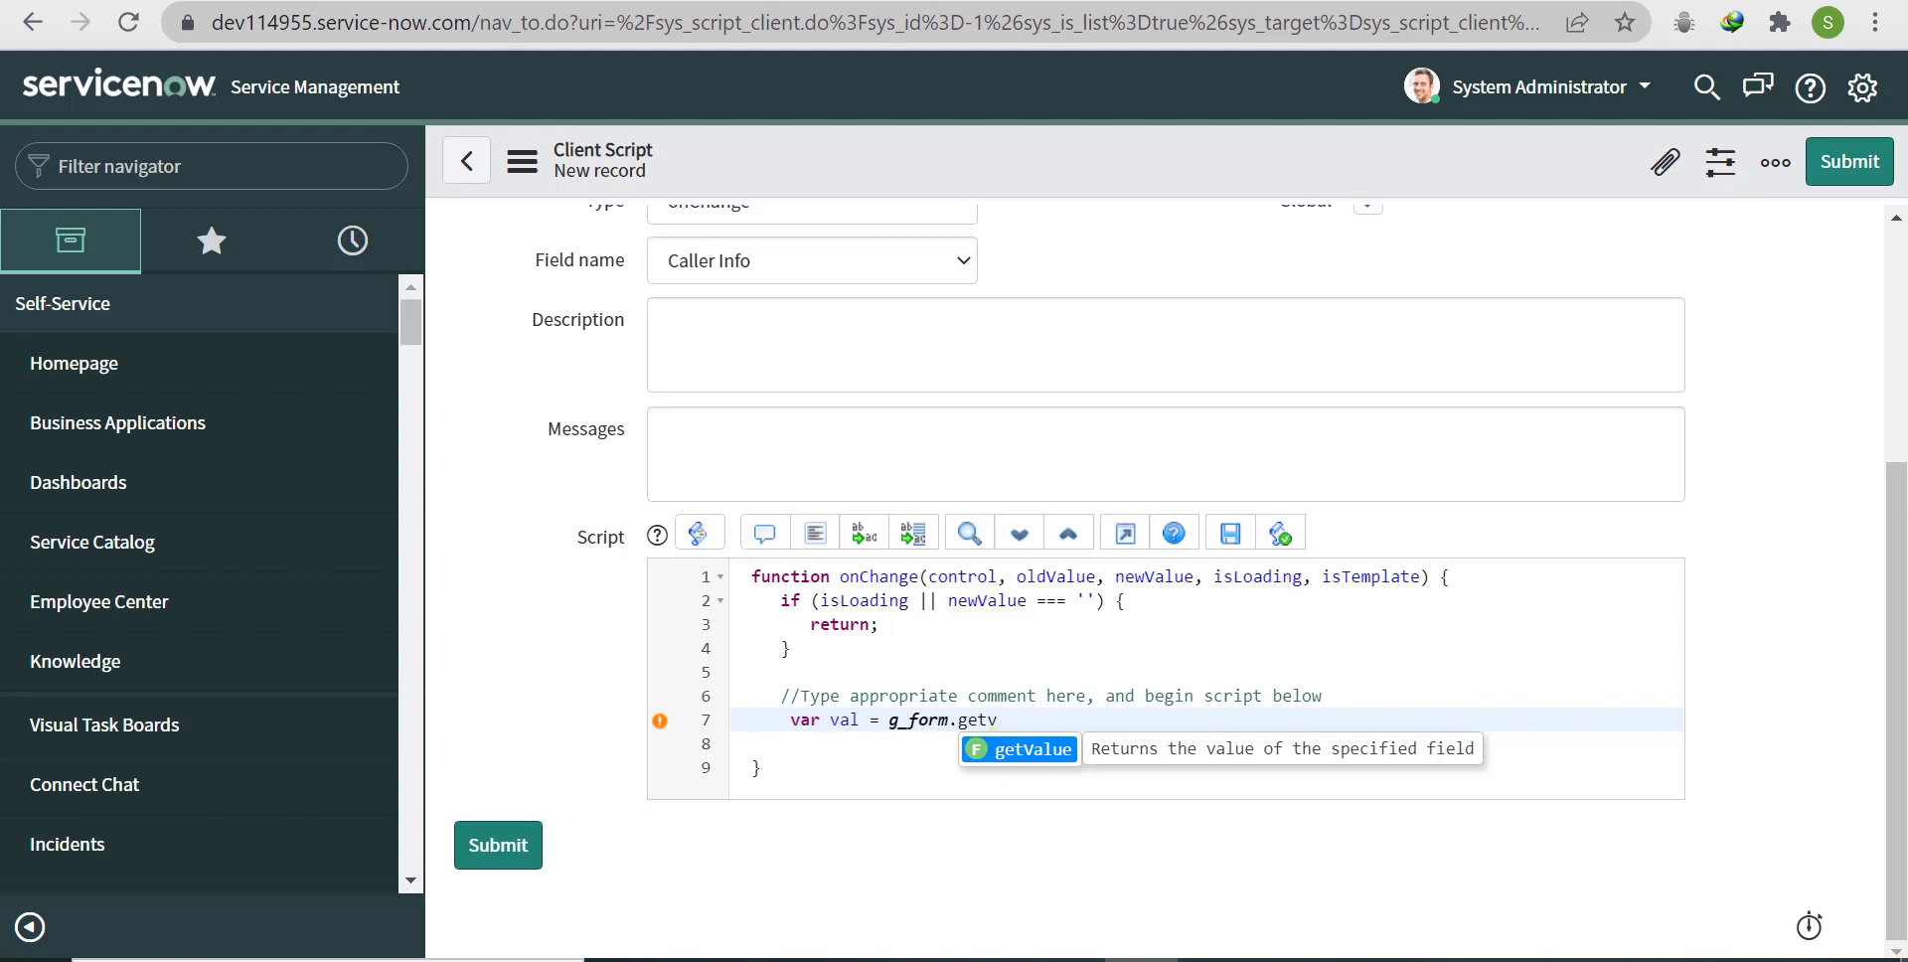
key("Return")
type("(")
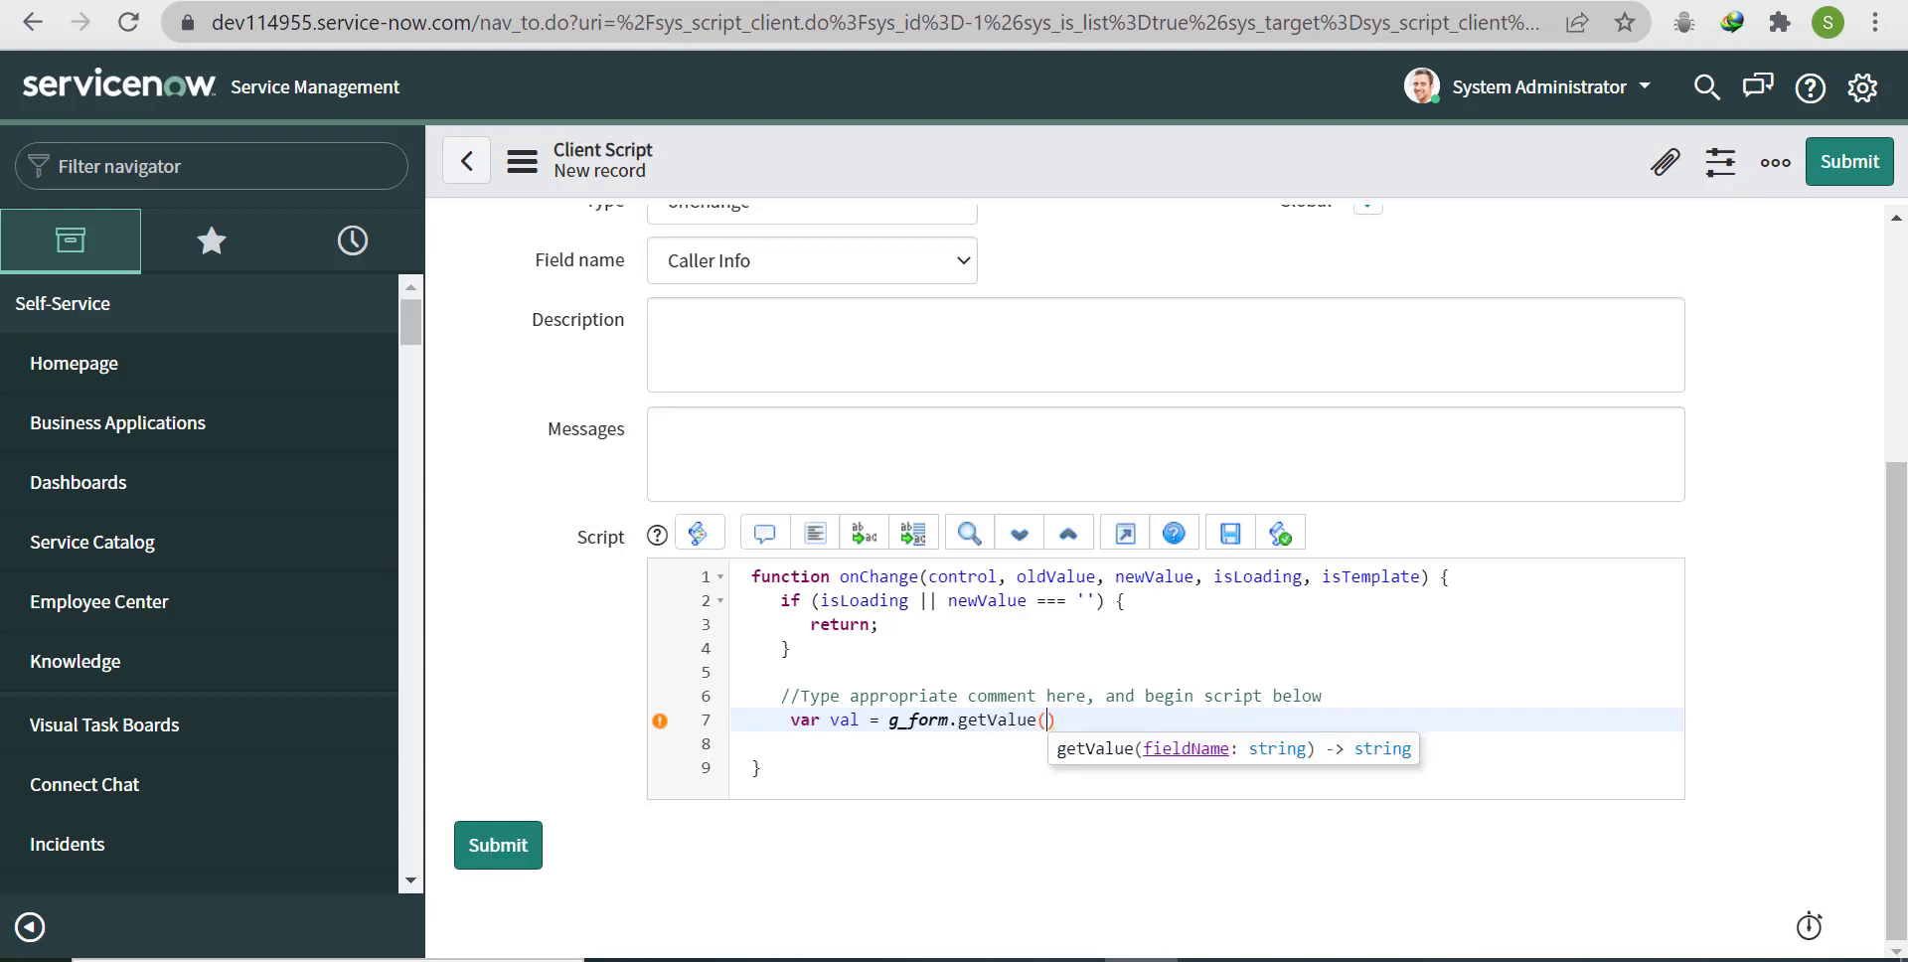
type("'")
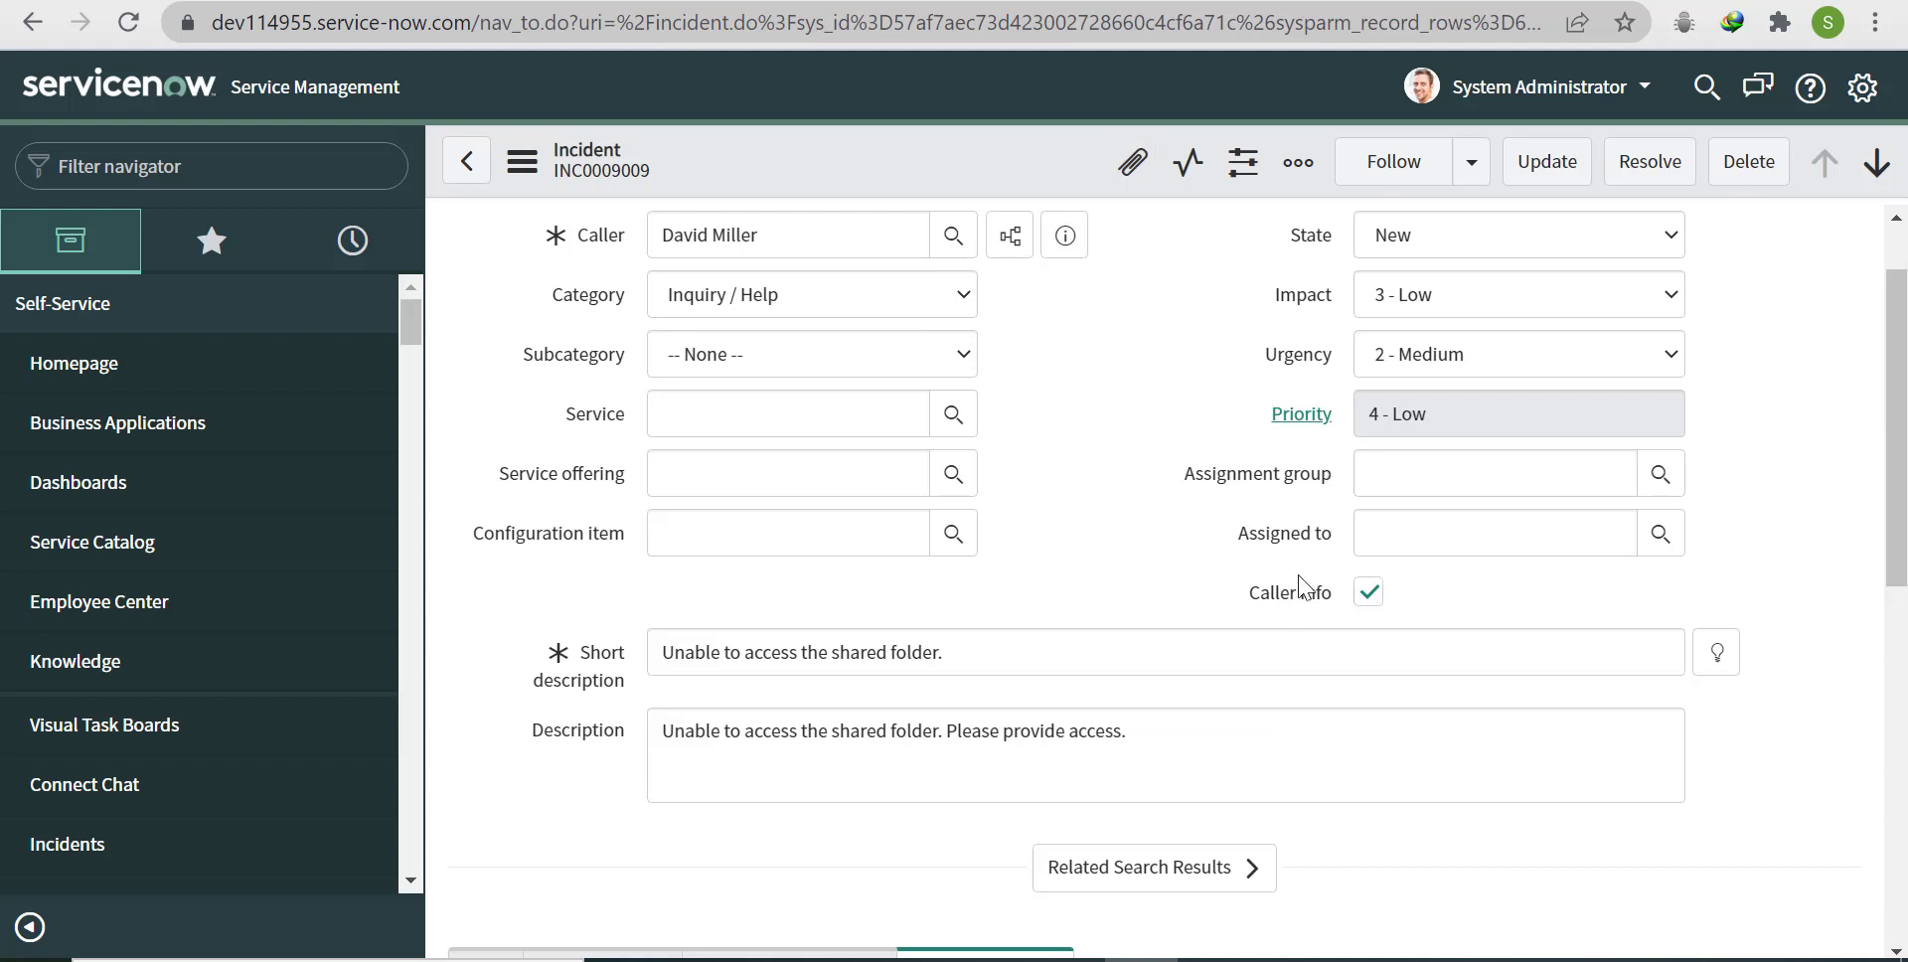
Step: Look up Caller Info in Dictionary Info and copy its internal name u_caller_info
right_click(1304, 597)
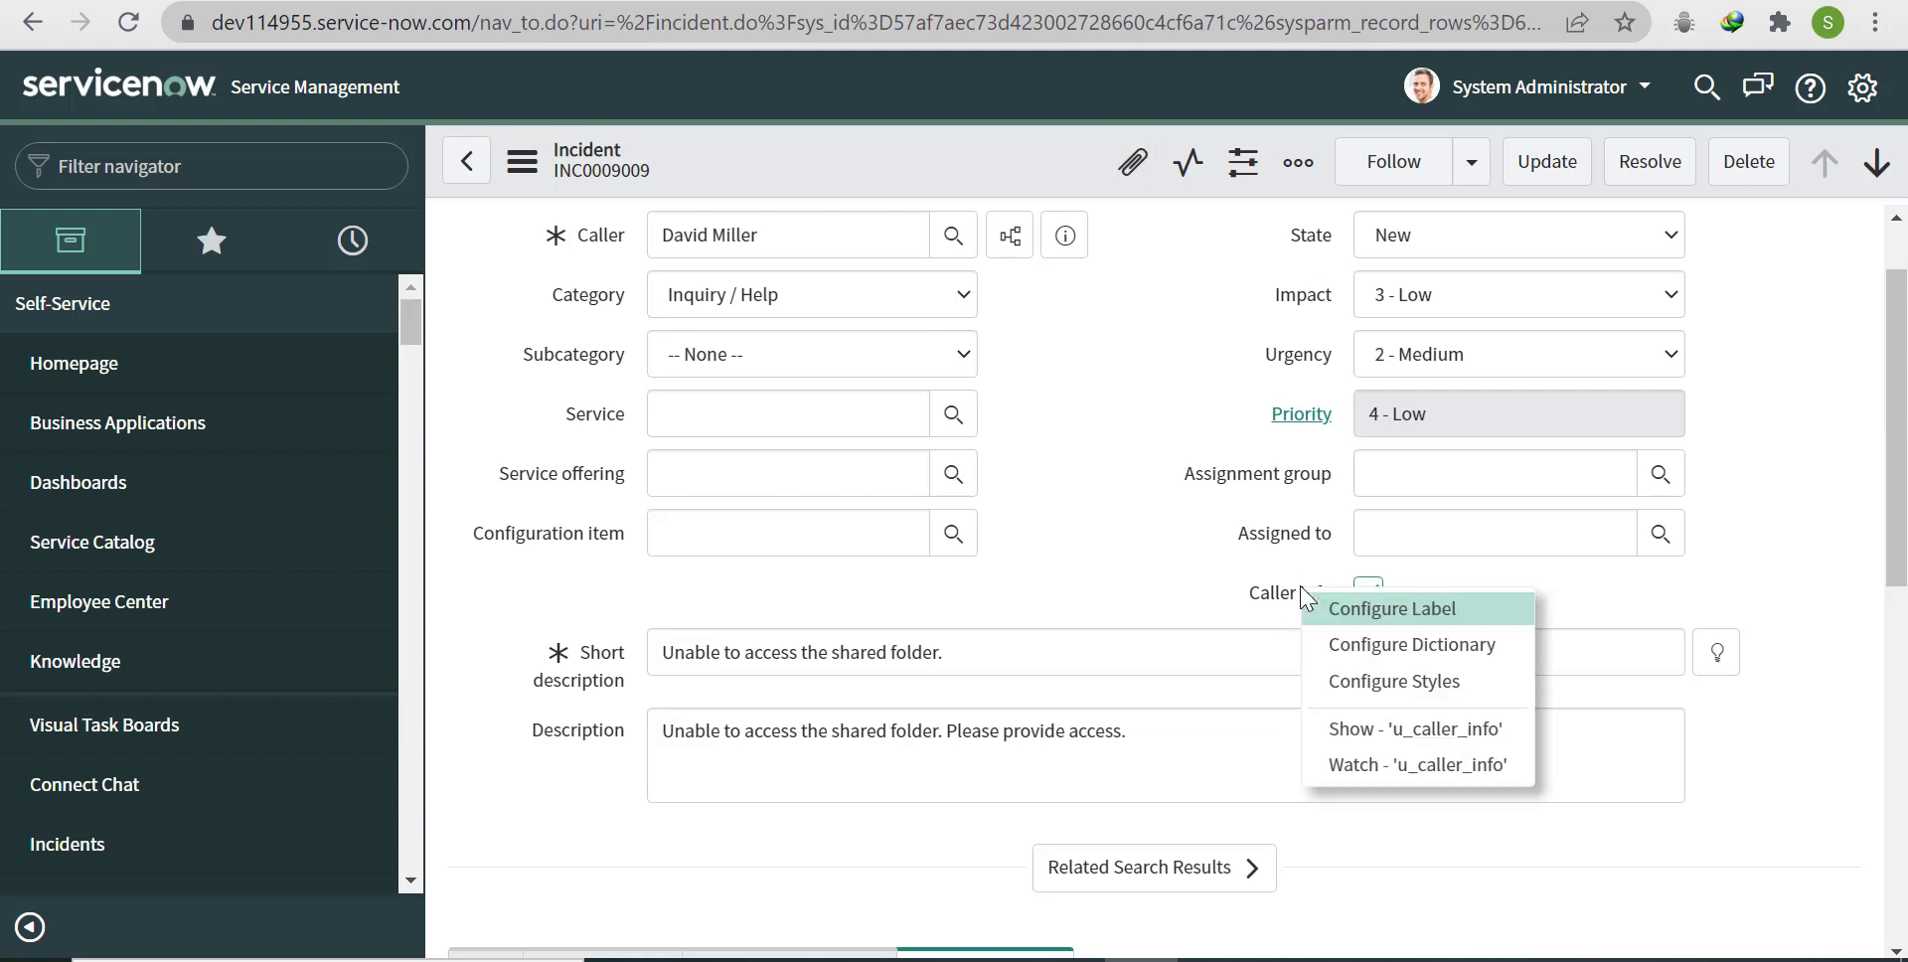
left_click(1411, 727)
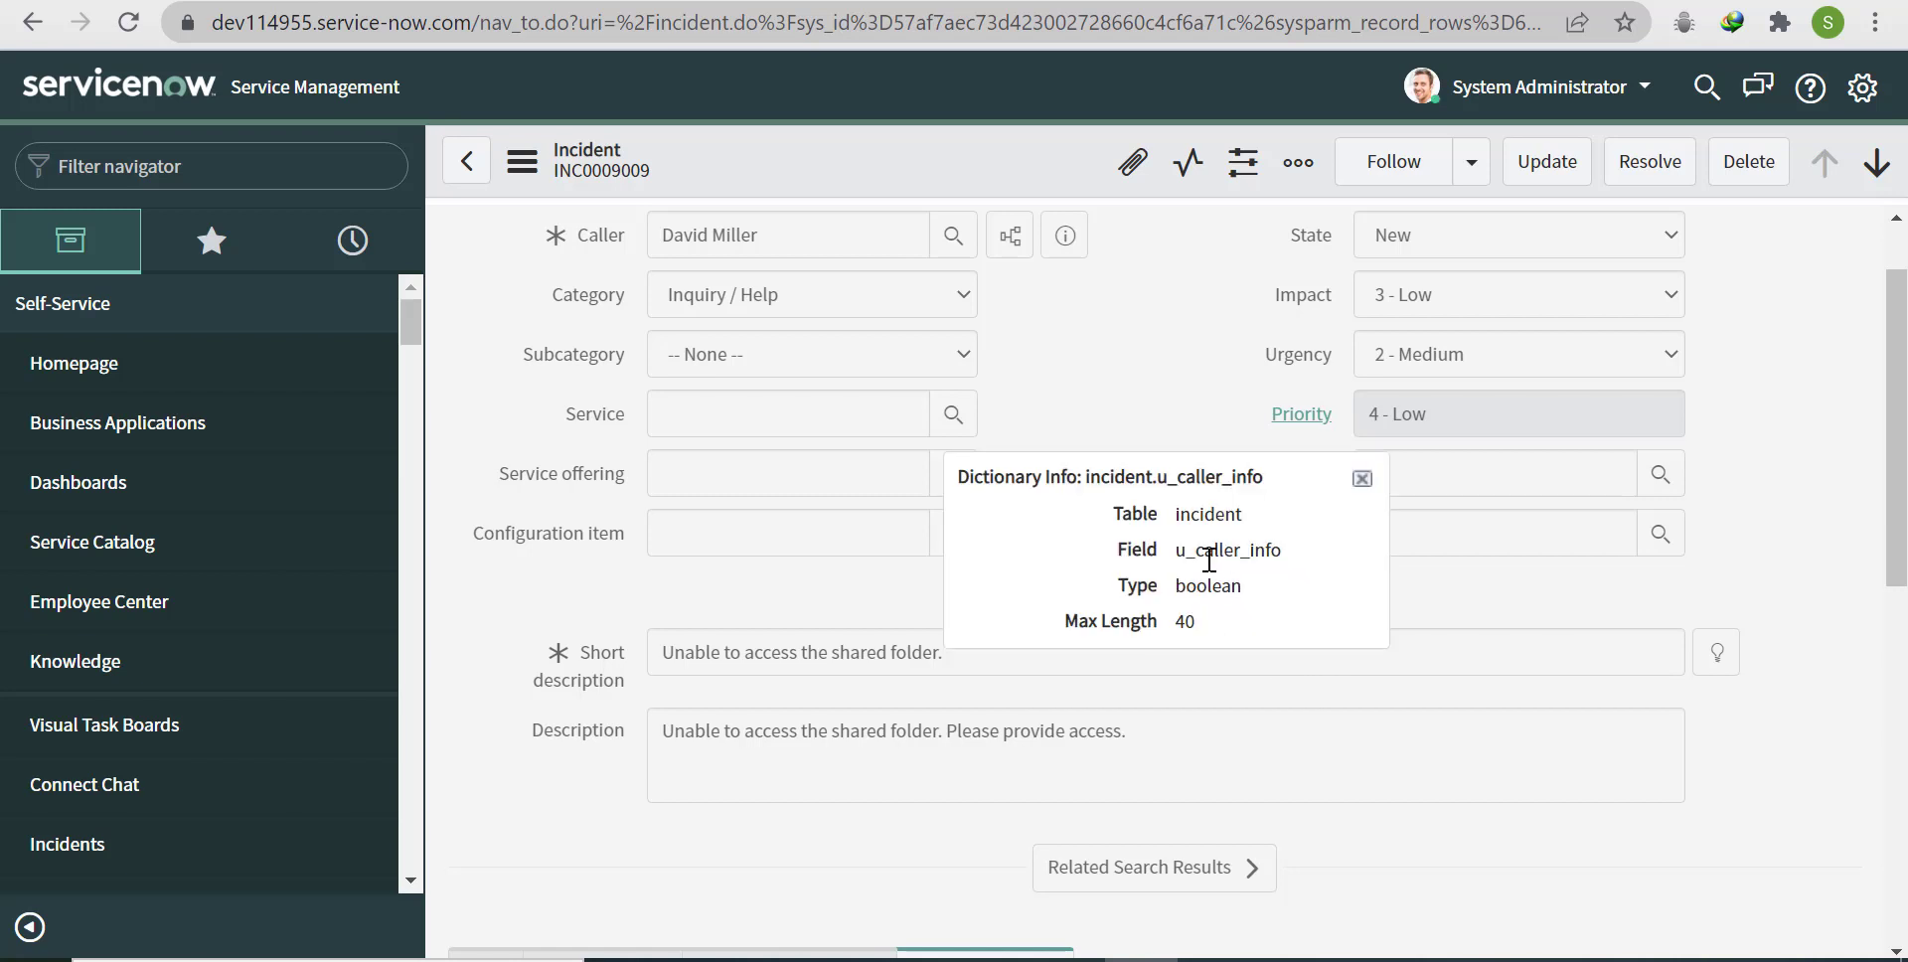
right_click(1206, 553)
key("Escape")
double_click(1200, 554)
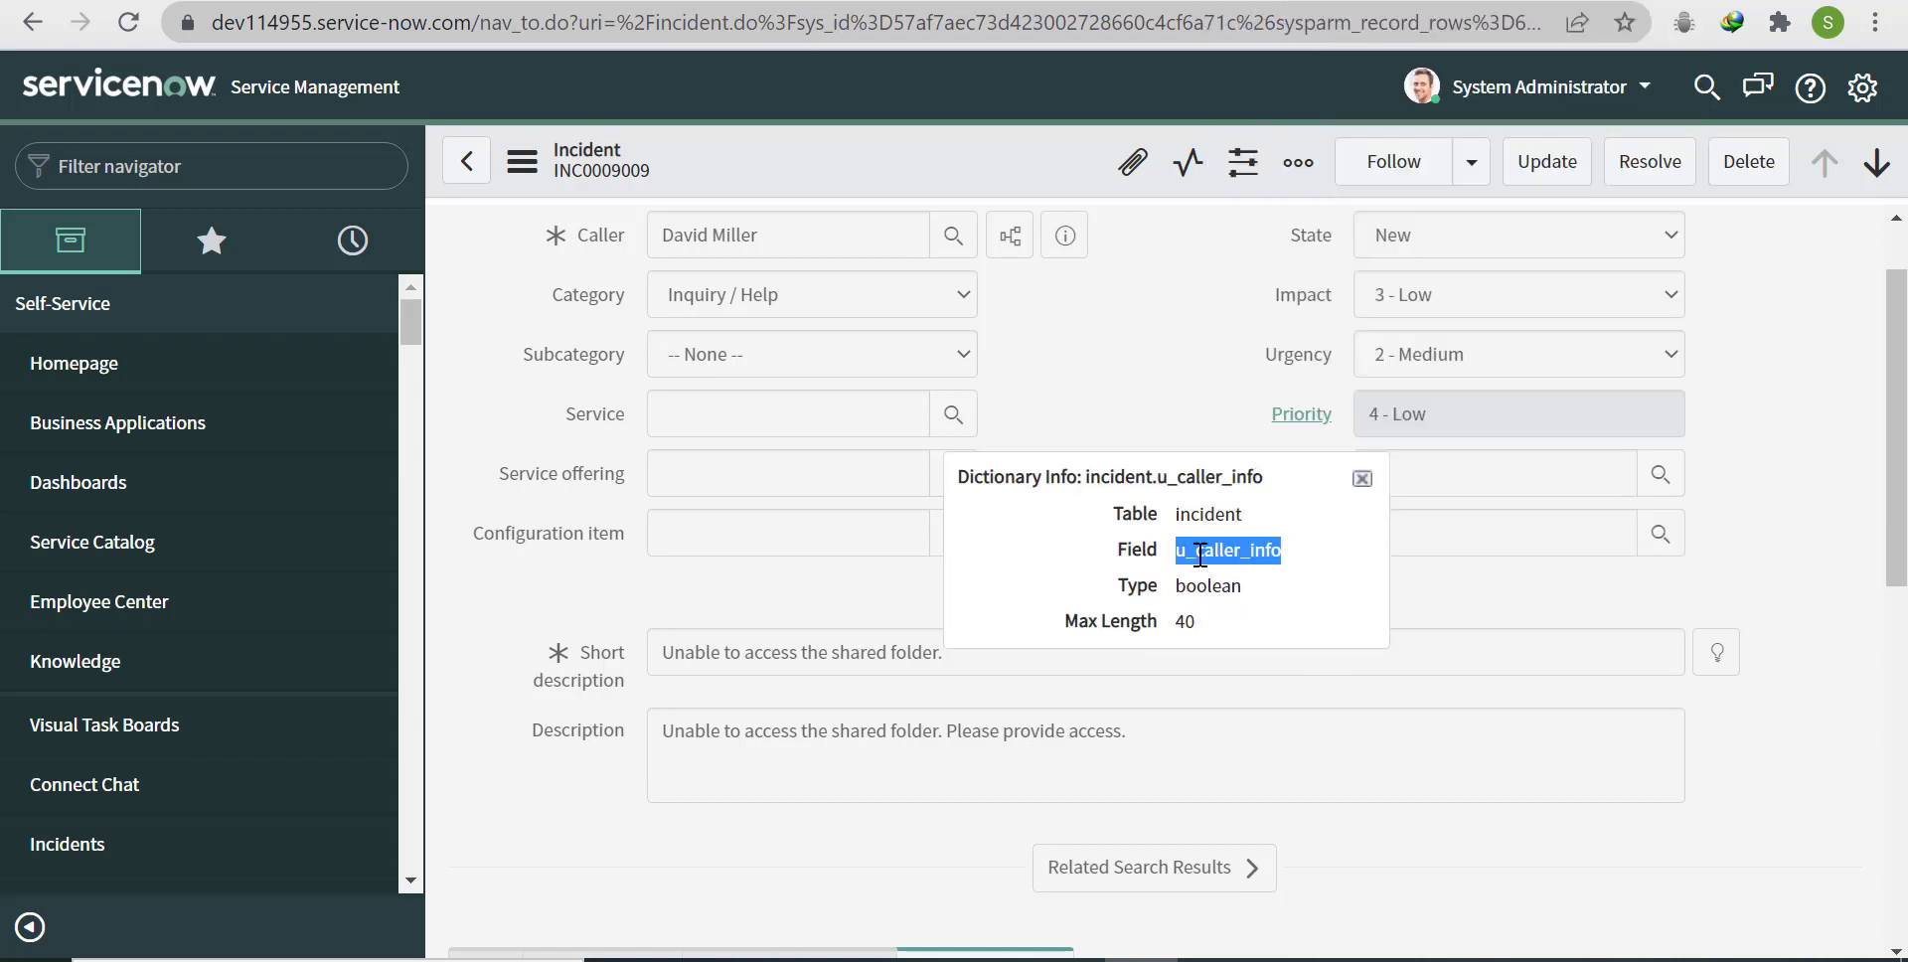
right_click(1200, 553)
left_click(1282, 579)
key("ctrl+Tab")
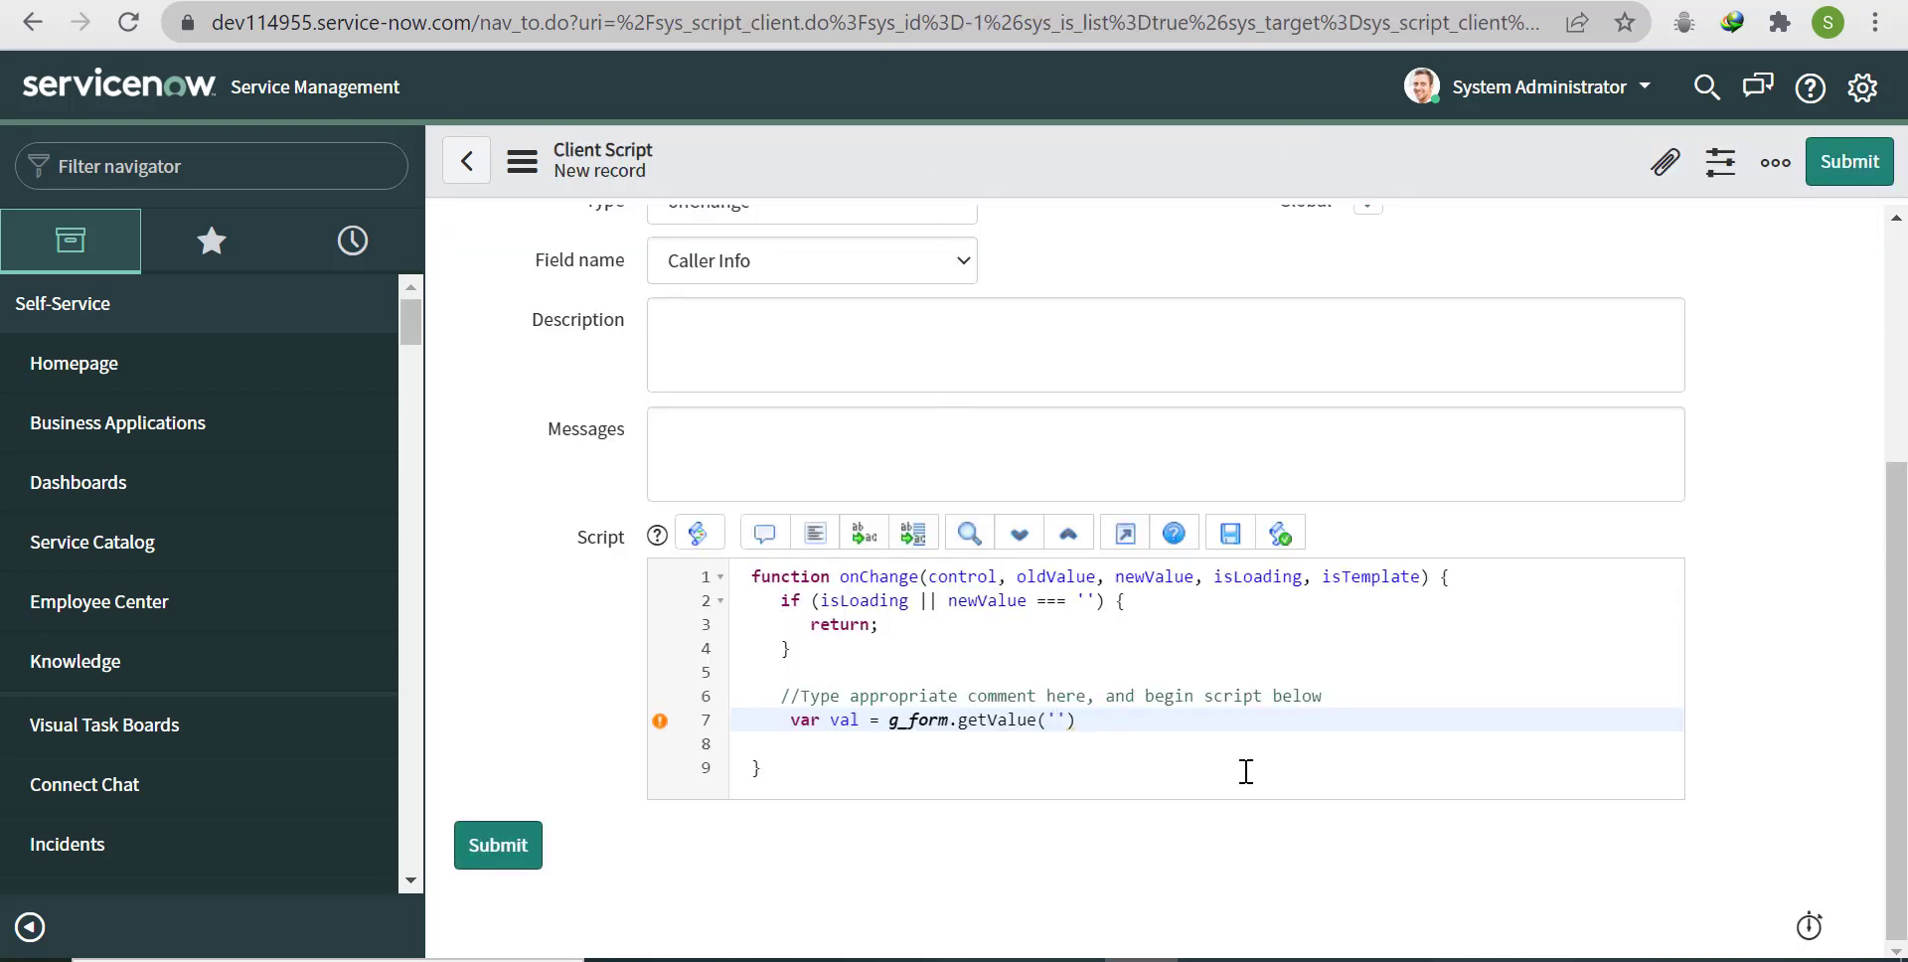
Step: Paste u_caller_info into getValue and start an if block calling g_form.setSectionDisplay('
key("ctrl+v")
left_click(1217, 723)
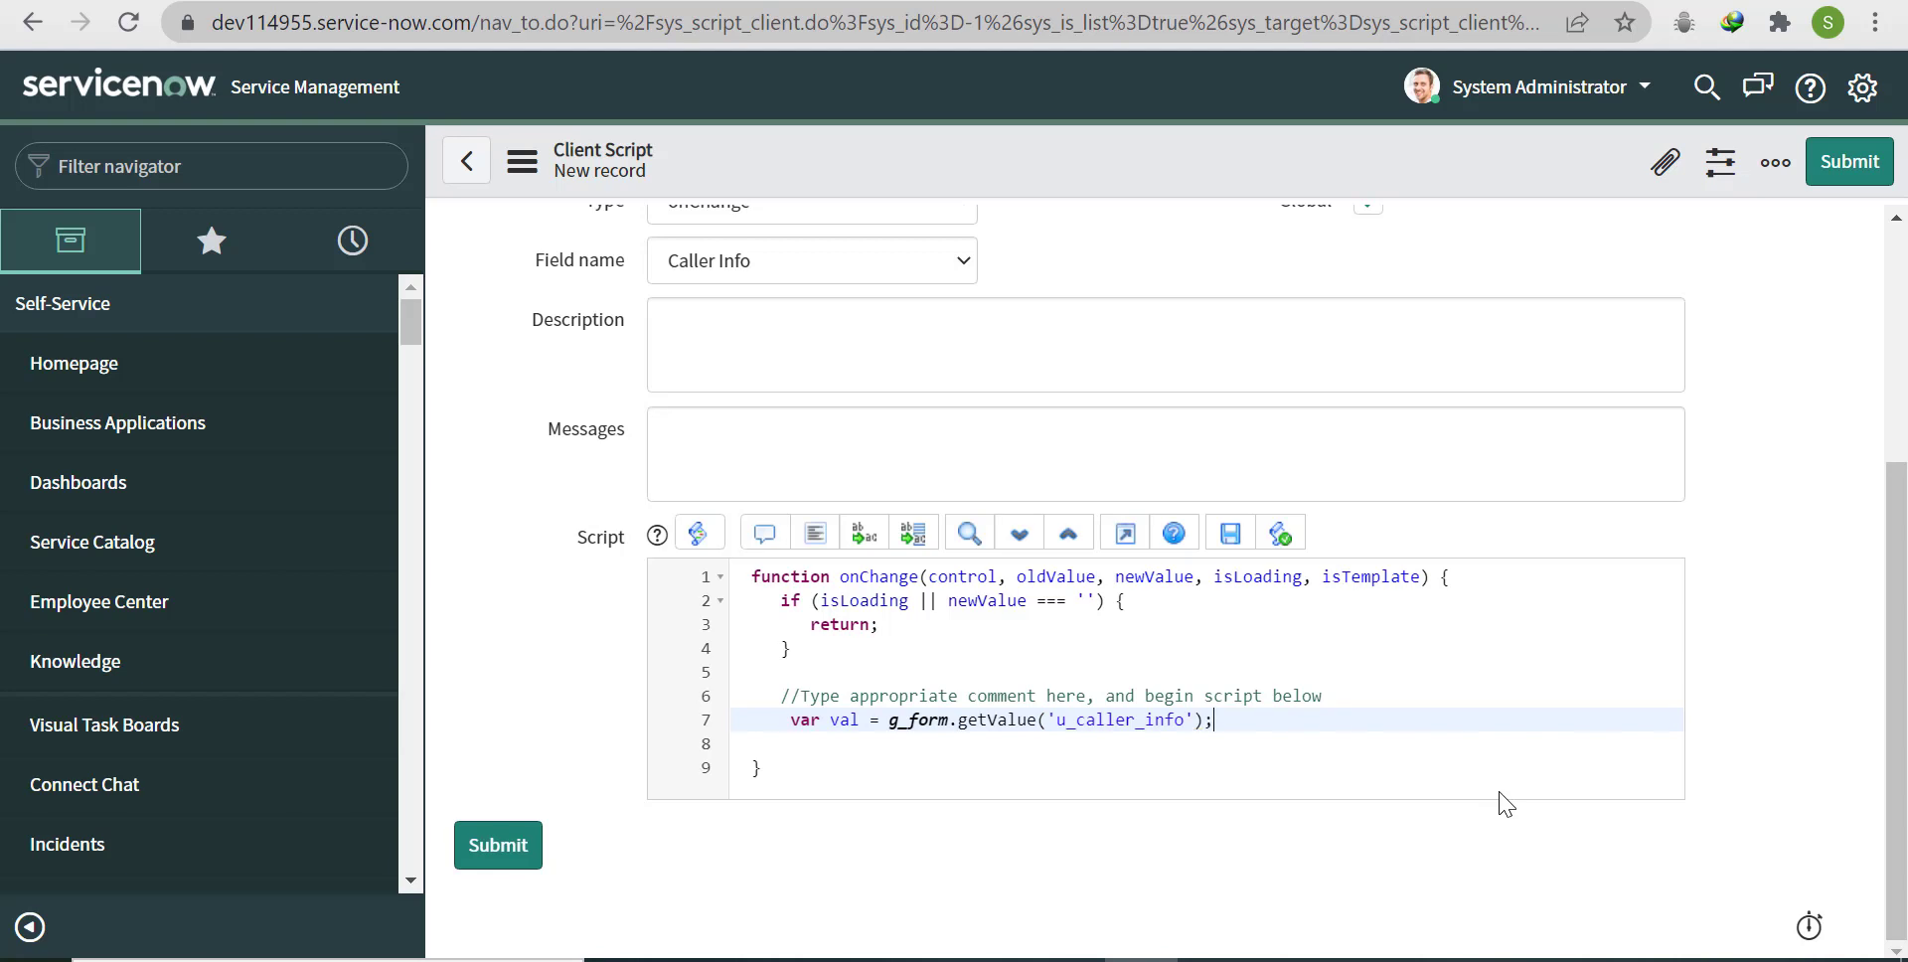
key("Return")
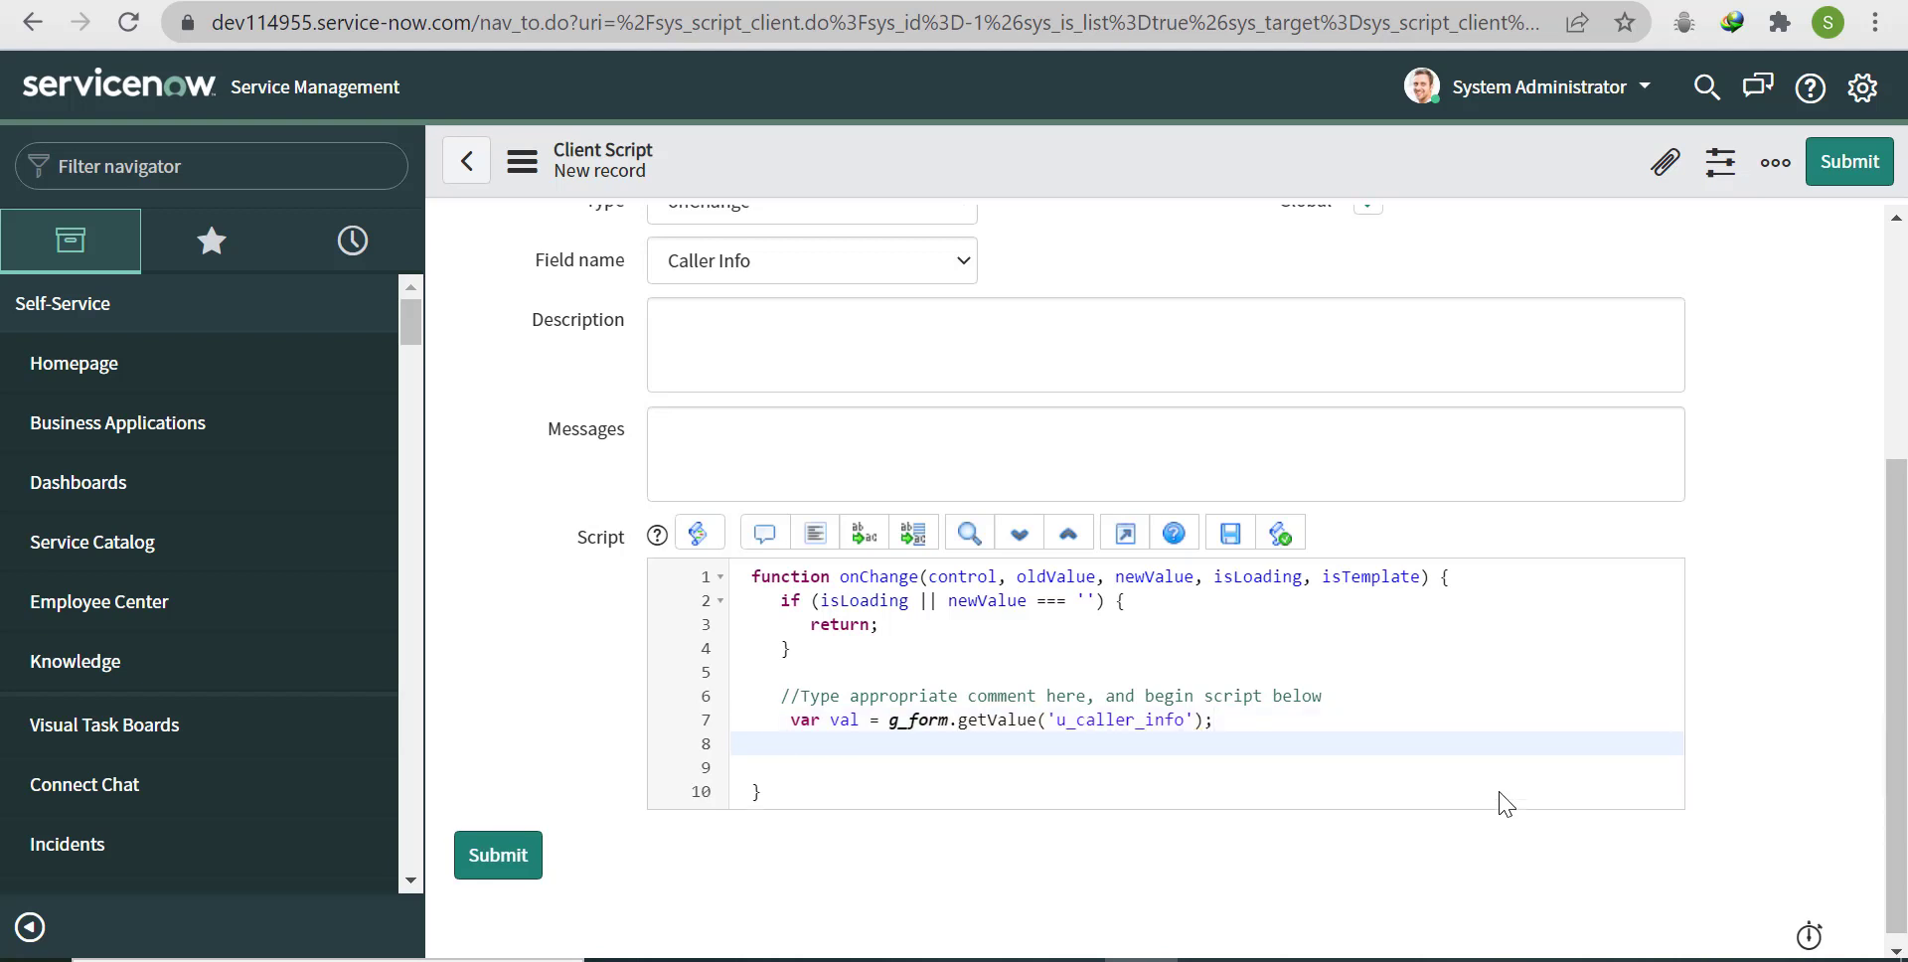
key("Return")
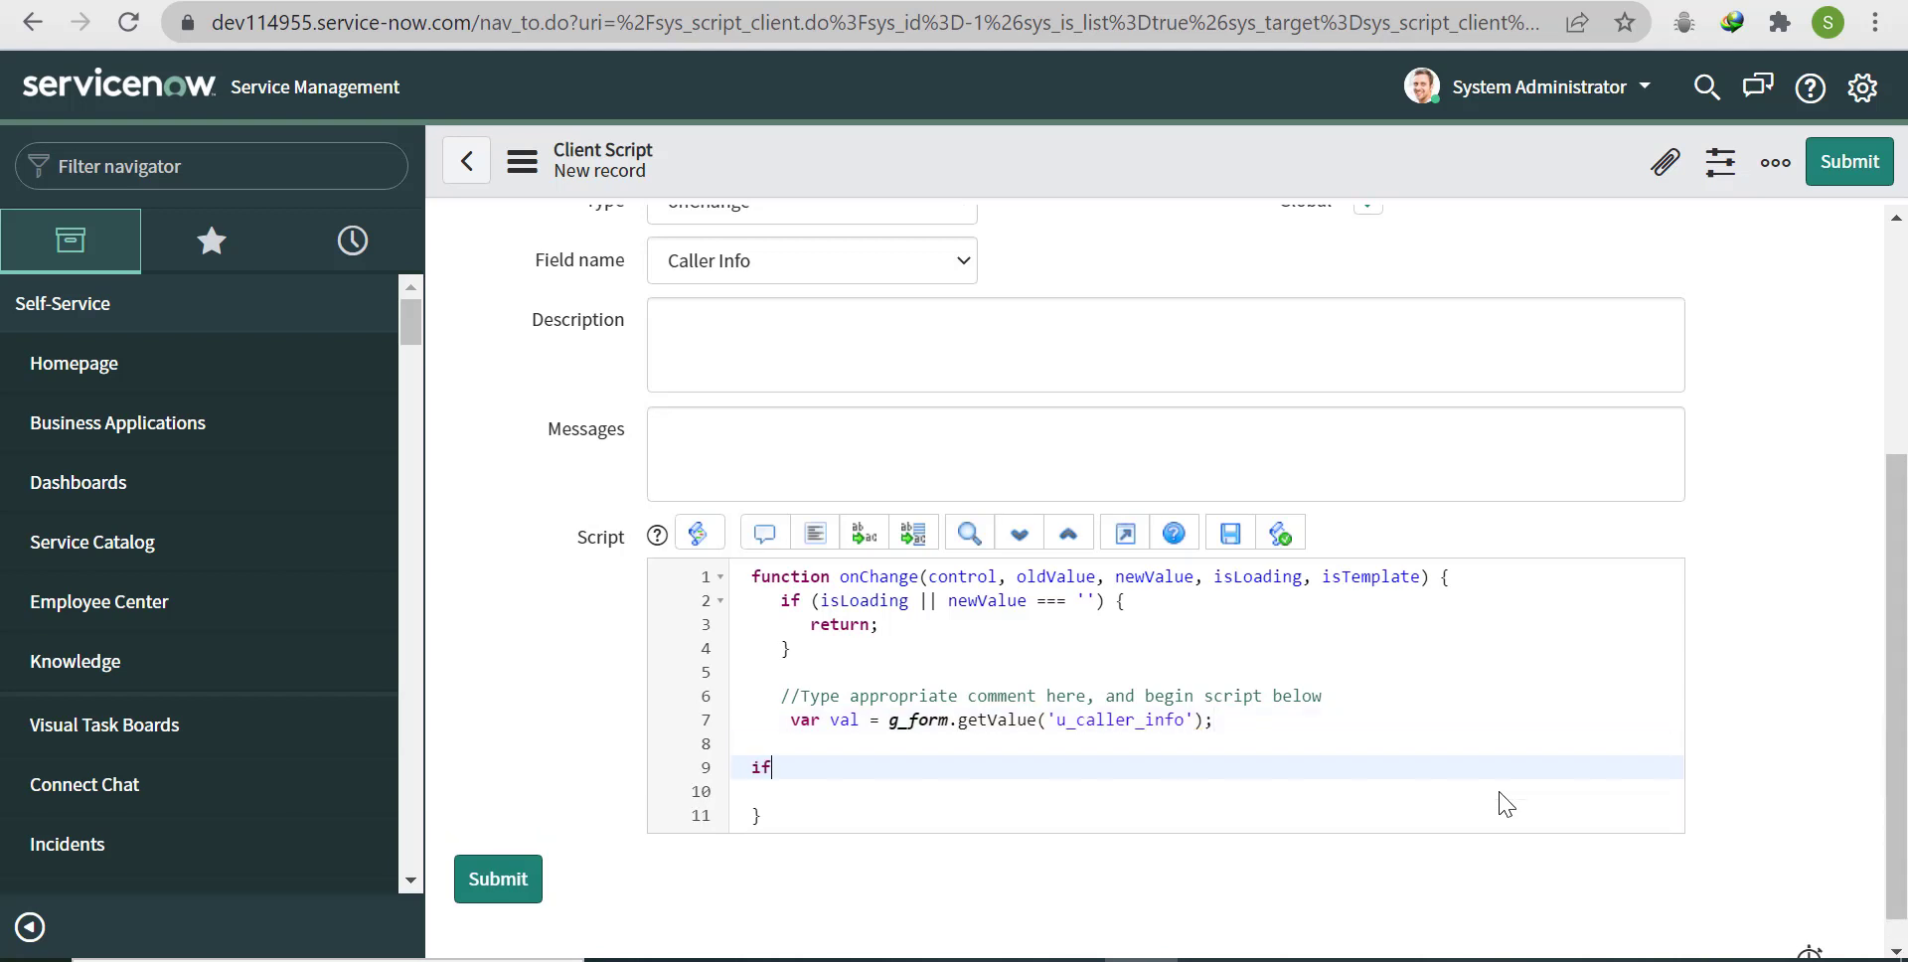
key("BackSpace")
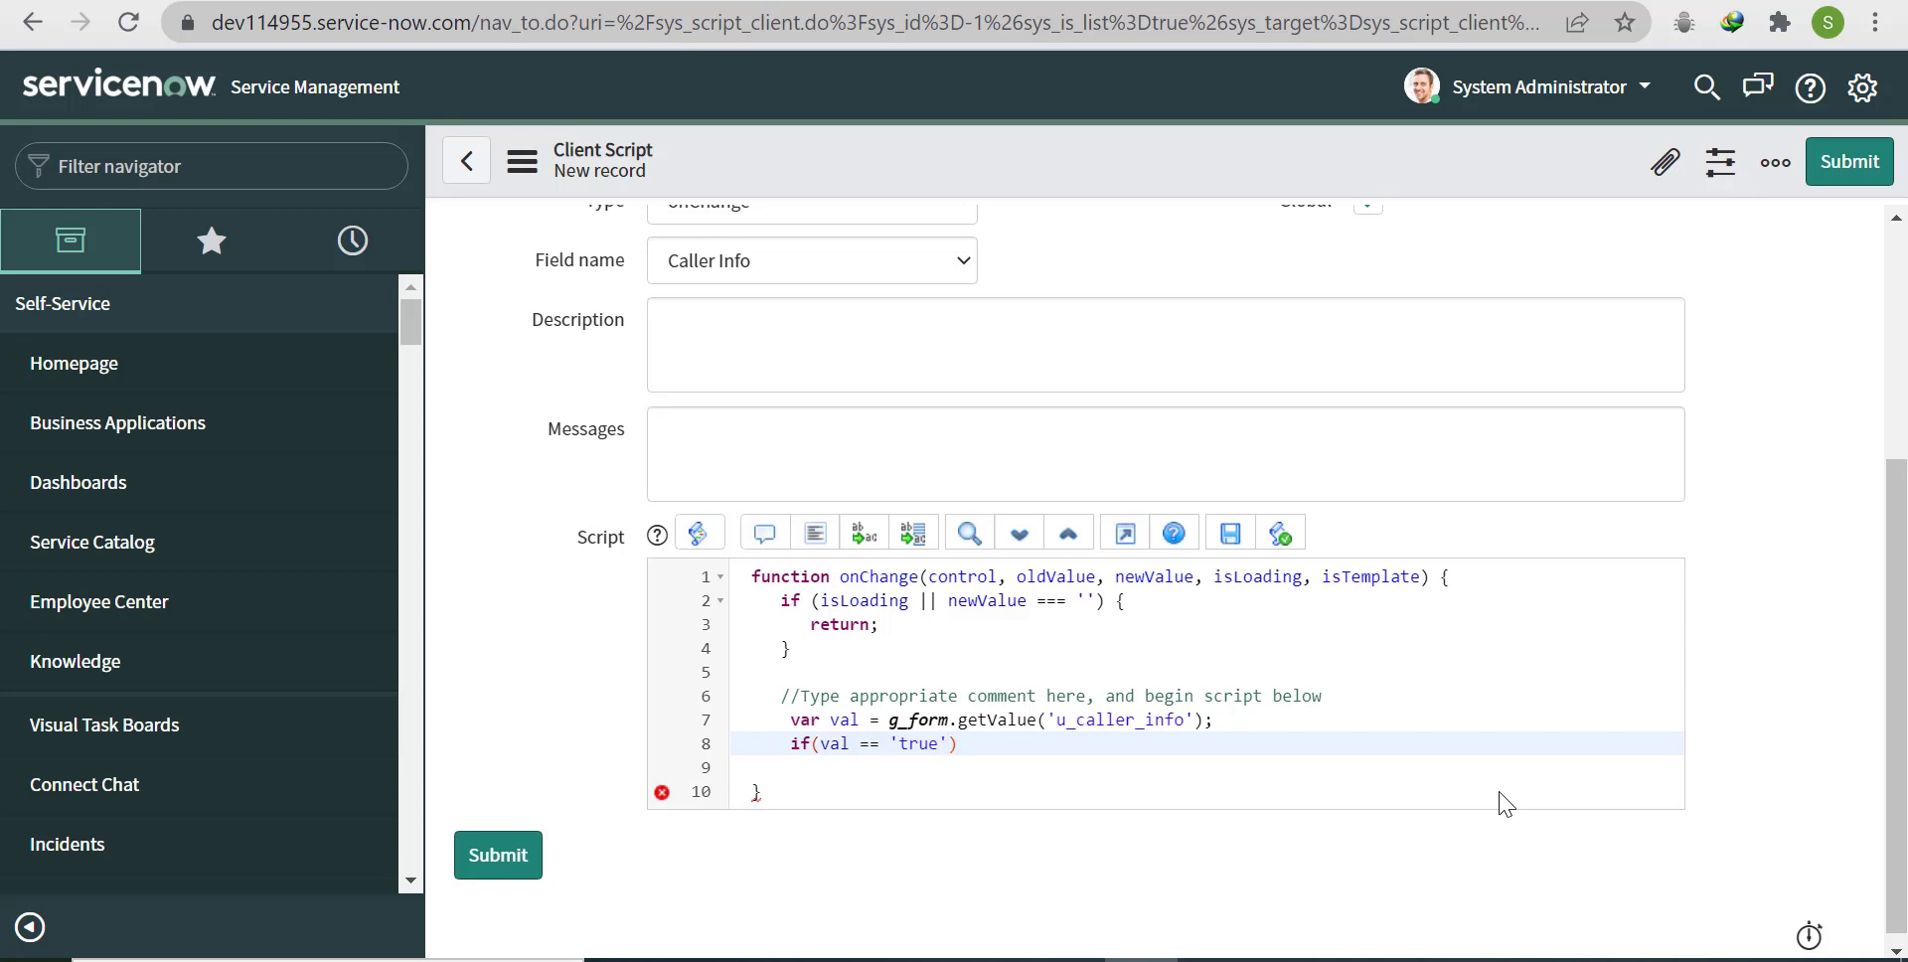
key("Return")
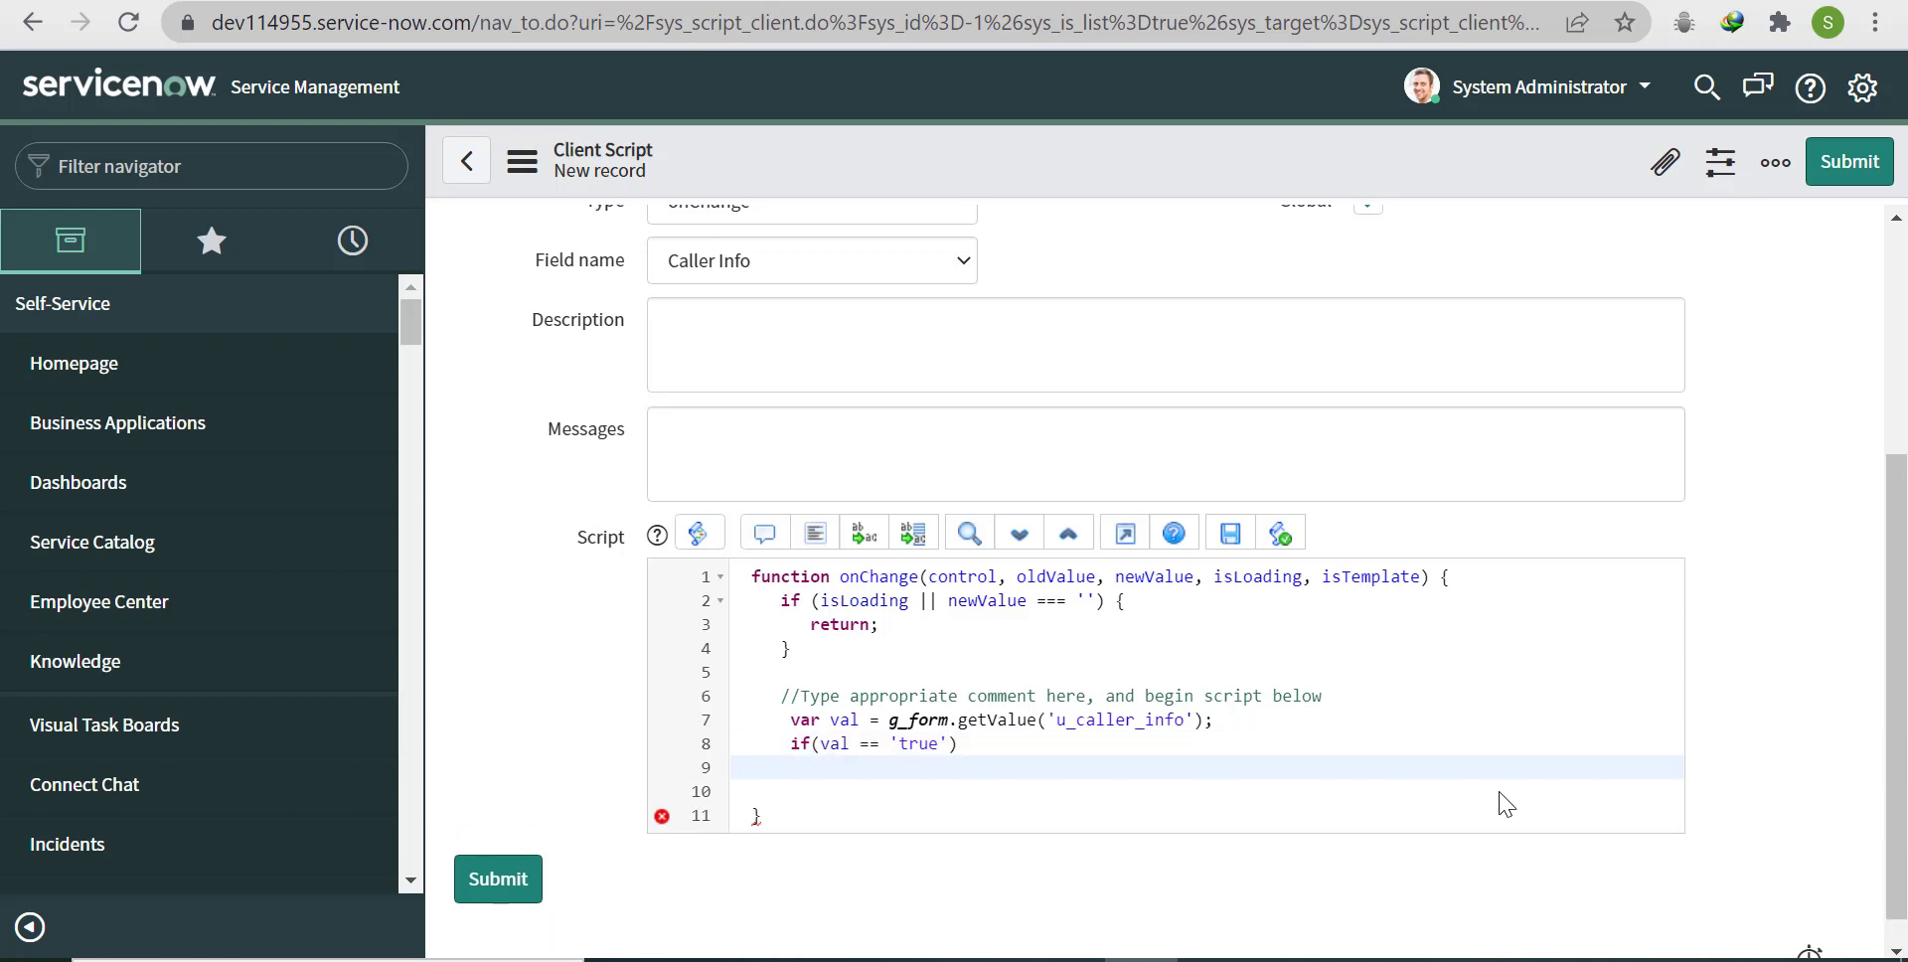
type("{")
key("Return")
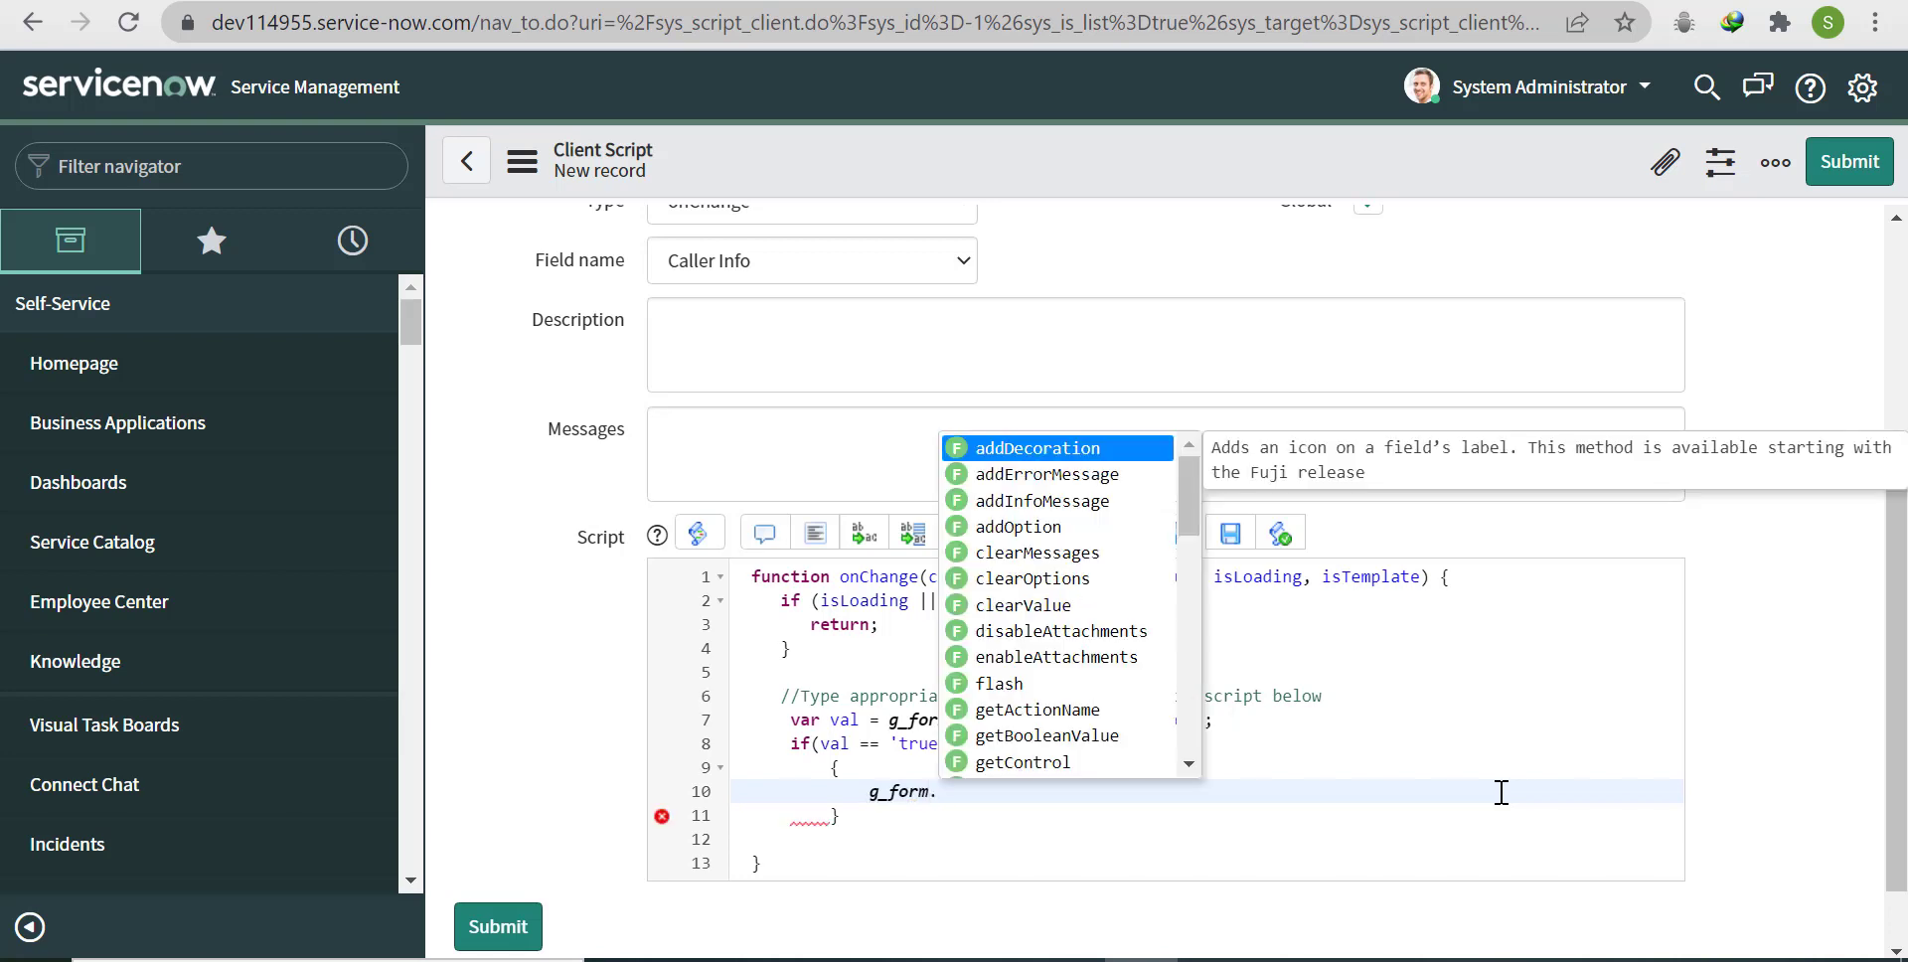
type("sets")
key("Return")
type("(")
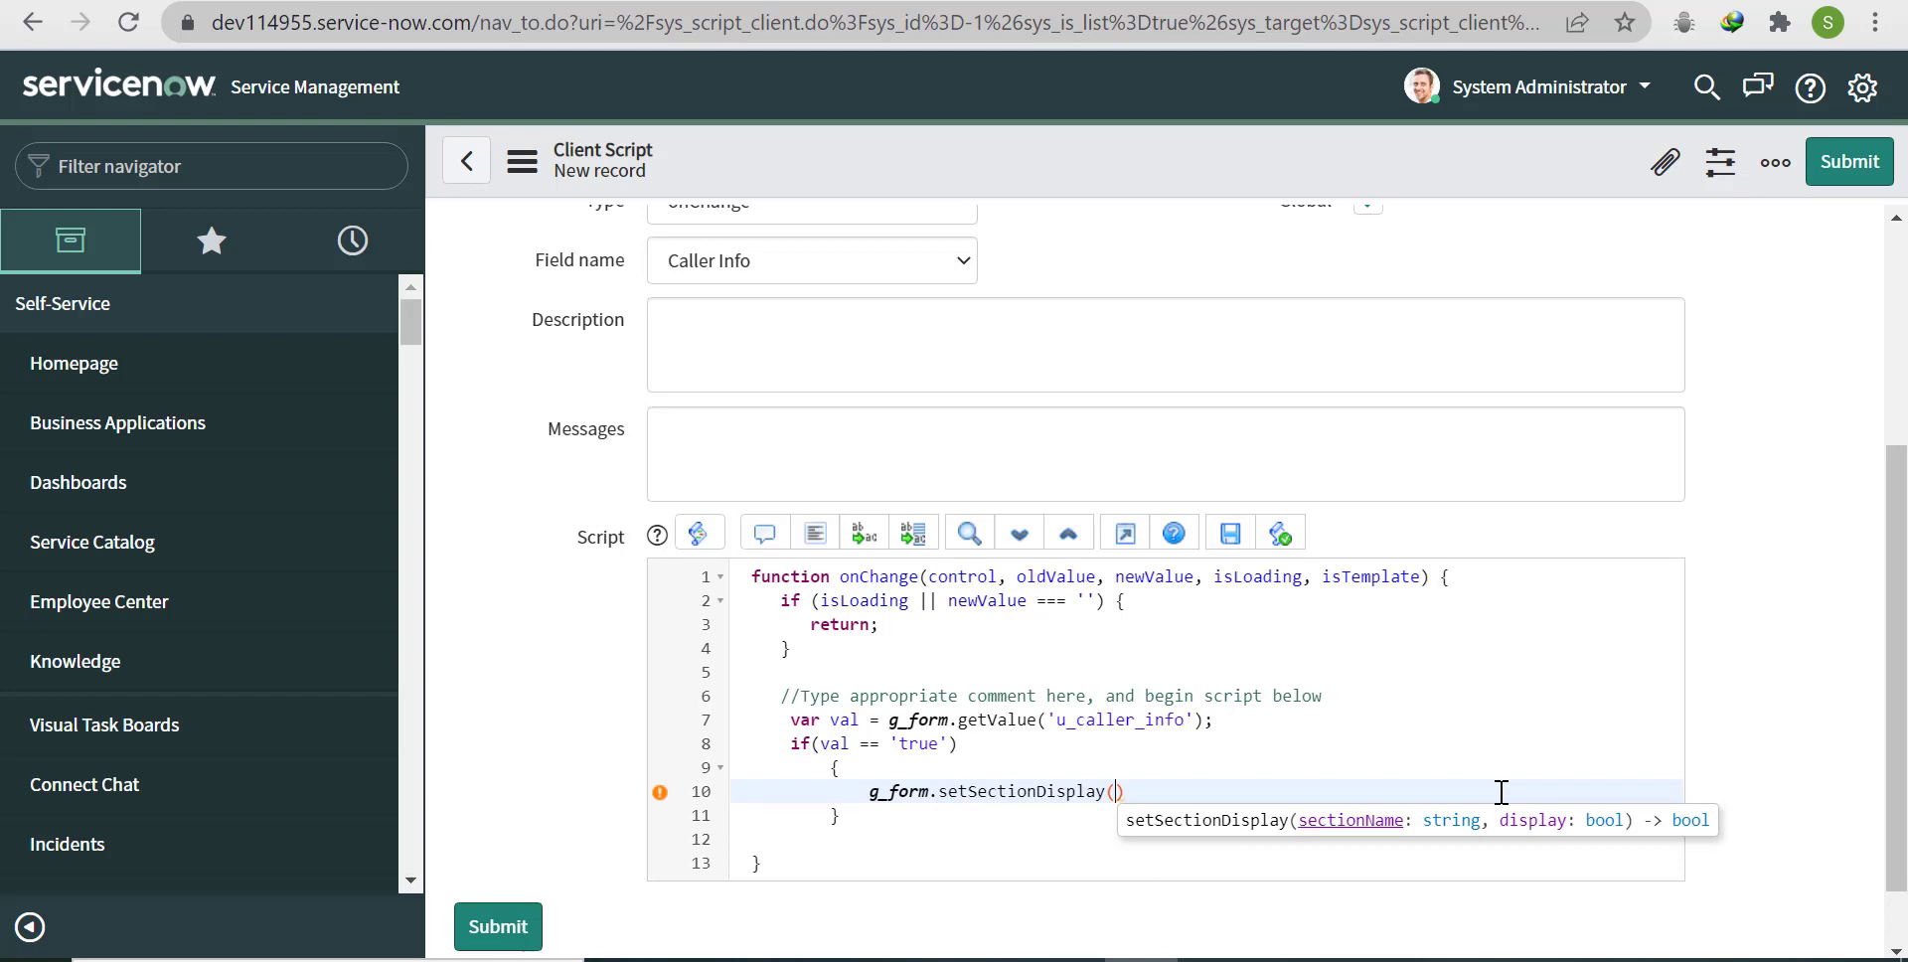
type("'")
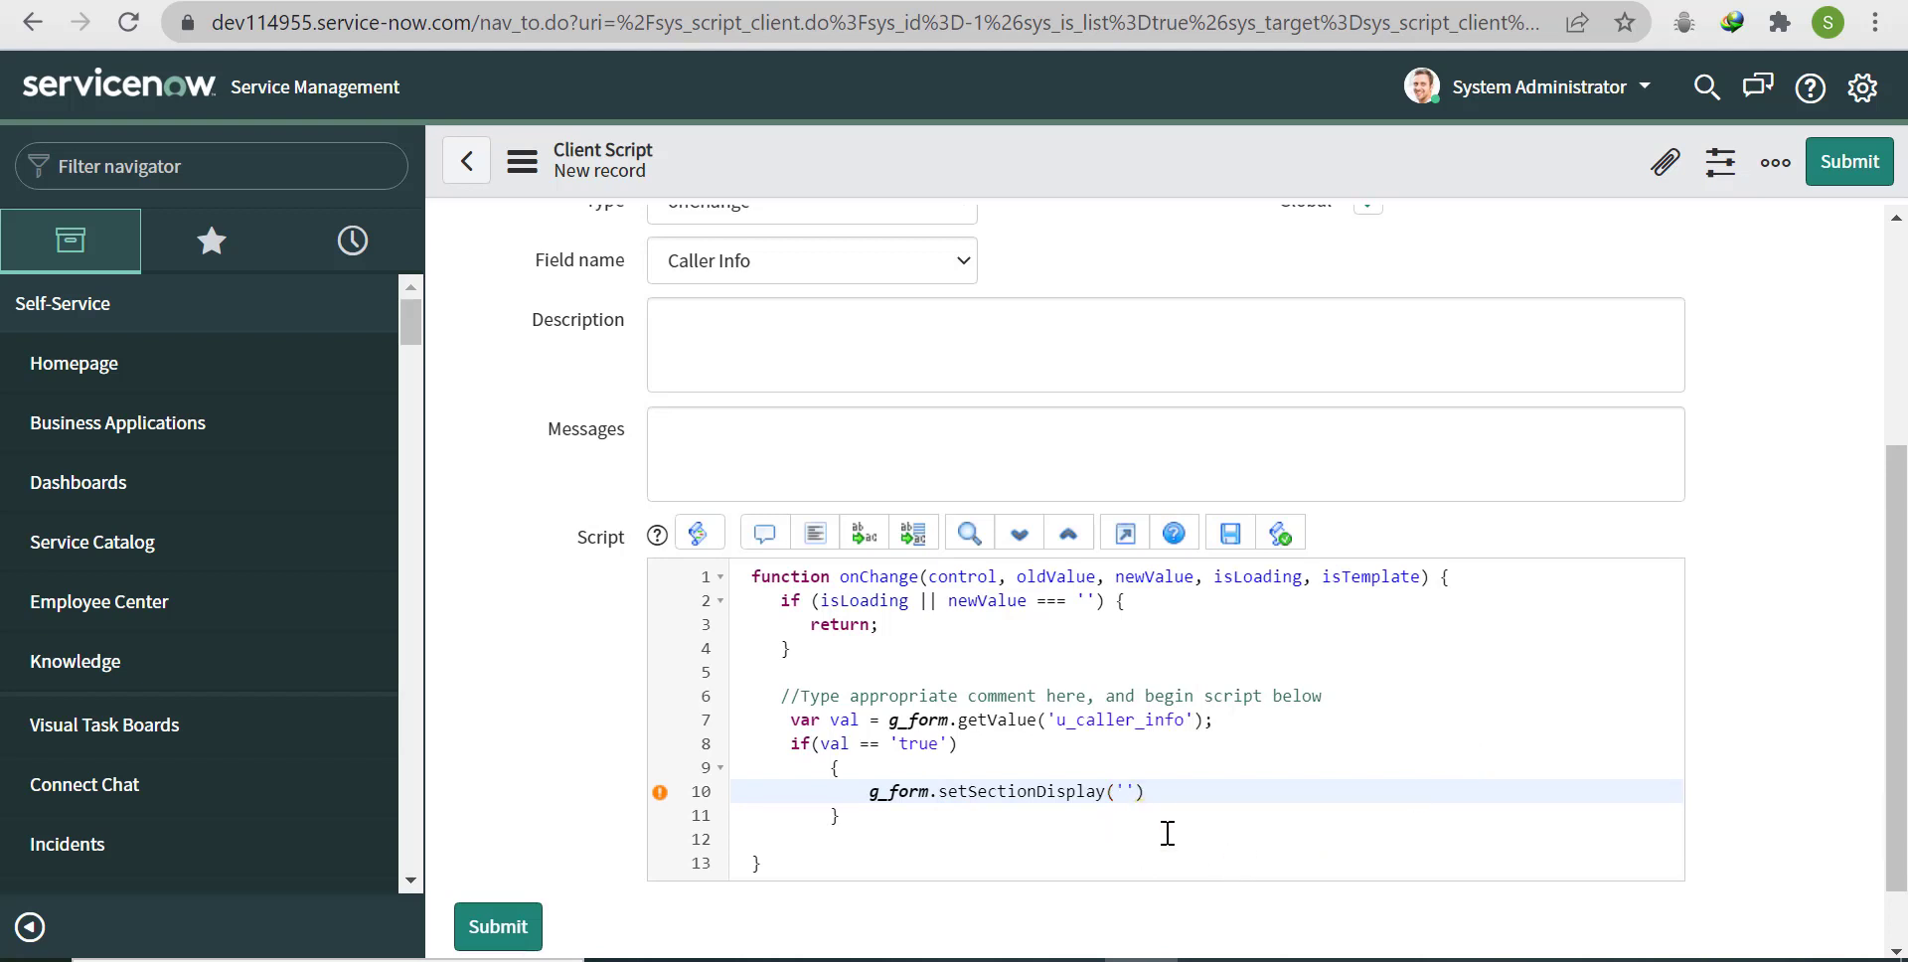
Step: Close the Dictionary Info popup and complete the caller_information section argument
left_click(635, 6)
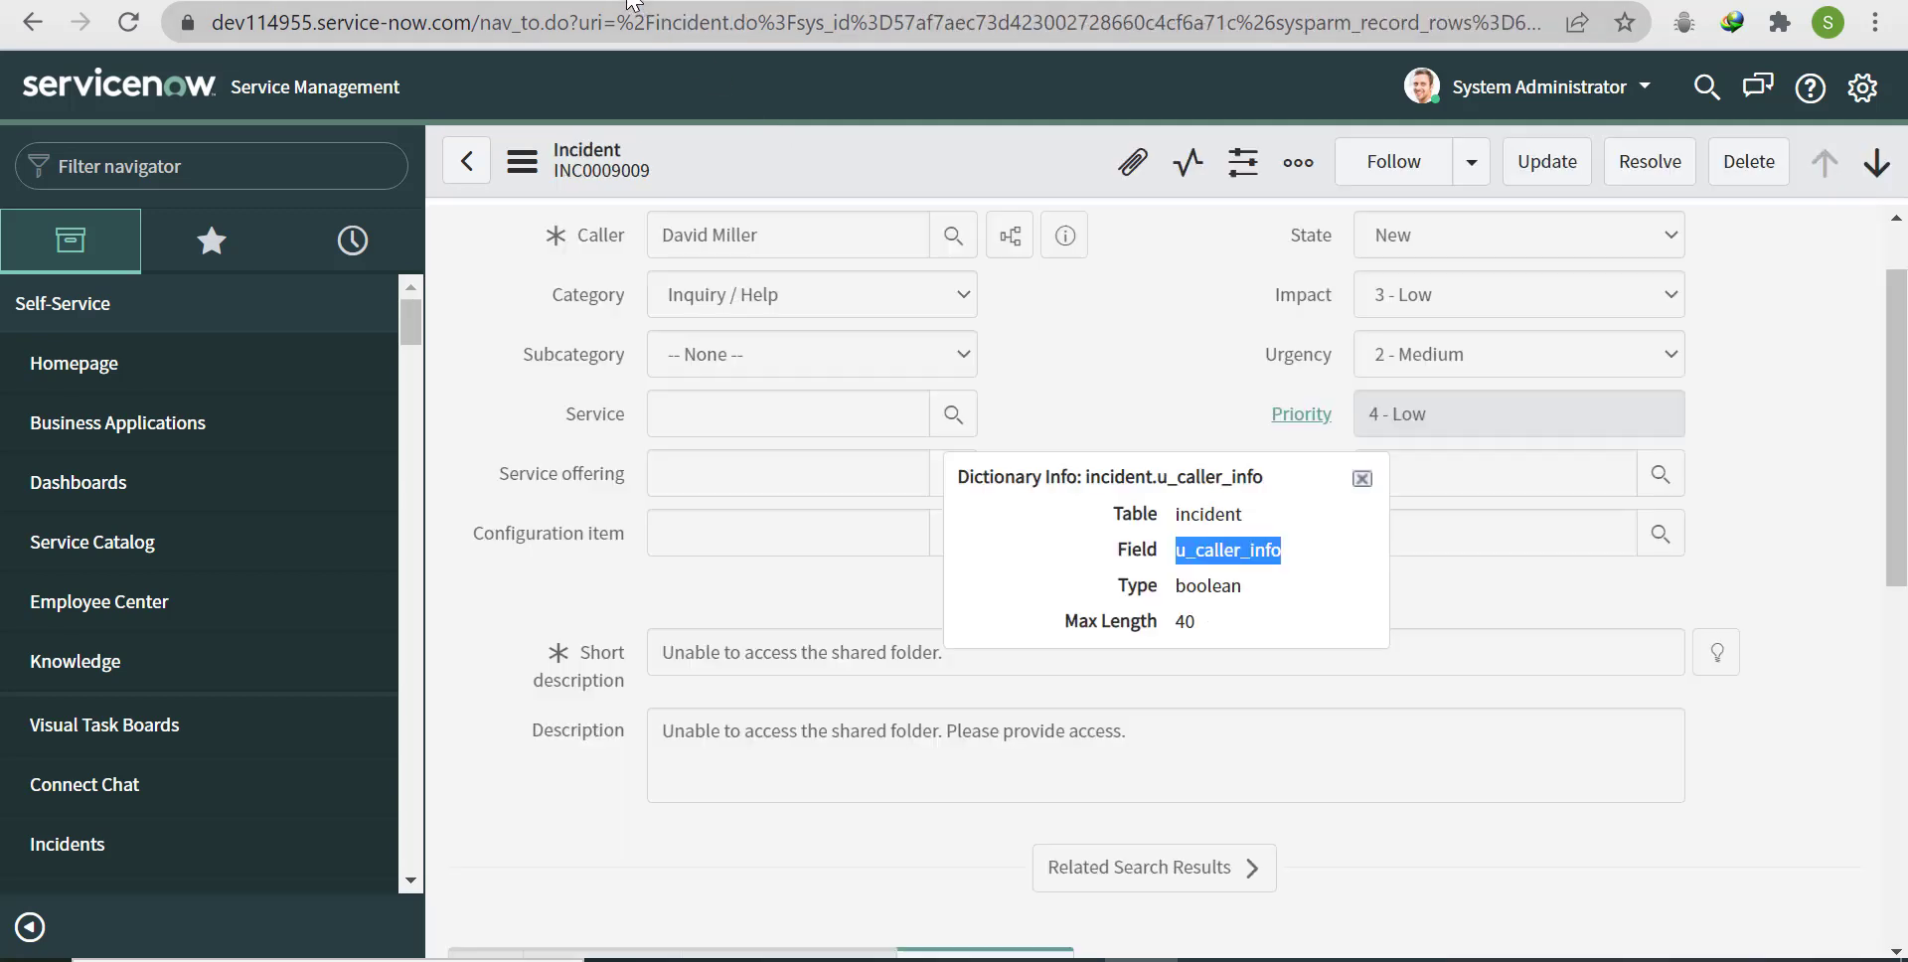
left_click(1362, 479)
scroll(1016, 608, "down", 4)
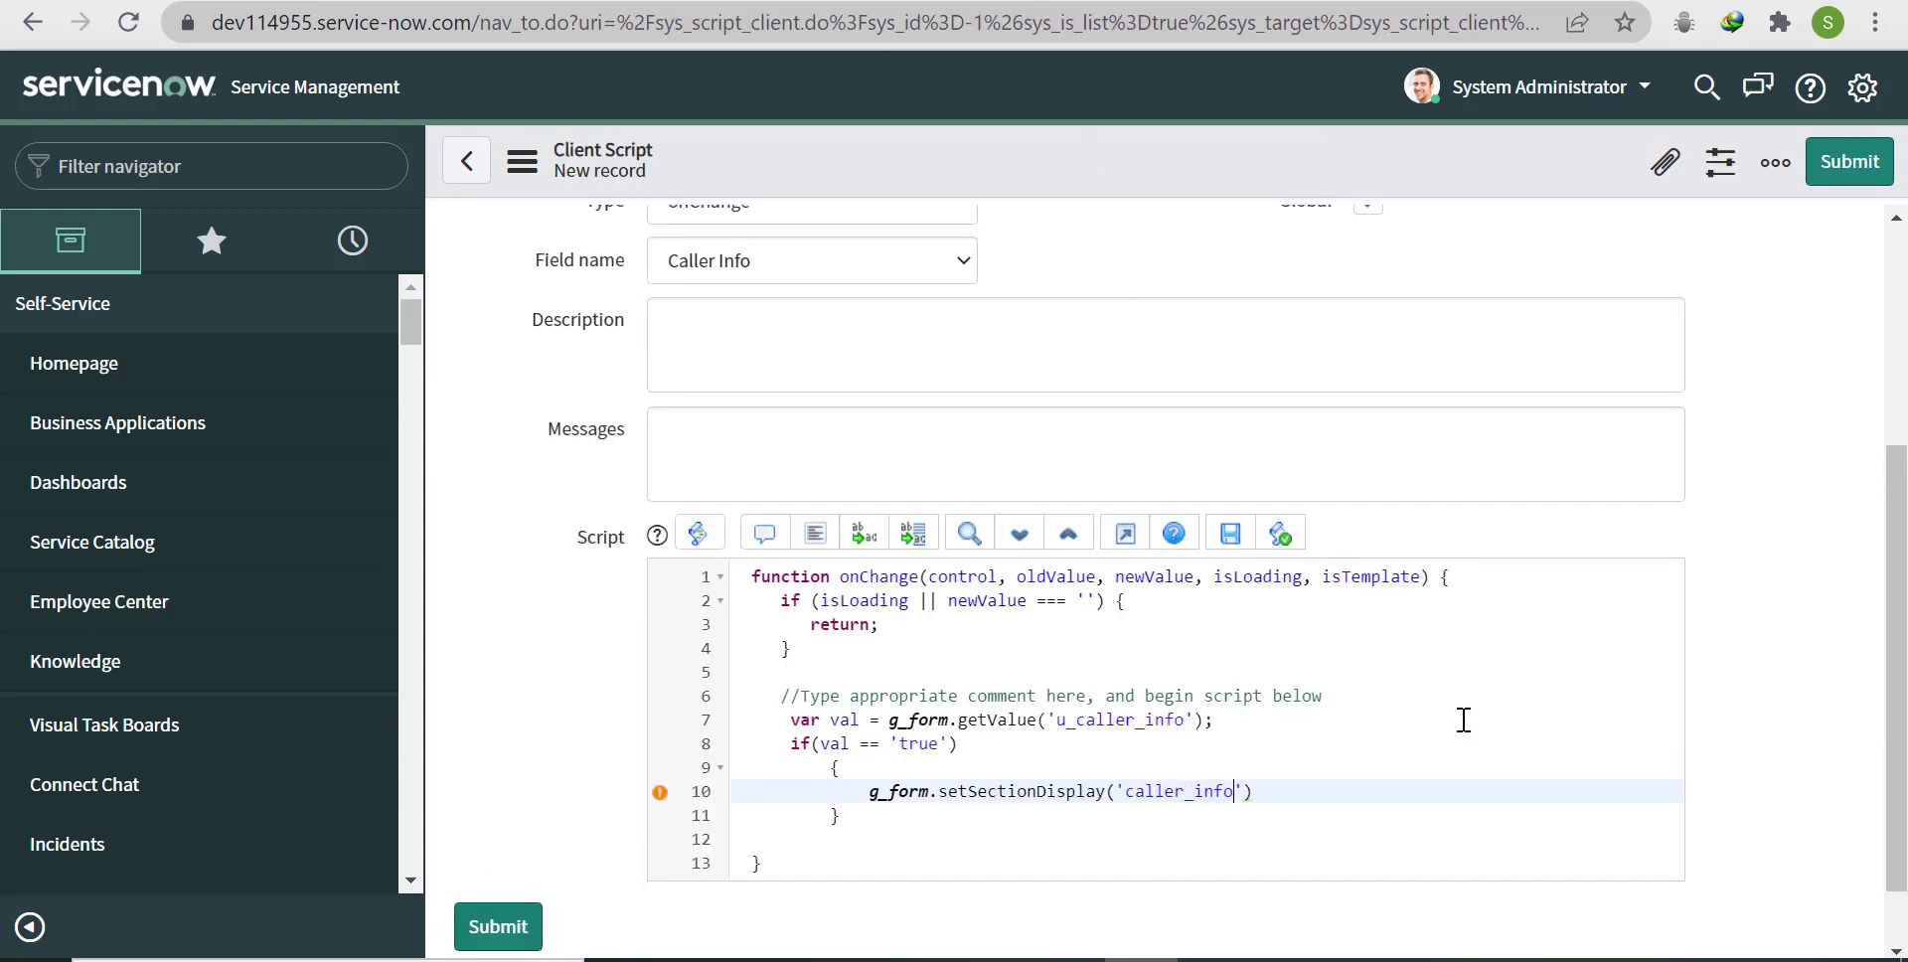
type("on")
left_click(1464, 719)
type(",")
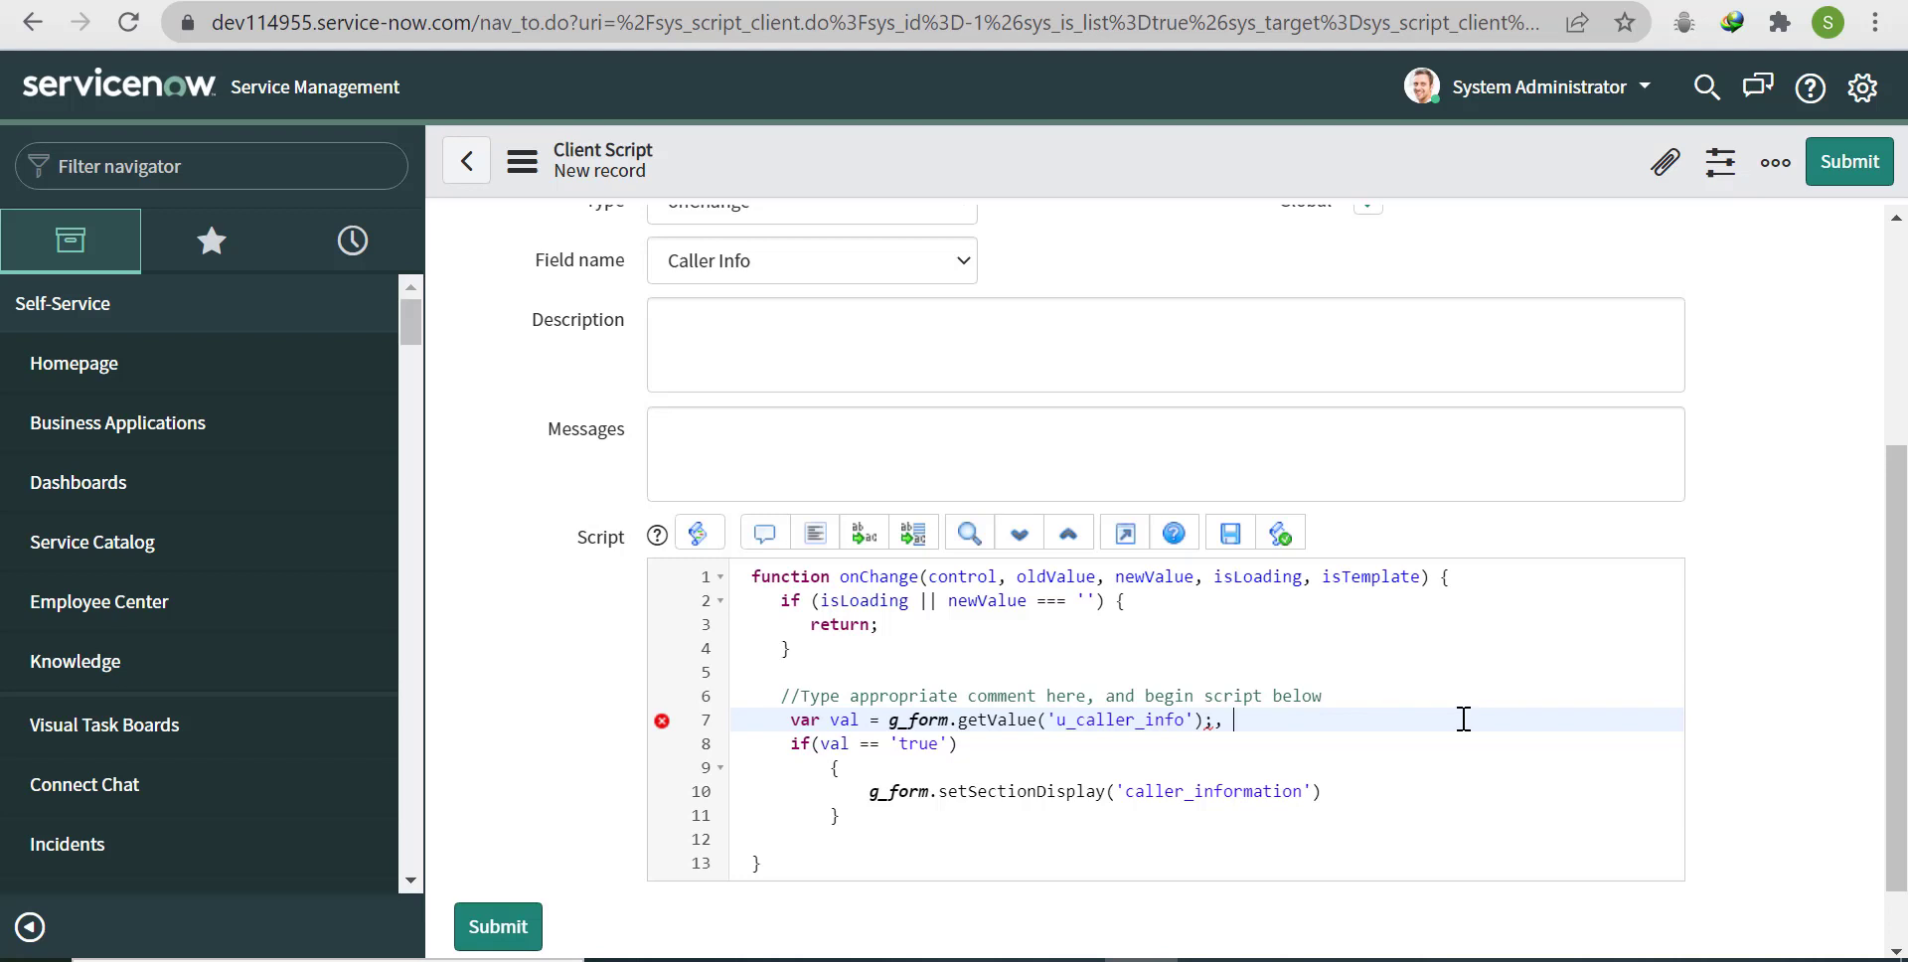
left_click(1313, 792)
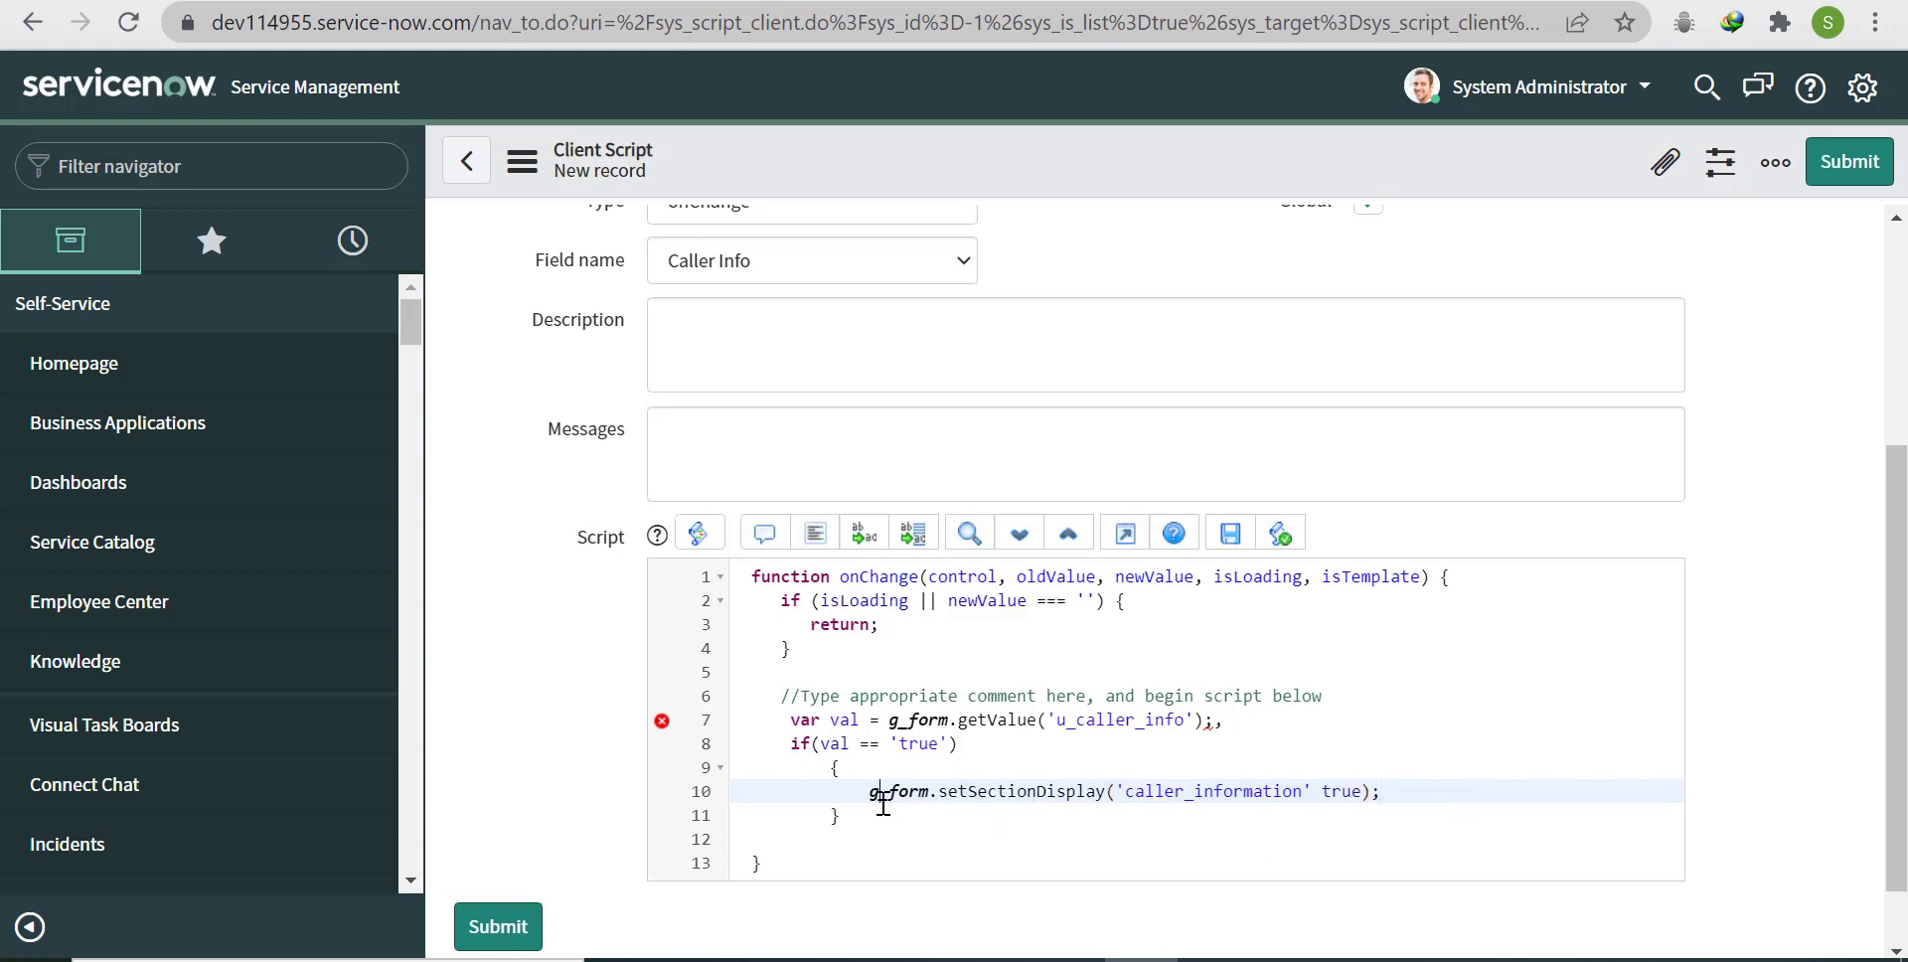
Step: Fix the comma parsing errors on lines 7 and 10 so the script is error-free
mouse_move(684, 743)
left_click(1224, 741)
left_click(1274, 722)
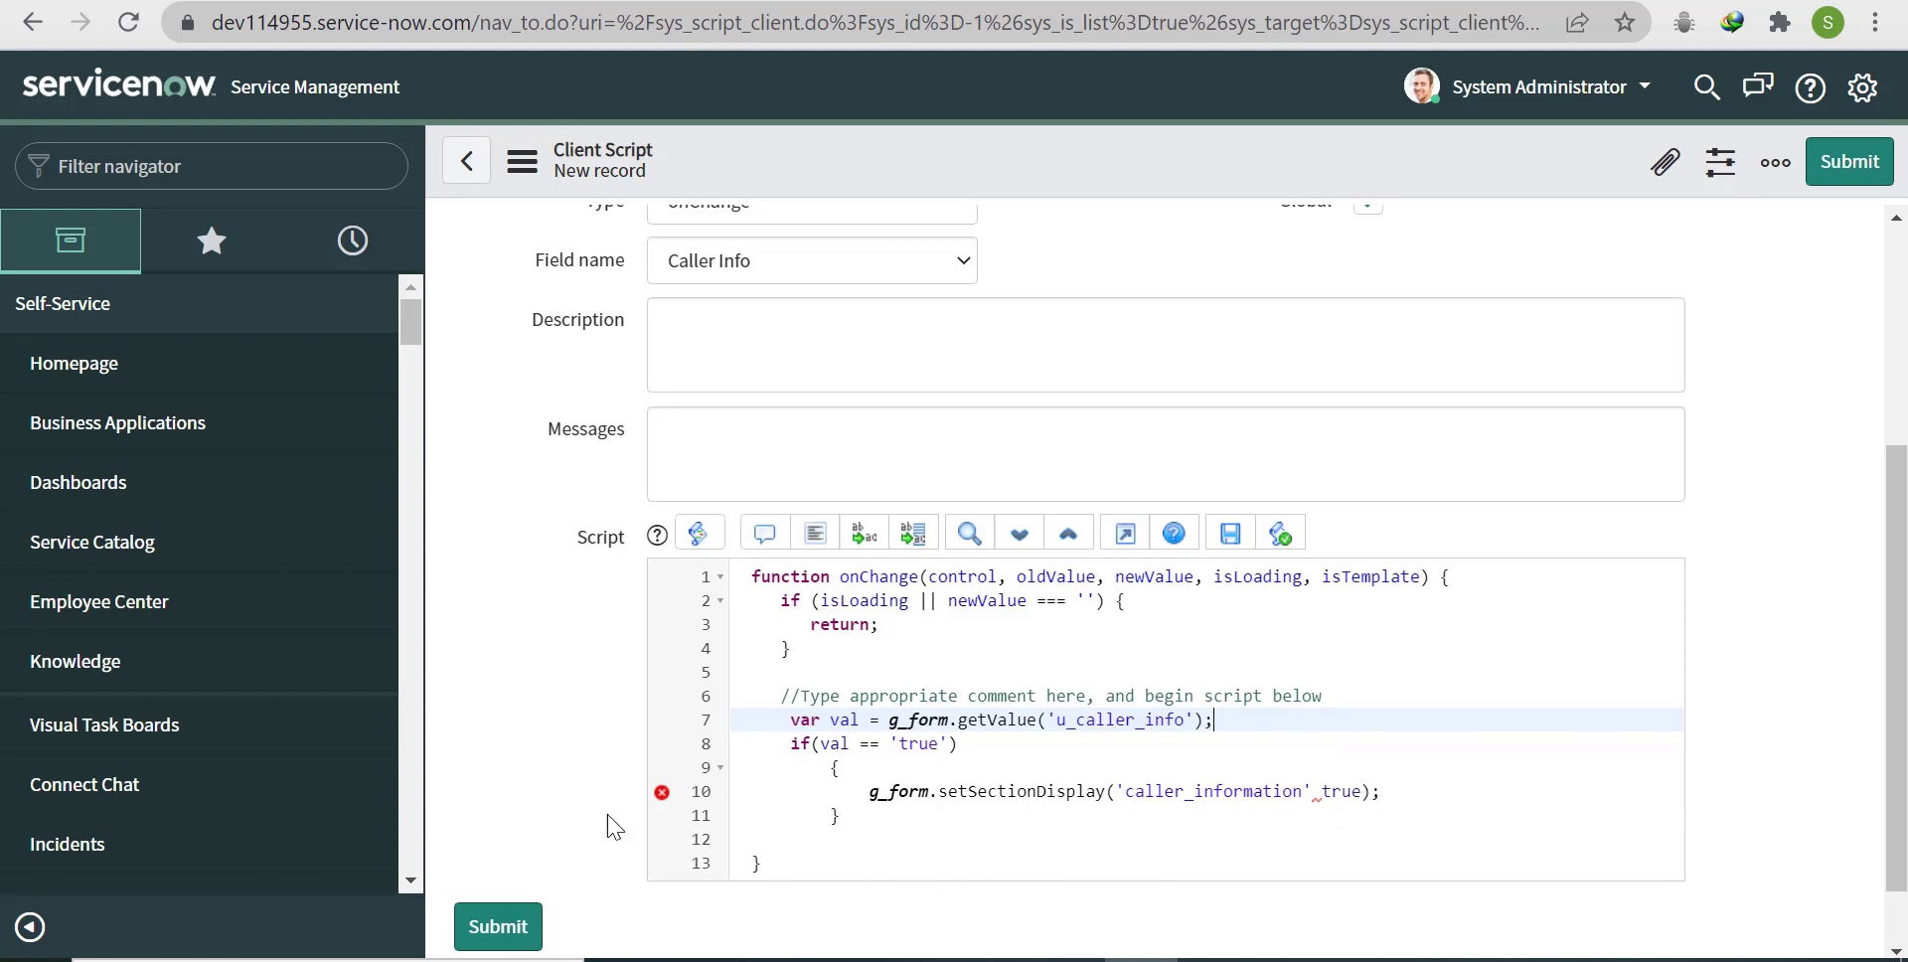
mouse_move(660, 792)
left_click(1312, 791)
key("BackSpace")
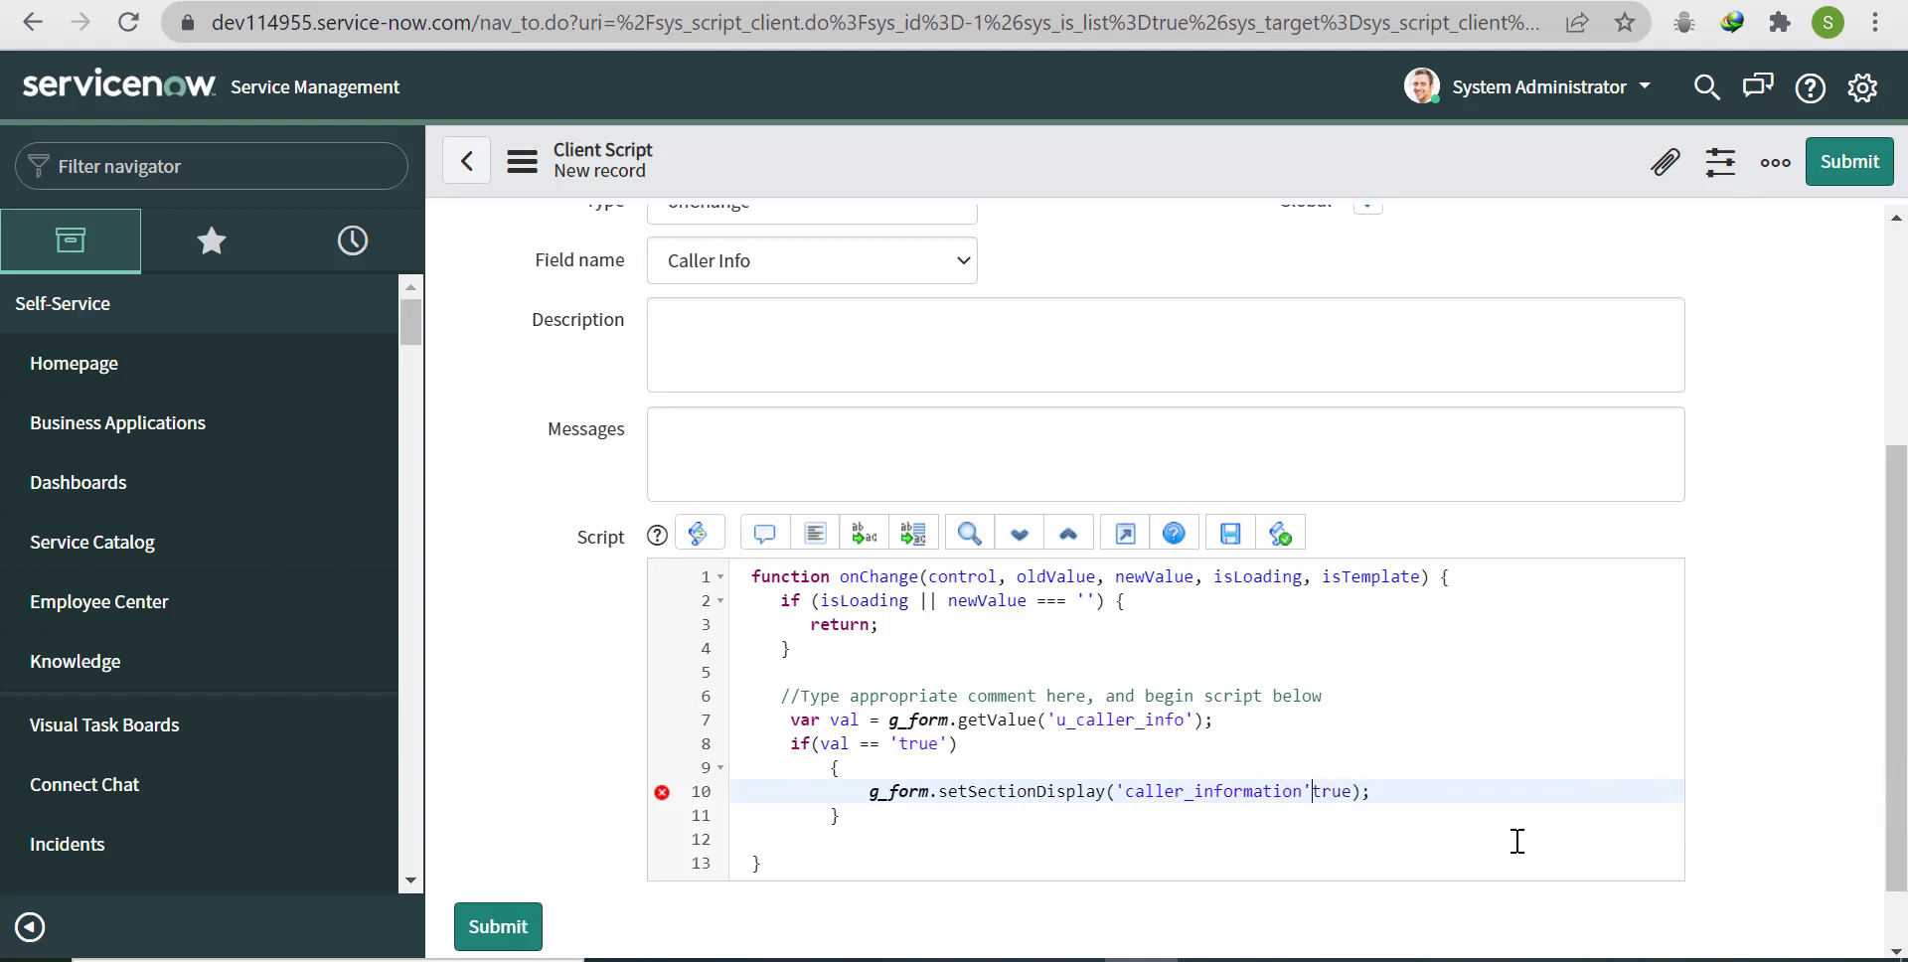
type(",")
left_click(869, 838)
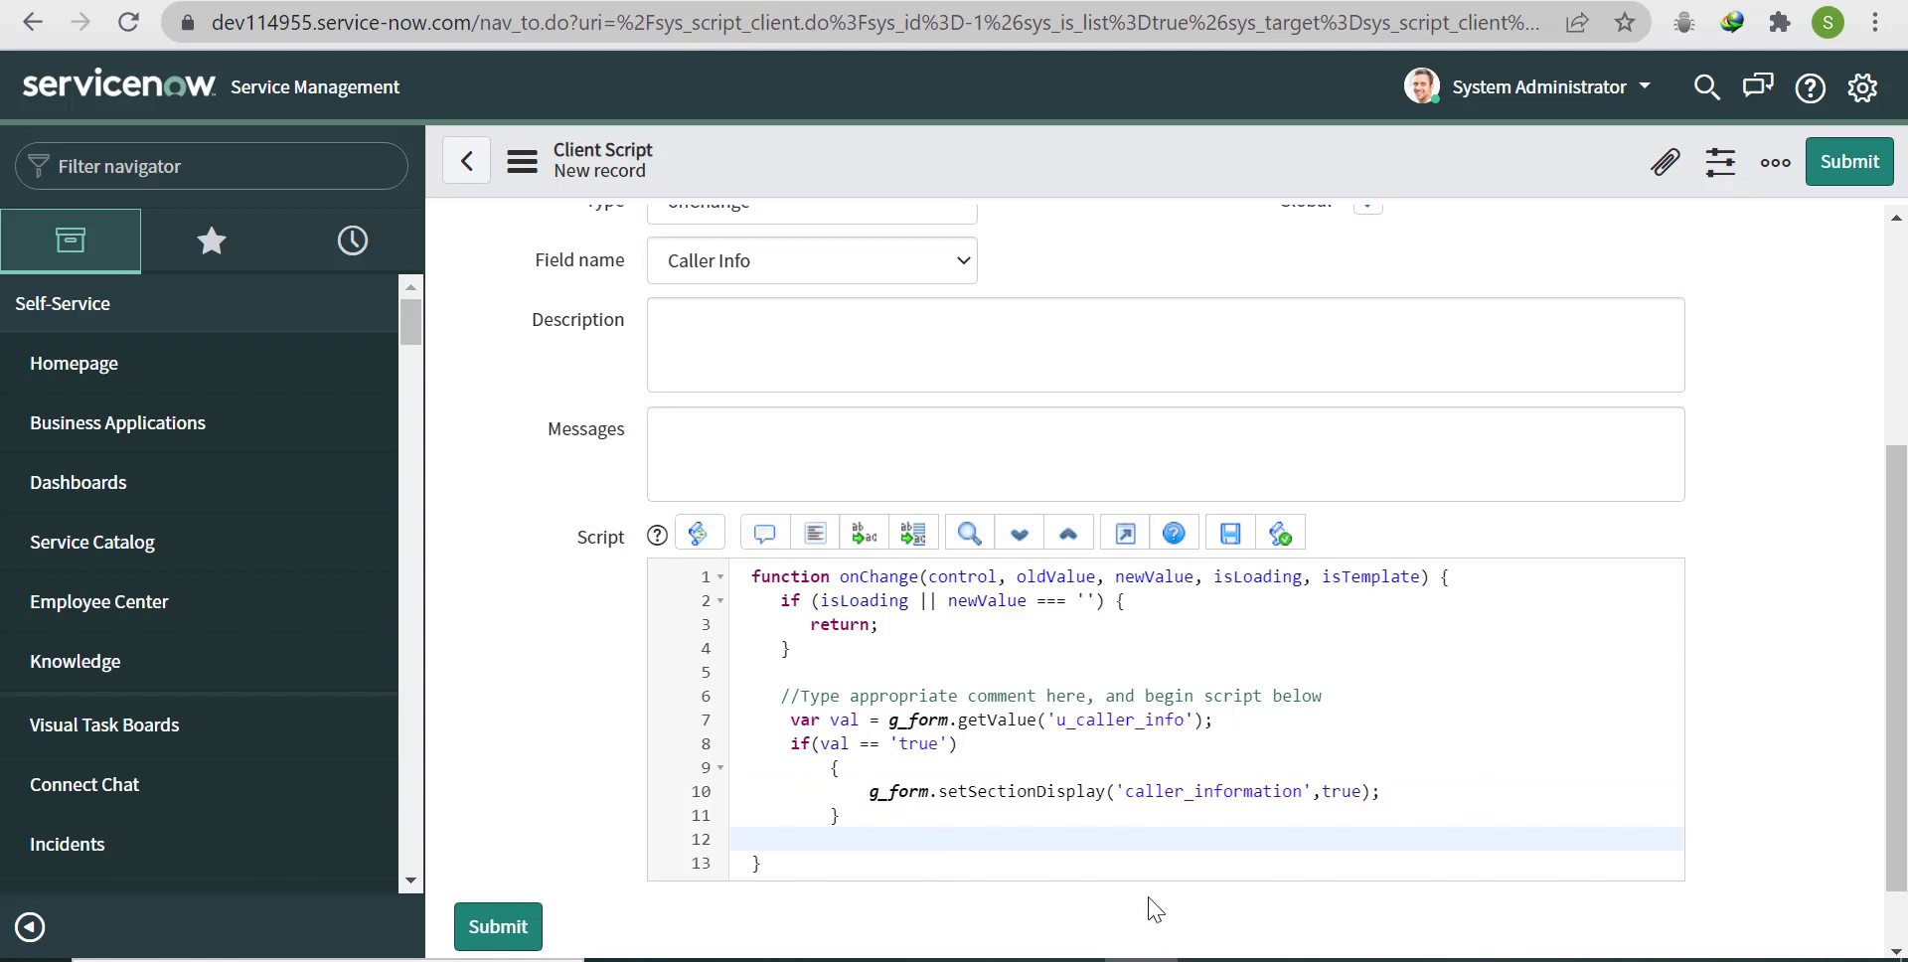
Step: Add an else block with setSectionDisplay('caller_information', false) and save the client script
type("else")
key("Return")
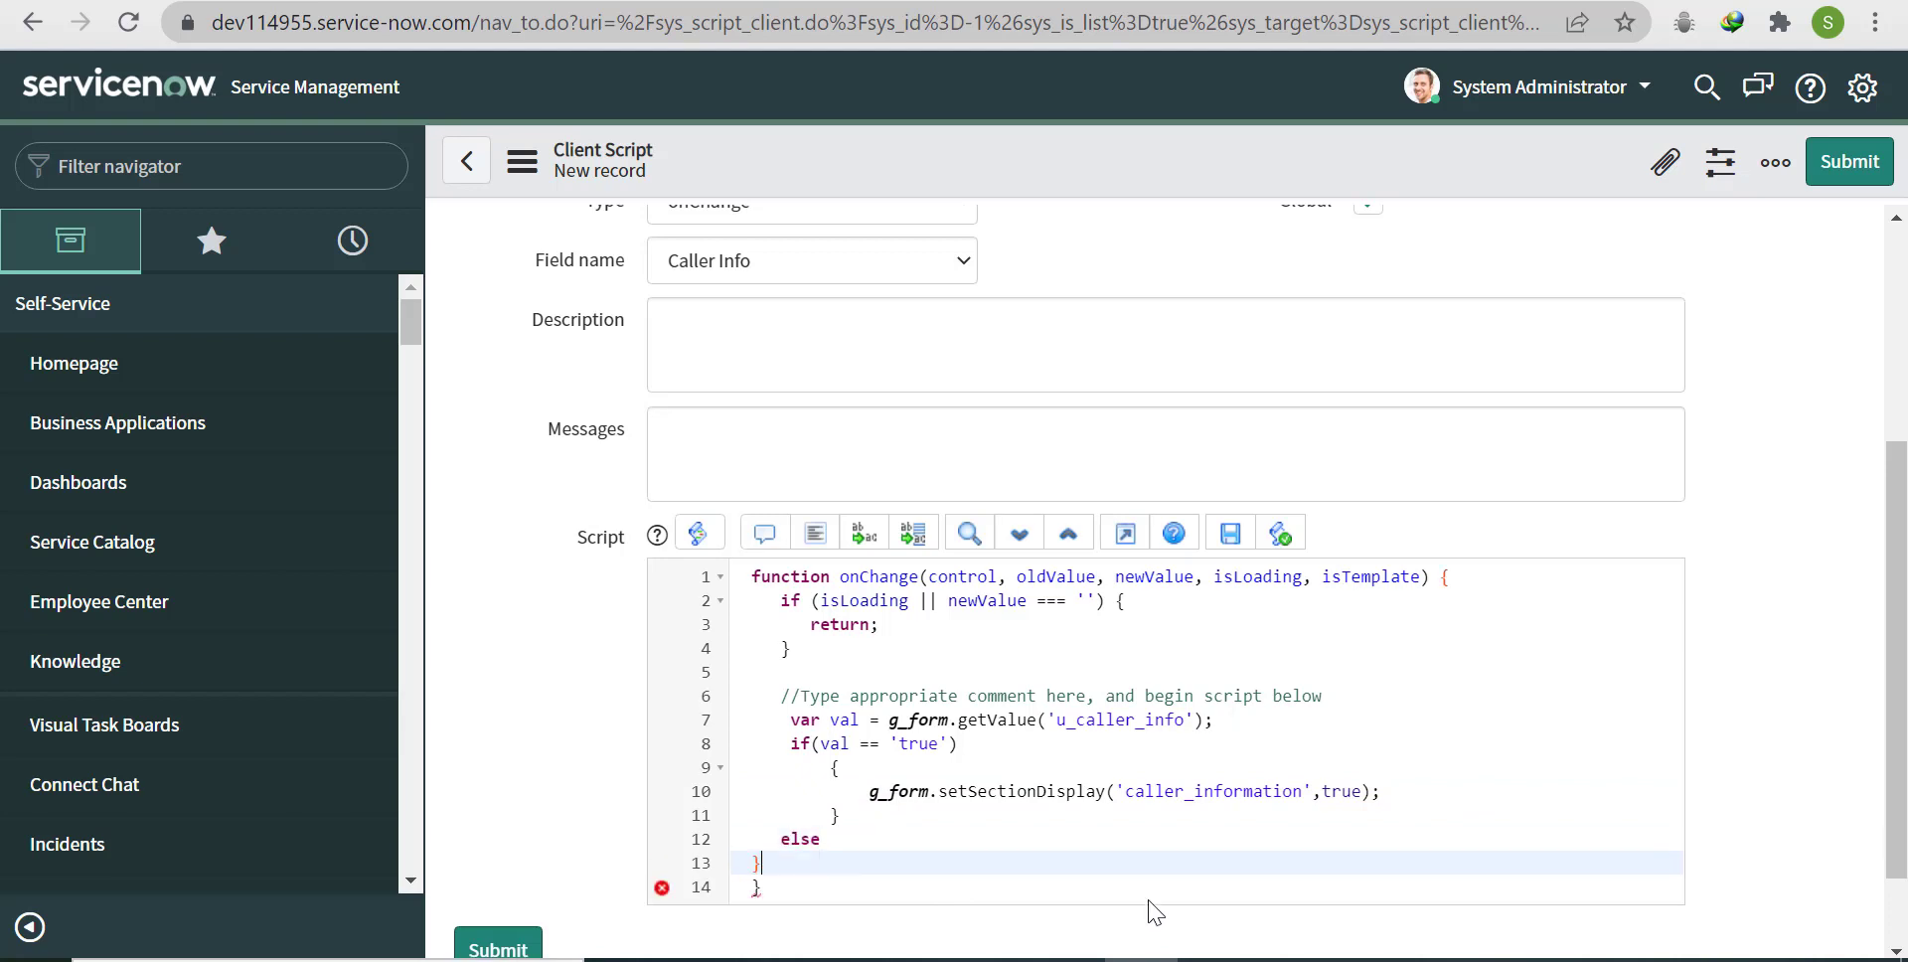
type("{")
key("Return")
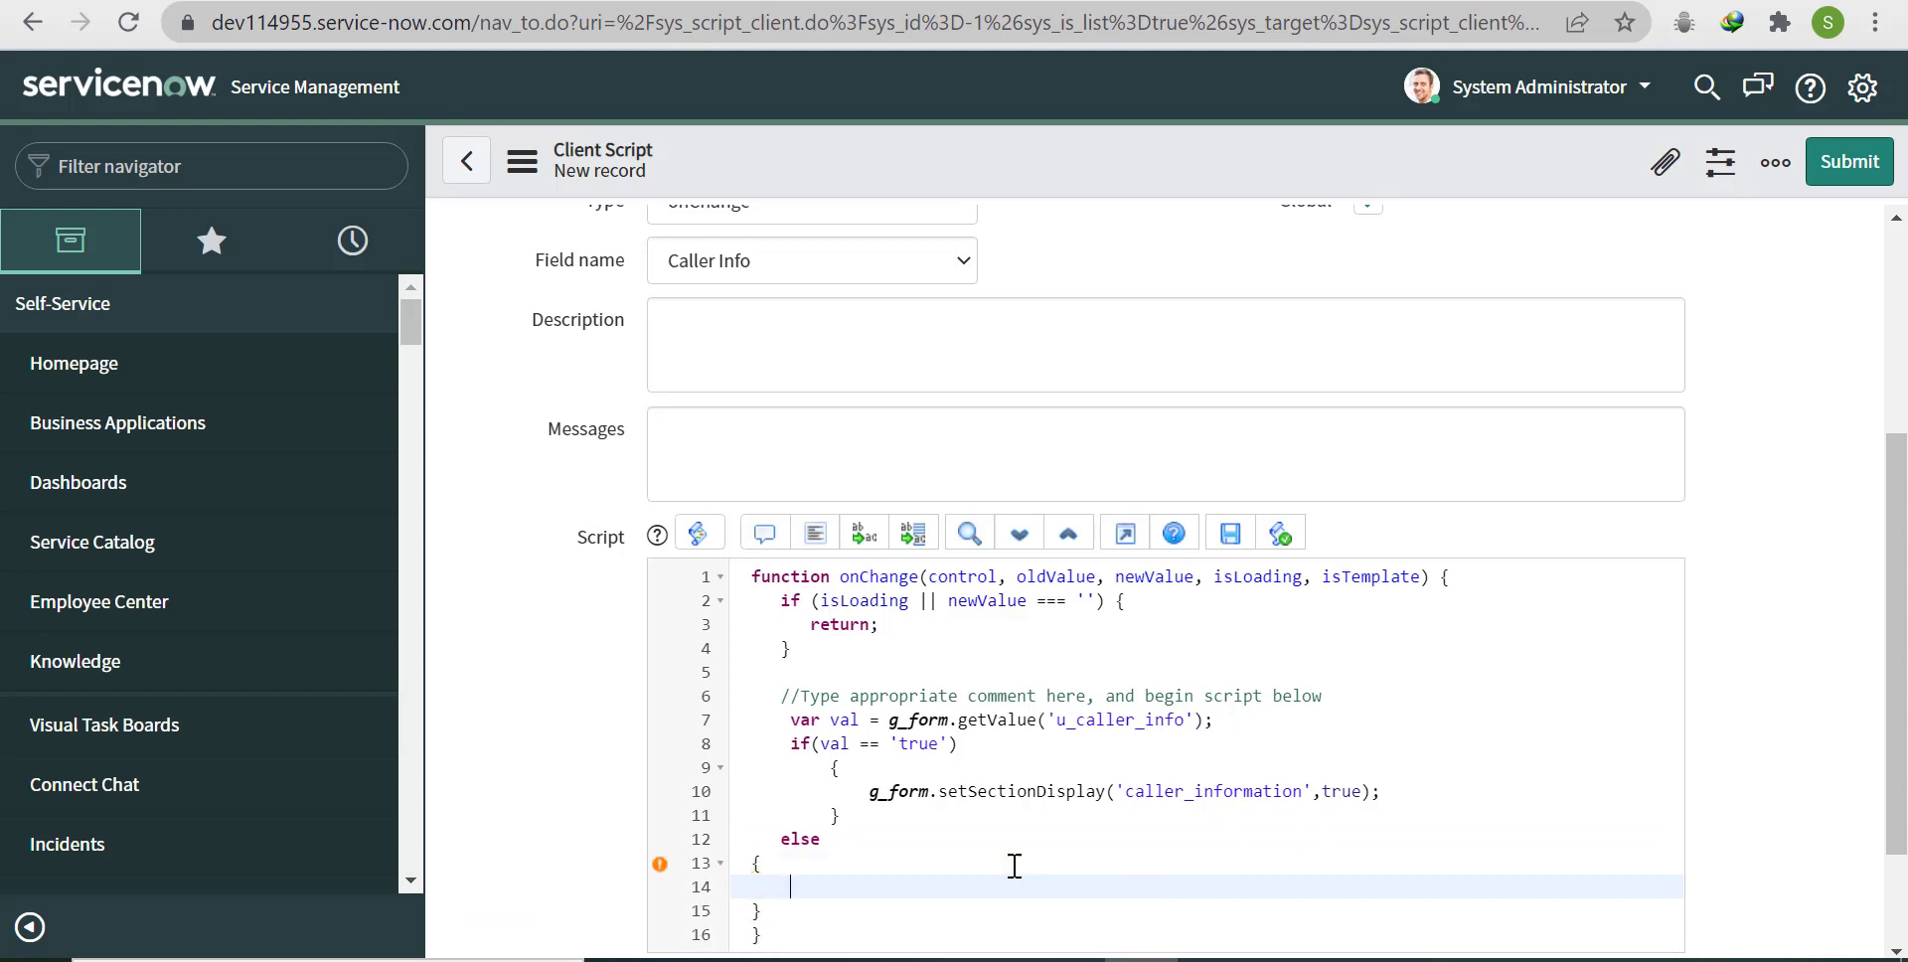
left_click_drag(869, 791, 1402, 801)
key("ctrl+c")
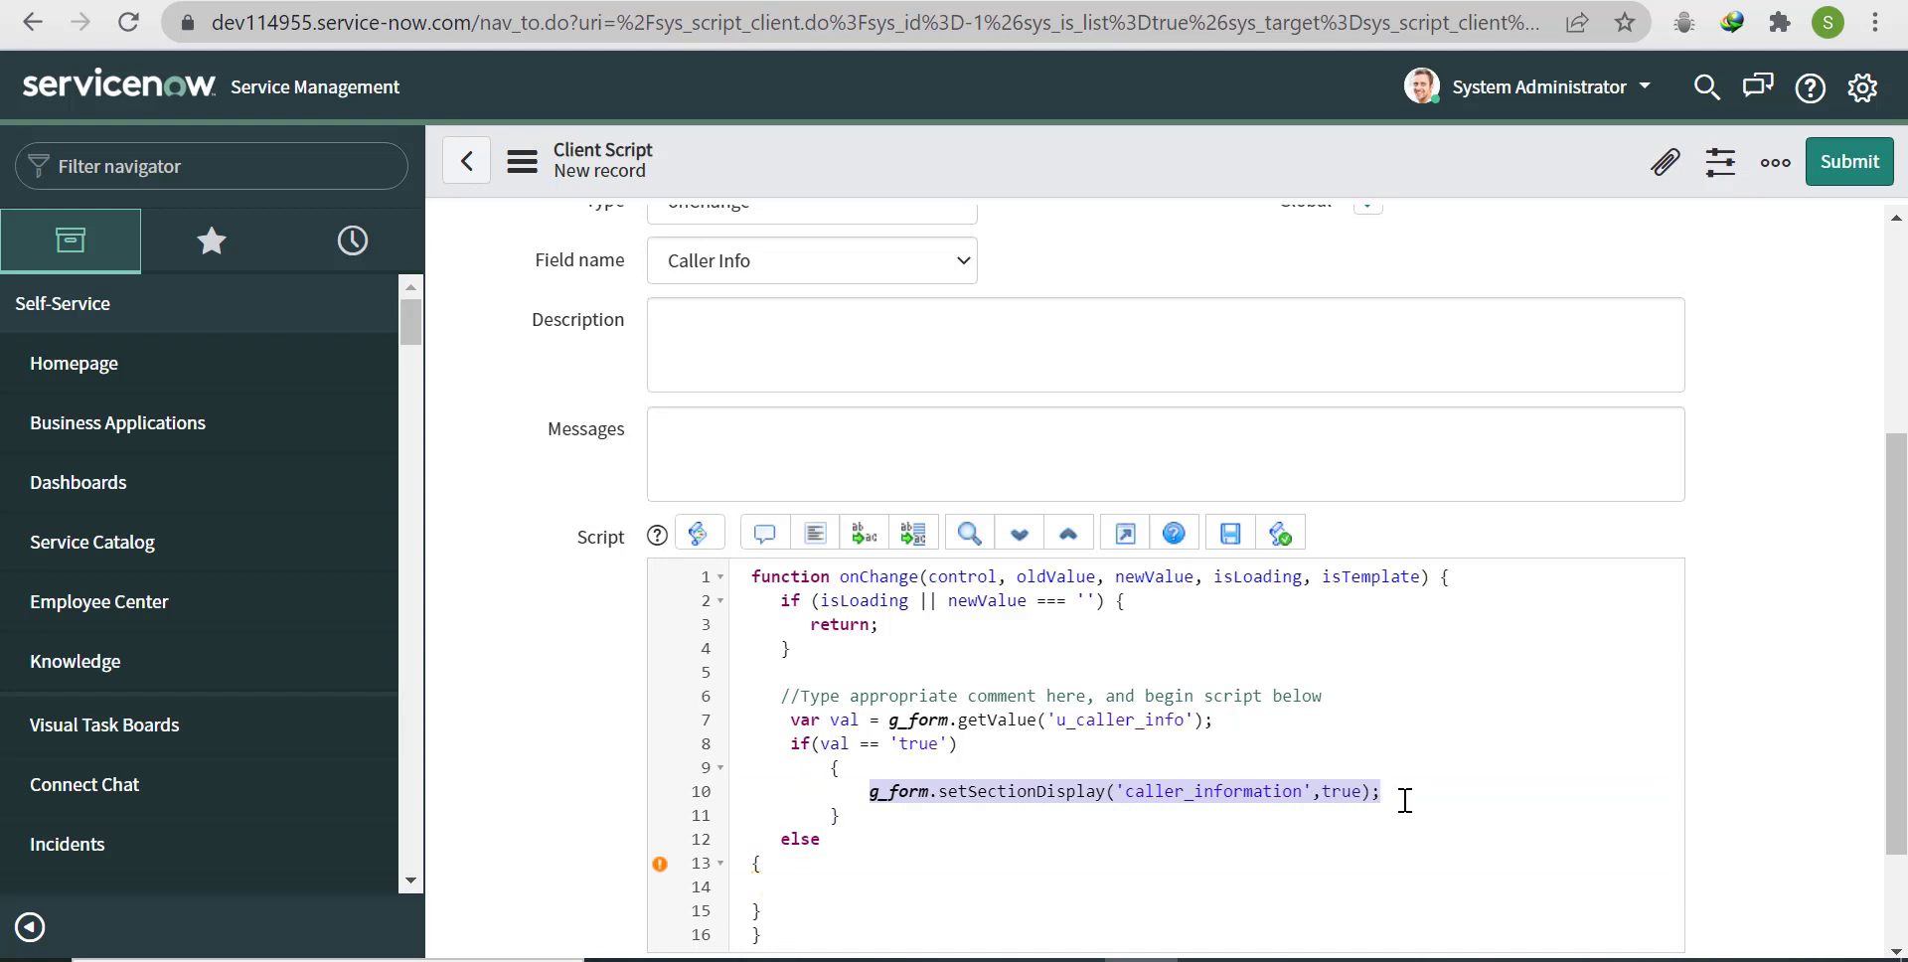
left_click(824, 885)
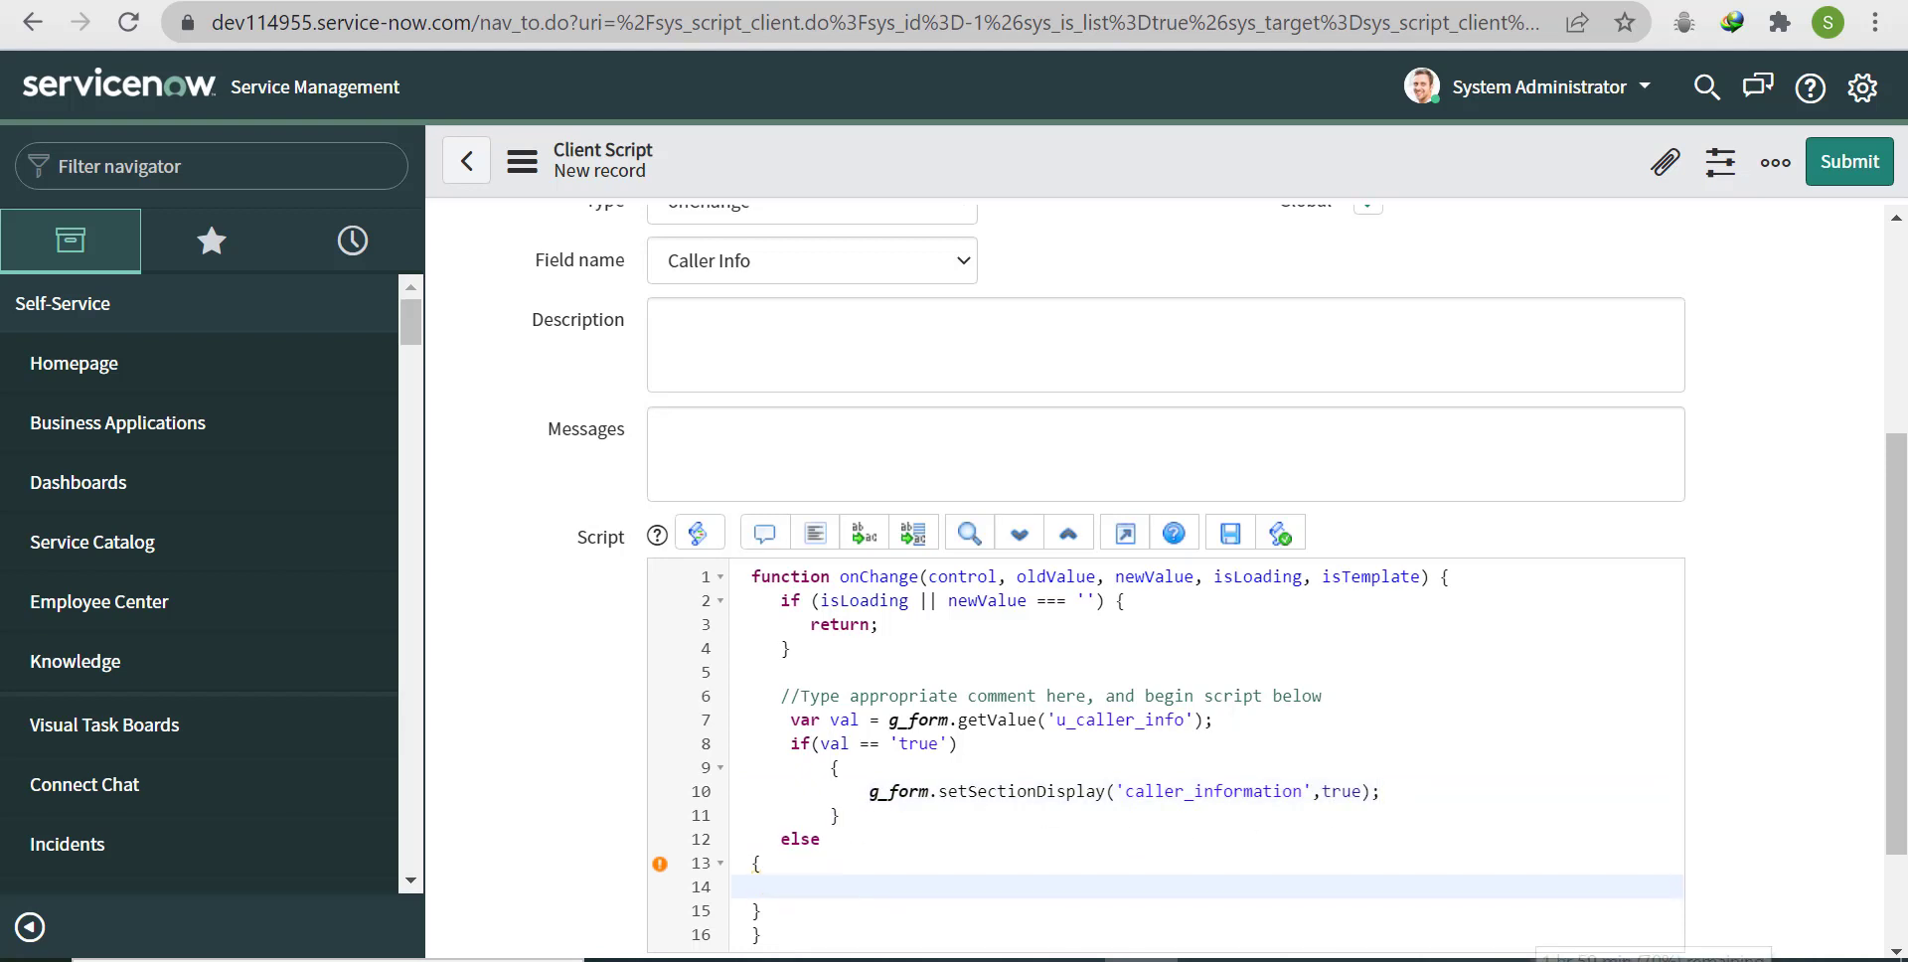
key("ctrl+v")
left_click(1284, 885)
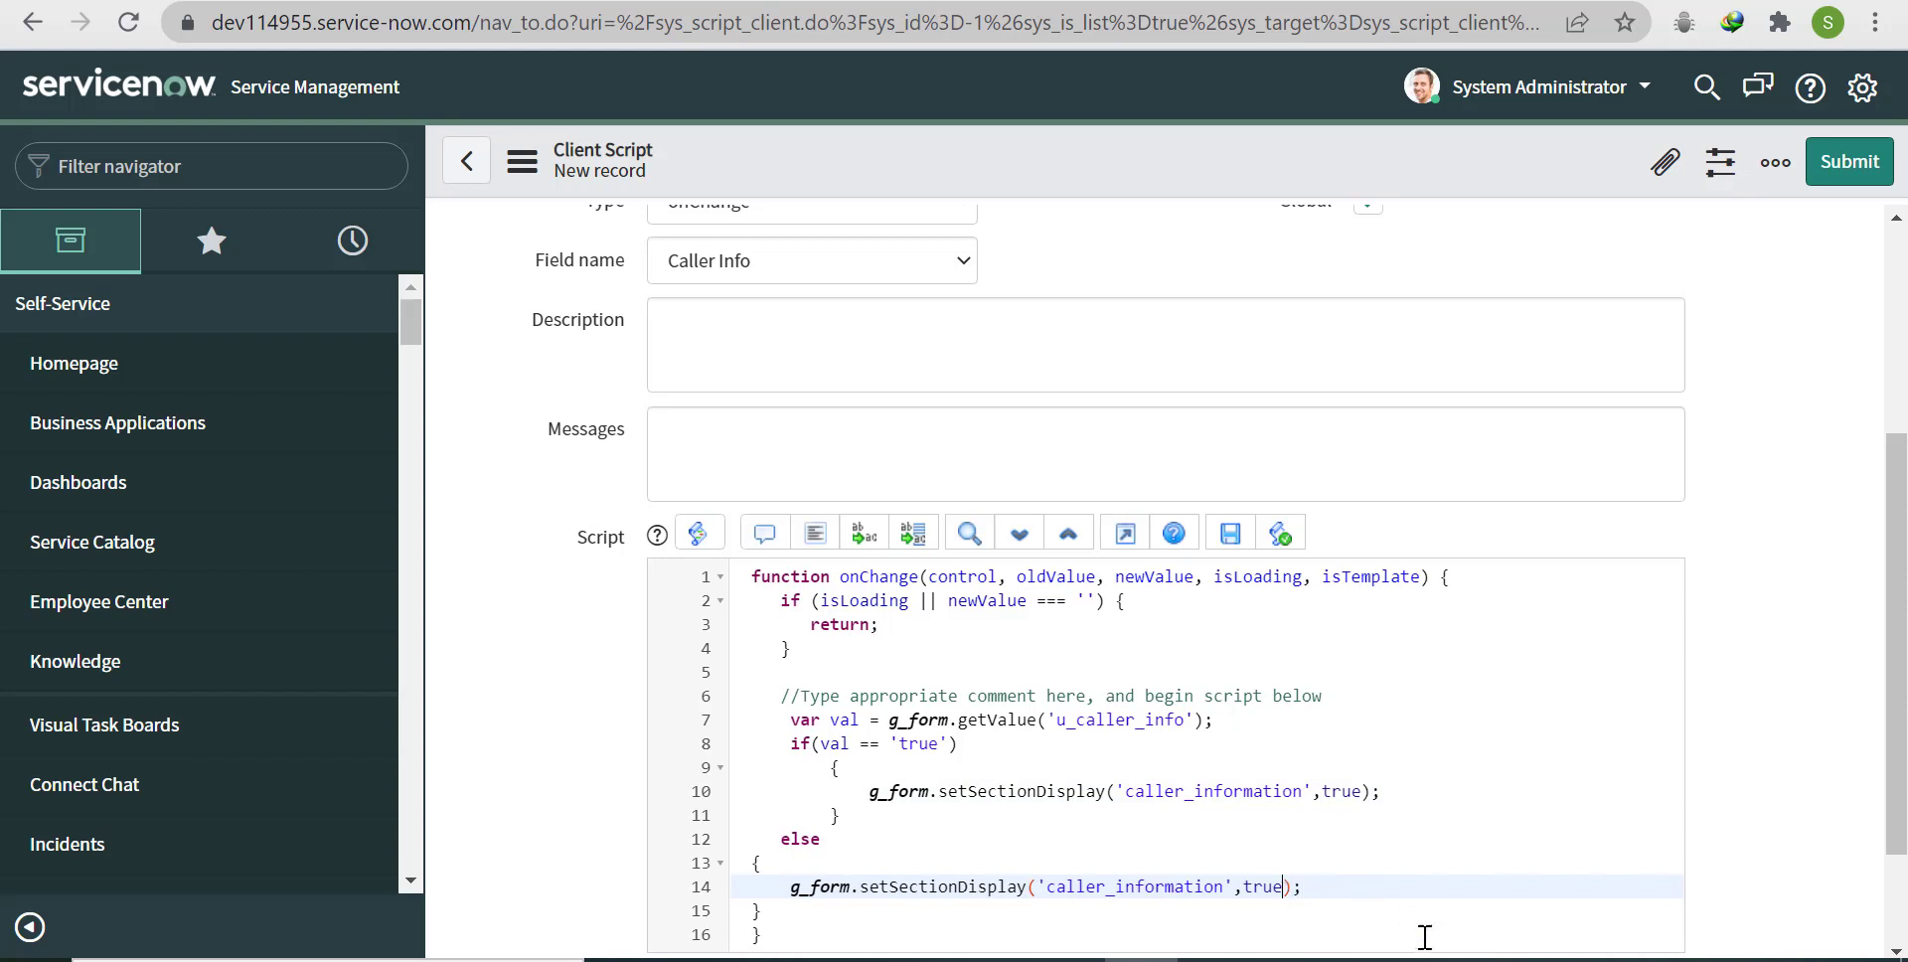
type("false")
right_click(1201, 152)
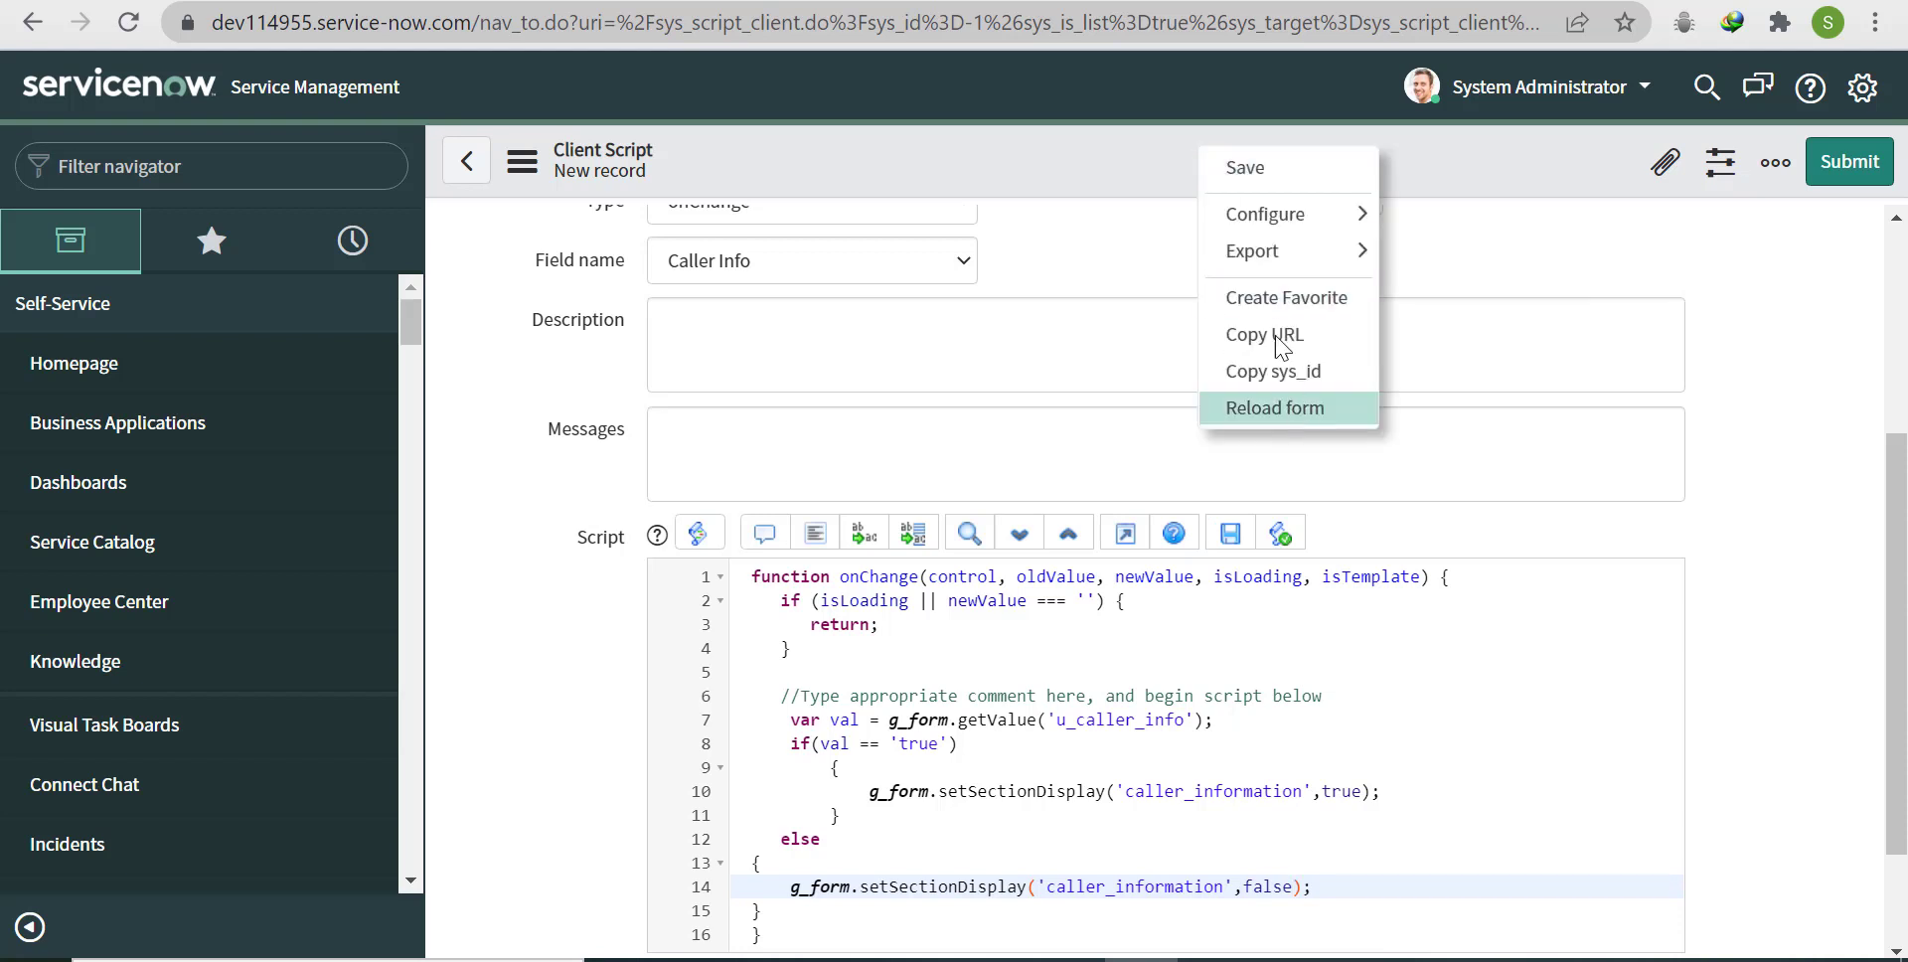
left_click(1260, 171)
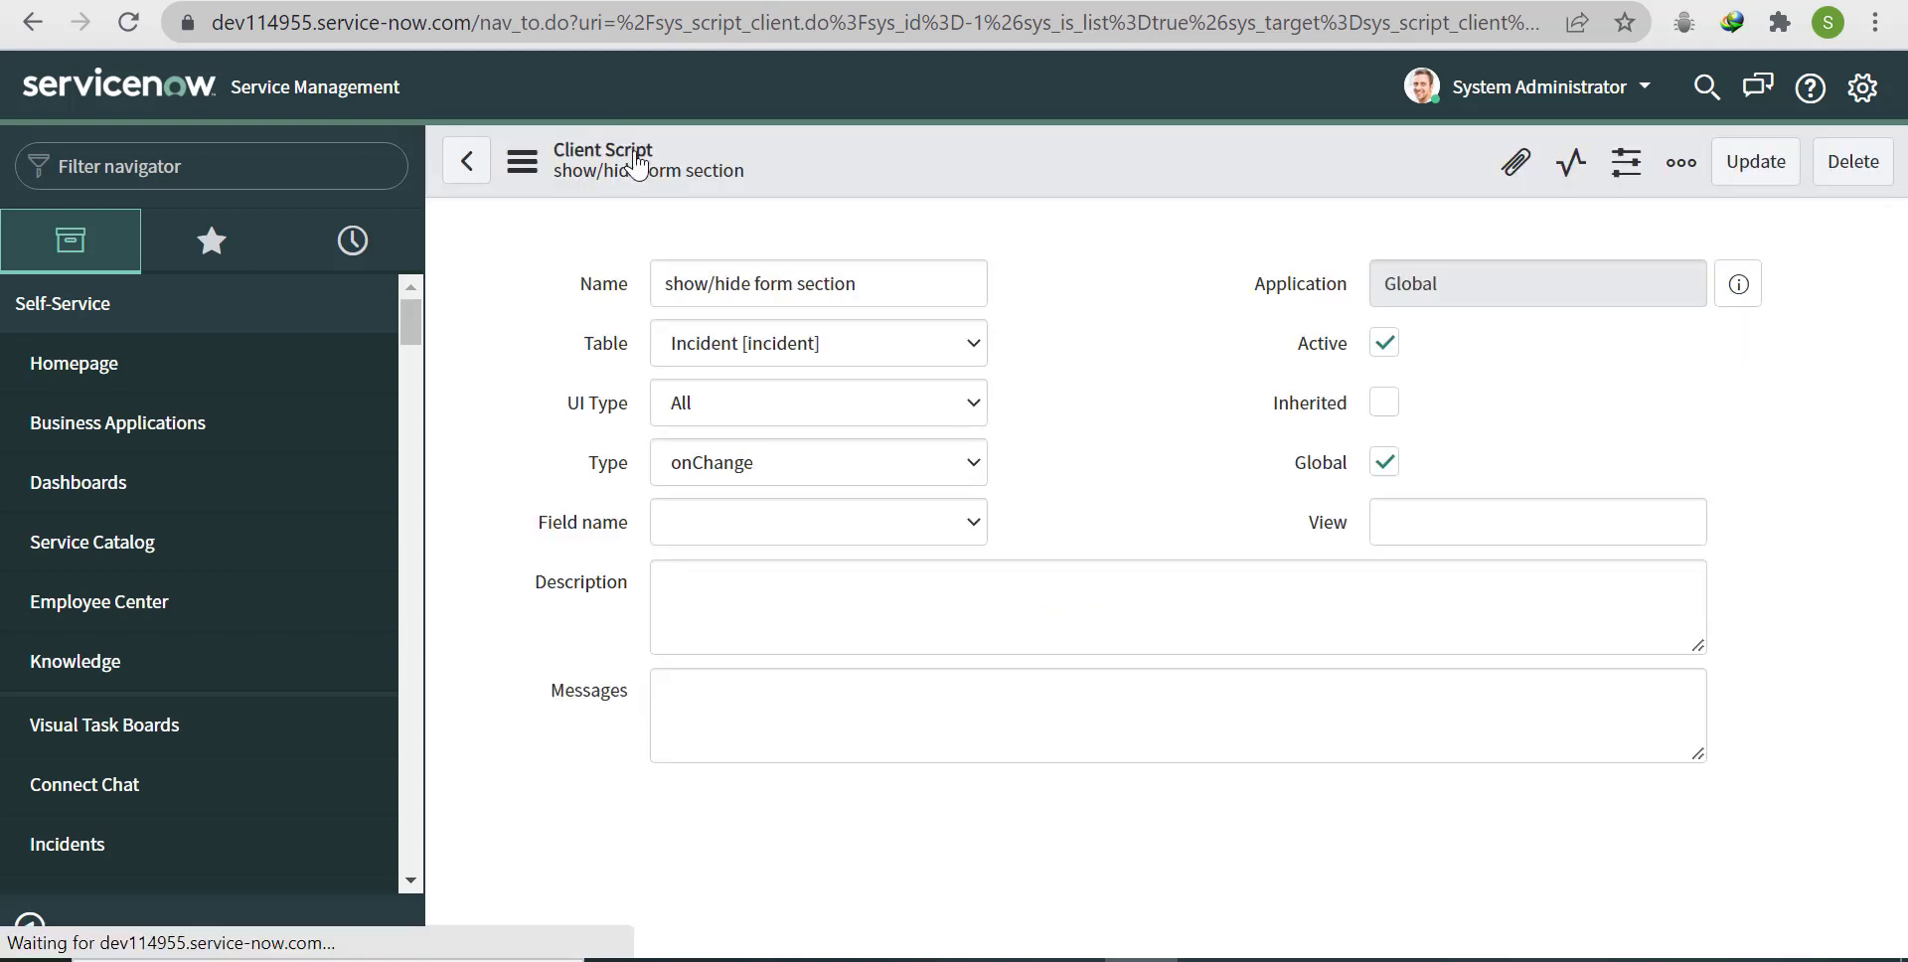
Step: Reload INC0009009, tick, untick and re-tick Caller Info, then view the Caller Information tab
left_click_drag(1897, 596, 1897, 389)
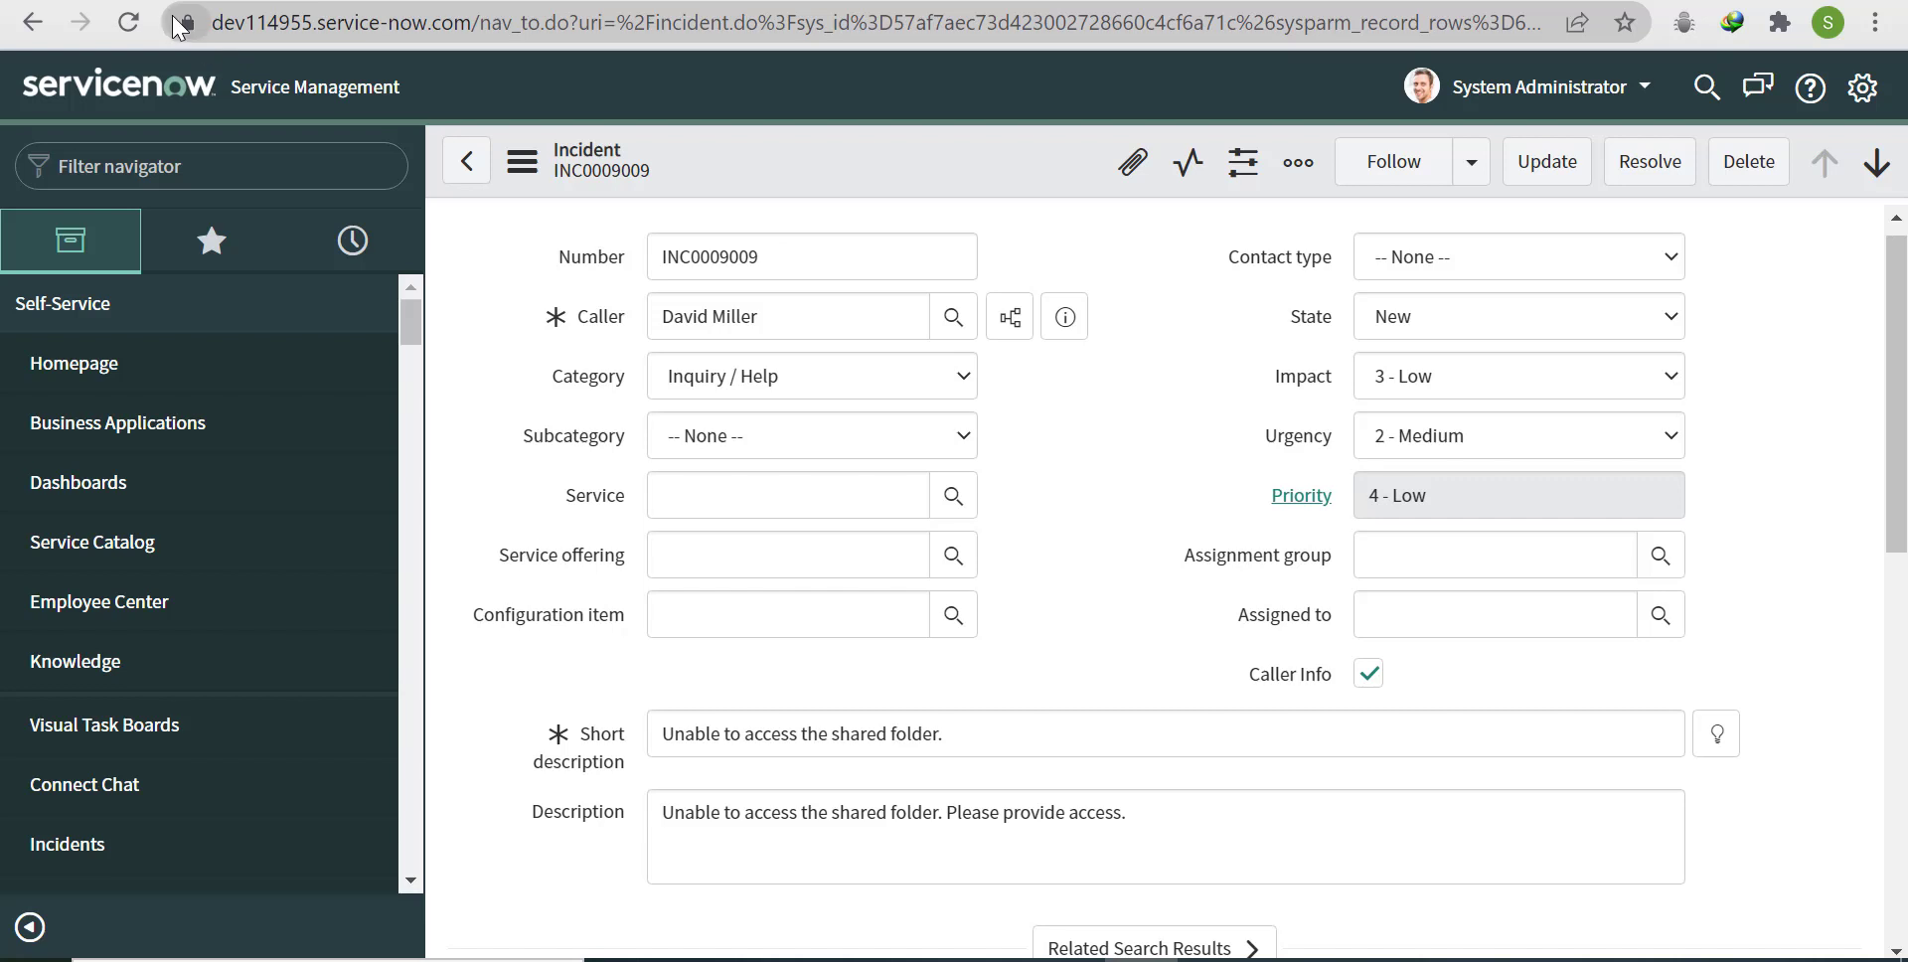
left_click(129, 22)
left_click(1093, 194)
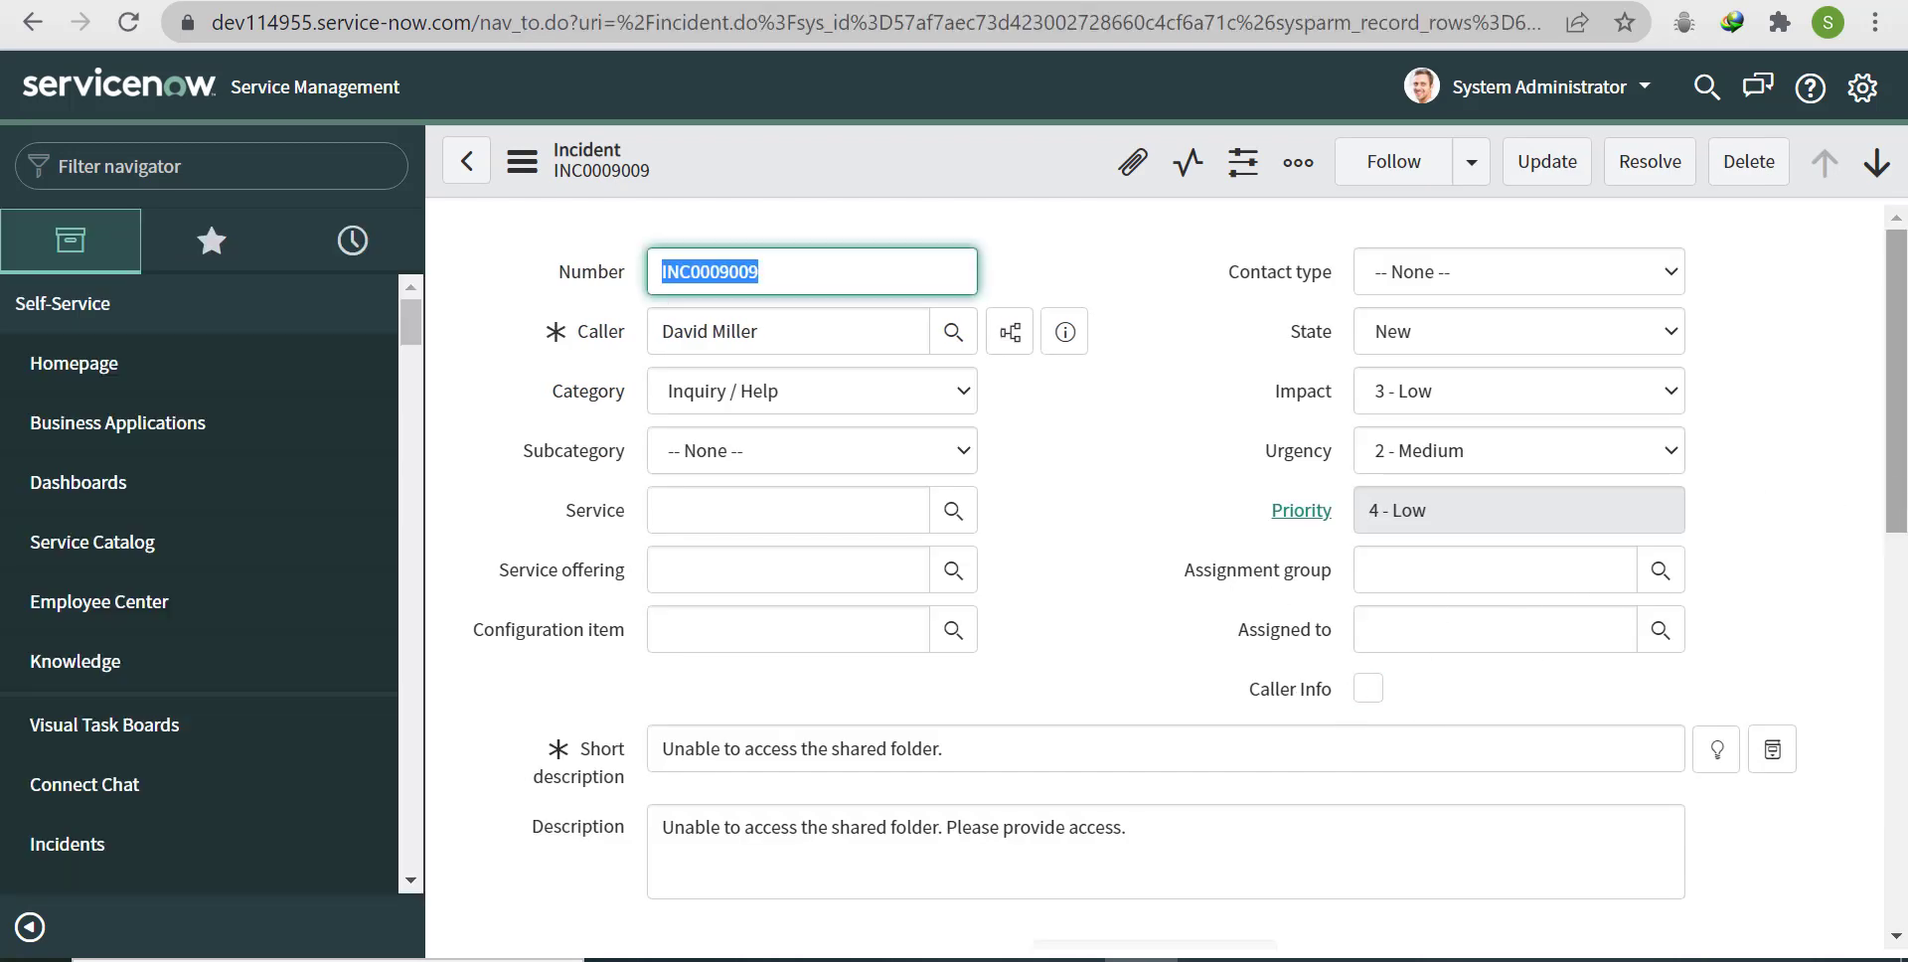
scroll(1319, 659, "down", 4)
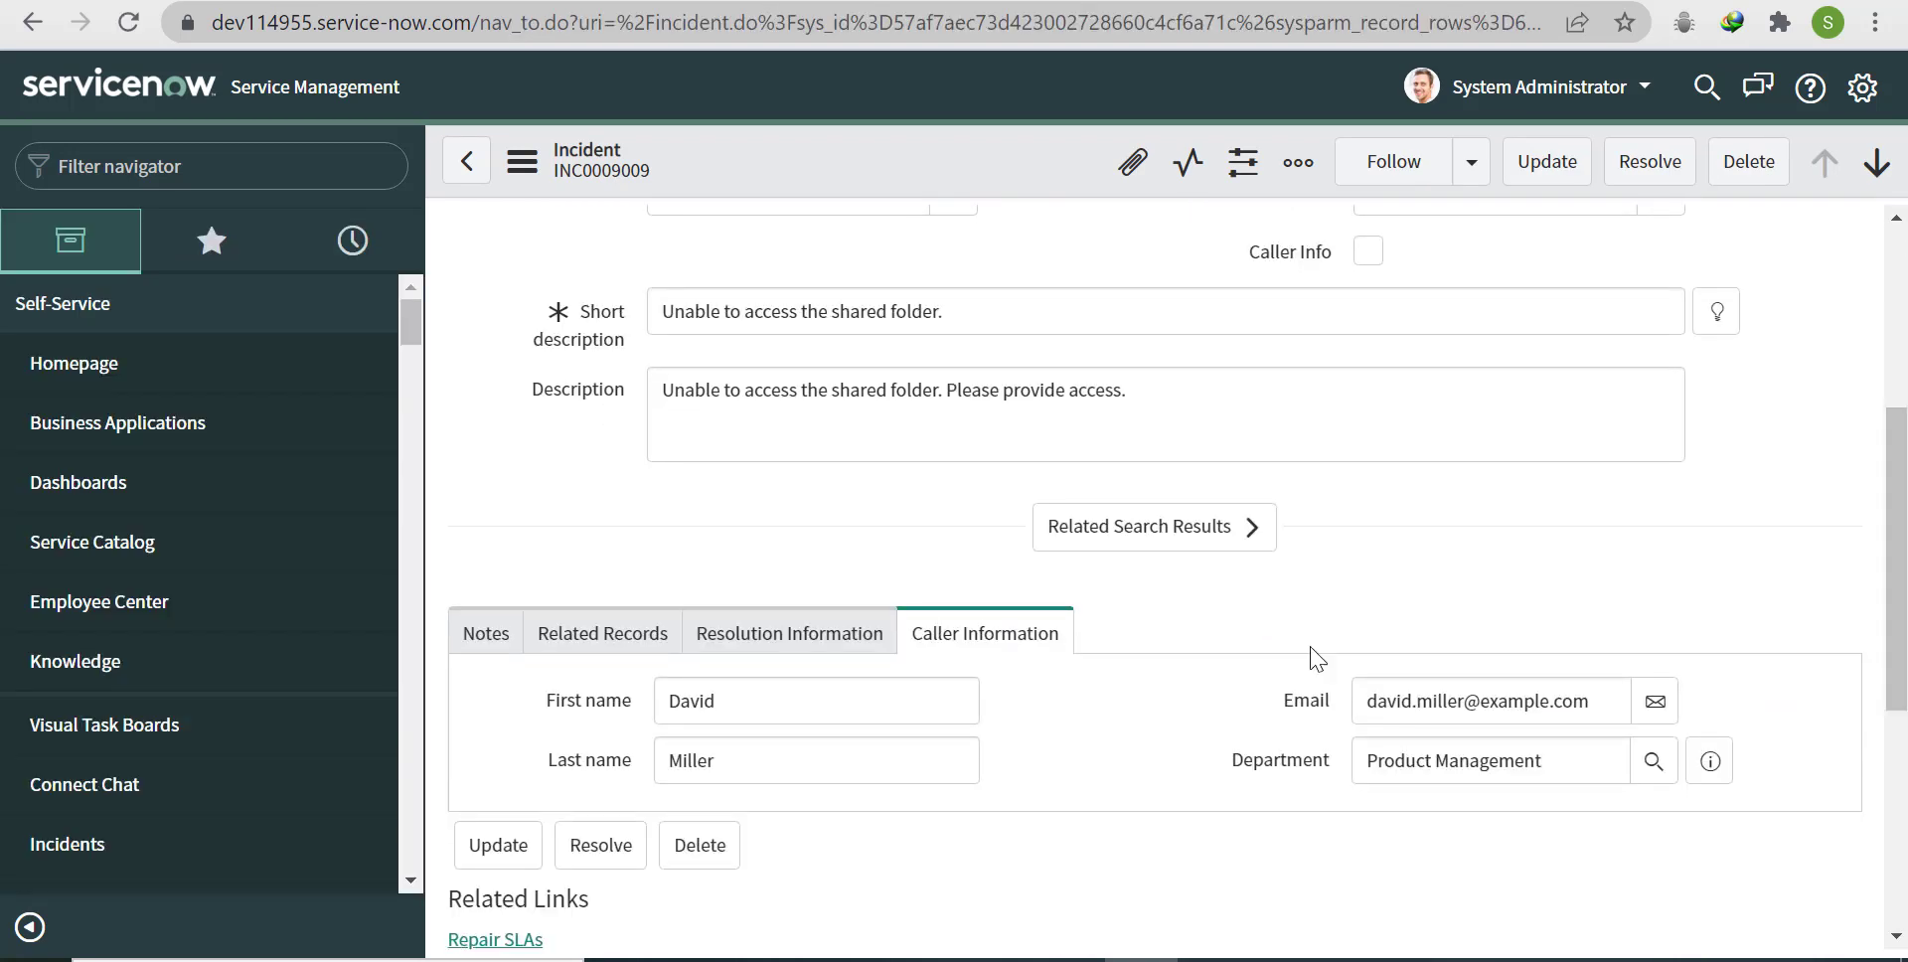
scroll(1520, 646, "up", 4)
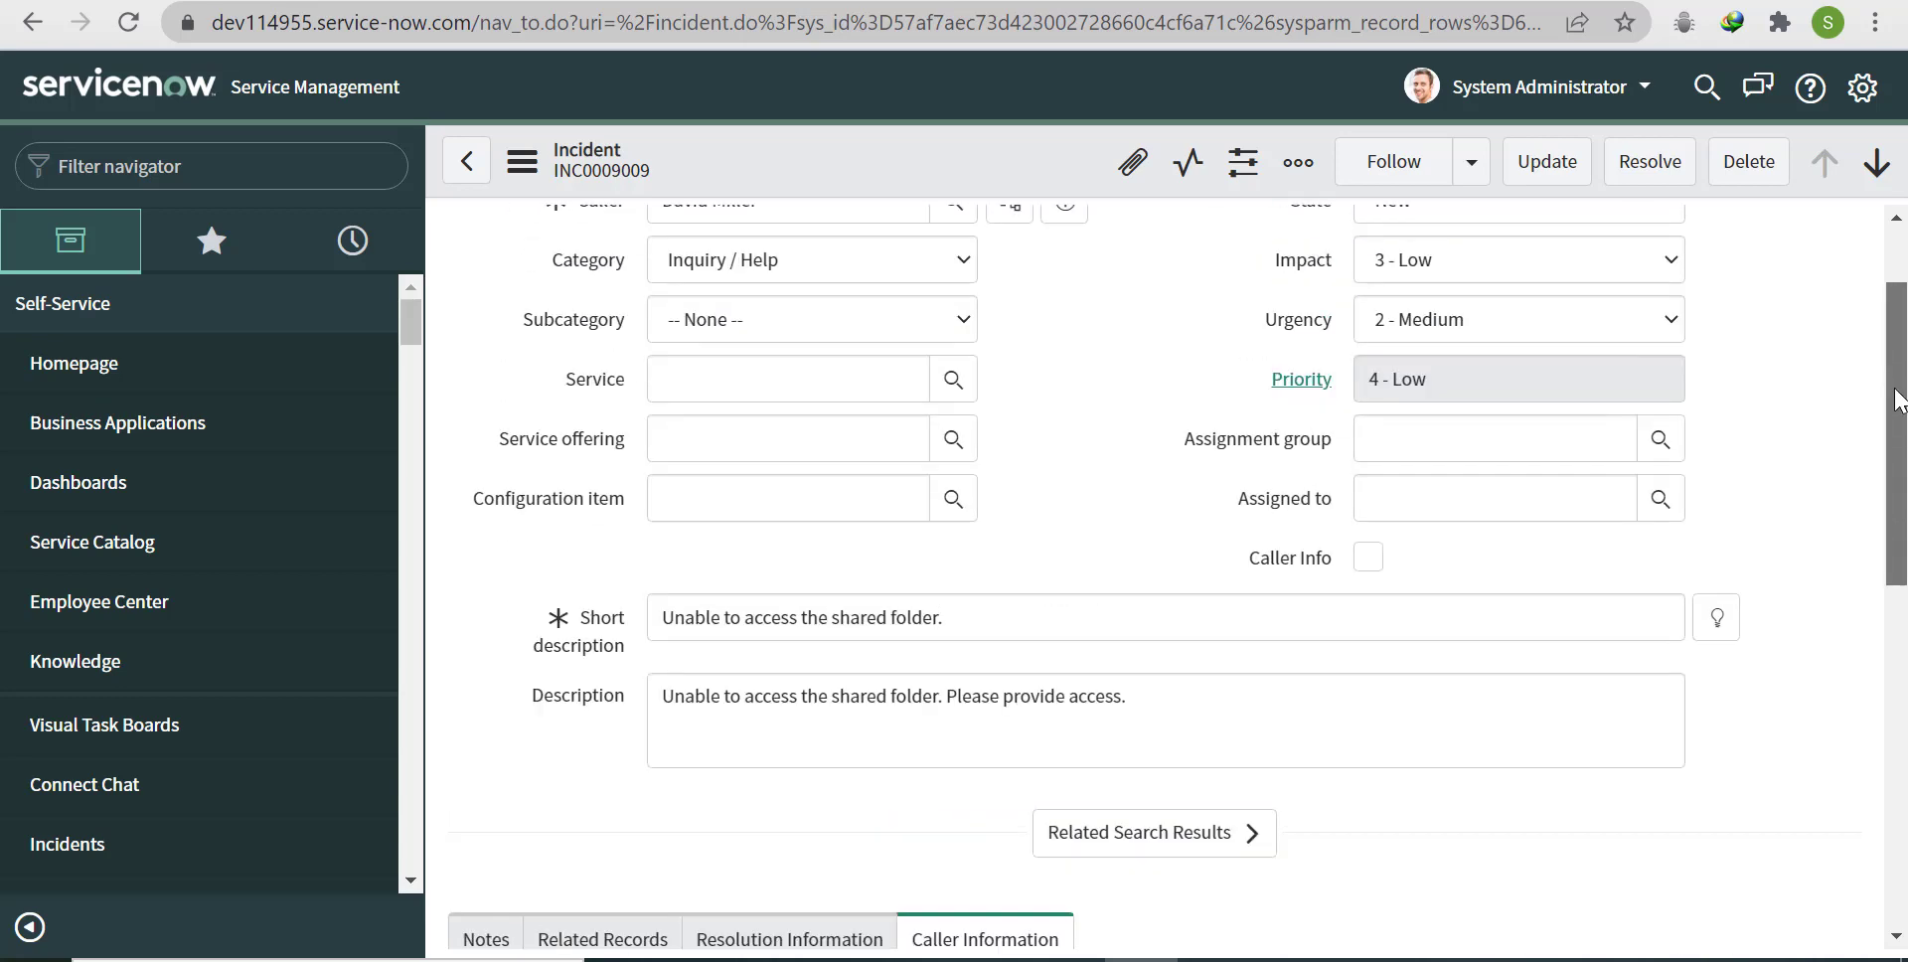
left_click(1368, 647)
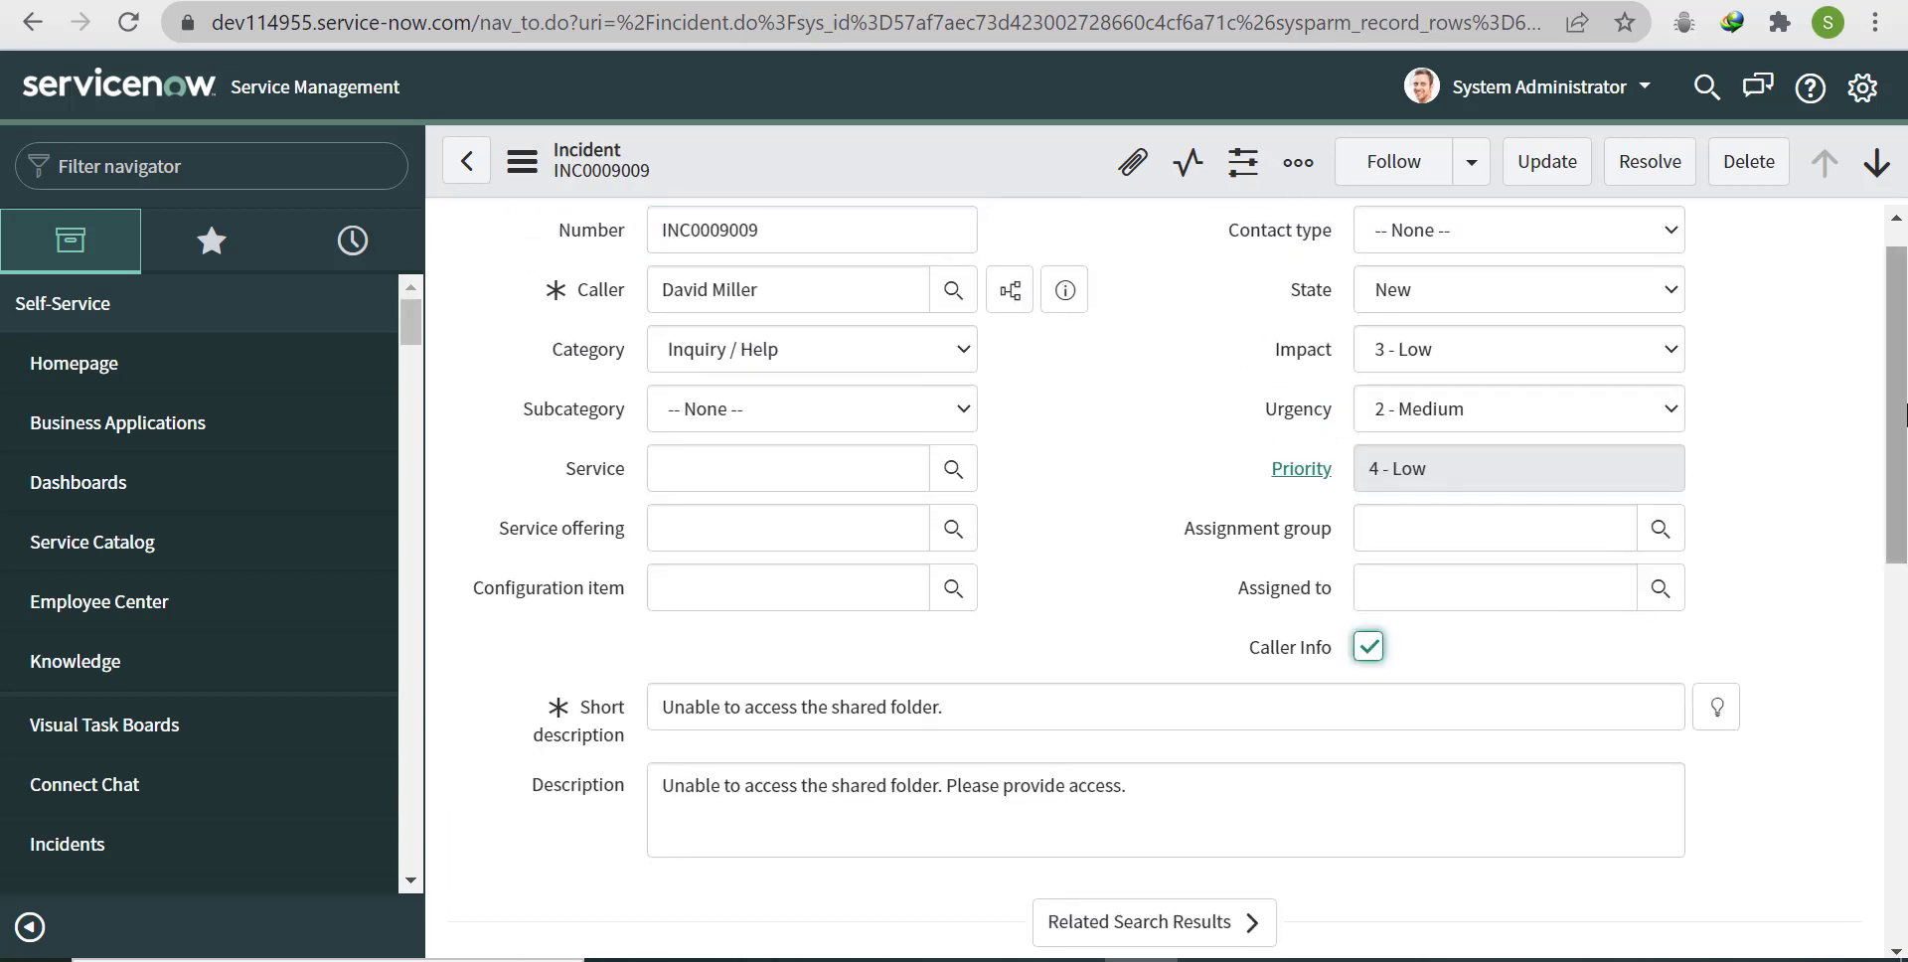
left_click_drag(1898, 429, 1906, 541)
scroll(1691, 477, "down", 1)
left_click(1369, 296)
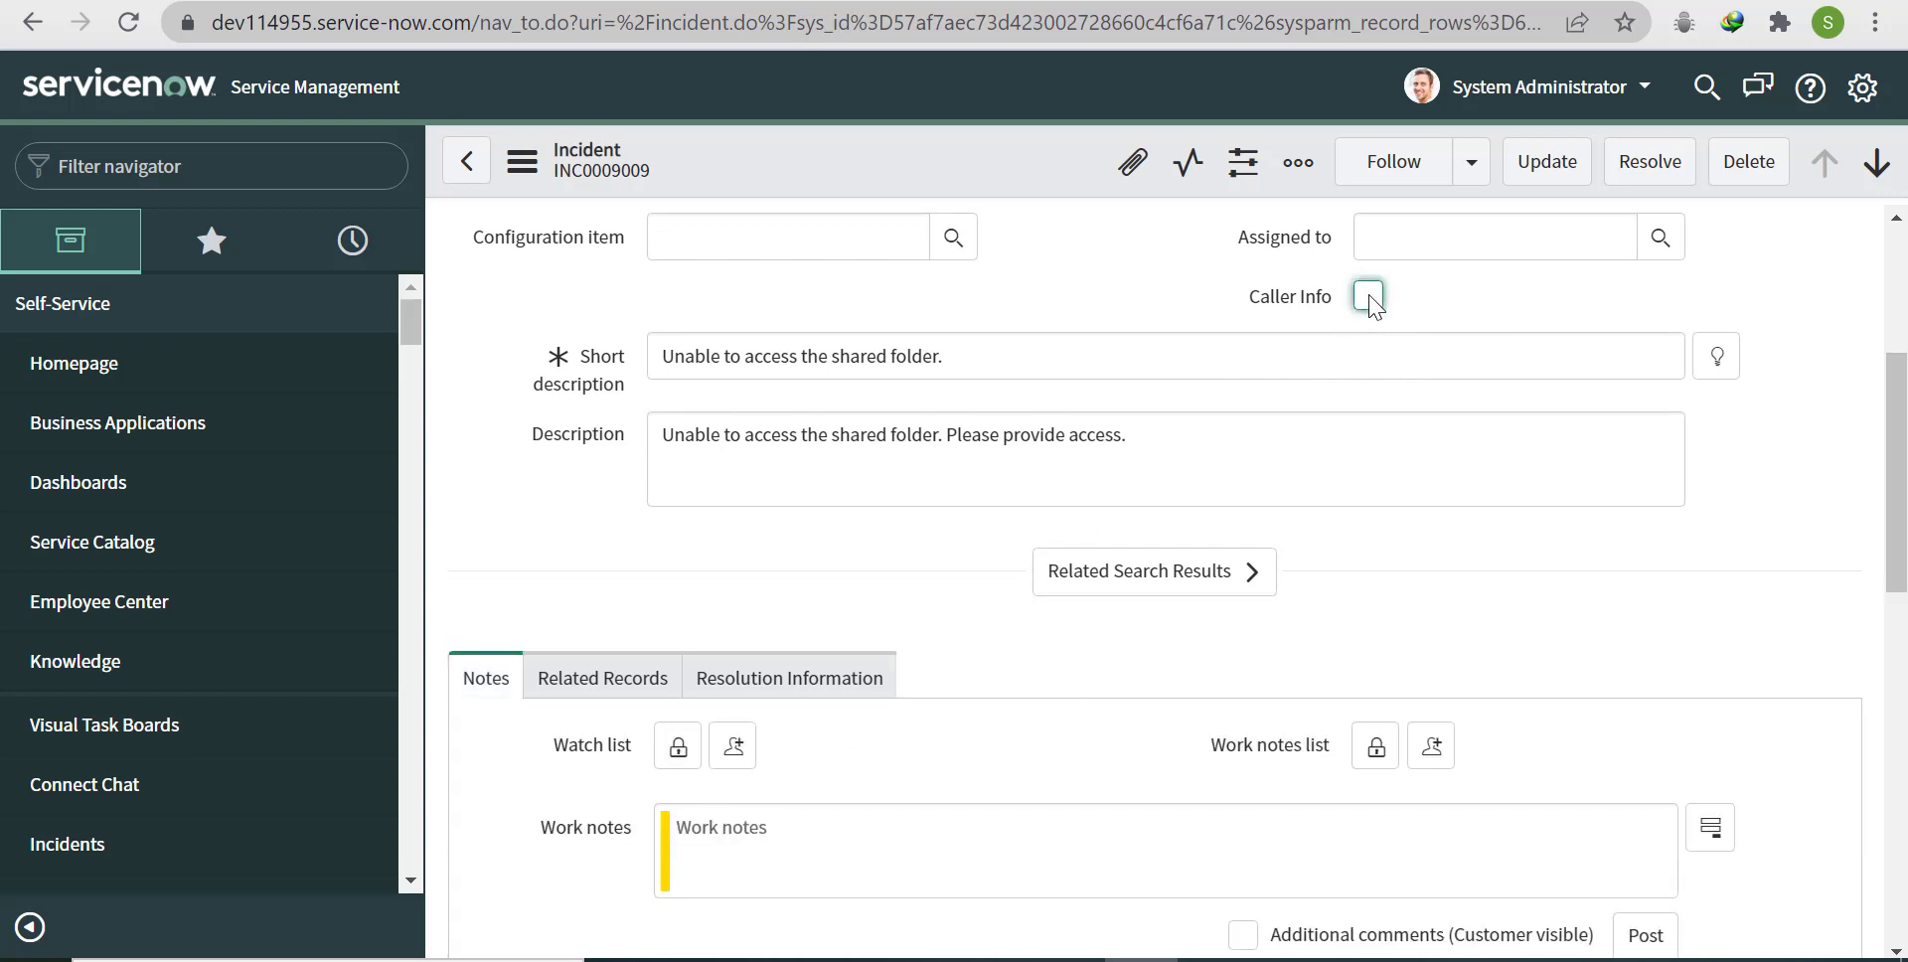
left_click(1369, 296)
left_click(1027, 686)
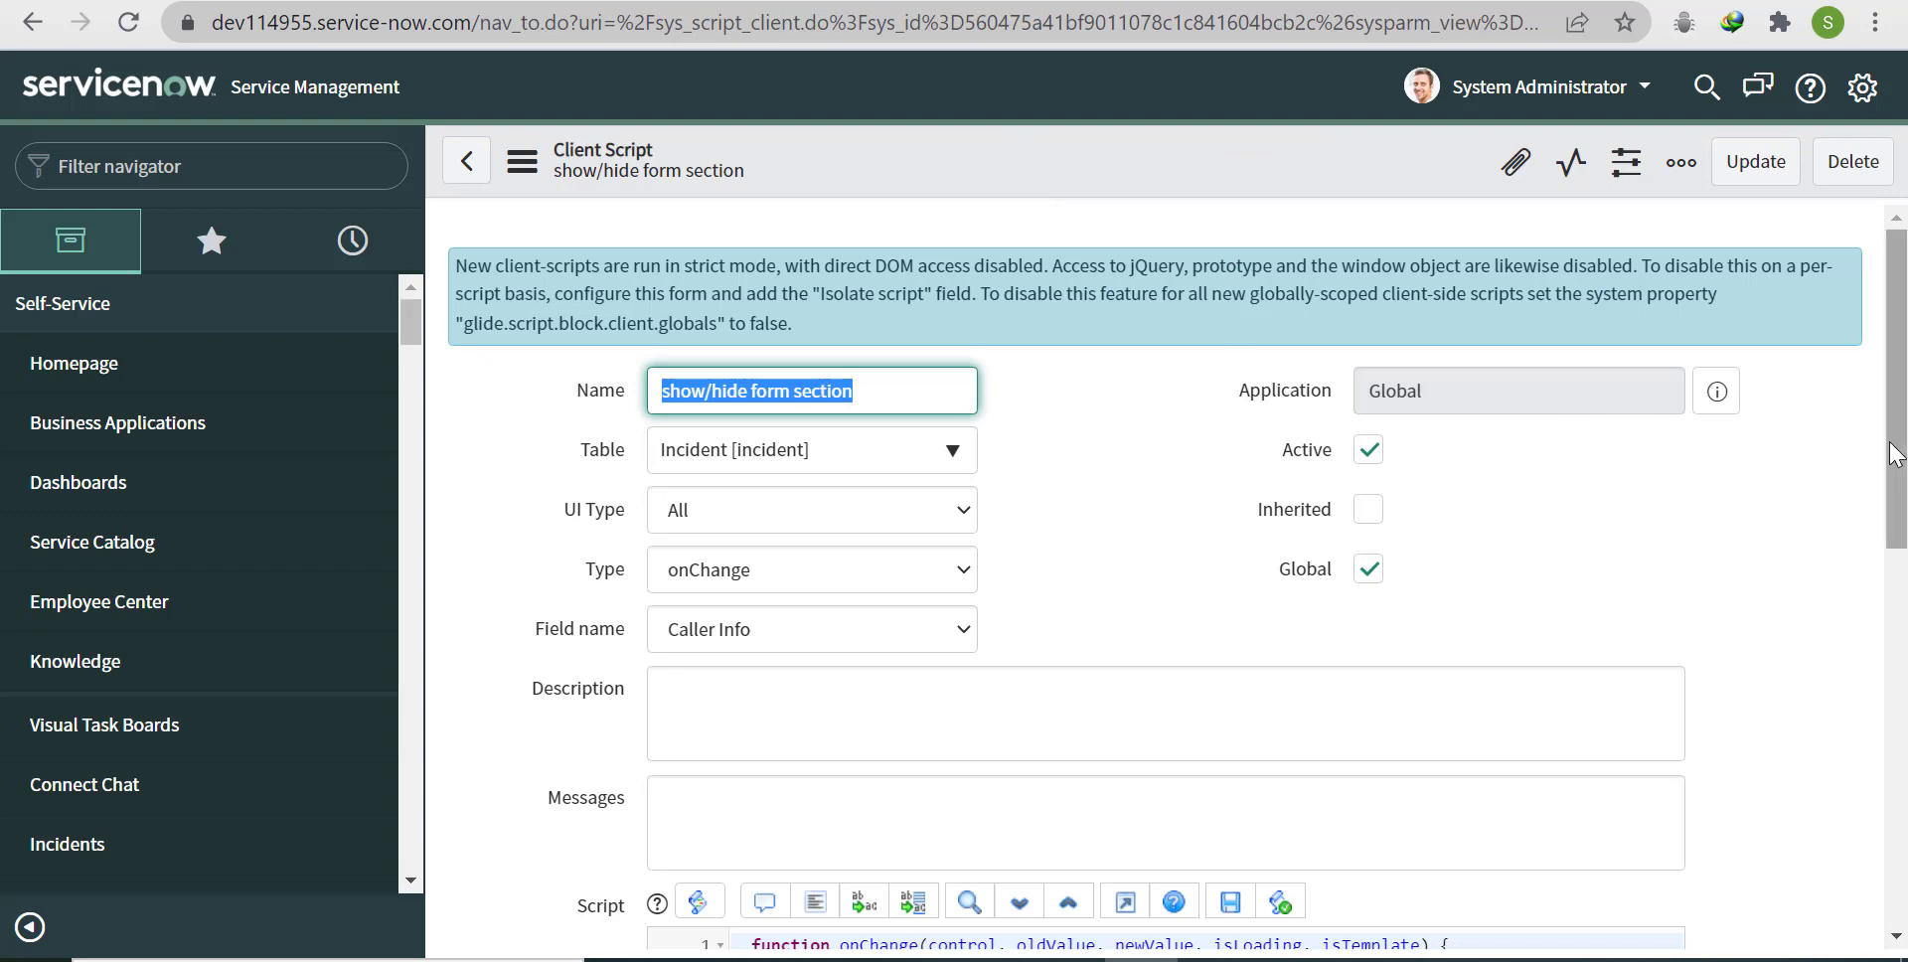
Step: Copy the hide-caller_information statement into the isLoading block after line 2
scroll(1153, 576, "down", 5)
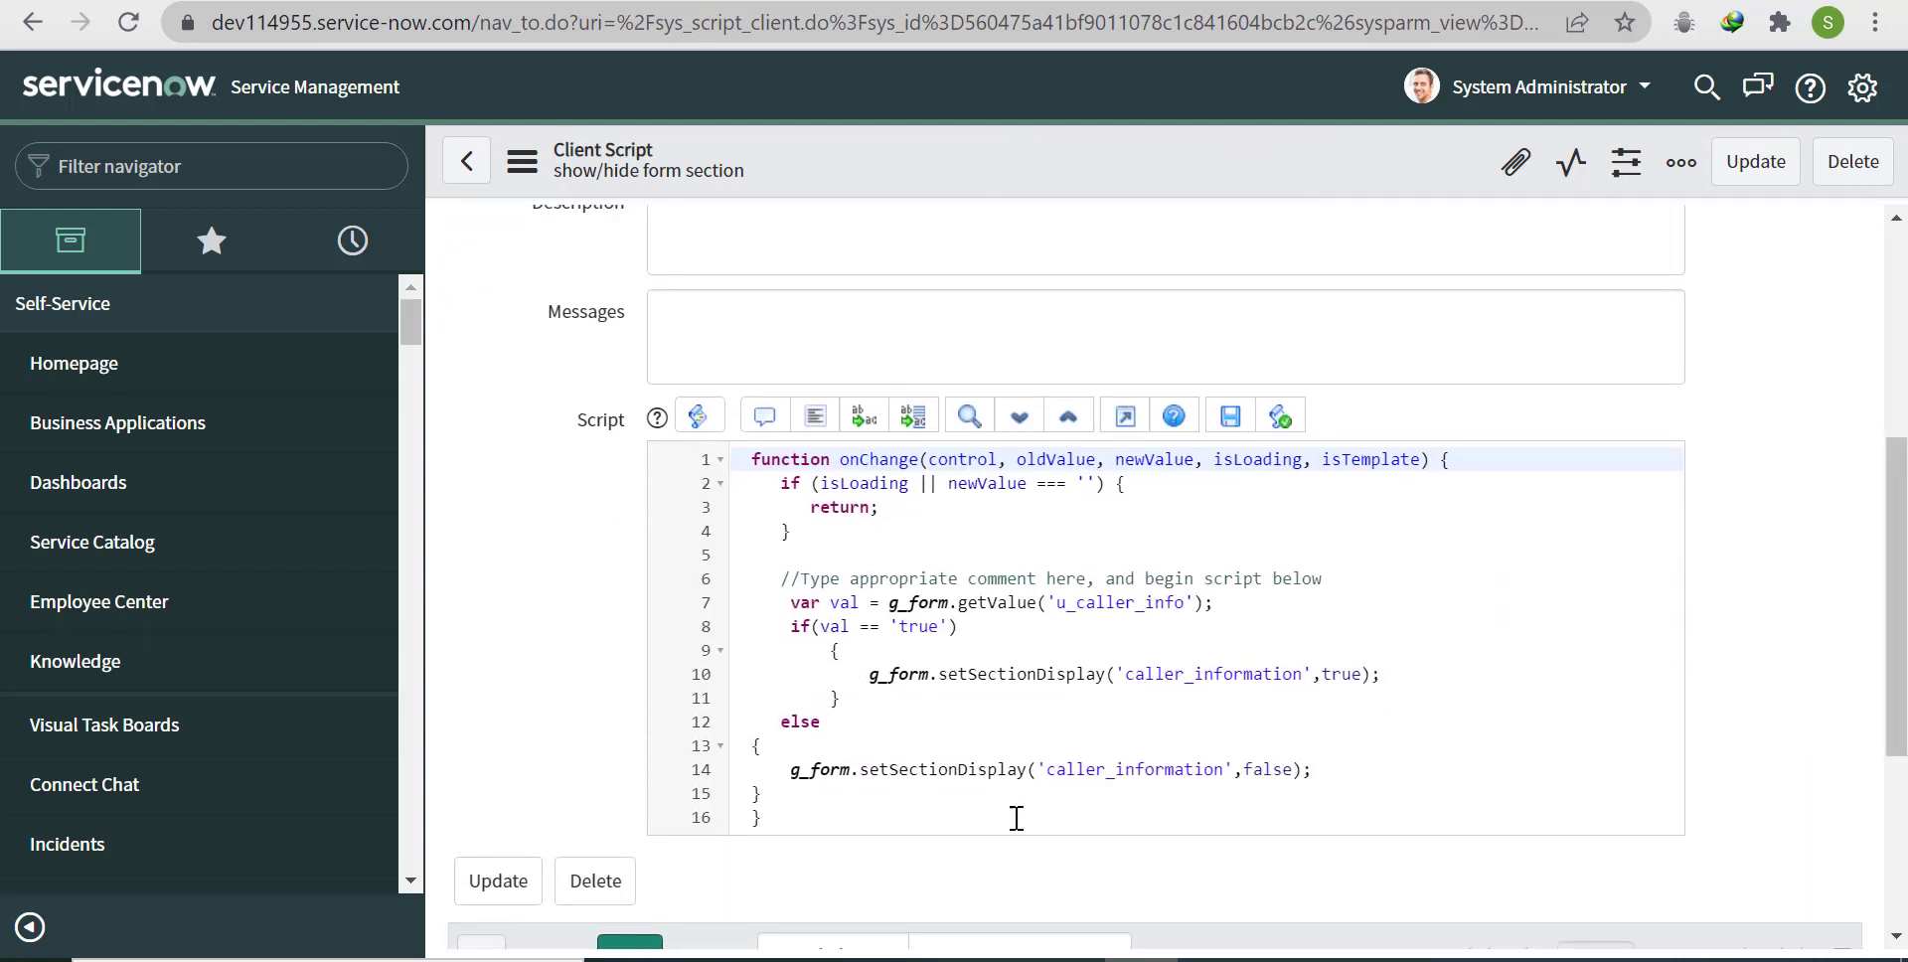
left_click_drag(791, 773, 1324, 770)
key("ctrl+c")
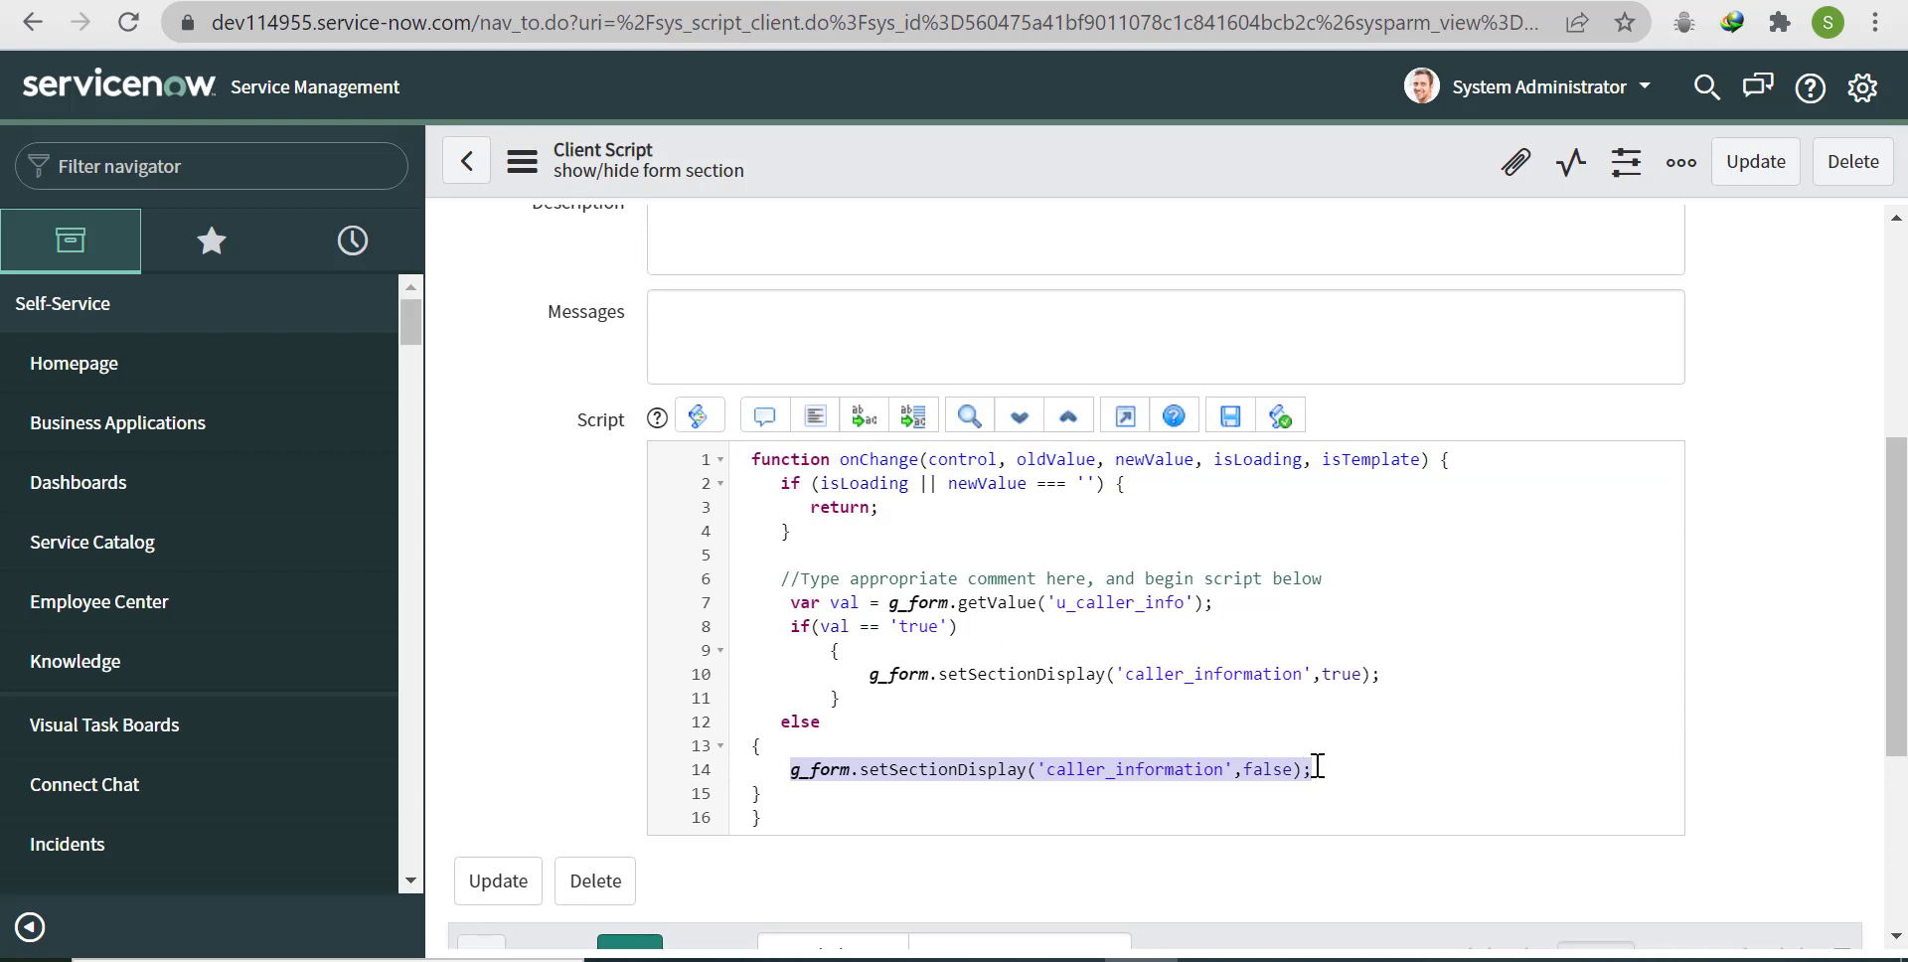
right_click(1321, 772)
left_click(1277, 374)
left_click(1150, 483)
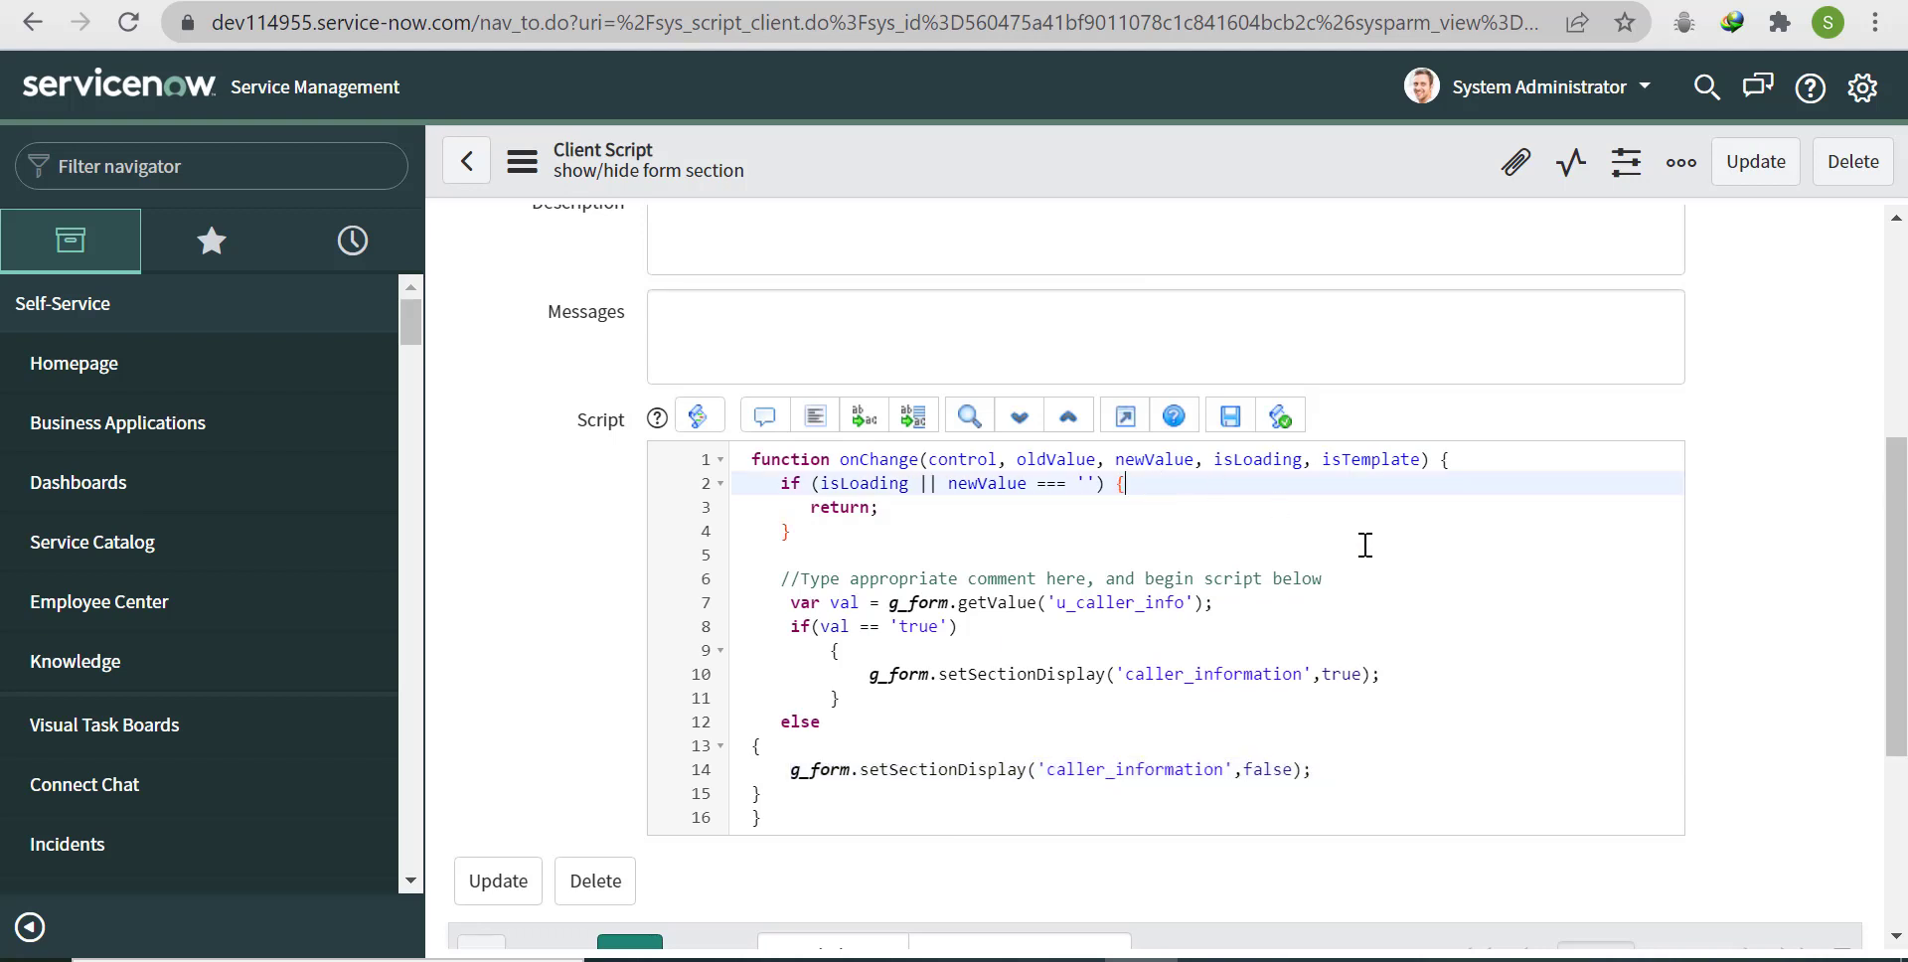
key("Return")
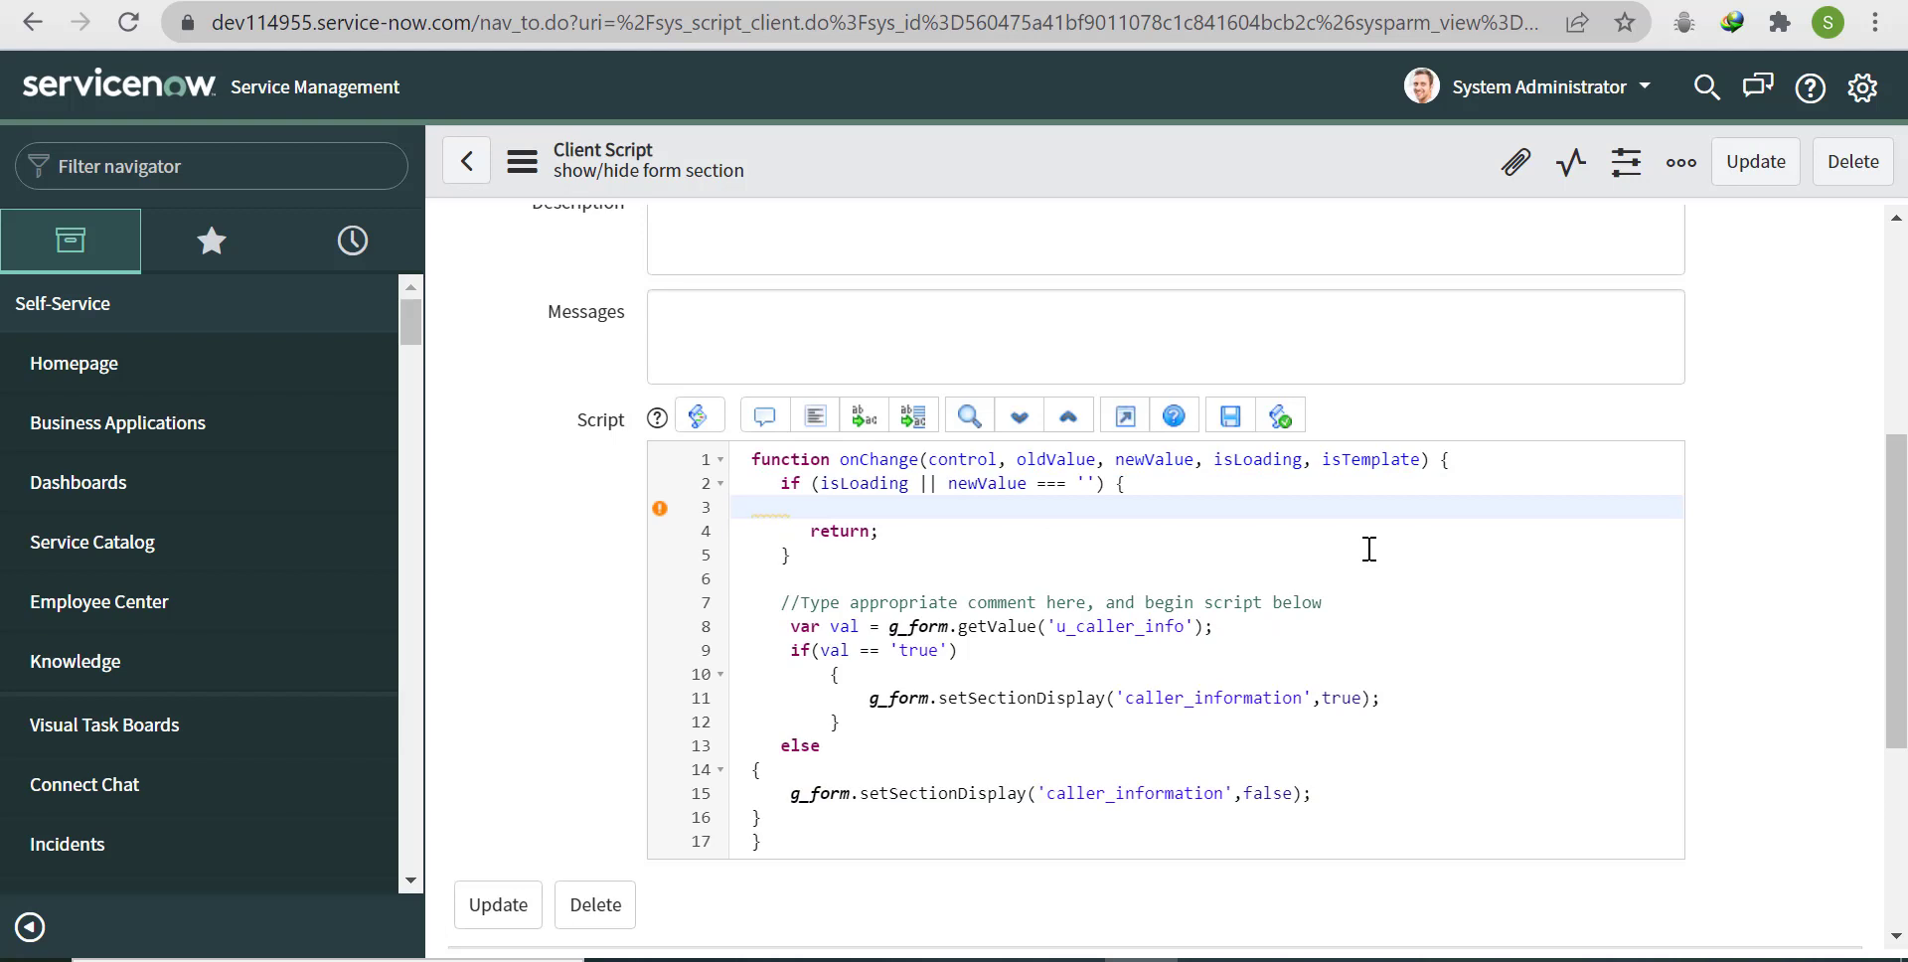
key("ctrl+v")
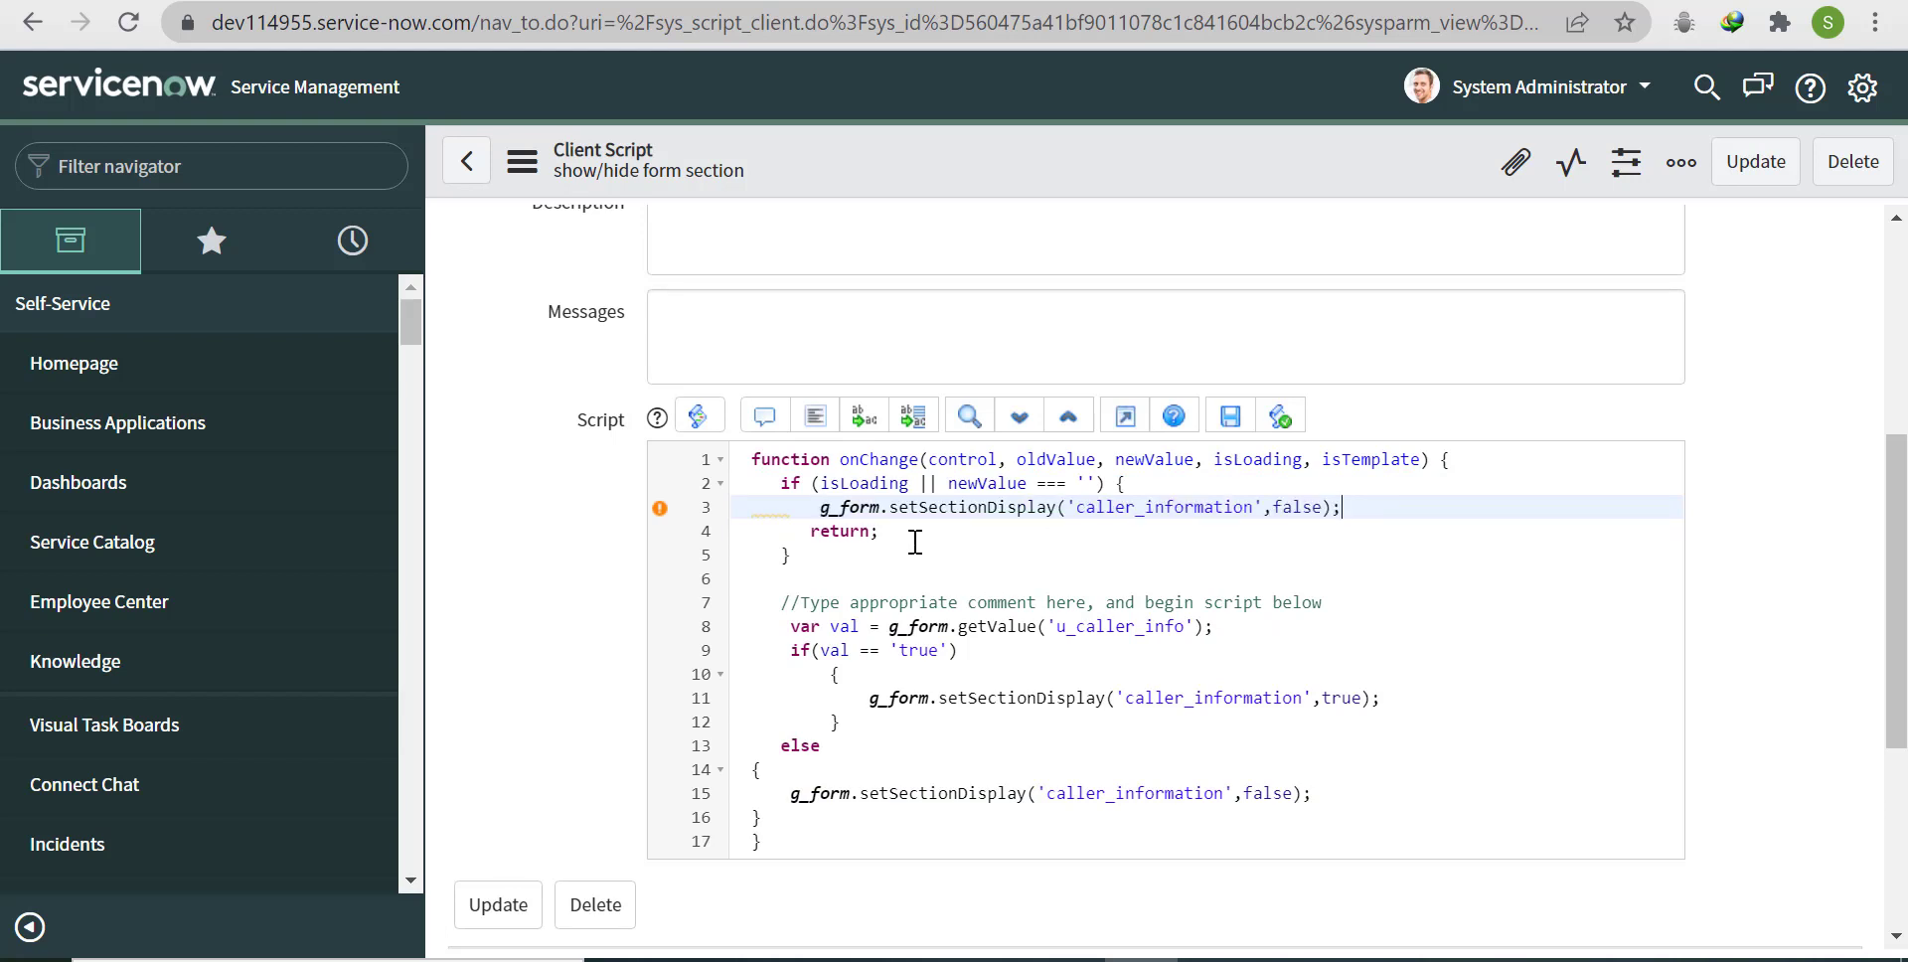
Step: Auto-format the script's indentation and save the updated client script
left_click(815, 415)
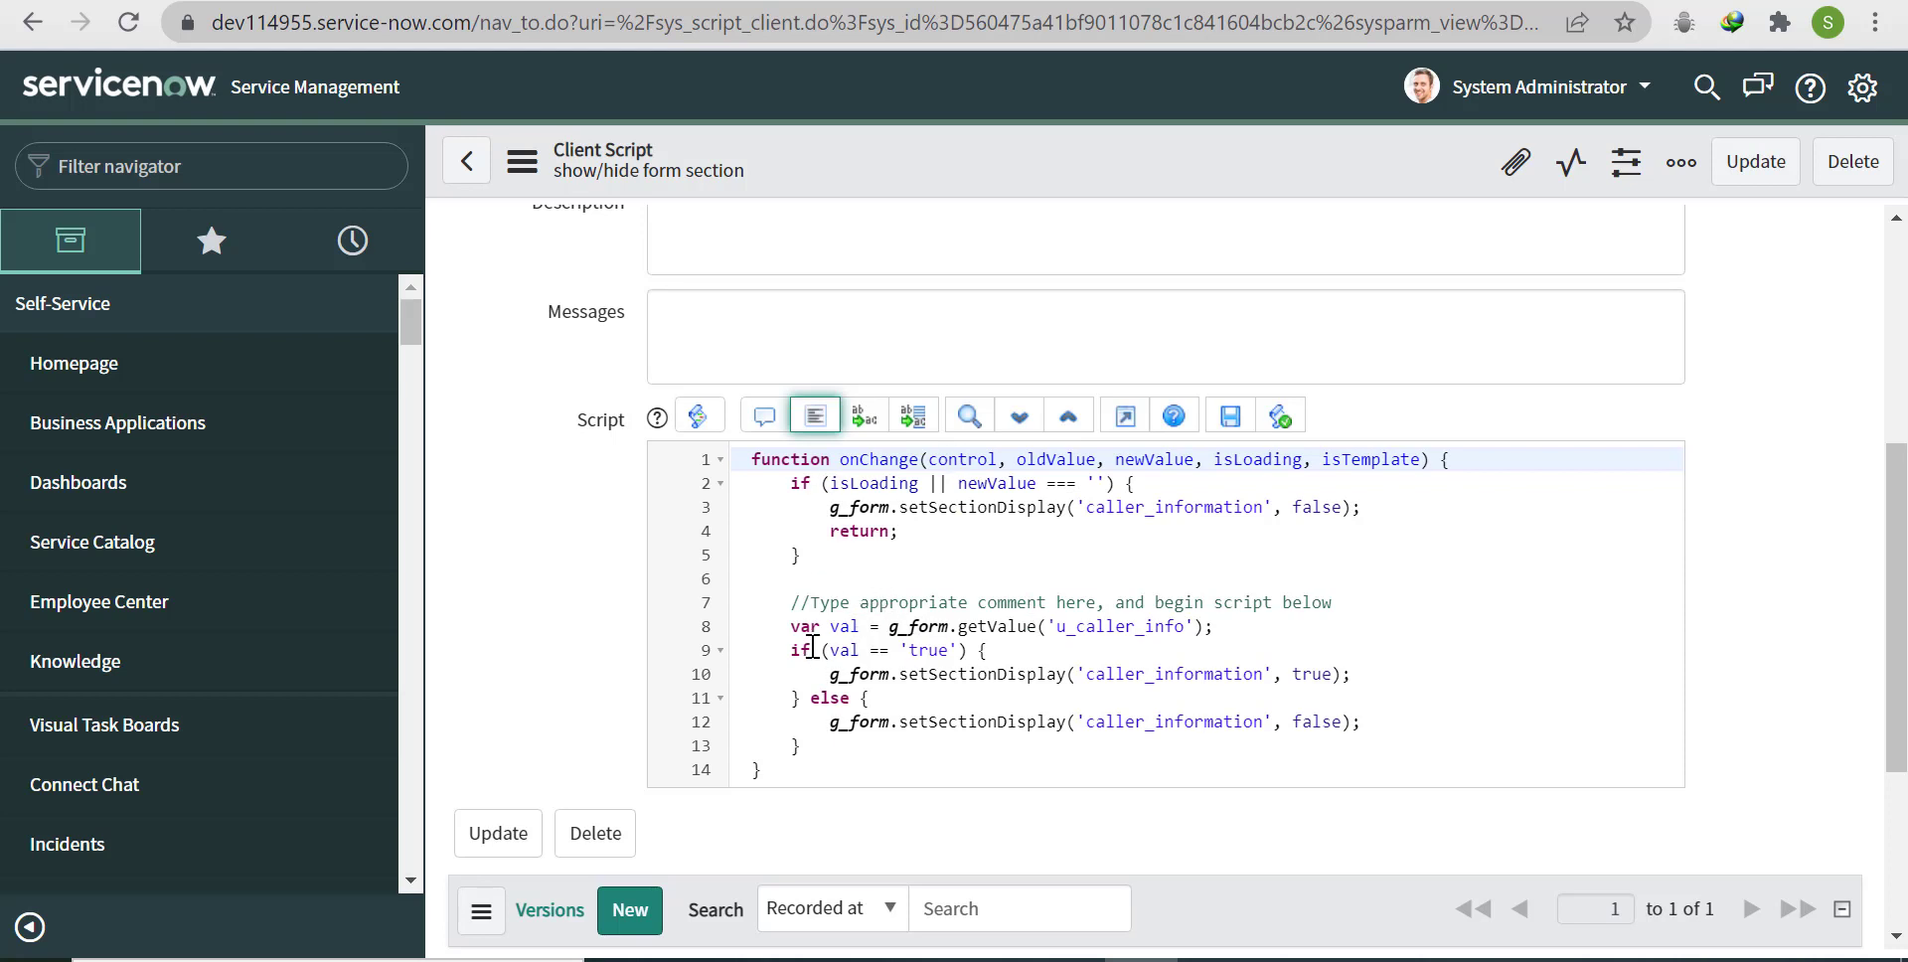
left_click_drag(785, 626, 1335, 744)
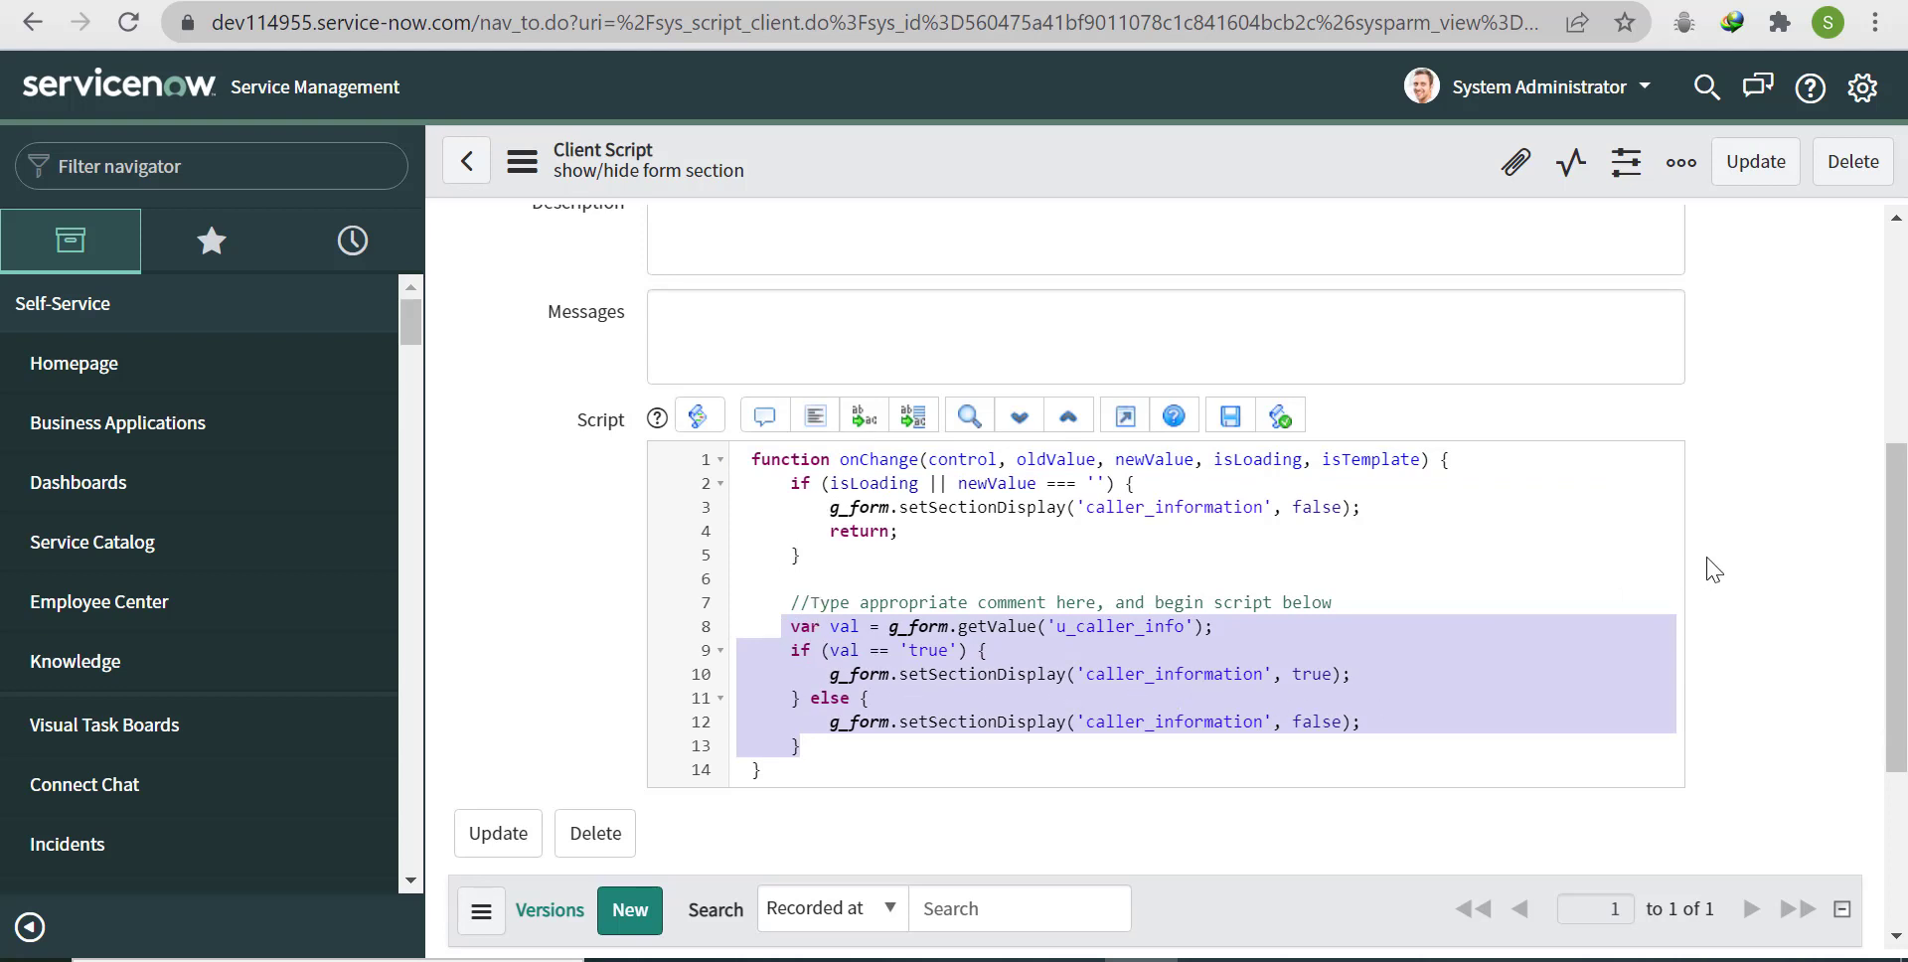
left_click_drag(1896, 571, 1903, 395)
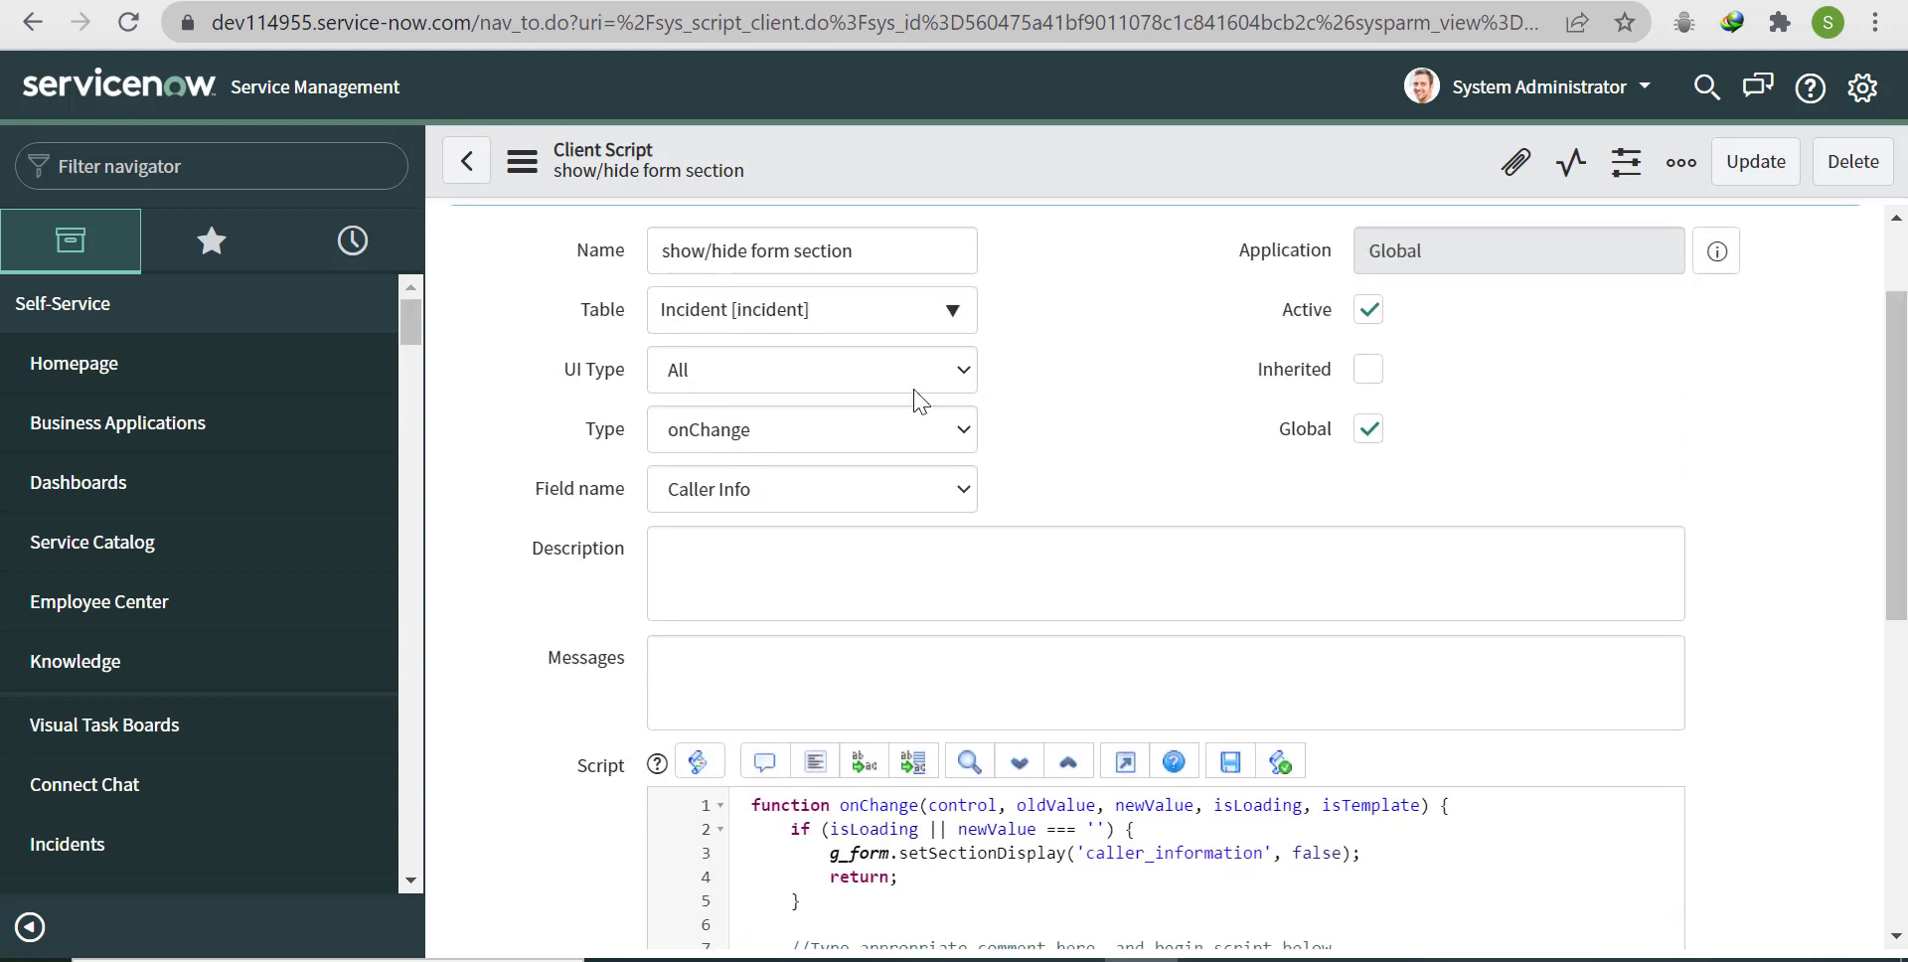
left_click_drag(1904, 478, 1904, 651)
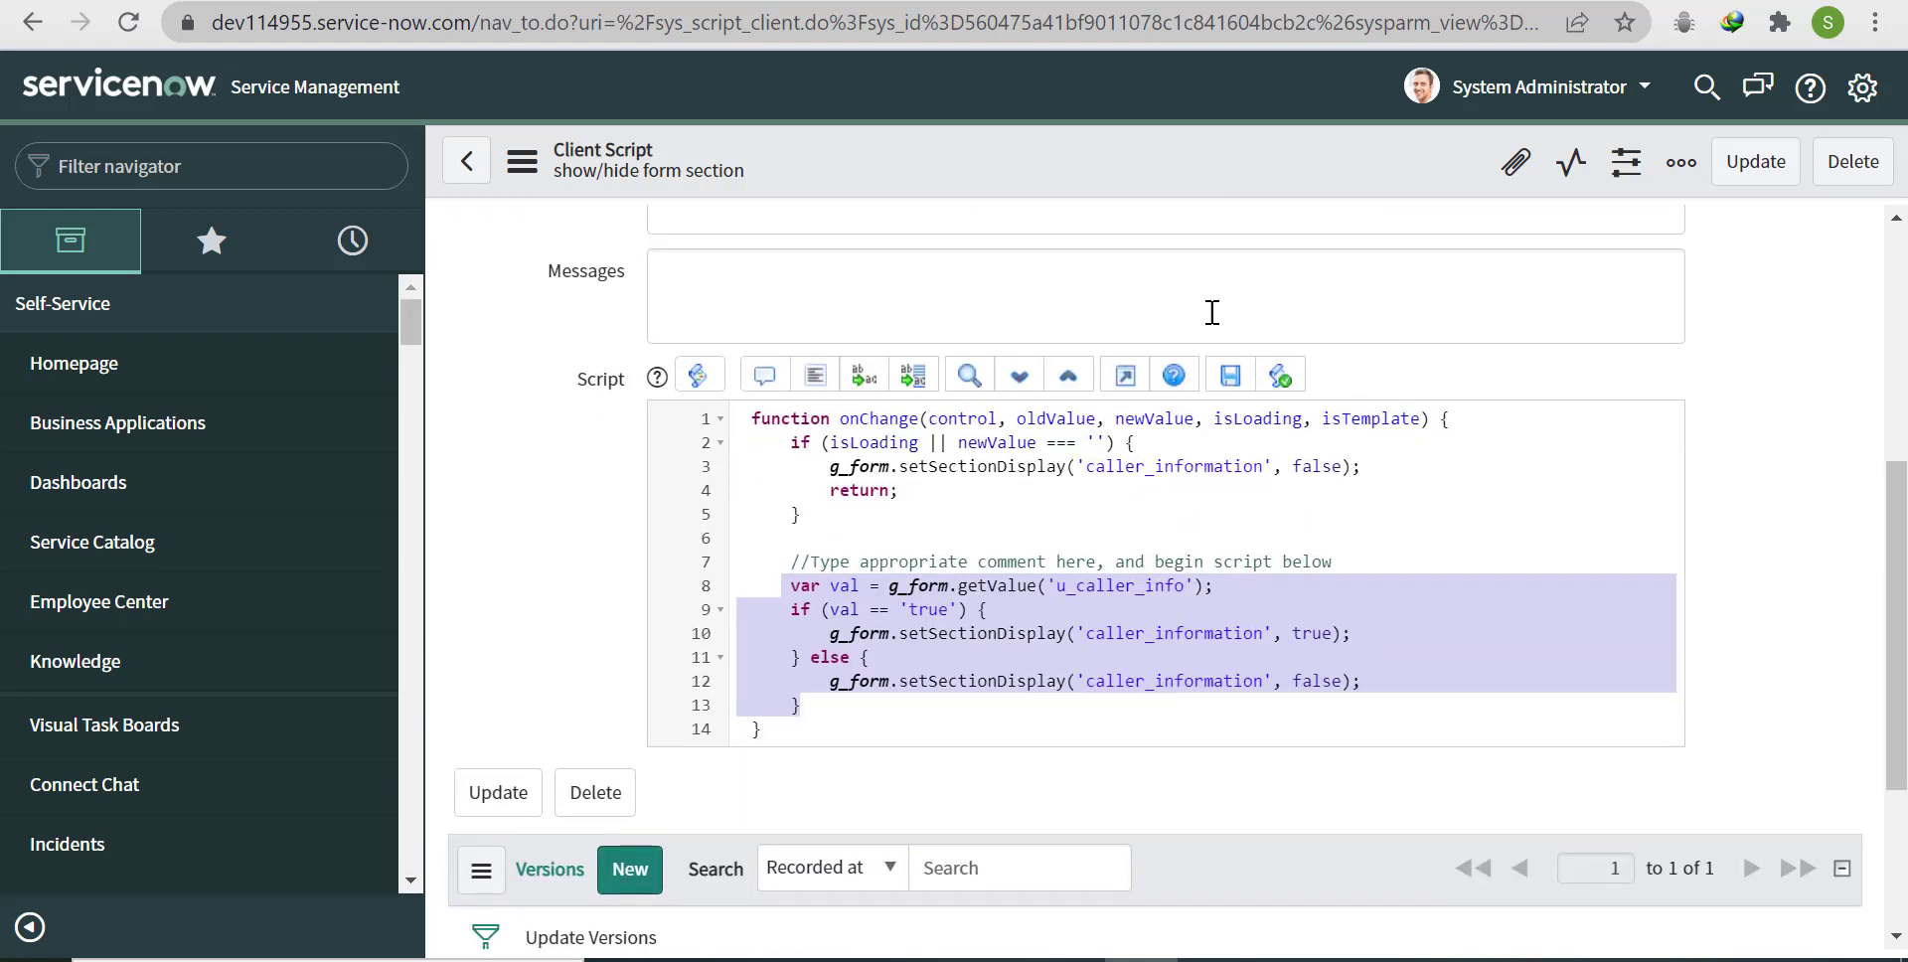
right_click(1201, 157)
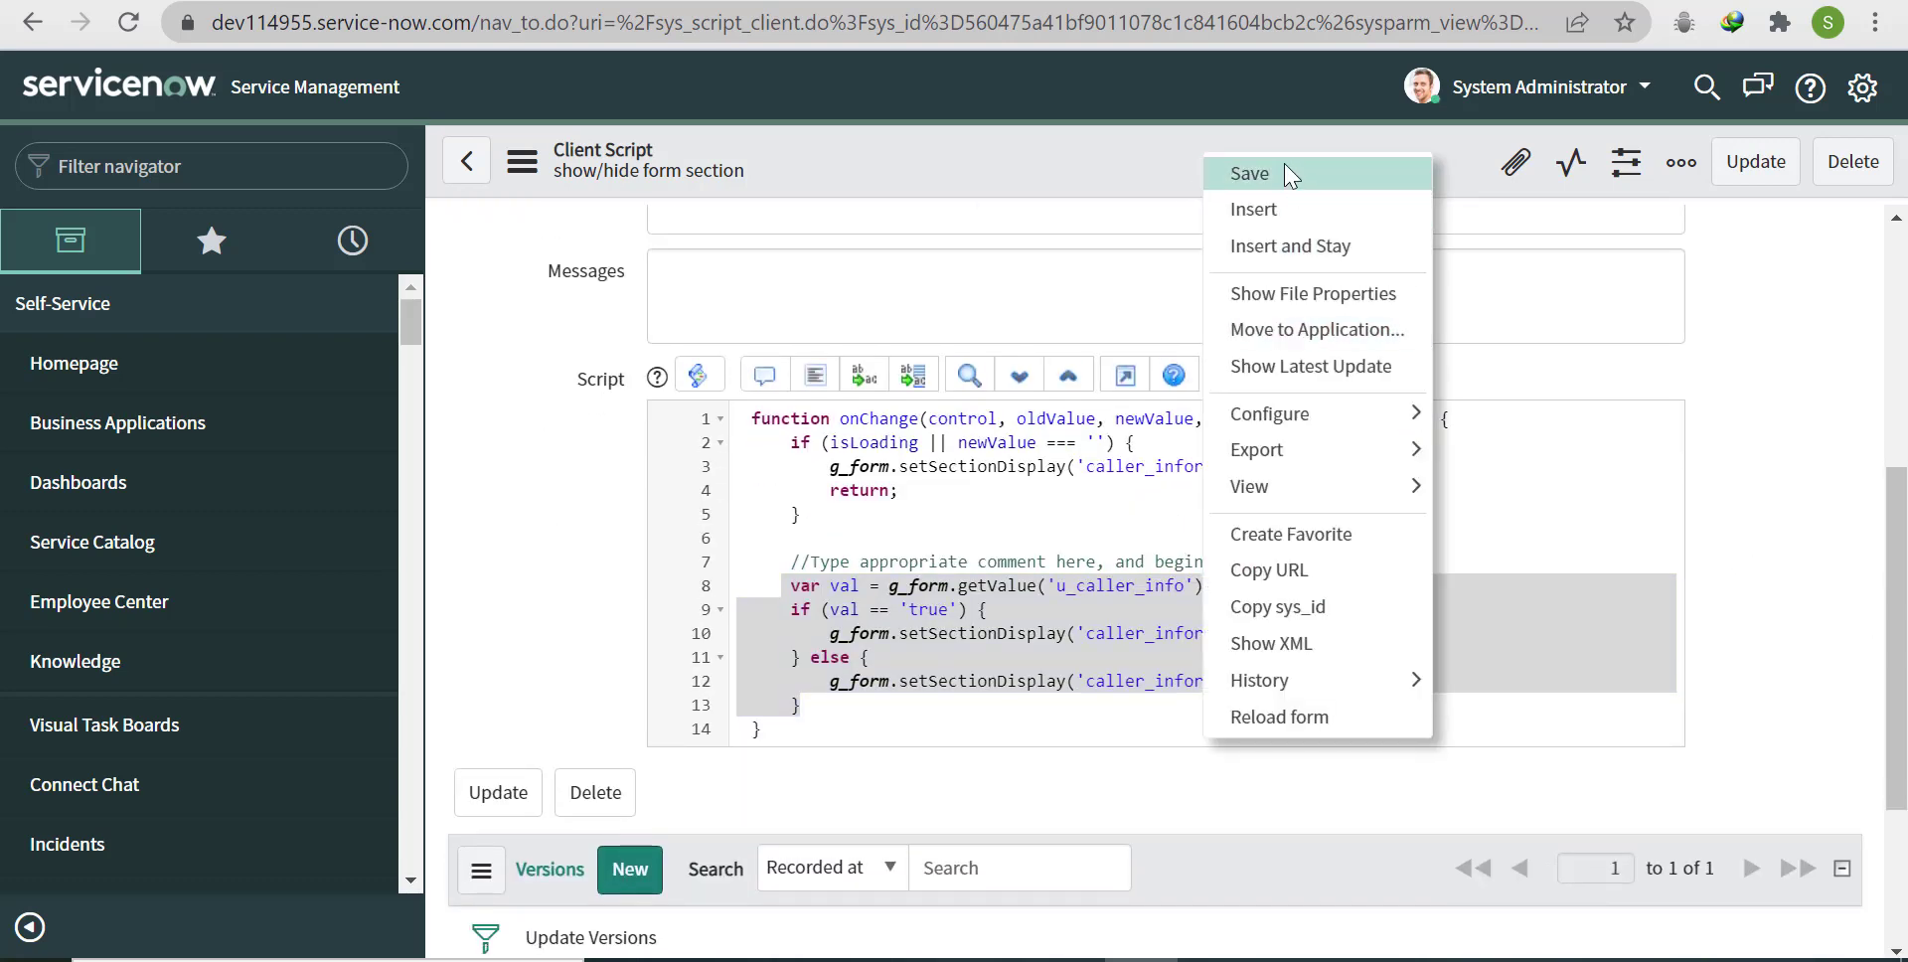
left_click(1280, 176)
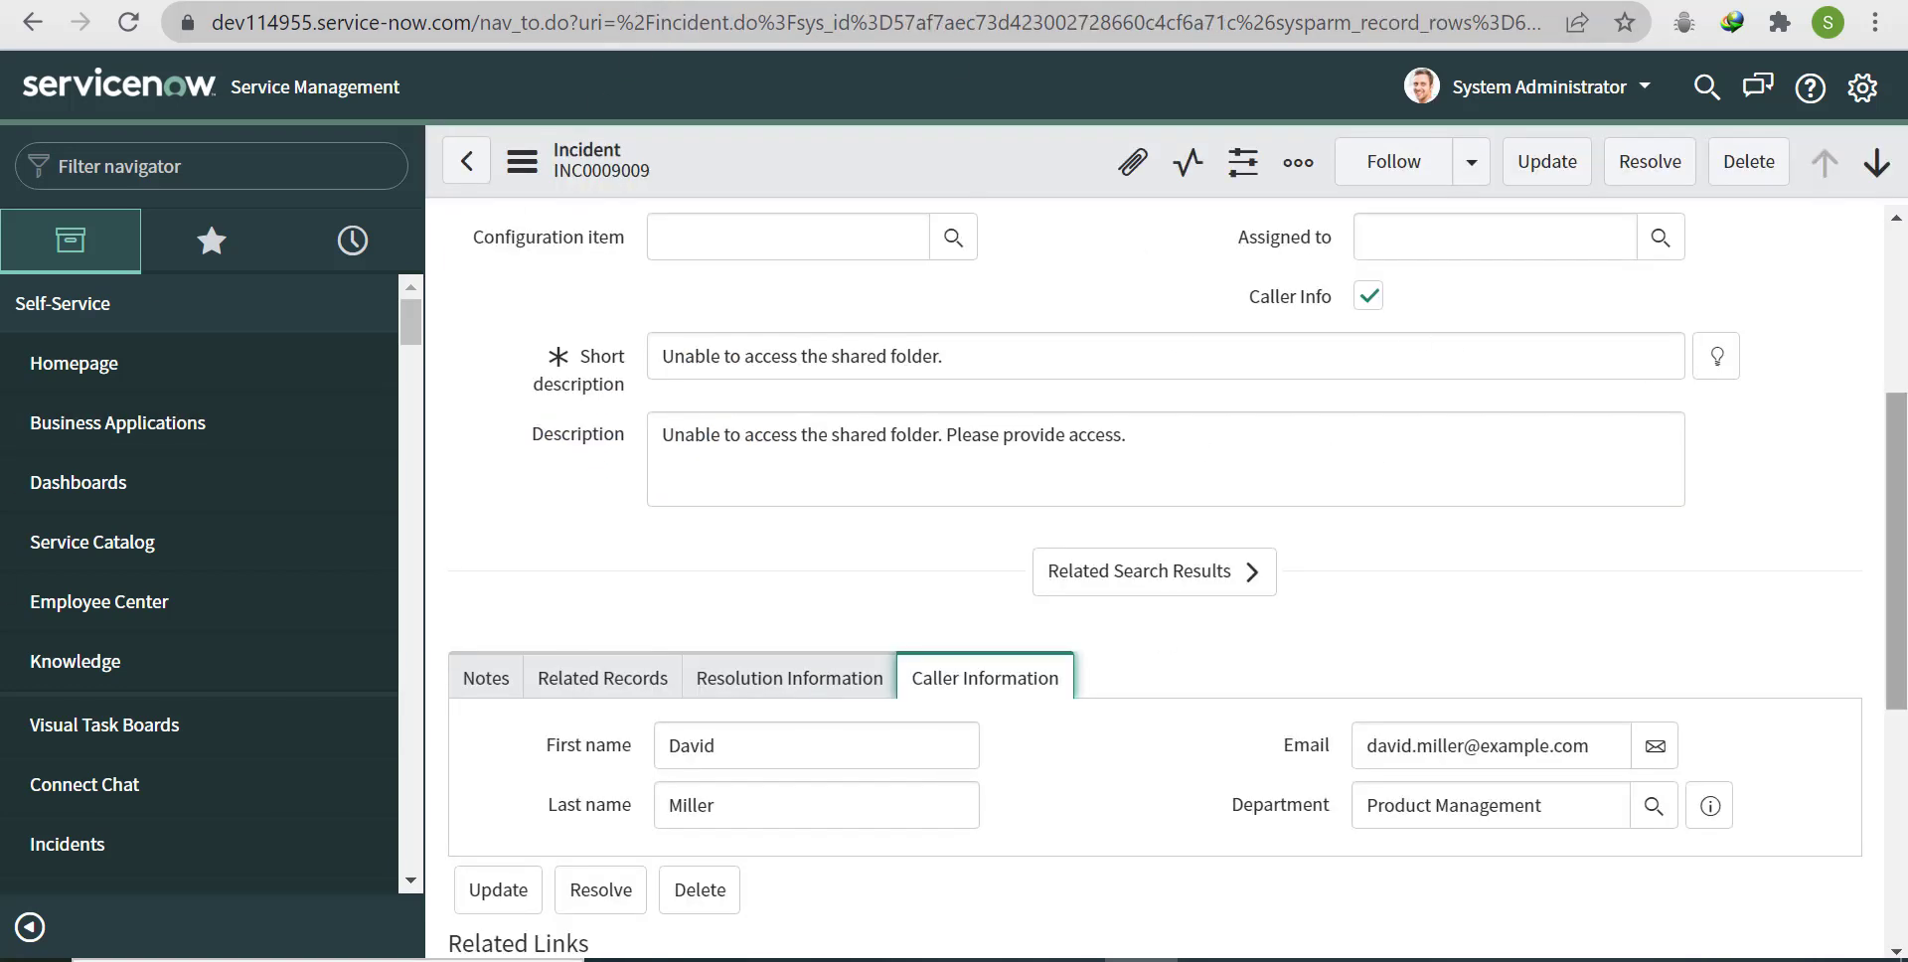
Step: Untick Caller Info and reload the incident so the updated script applies
scroll(1081, 272, "up", 4)
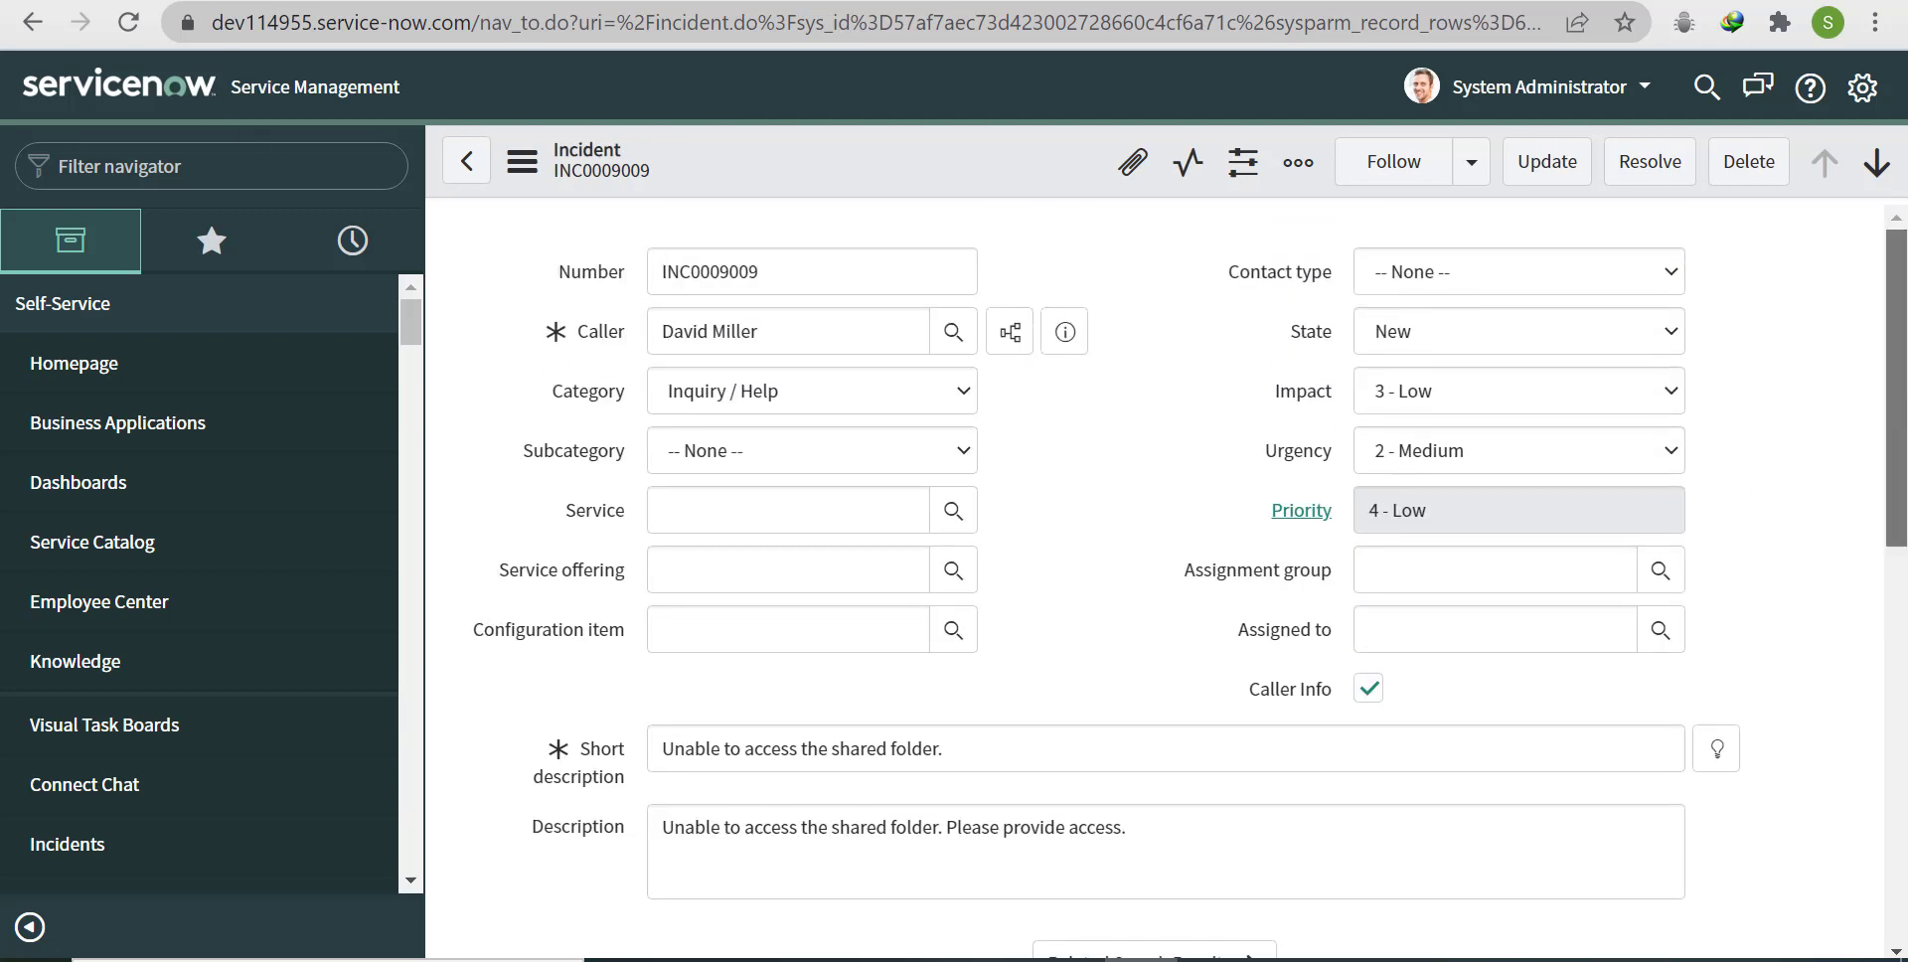
scroll(1592, 543, "down", 3)
left_click(1368, 424)
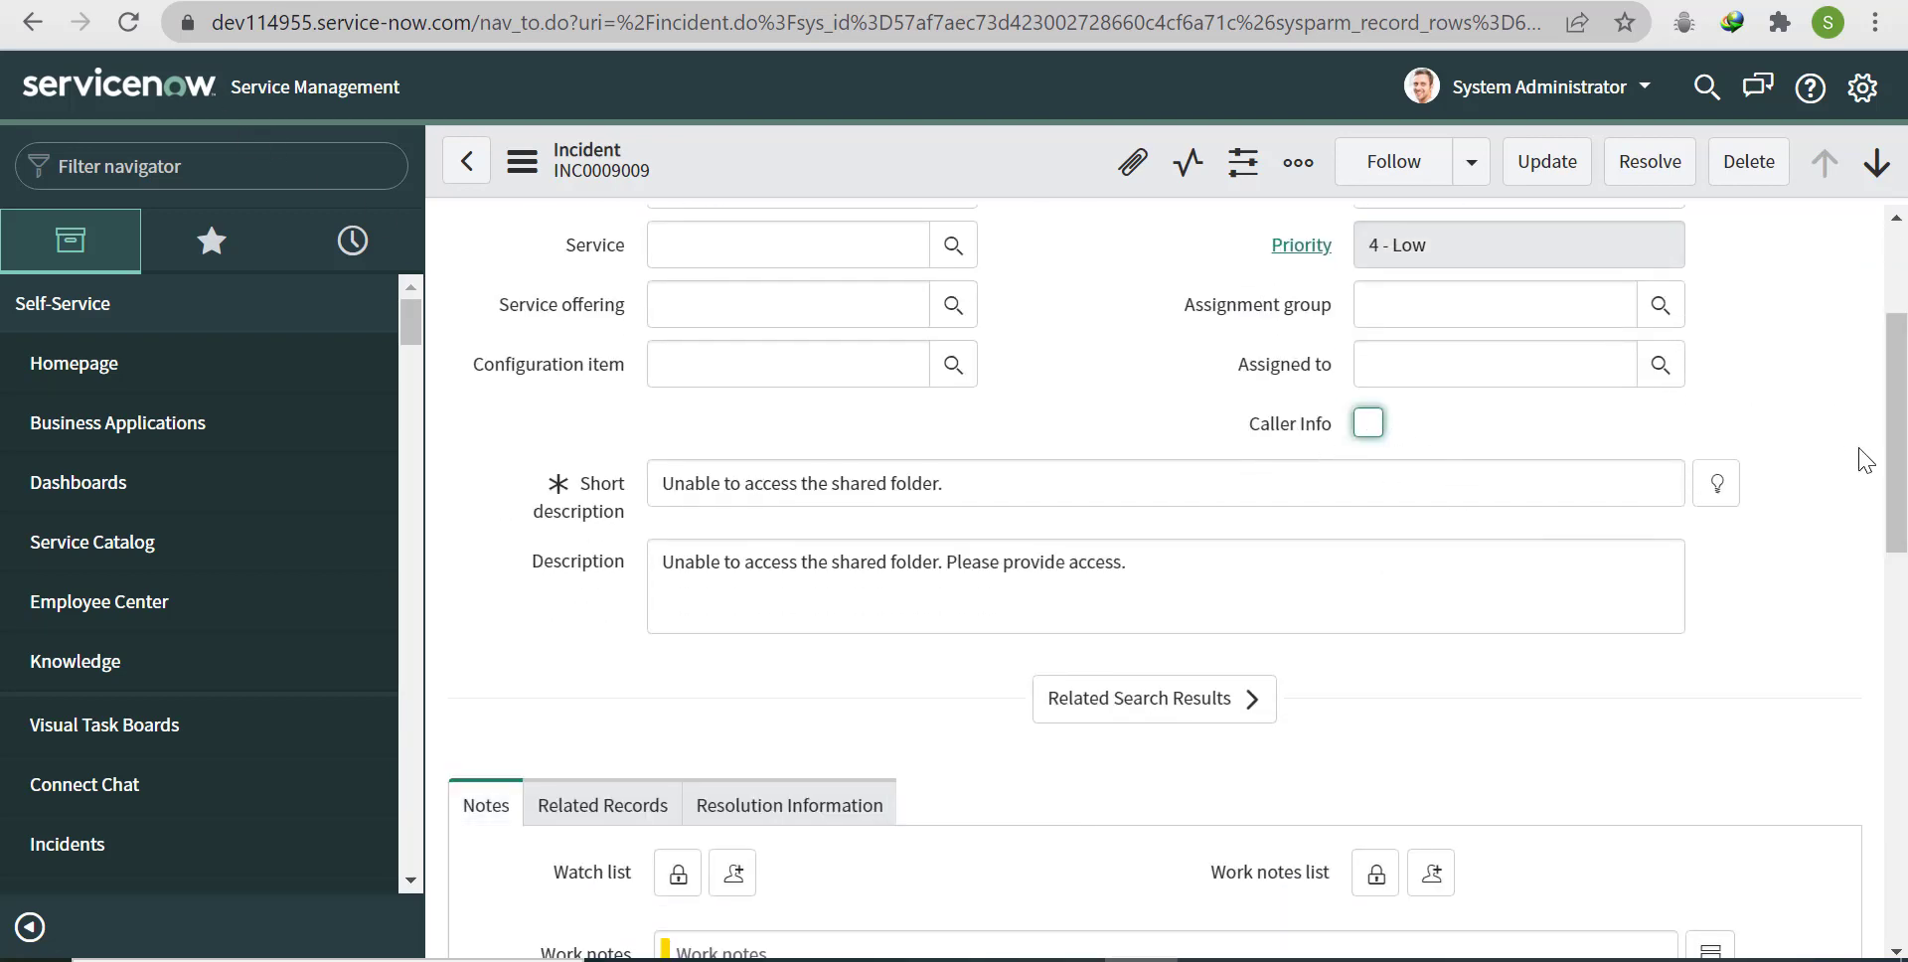
left_click(127, 22)
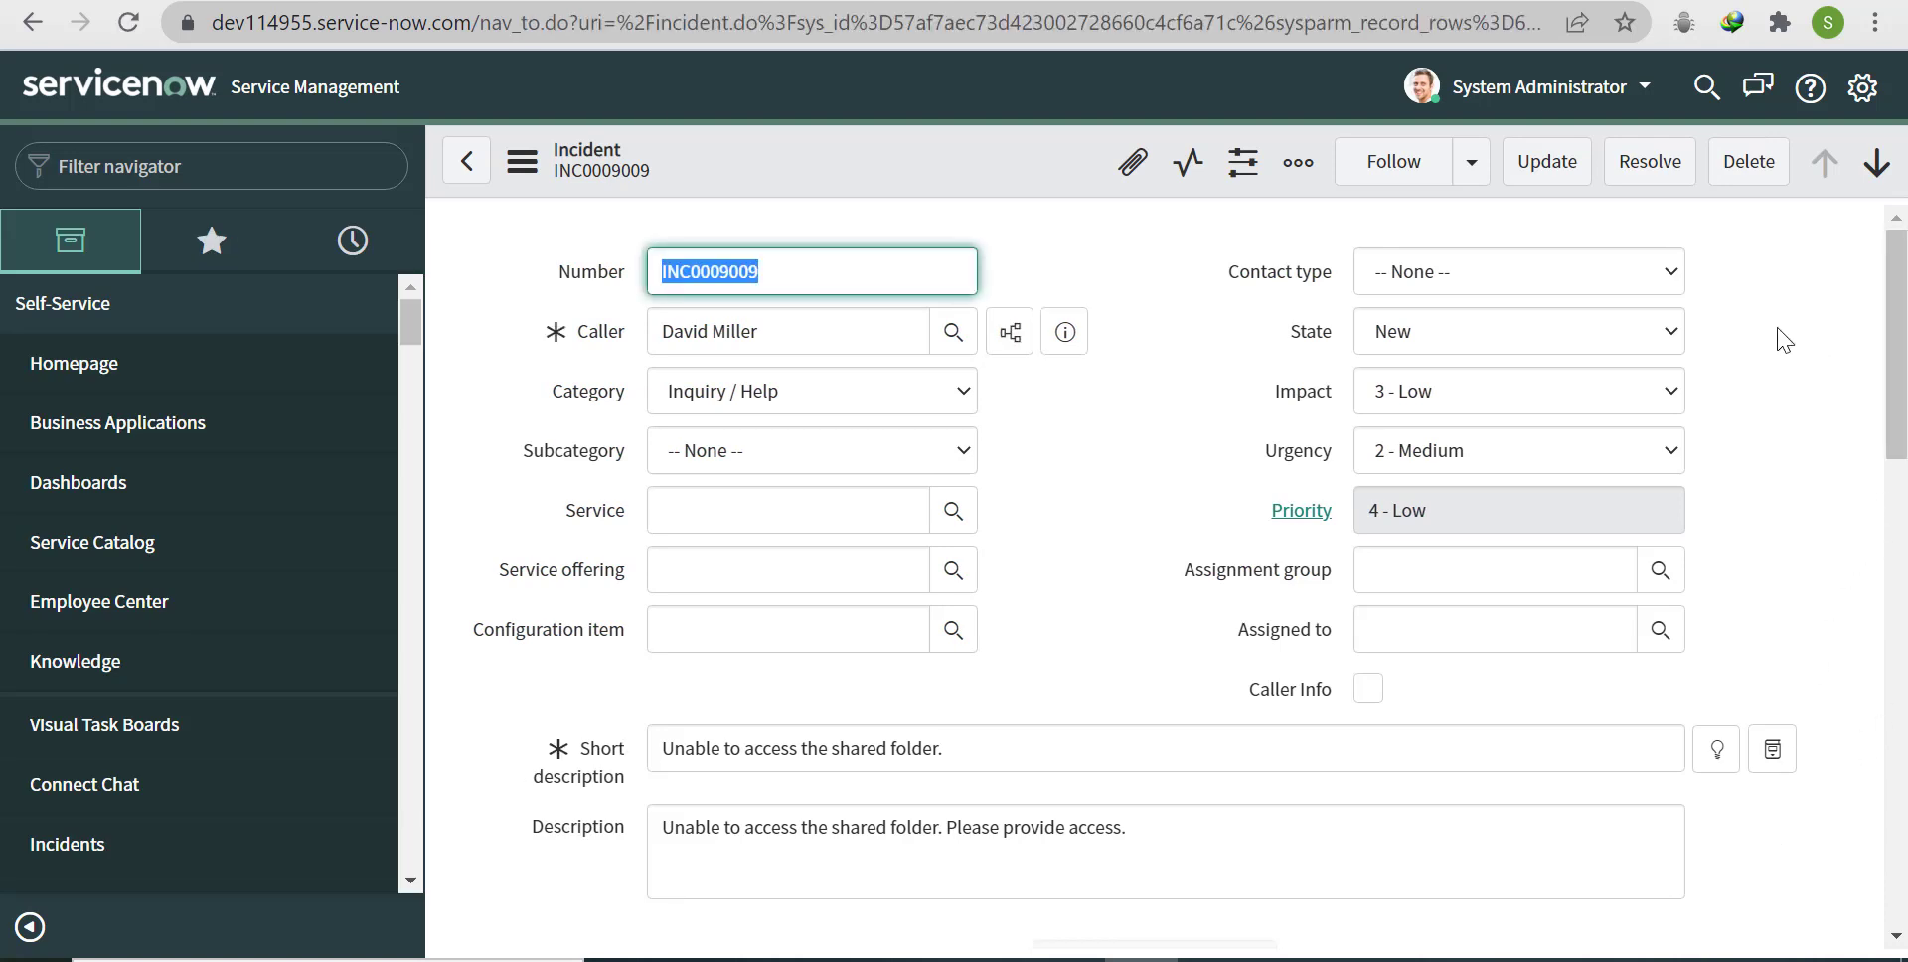
left_click_drag(1896, 304, 1904, 354)
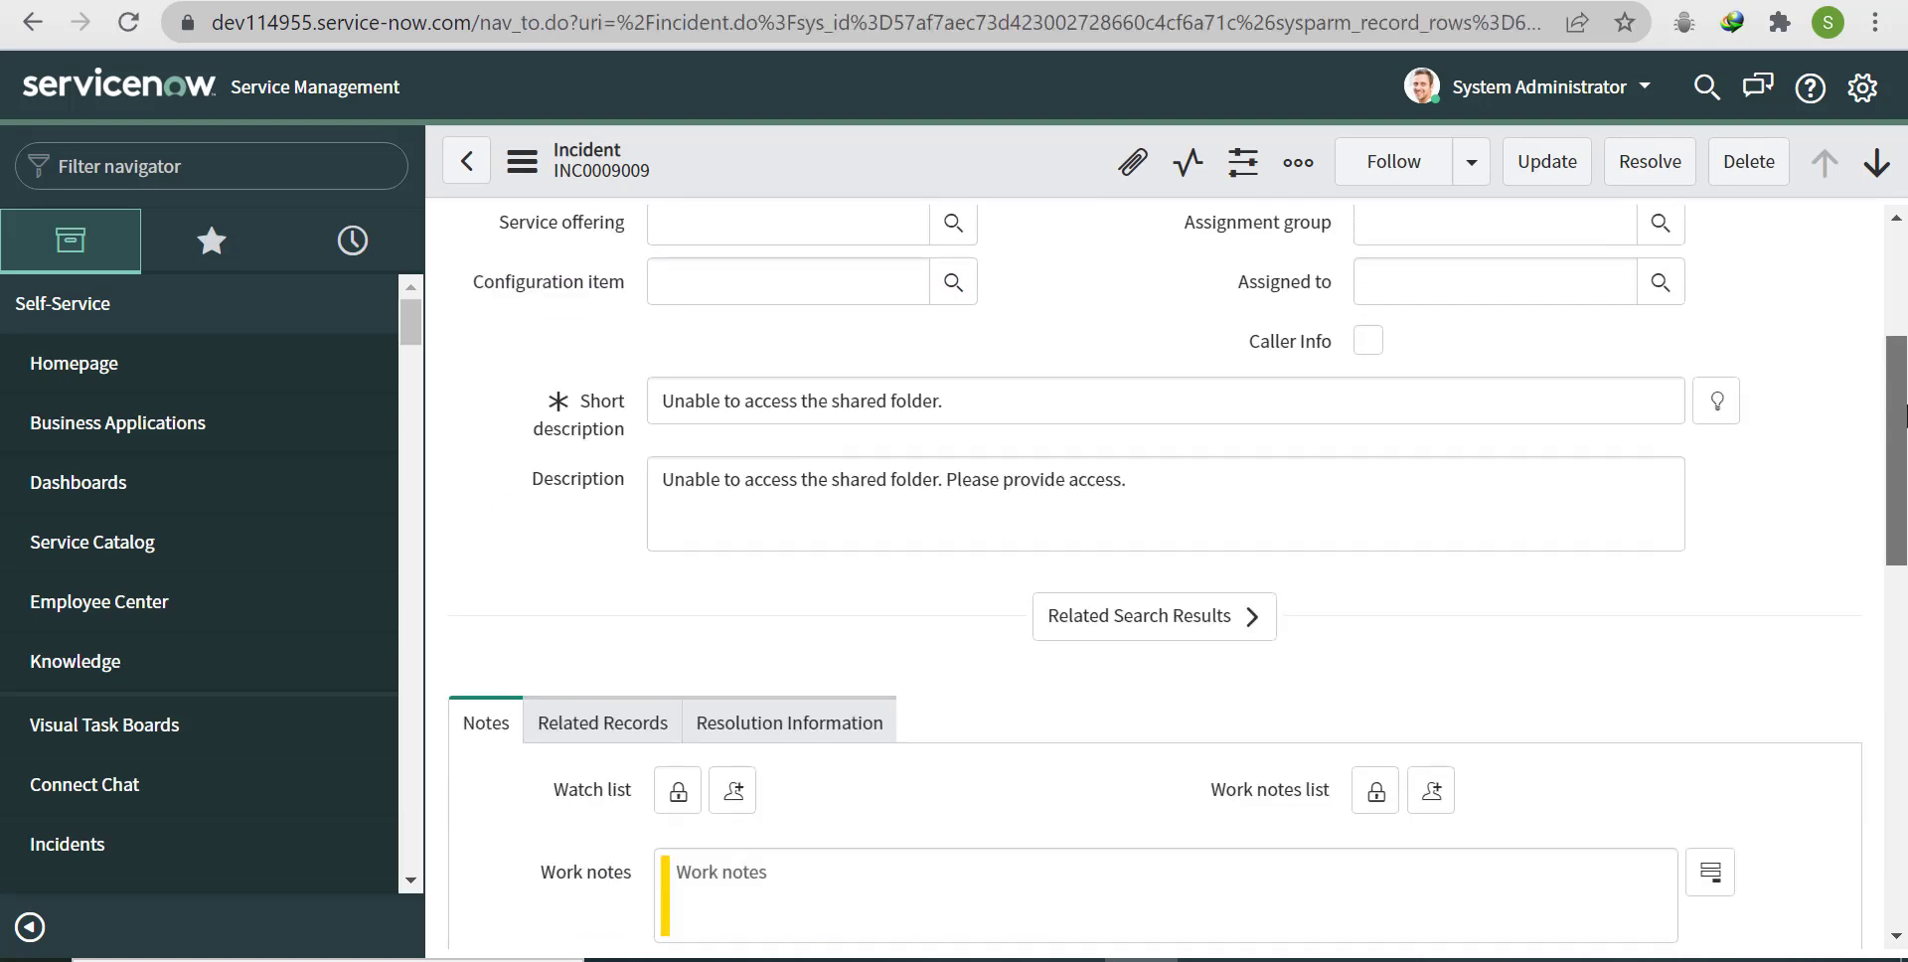
Step: Toggle Caller Info repeatedly, viewing the Caller Information tab whenever it appears
left_click(1370, 346)
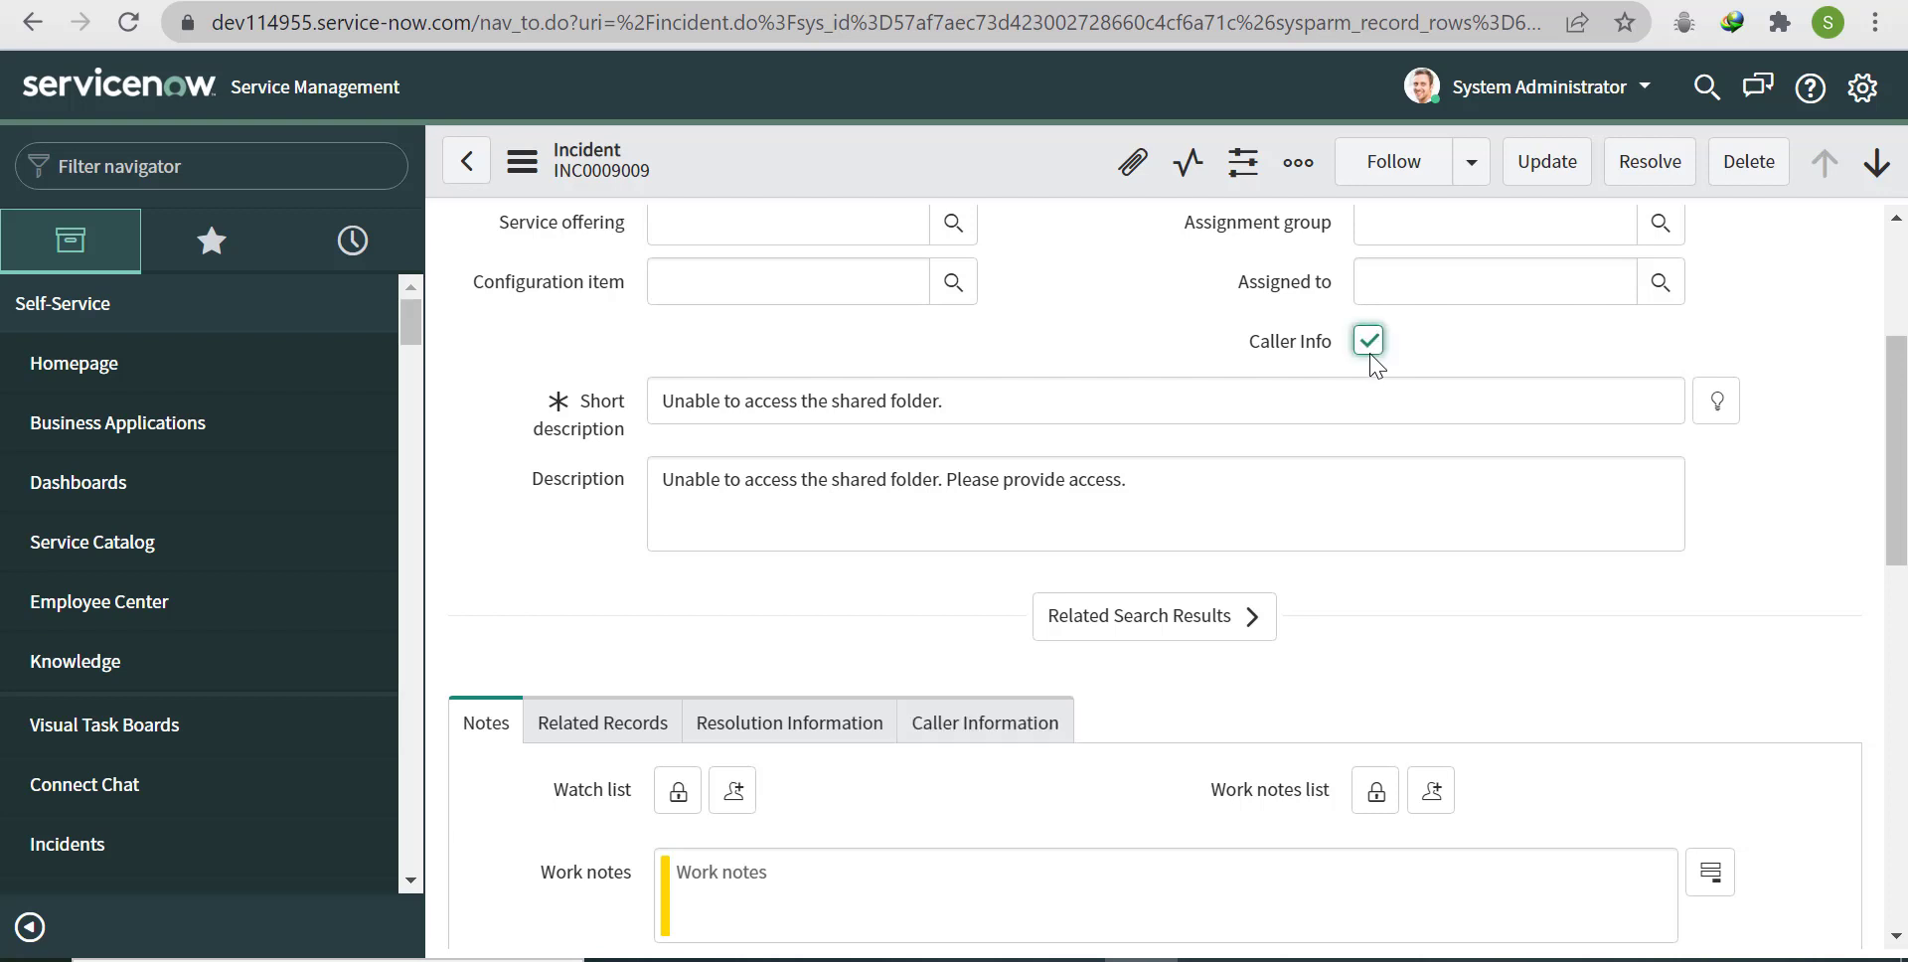
left_click(972, 735)
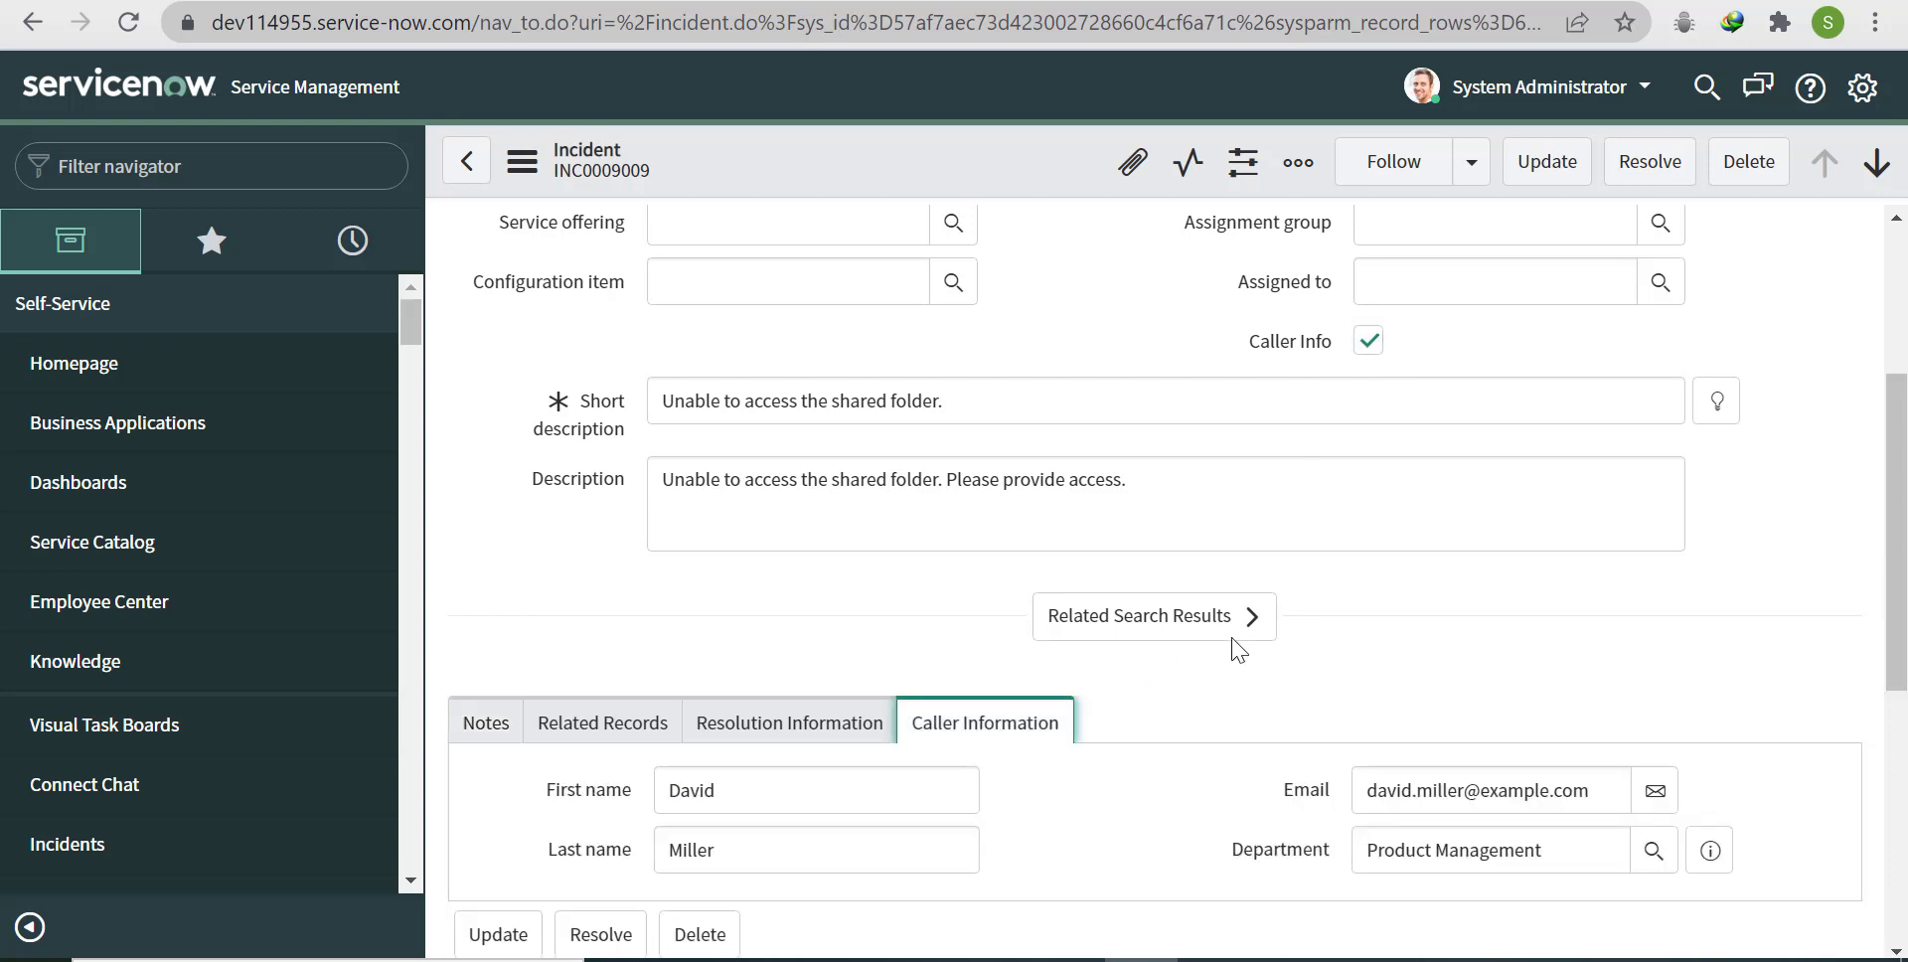
left_click(1369, 343)
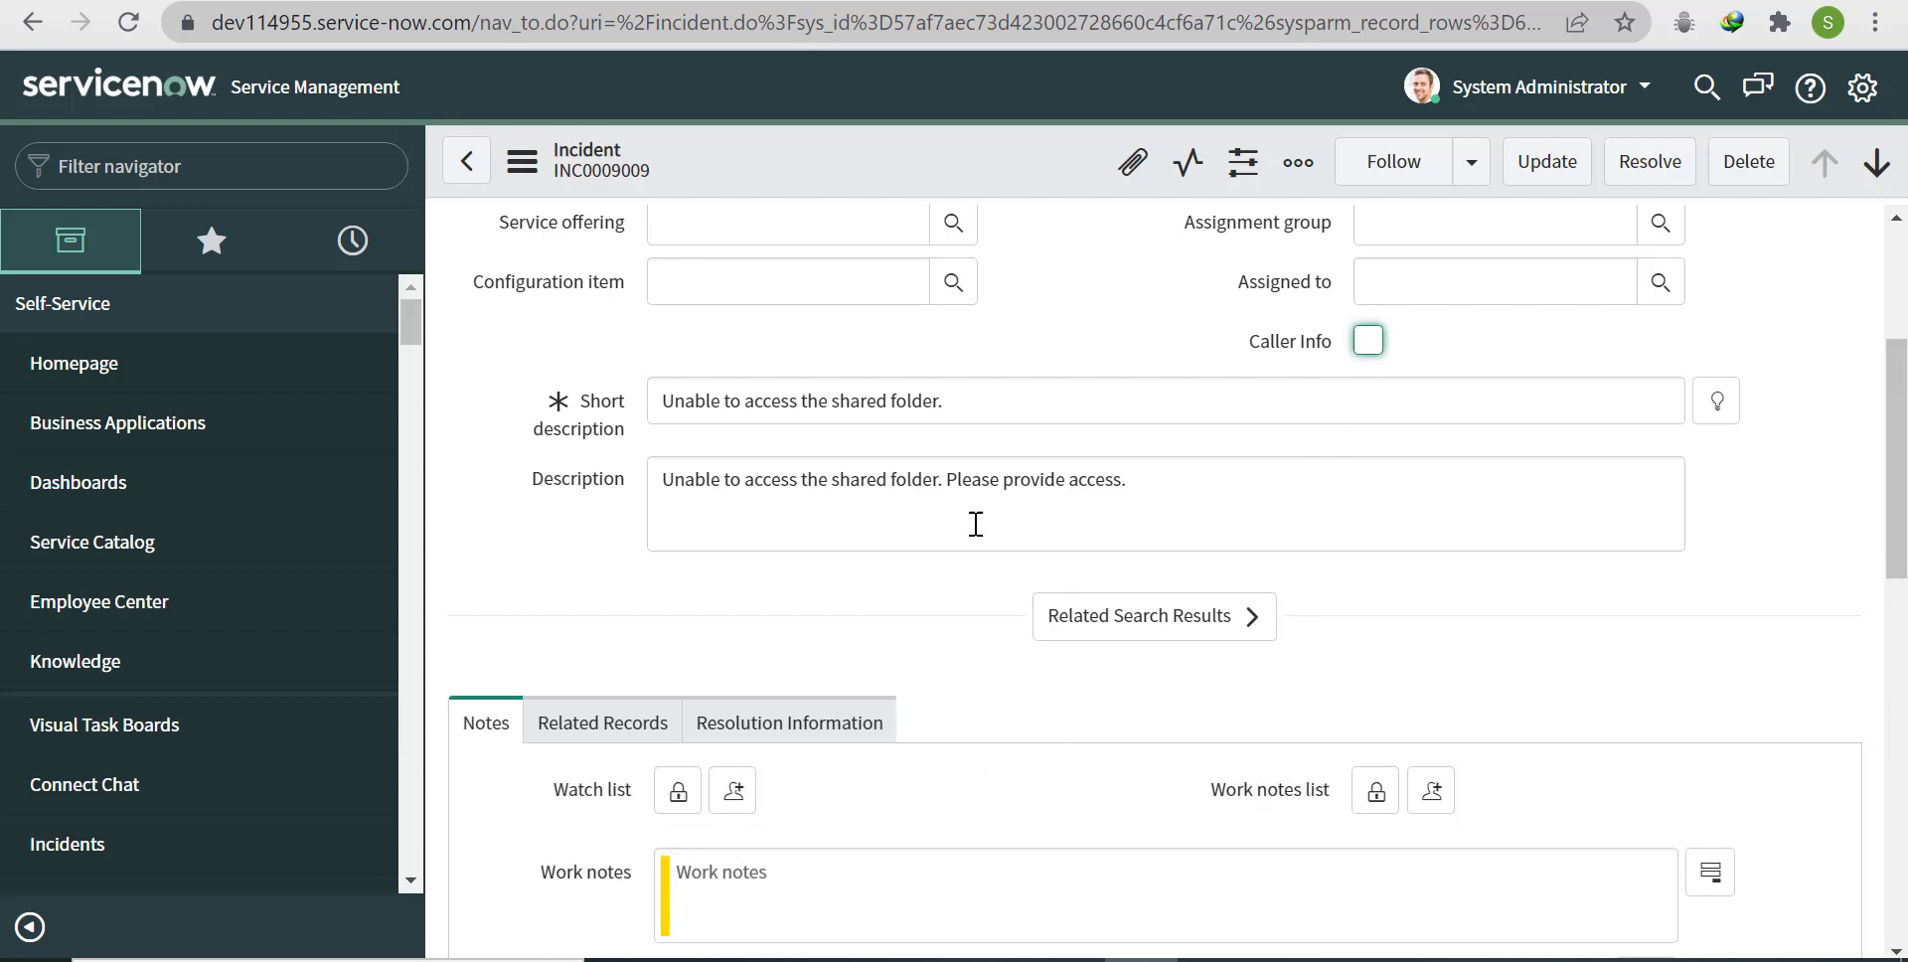
left_click(1370, 341)
left_click(1373, 341)
left_click(1370, 343)
left_click(1038, 725)
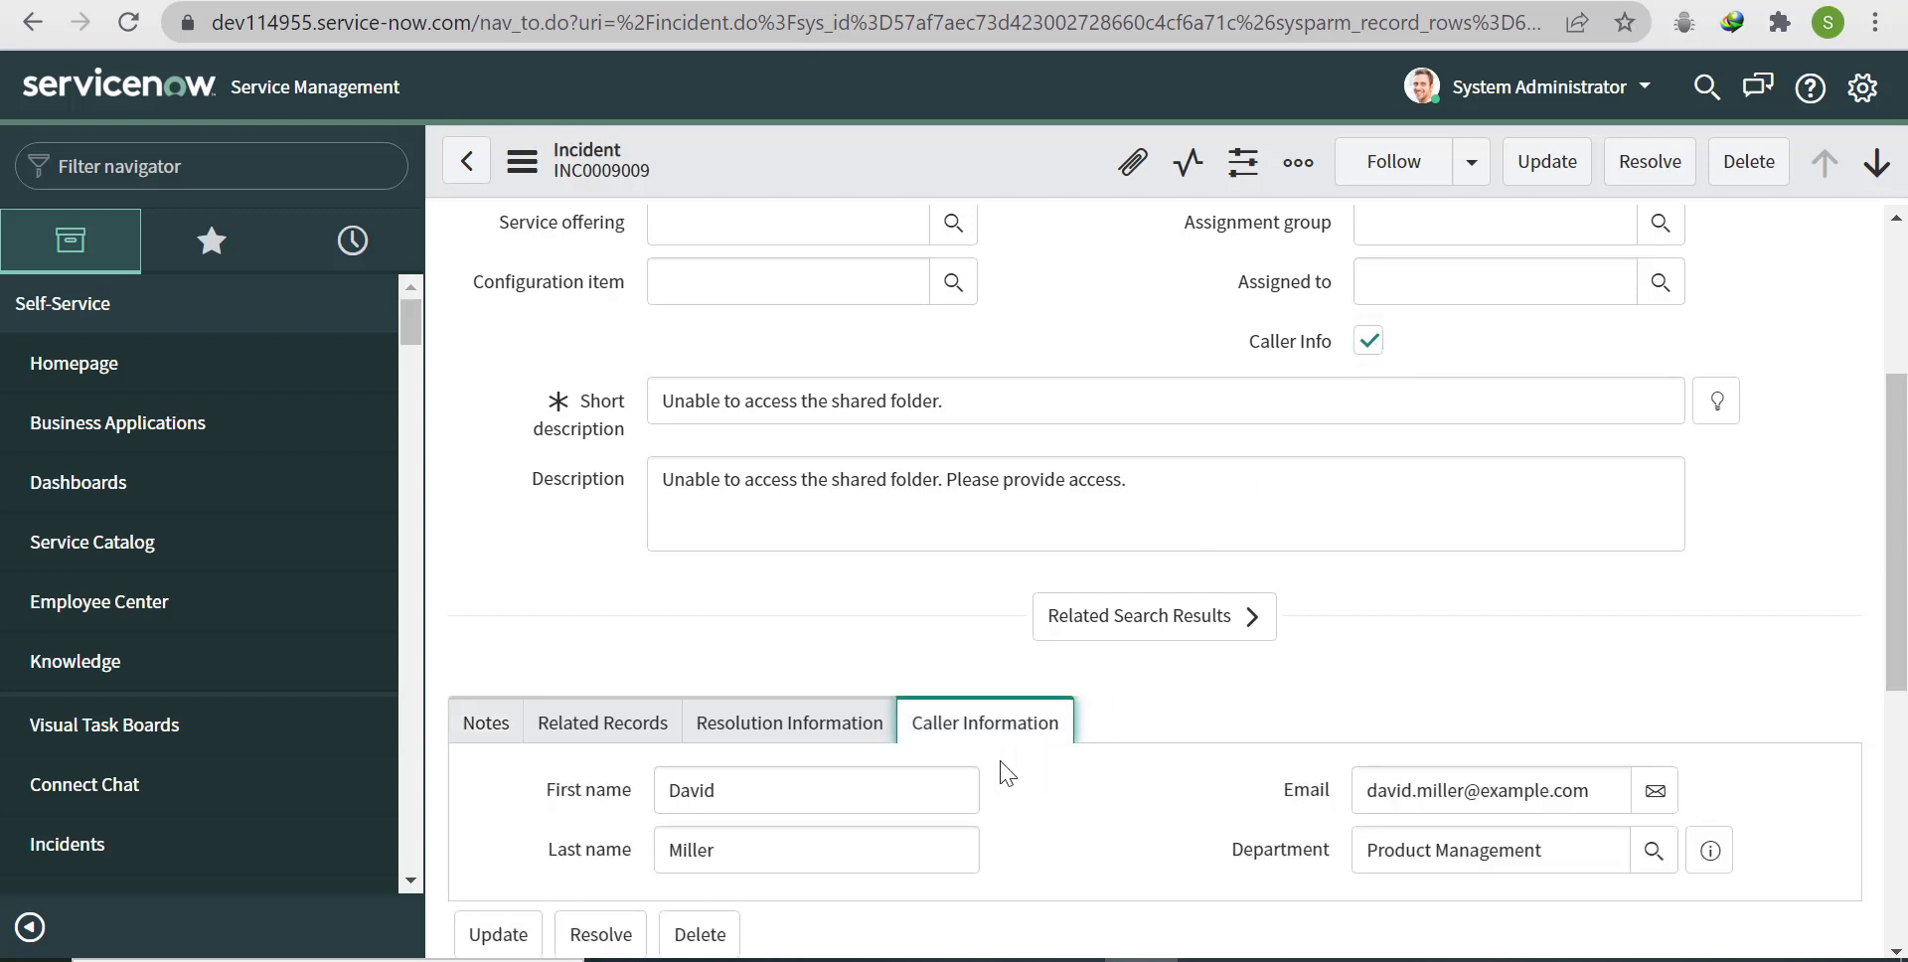
left_click(1369, 340)
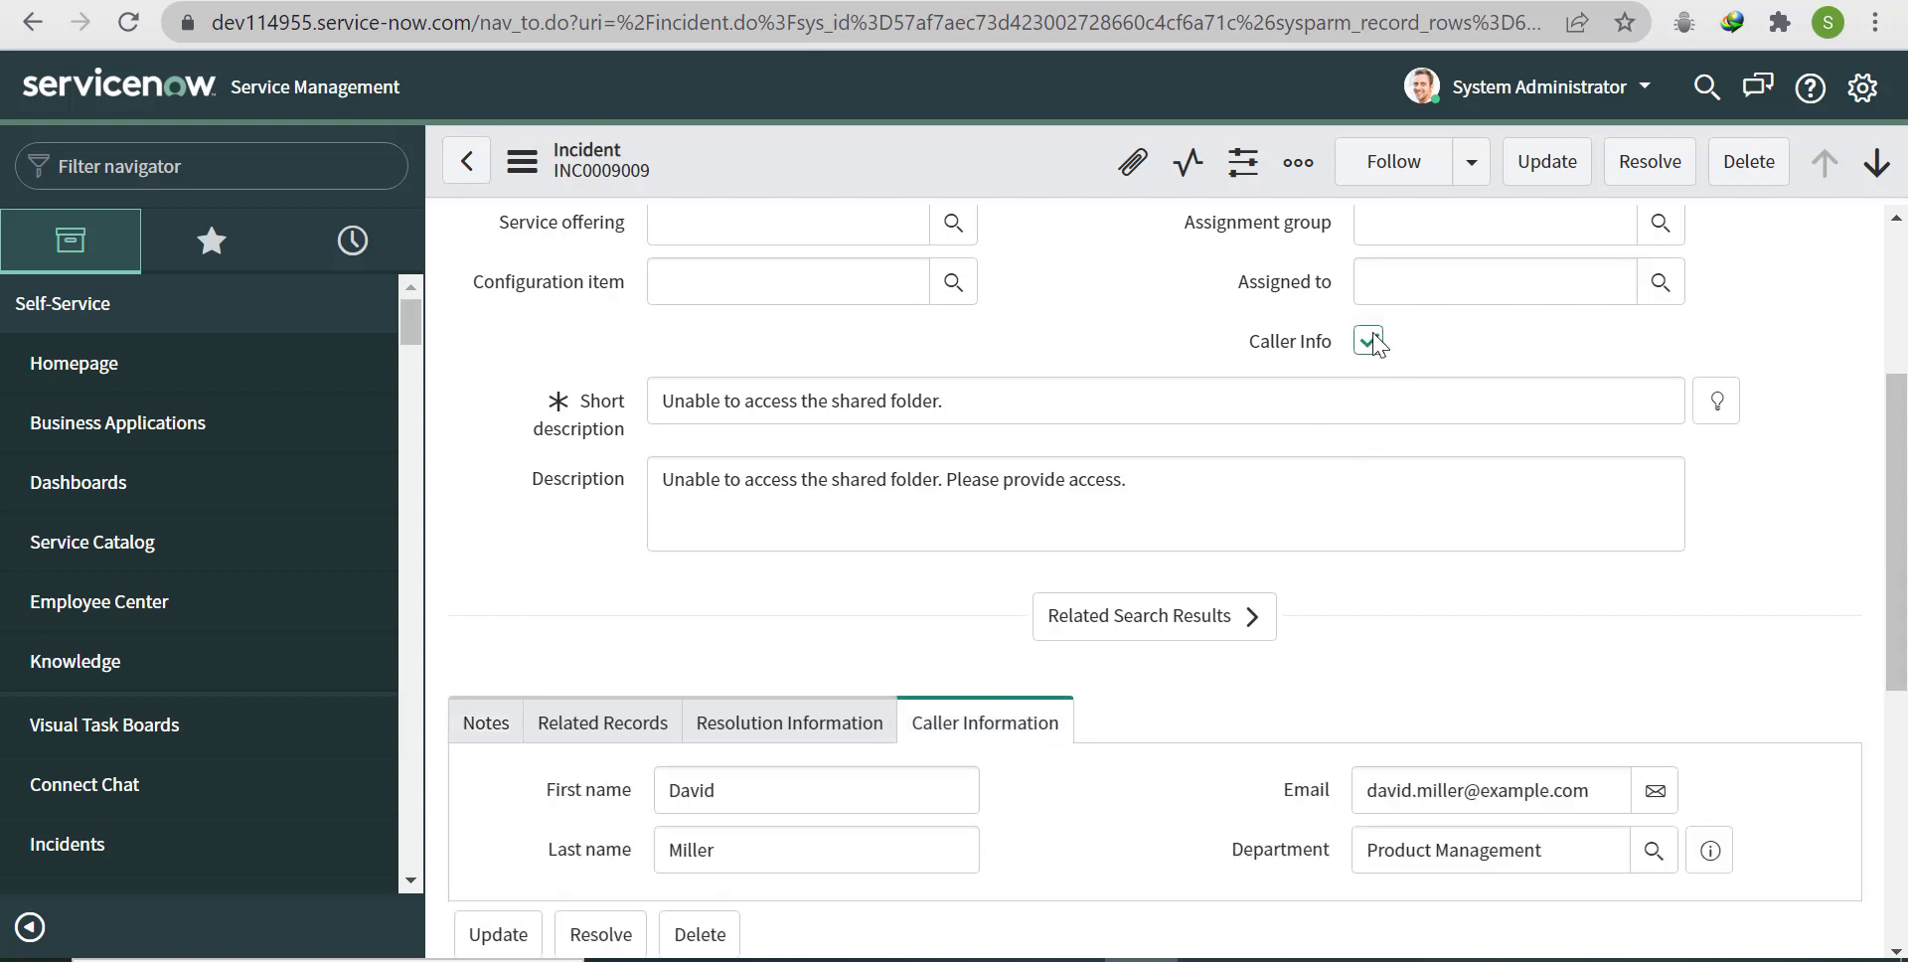